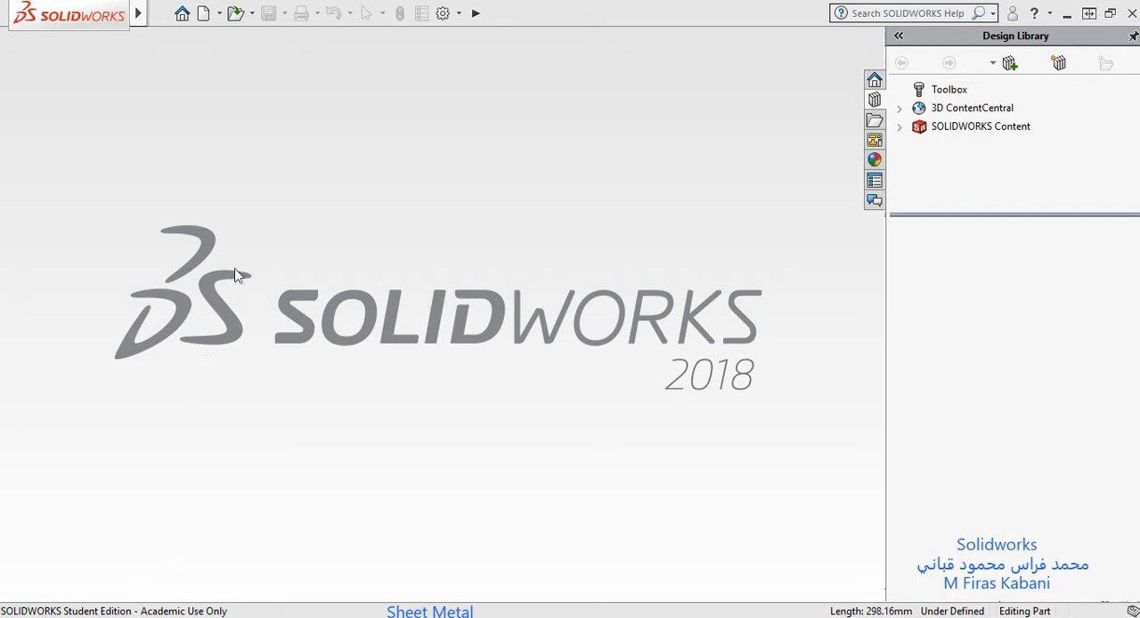
Step: Create a new part document and add the Sheet Metal tool set to the CommandManager
{"action": "left_click", "coordinate": [203, 13]}
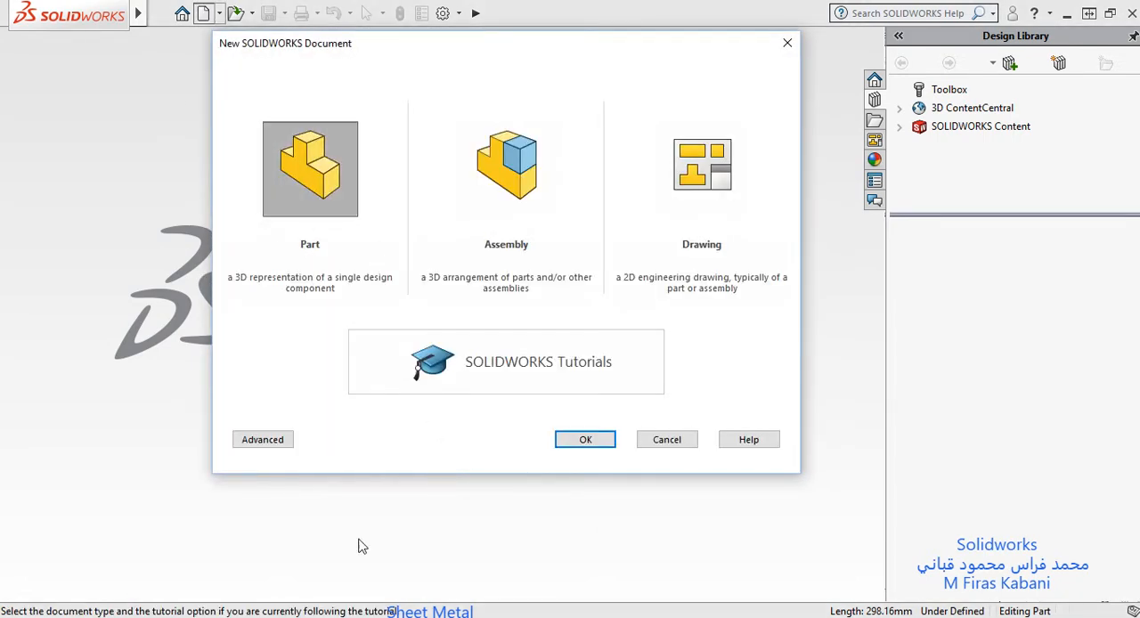
{"action": "left_click", "coordinate": [570, 442]}
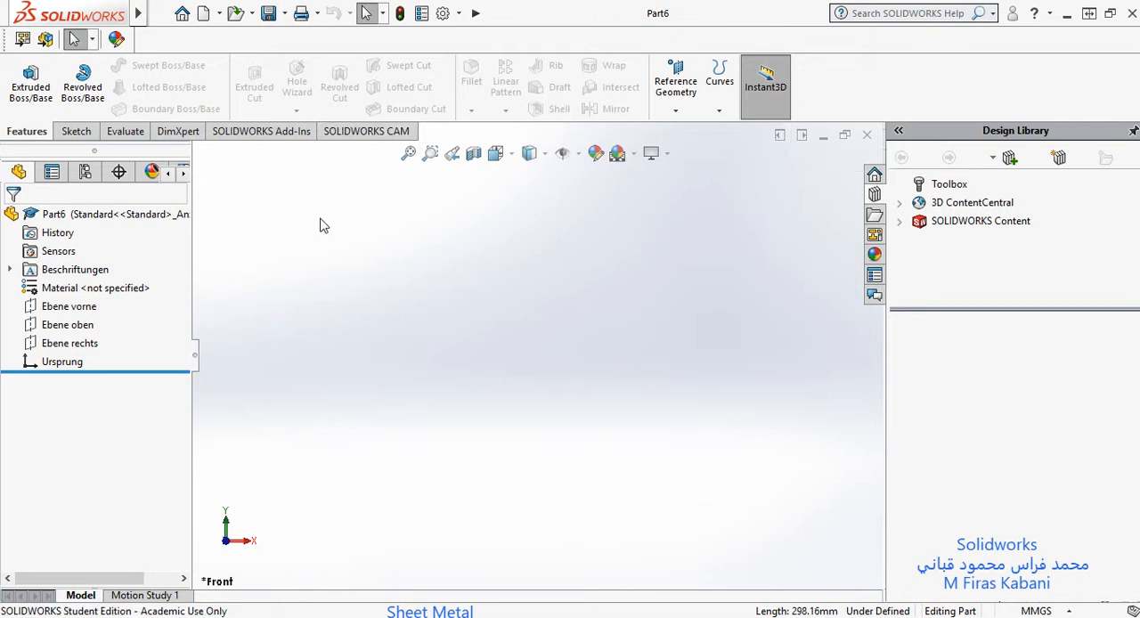
{"action": "right_click", "coordinate": [355, 133]}
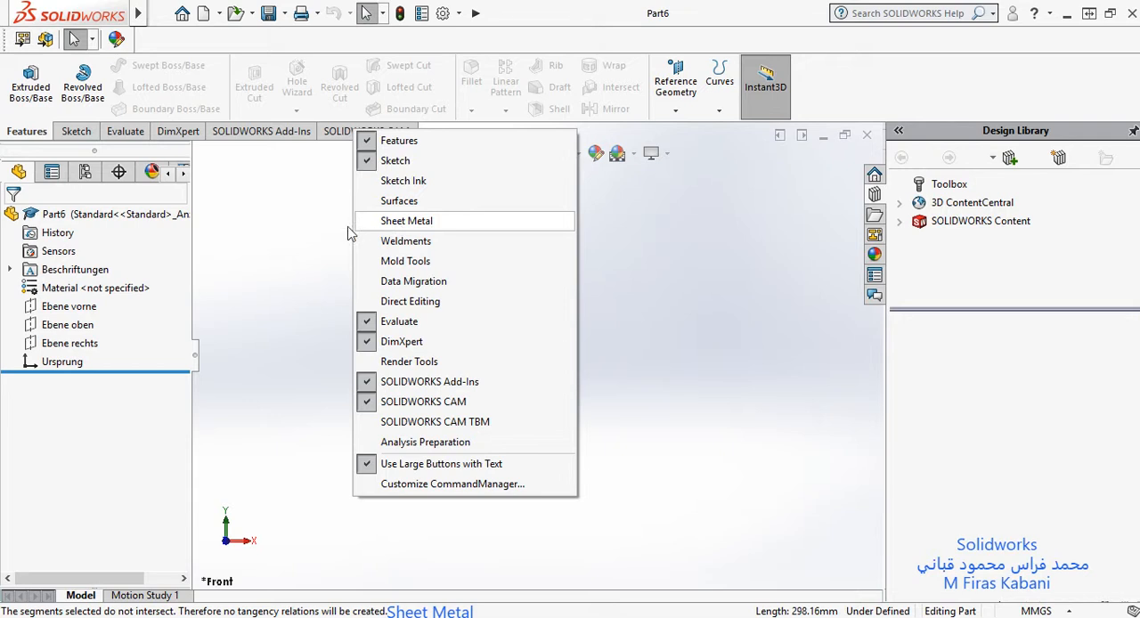
{"action": "left_click", "coordinate": [413, 222]}
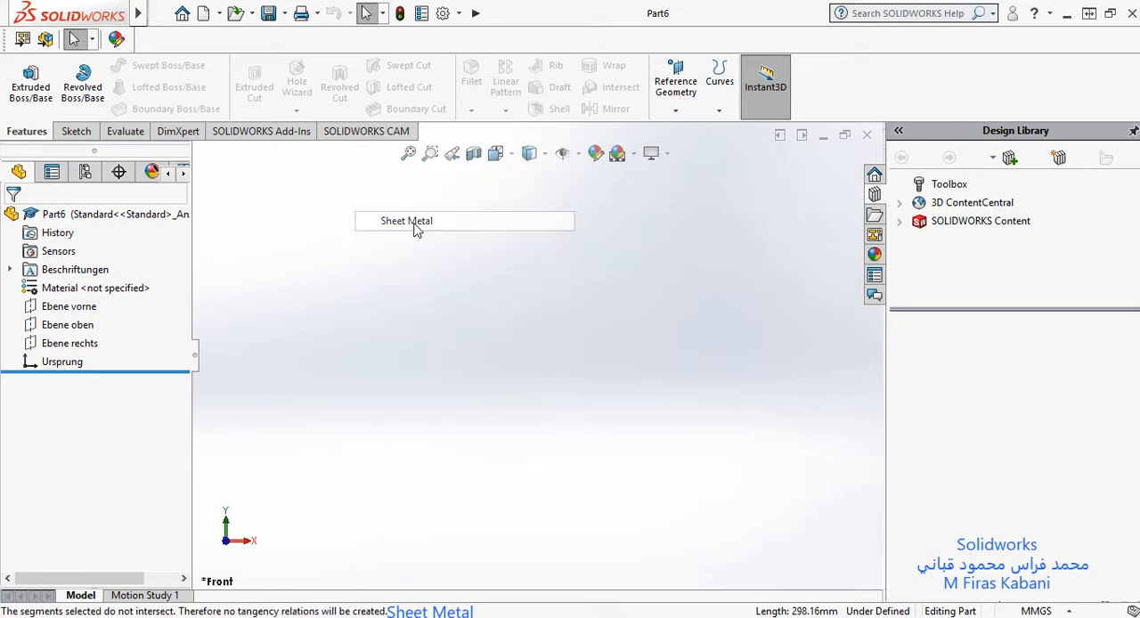
{"action": "left_click", "coordinate": [133, 132]}
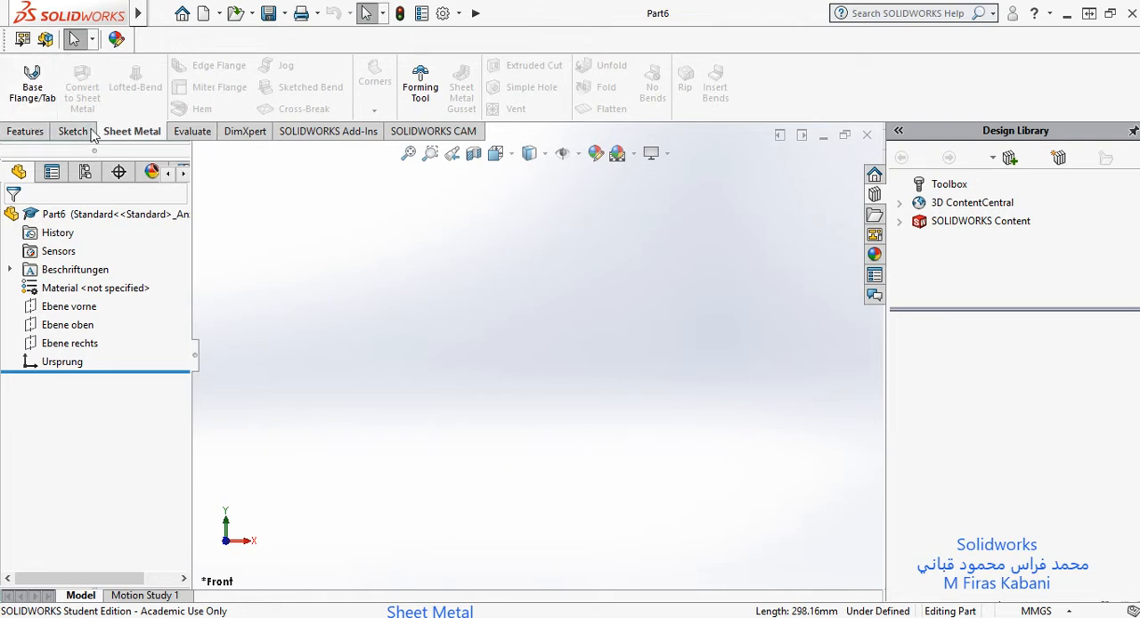
{"action": "left_click", "coordinate": [25, 132]}
{"action": "left_click", "coordinate": [134, 131]}
Step: Examine the Sheet Metal command buttons in the Customize dialog, including the Base Flange description, and close it without changes
{"action": "right_click", "coordinate": [804, 89]}
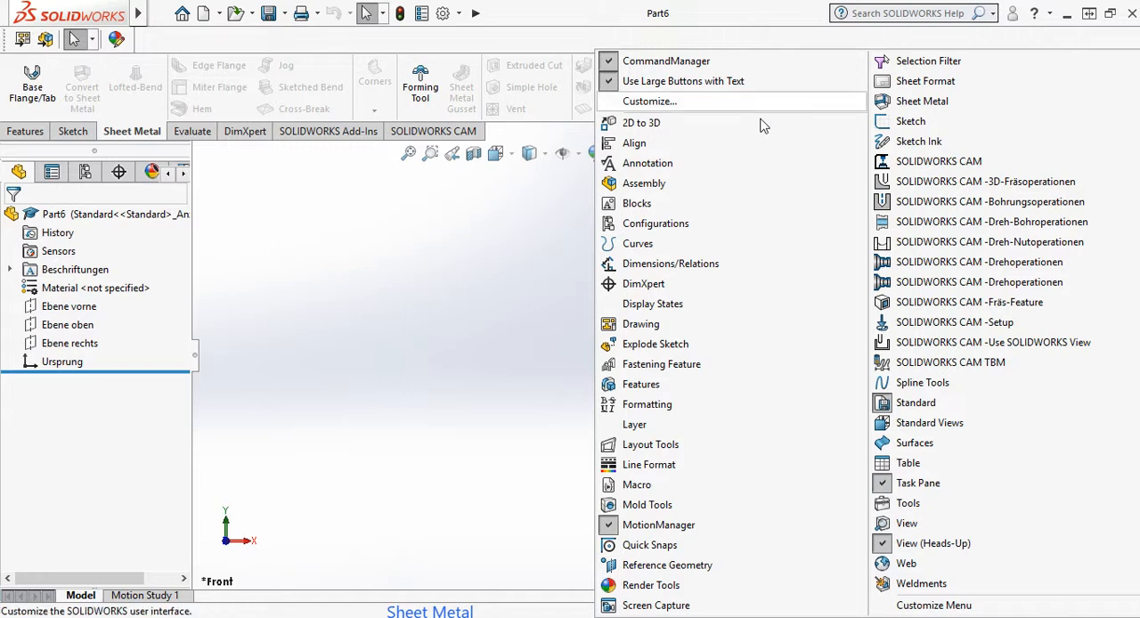
{"action": "left_click", "coordinate": [659, 104]}
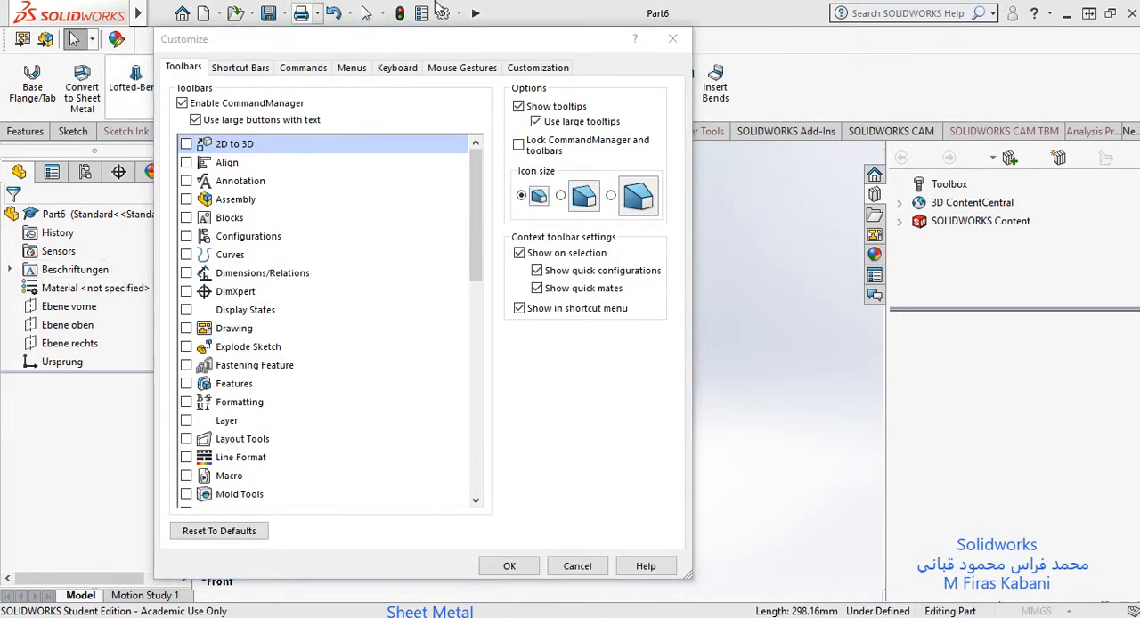
{"action": "left_click_drag", "start_coordinate": [522, 53], "coordinate": [813, 65]}
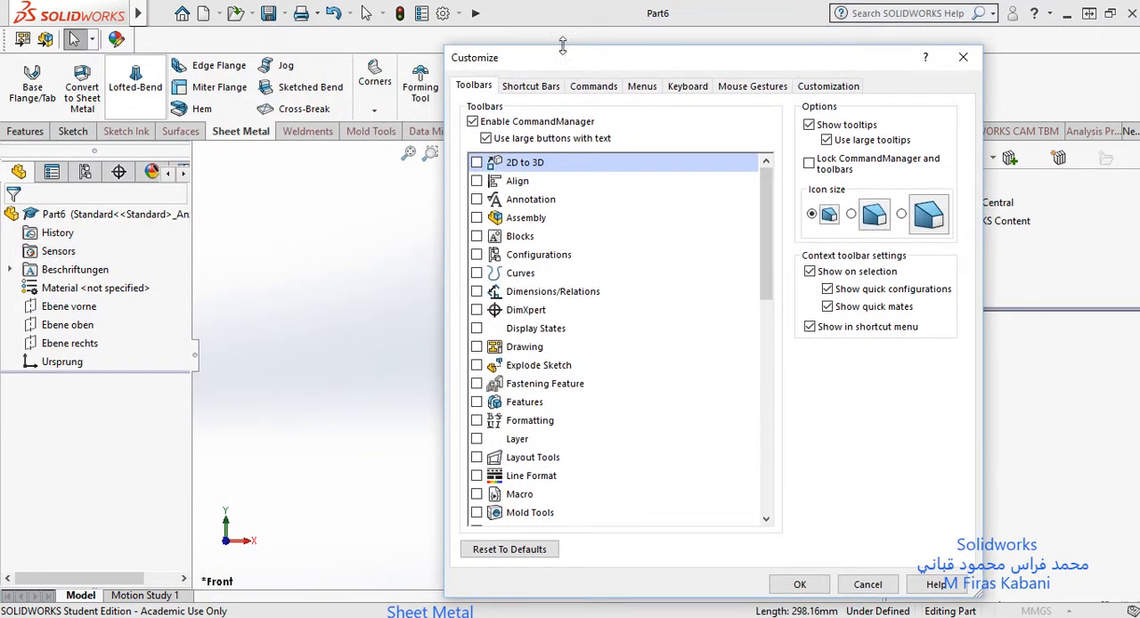
{"action": "left_click", "coordinate": [594, 86]}
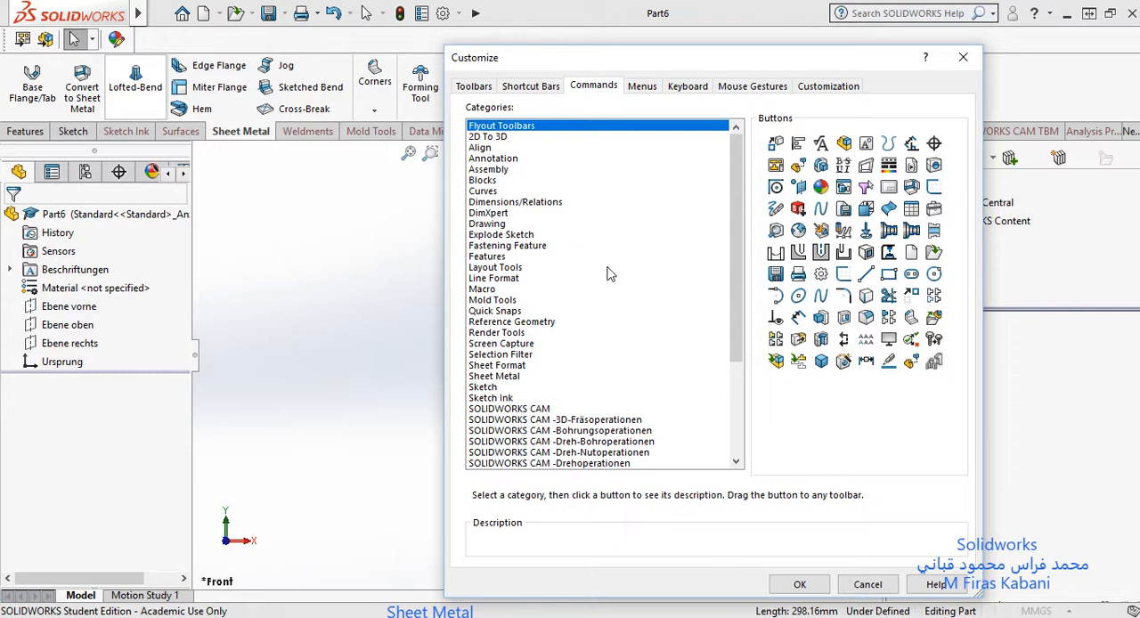
{"action": "left_click", "coordinate": [511, 377]}
{"action": "left_click_drag", "start_coordinate": [774, 59], "coordinate": [370, 50]}
{"action": "left_click", "coordinate": [372, 135]}
{"action": "left_click_drag", "start_coordinate": [372, 139], "coordinate": [415, 267]}
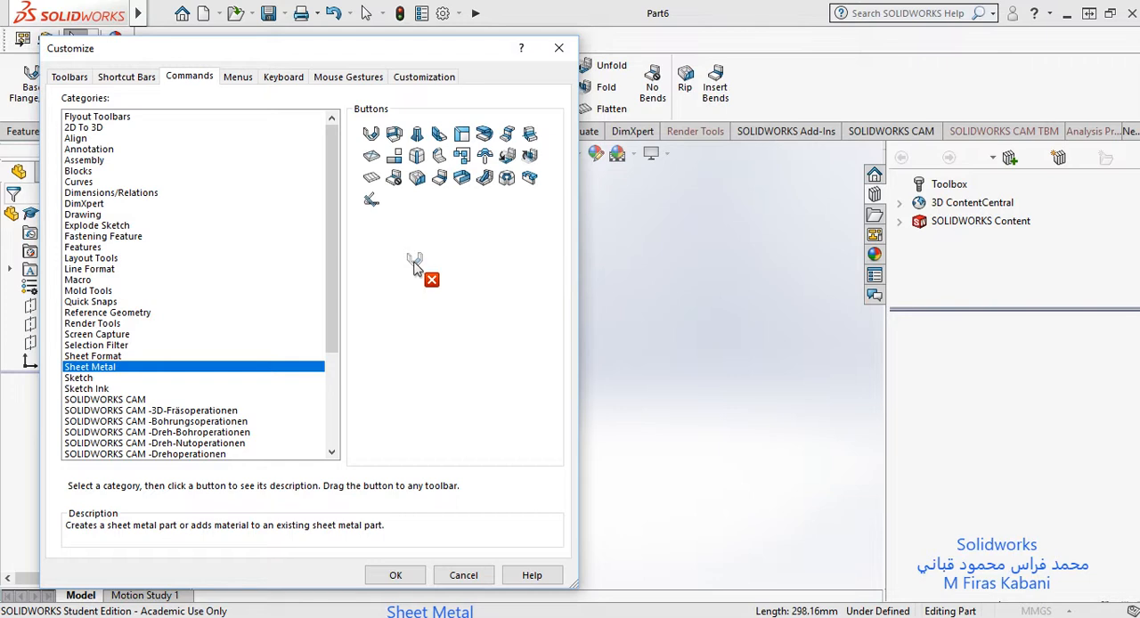
{"action": "left_click_drag", "start_coordinate": [415, 266], "coordinate": [415, 268]}
{"action": "key", "text": "Escape"}
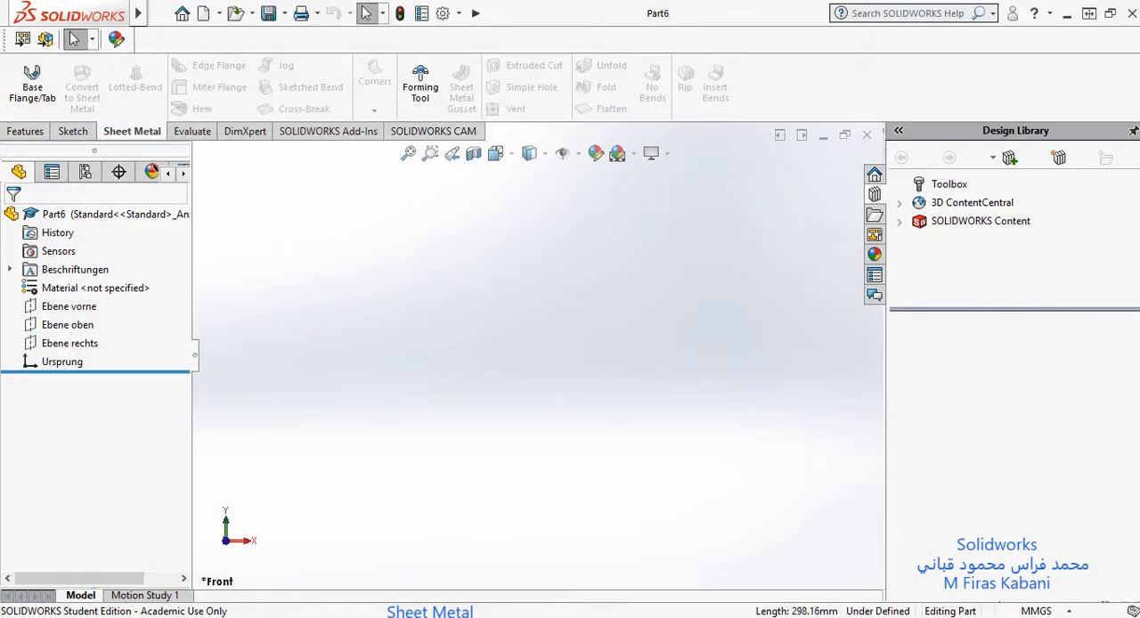
Step: Start a Base Flange sketch on the top plane (Ebene oben), viewed from the top
{"action": "key", "text": "ctrl+5"}
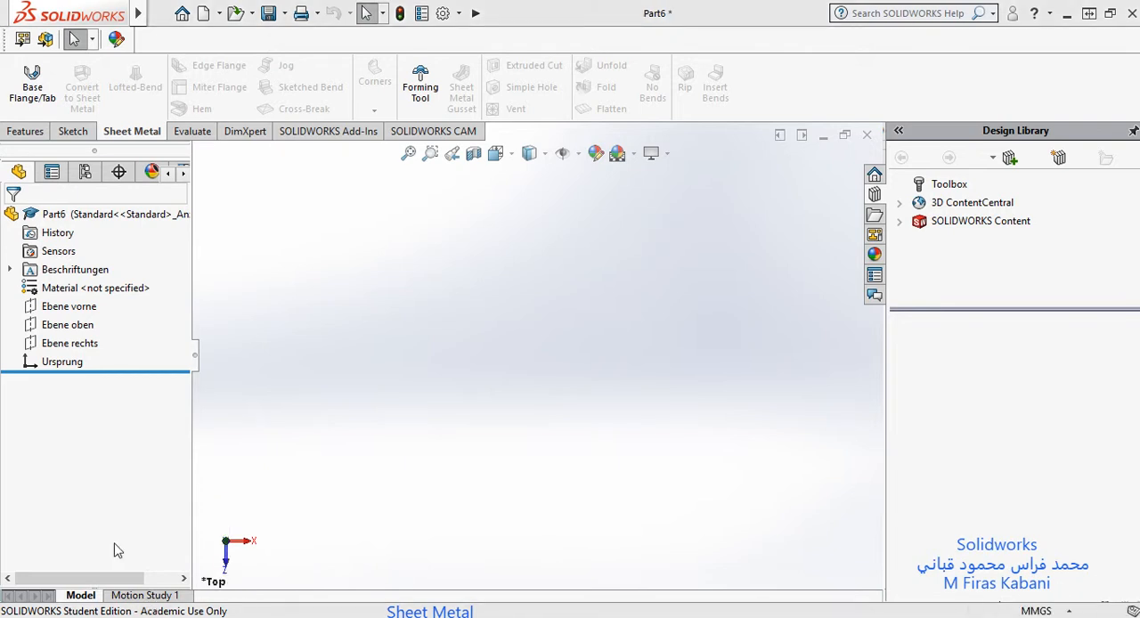
{"action": "left_click", "coordinate": [75, 326]}
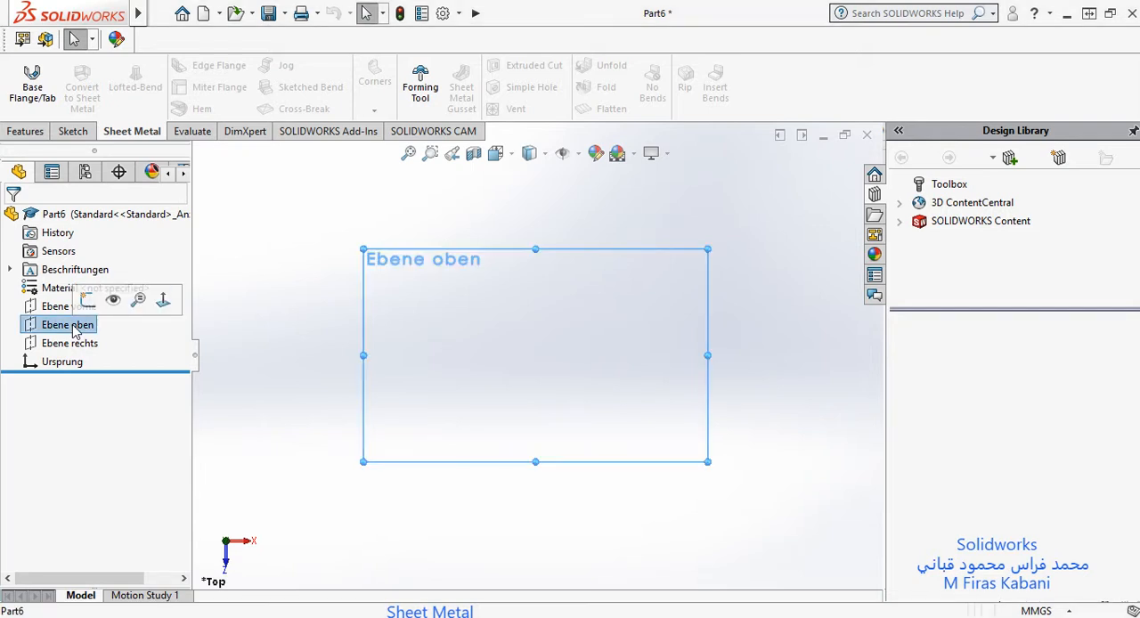
{"action": "left_click", "coordinate": [31, 85]}
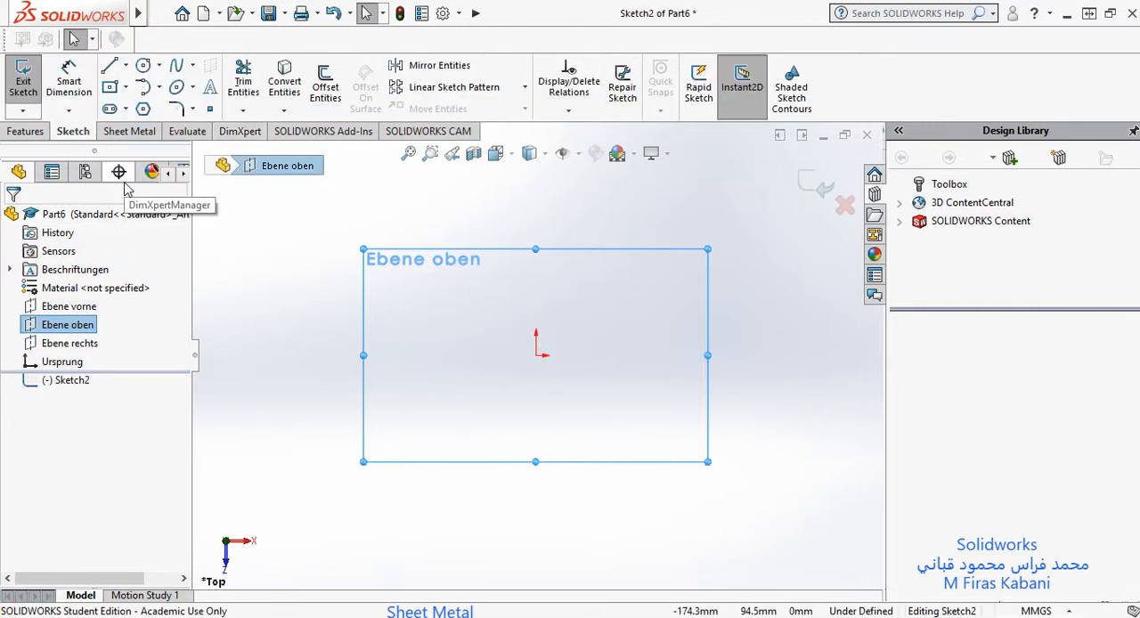
Step: Sketch a center rectangle about 163 mm wide and 91 mm high, centred on the origin
{"action": "left_click", "coordinate": [110, 87]}
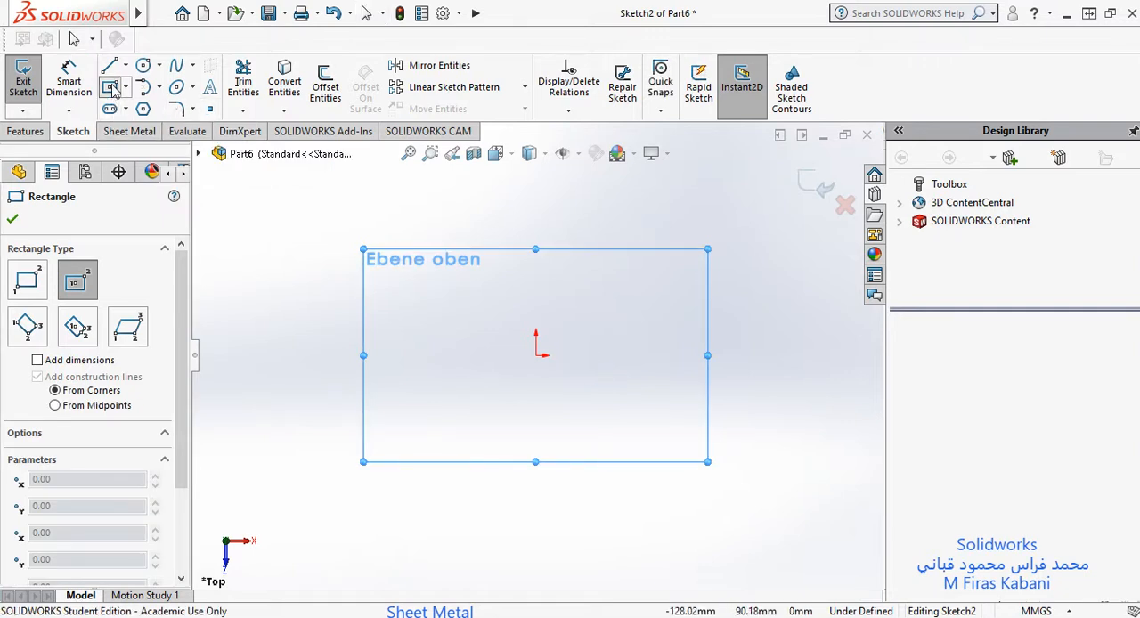
{"action": "key", "text": "ctrl"}
{"action": "key", "text": "ctrl"}
{"action": "key", "text": "ctrl"}
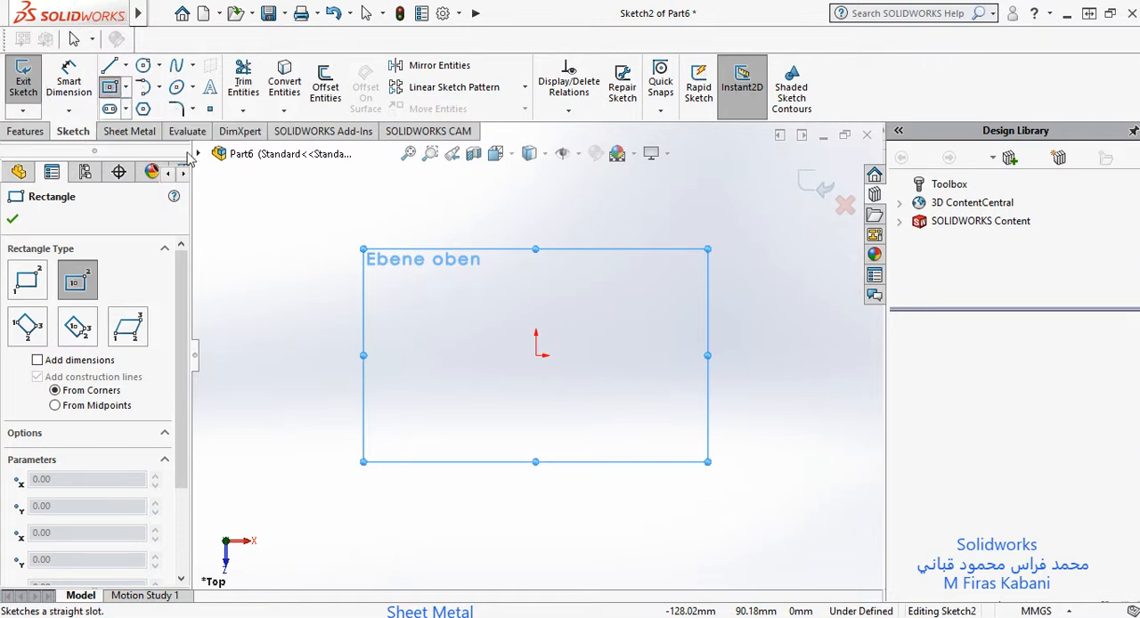
{"action": "left_click", "coordinate": [536, 355]}
{"action": "left_click", "coordinate": [571, 368]}
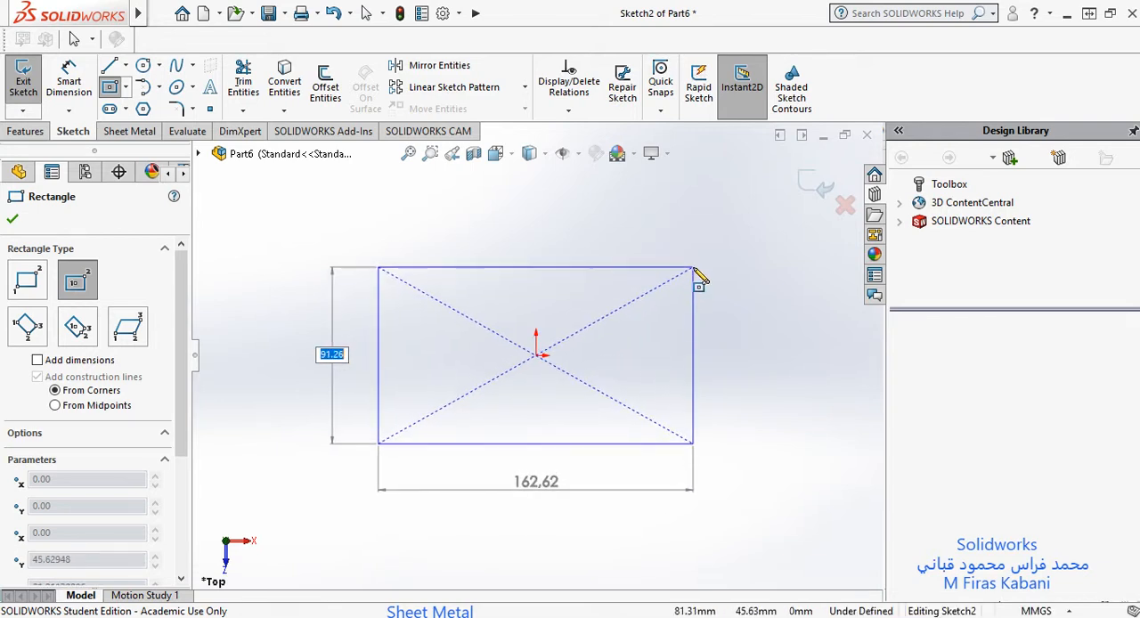
{"action": "left_click", "coordinate": [693, 268]}
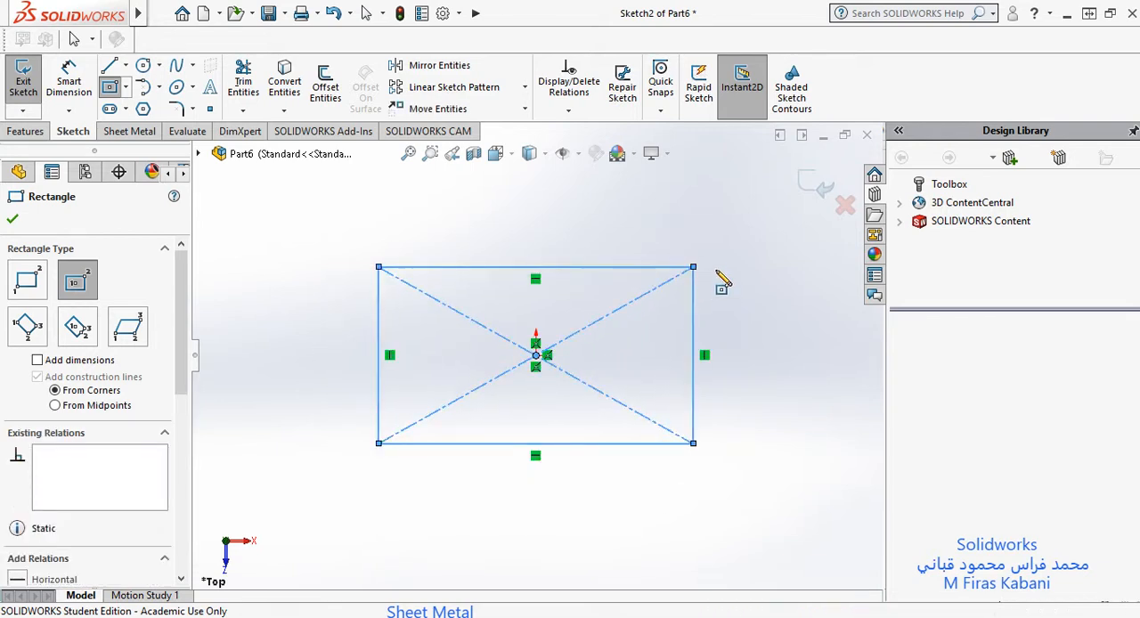
{"action": "key", "text": "Escape"}
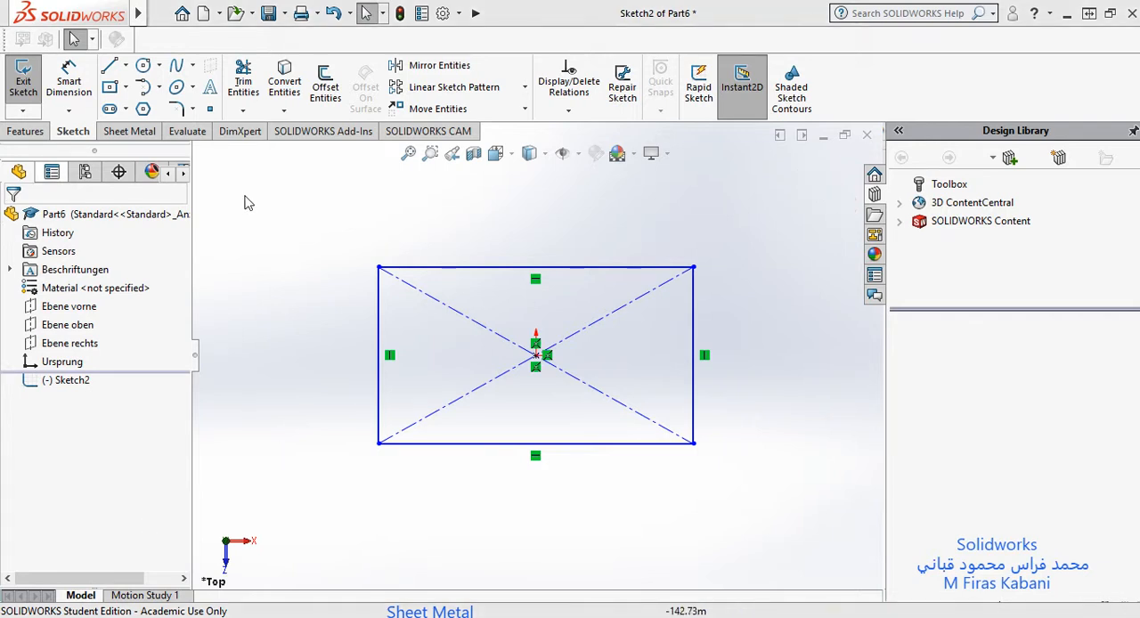
{"action": "left_click", "coordinate": [69, 82]}
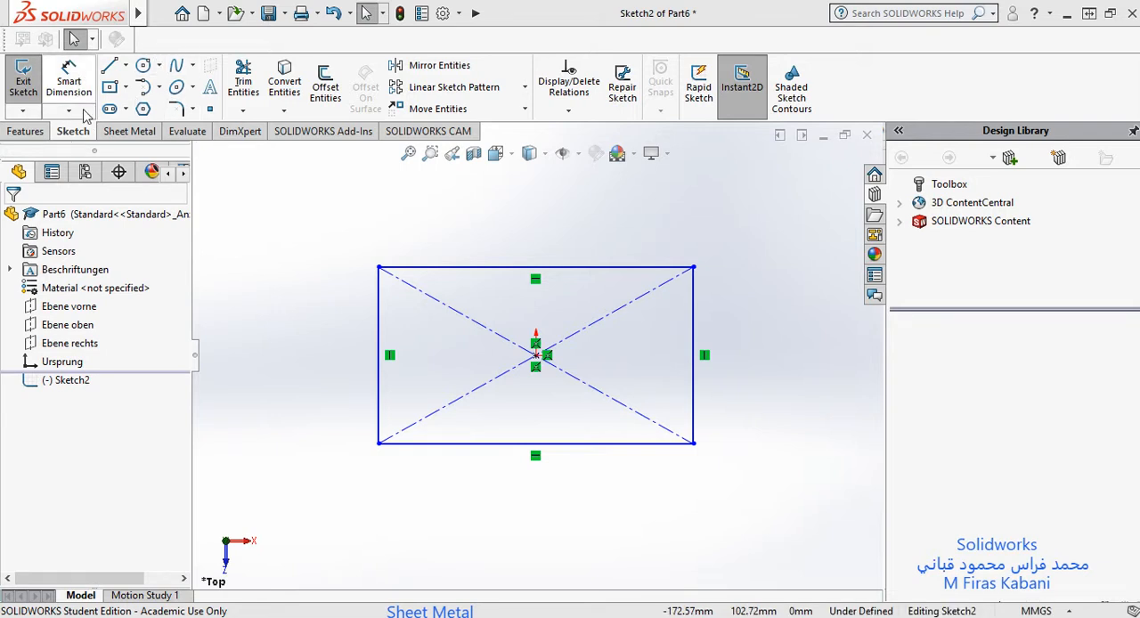
{"action": "left_click", "coordinate": [379, 374]}
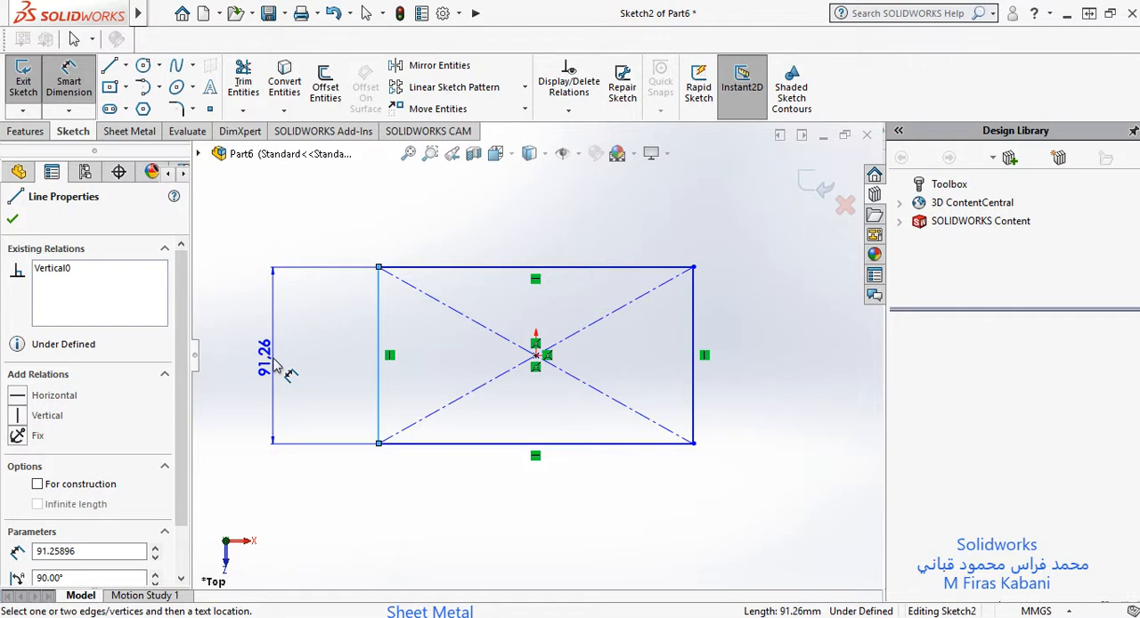
{"action": "left_click", "coordinate": [63, 77]}
Step: Dimension the rectangle's upper horizontal edge and set its length to 200 mm
{"action": "left_click", "coordinate": [62, 76]}
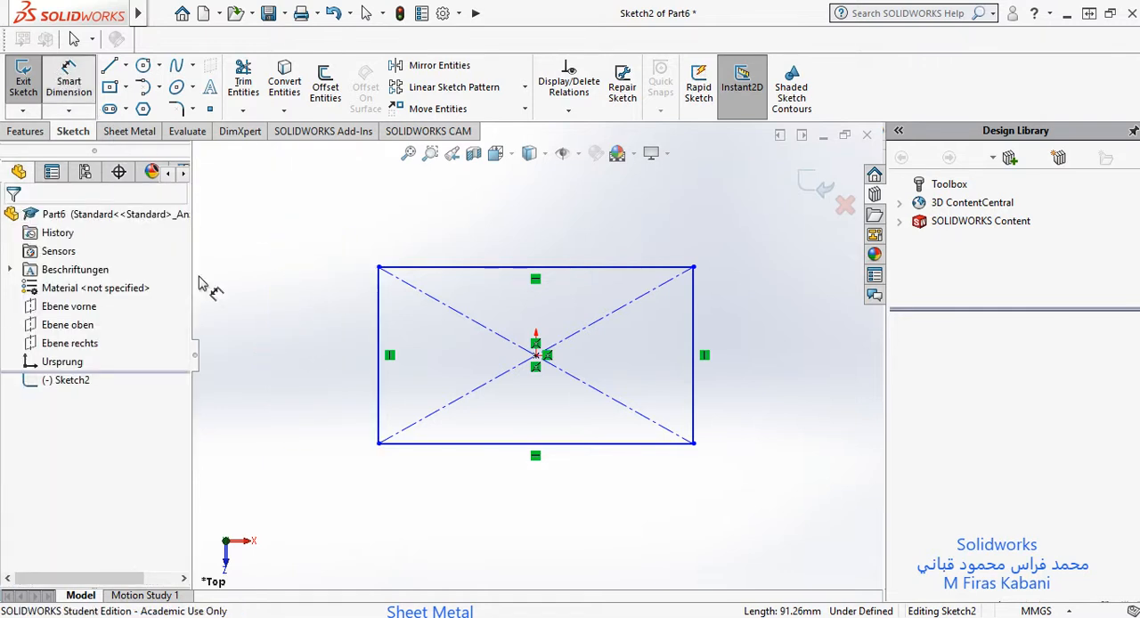
{"action": "left_click", "coordinate": [513, 267]}
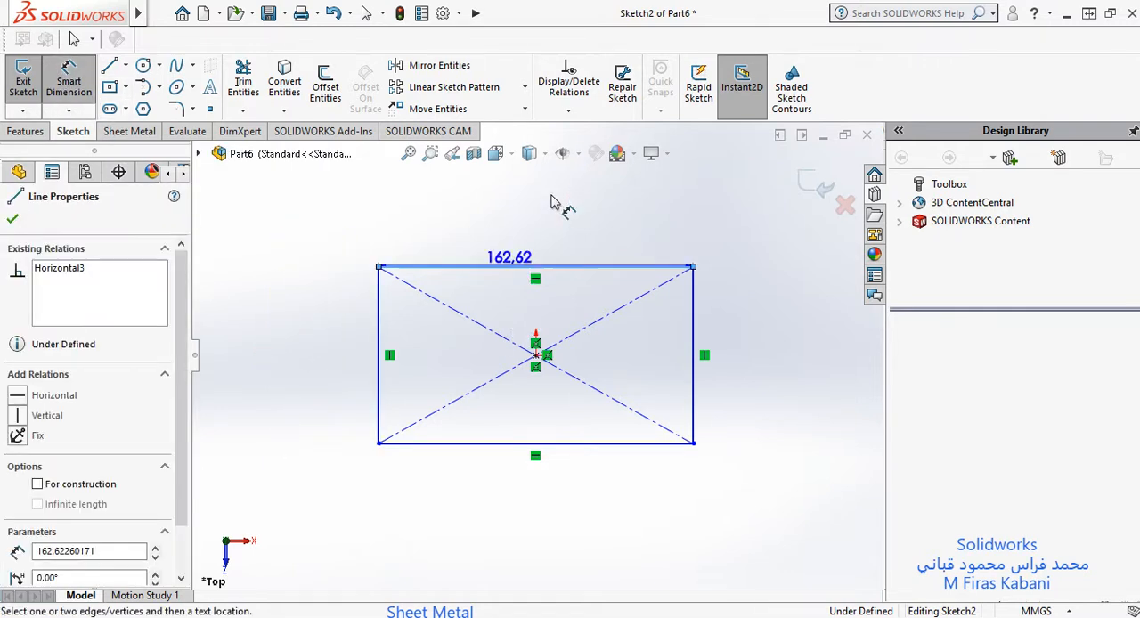
{"action": "left_click", "coordinate": [553, 207]}
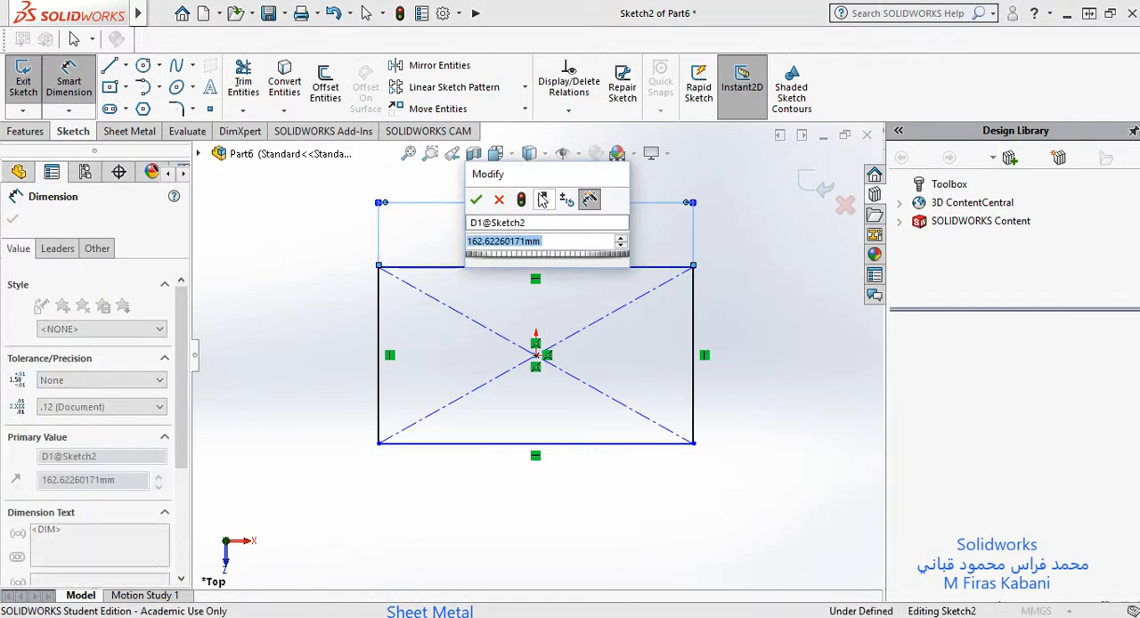
{"action": "type", "text": "200"}
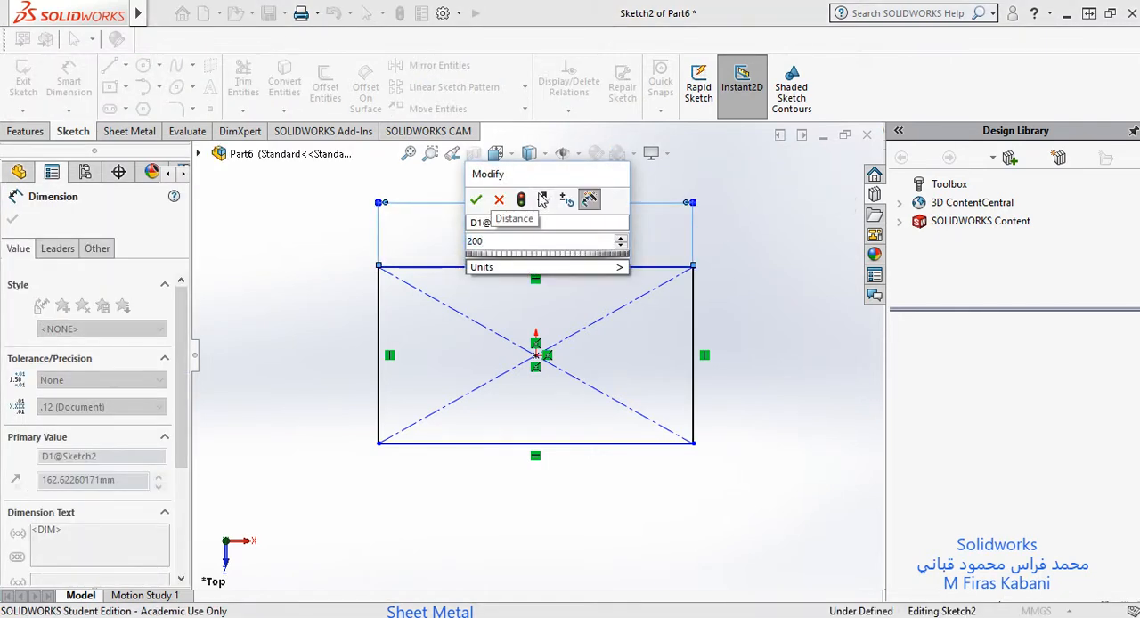
{"action": "key", "text": "Return"}
{"action": "key", "text": "Escape"}
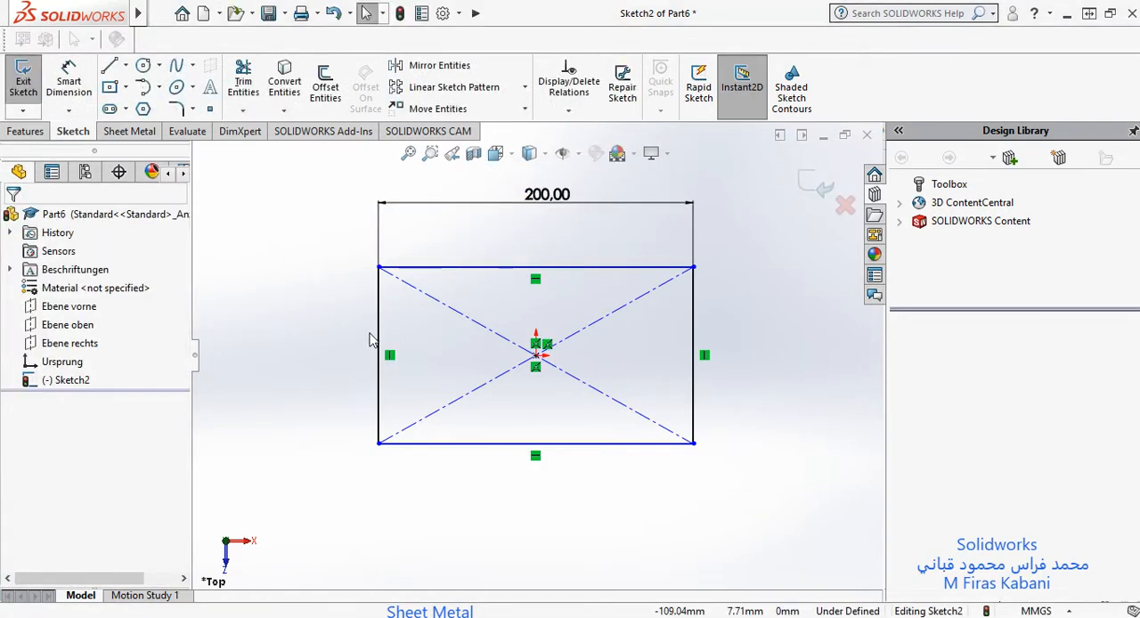
Step: Dimension the rectangle's left vertical edge and set its length to 150 mm
{"action": "left_click", "coordinate": [60, 81]}
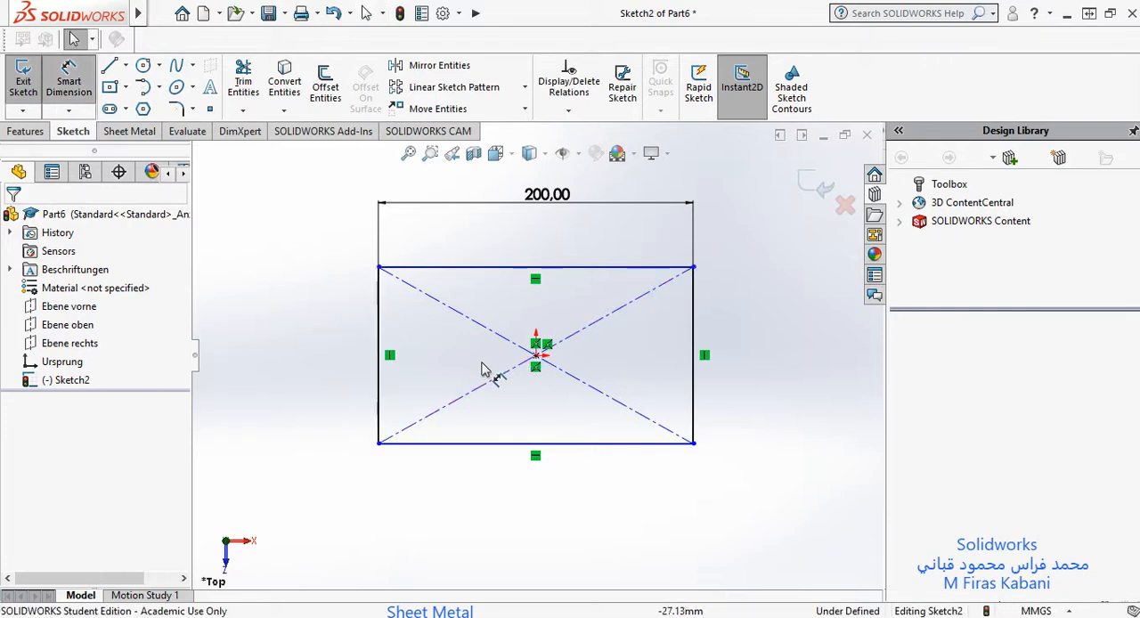
{"action": "left_click", "coordinate": [380, 321]}
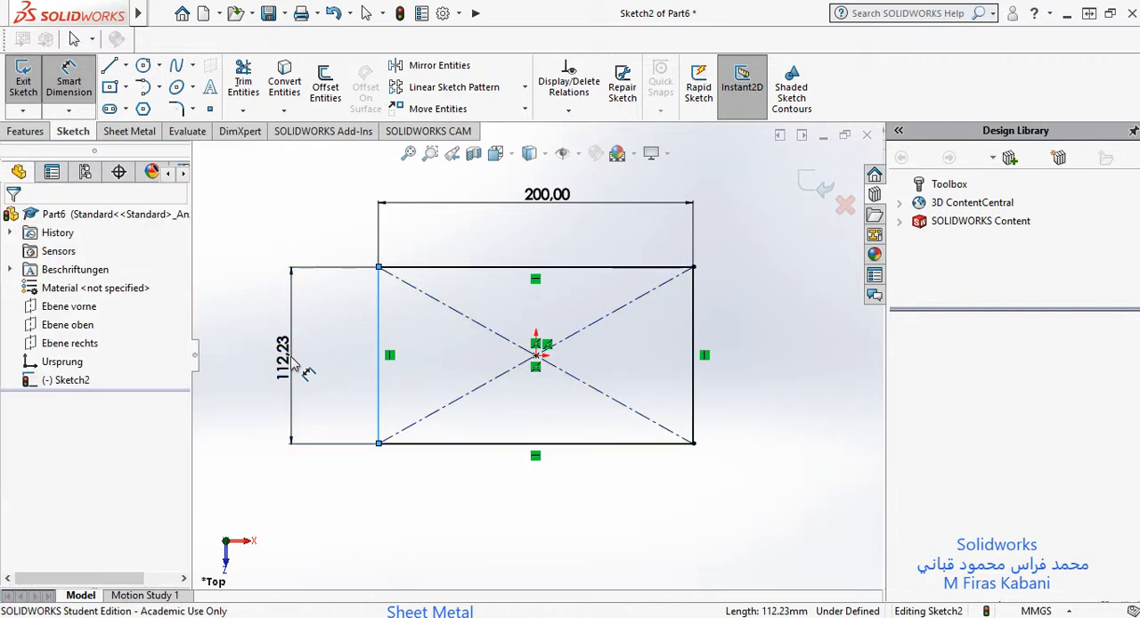
{"action": "left_click", "coordinate": [305, 375]}
{"action": "type", "text": "150"}
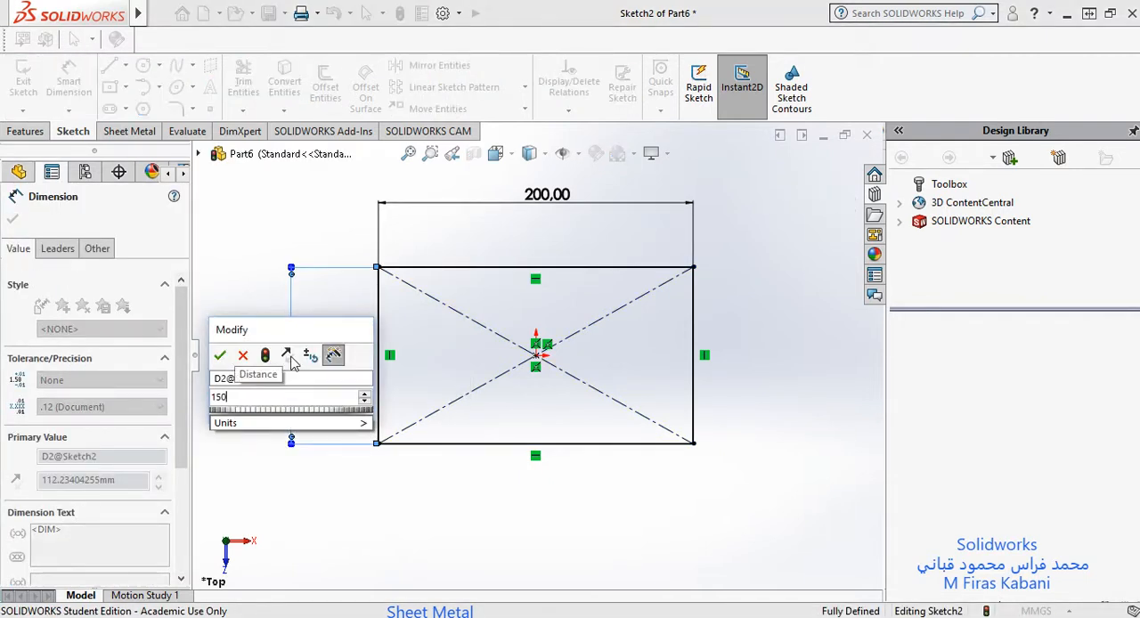
{"action": "key", "text": "Return"}
{"action": "key", "text": "Escape"}
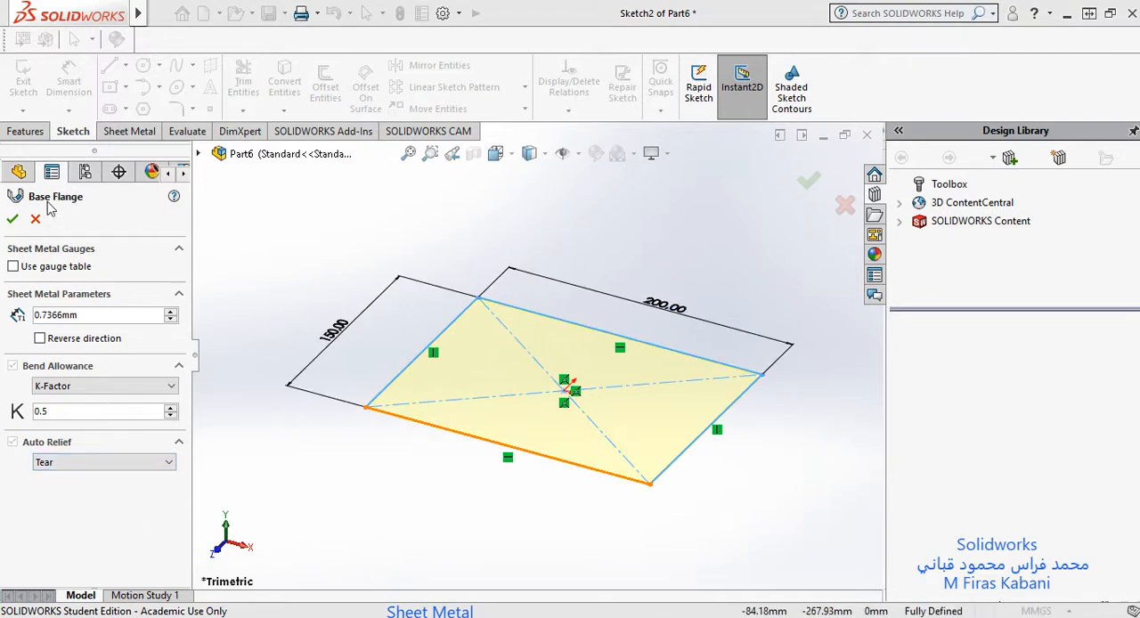
Step: Read the Base Flange help topic, covering the allowed sketch contours and the creation procedure, and close the help
{"action": "left_click", "coordinate": [175, 198]}
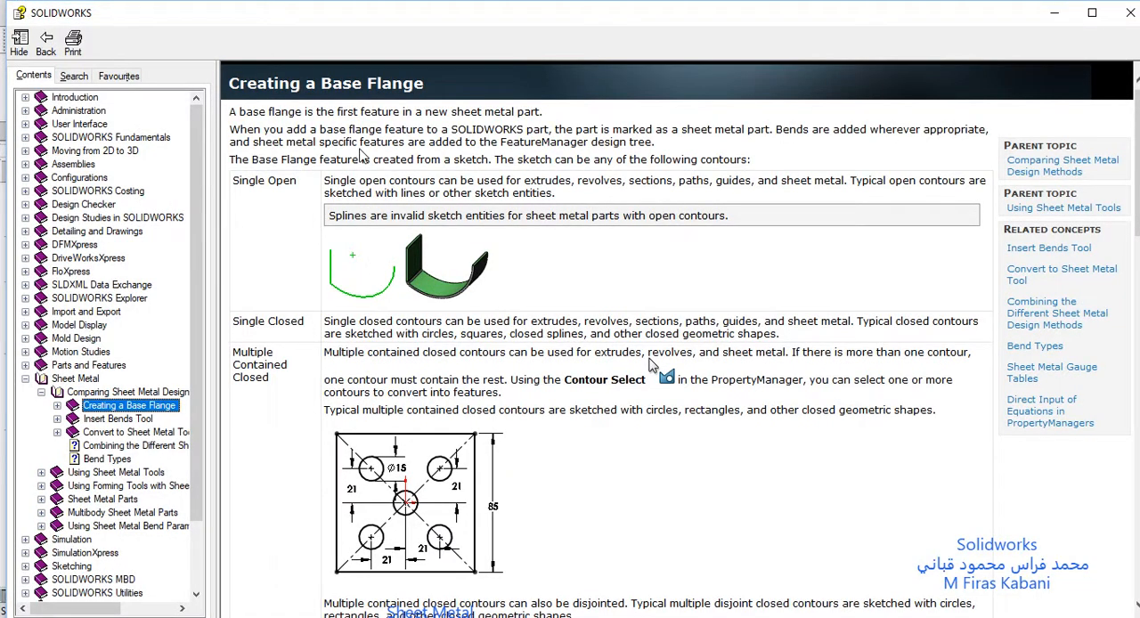
{"action": "scroll", "coordinate": [534, 248], "scroll_direction": "down", "scroll_amount": 5}
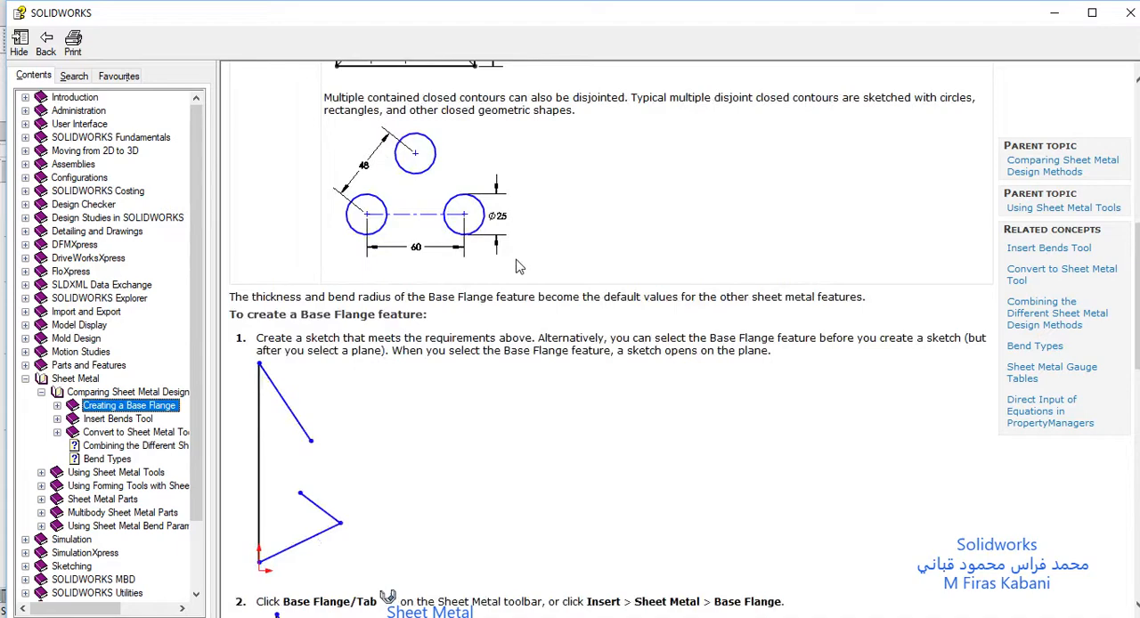
{"action": "scroll", "coordinate": [522, 251], "scroll_direction": "down", "scroll_amount": 8}
{"action": "scroll", "coordinate": [507, 278], "scroll_direction": "down", "scroll_amount": 5}
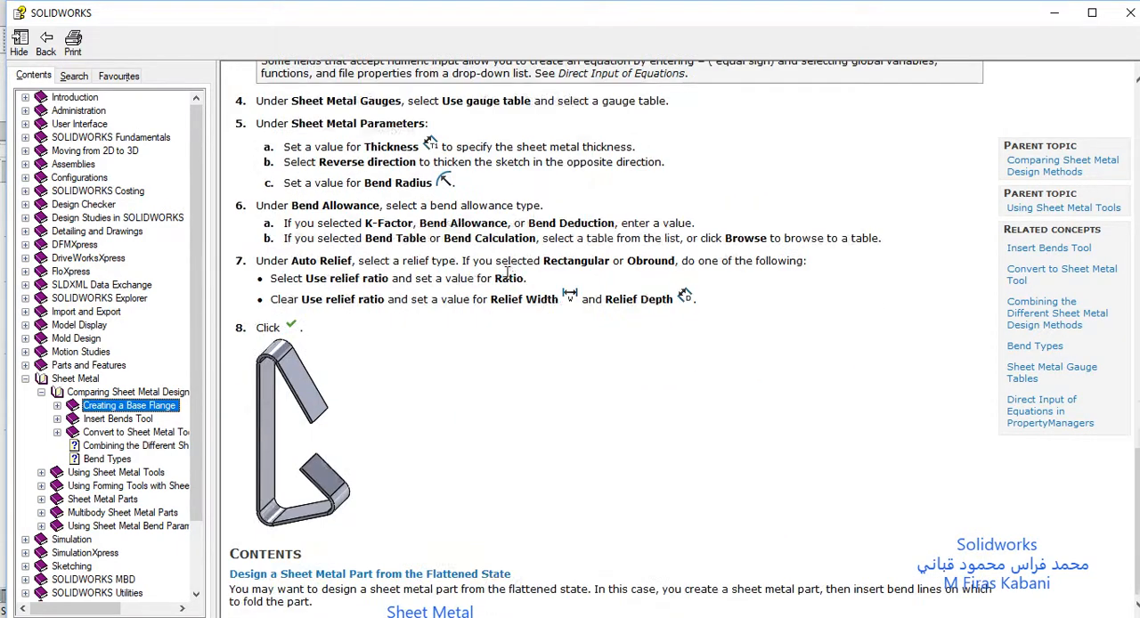
{"action": "scroll", "coordinate": [507, 275], "scroll_direction": "up", "scroll_amount": 14}
{"action": "scroll", "coordinate": [506, 275], "scroll_direction": "up", "scroll_amount": 6}
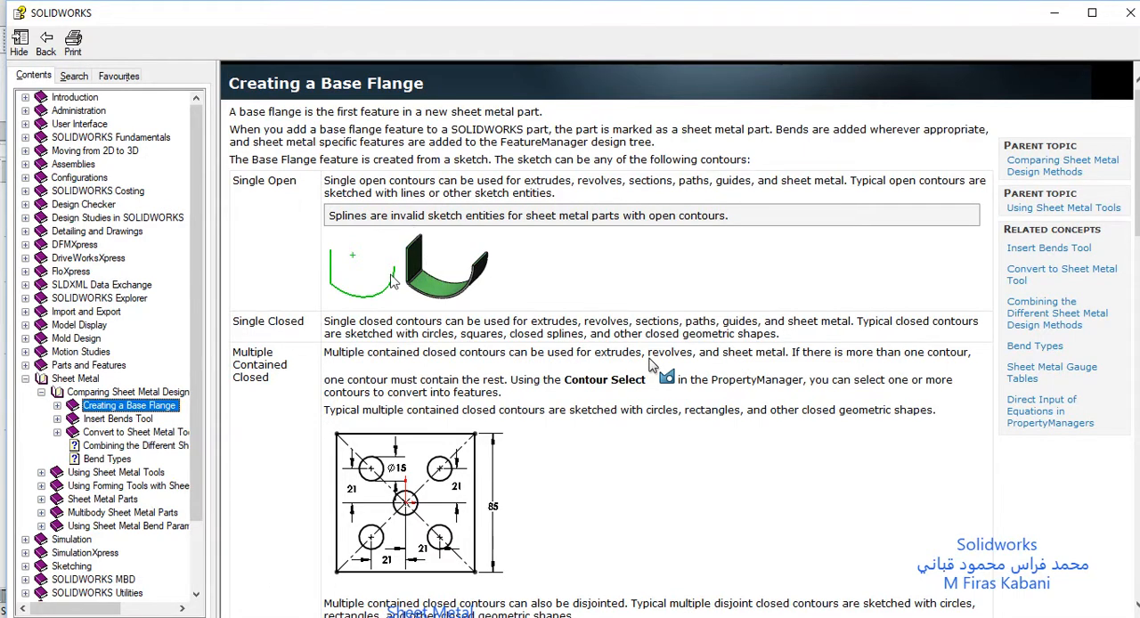
{"action": "scroll", "coordinate": [381, 266], "scroll_direction": "down", "scroll_amount": 8}
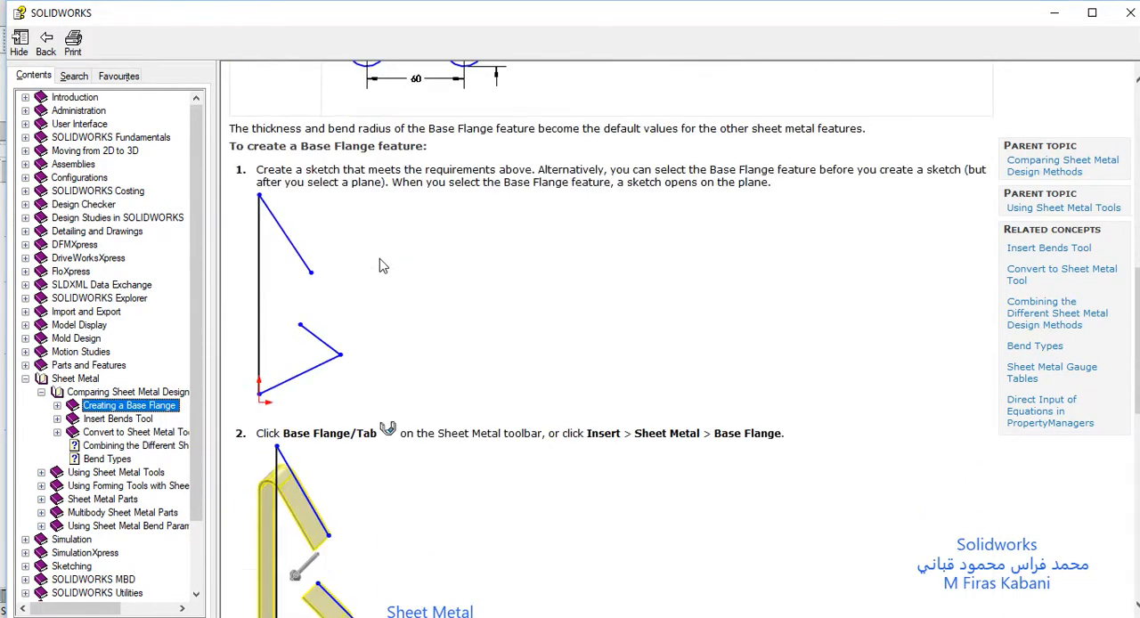
{"action": "scroll", "coordinate": [294, 169], "scroll_direction": "down", "scroll_amount": 10}
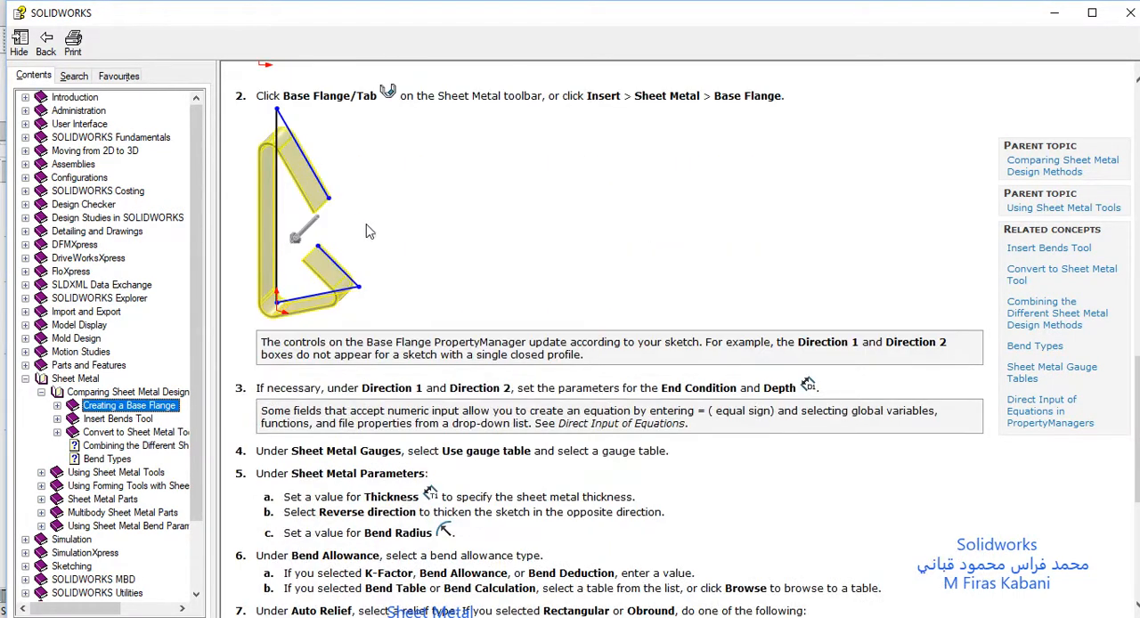
{"action": "scroll", "coordinate": [362, 241], "scroll_direction": "down", "scroll_amount": 3}
{"action": "scroll", "coordinate": [361, 241], "scroll_direction": "up", "scroll_amount": 10}
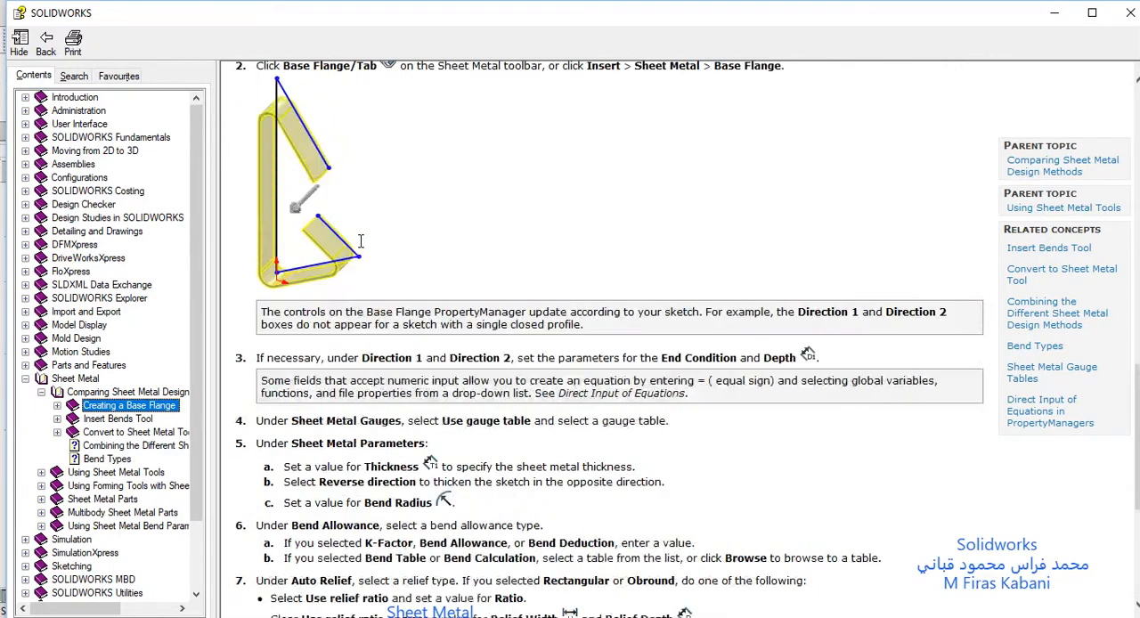
{"action": "scroll", "coordinate": [361, 241], "scroll_direction": "up", "scroll_amount": 10}
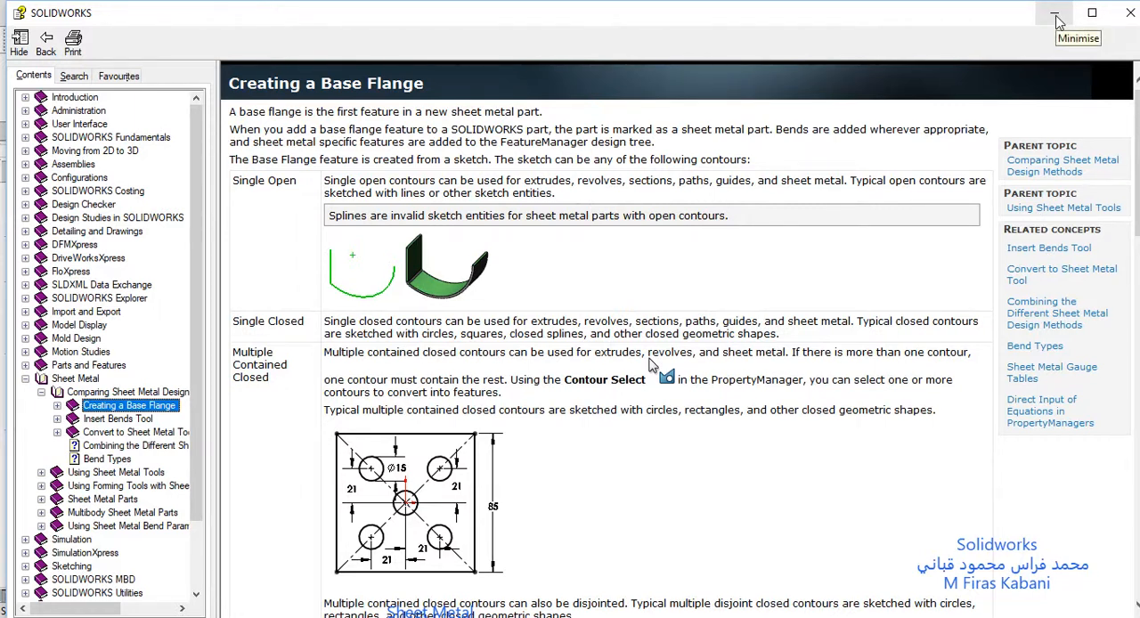
{"action": "left_click", "coordinate": [1128, 16]}
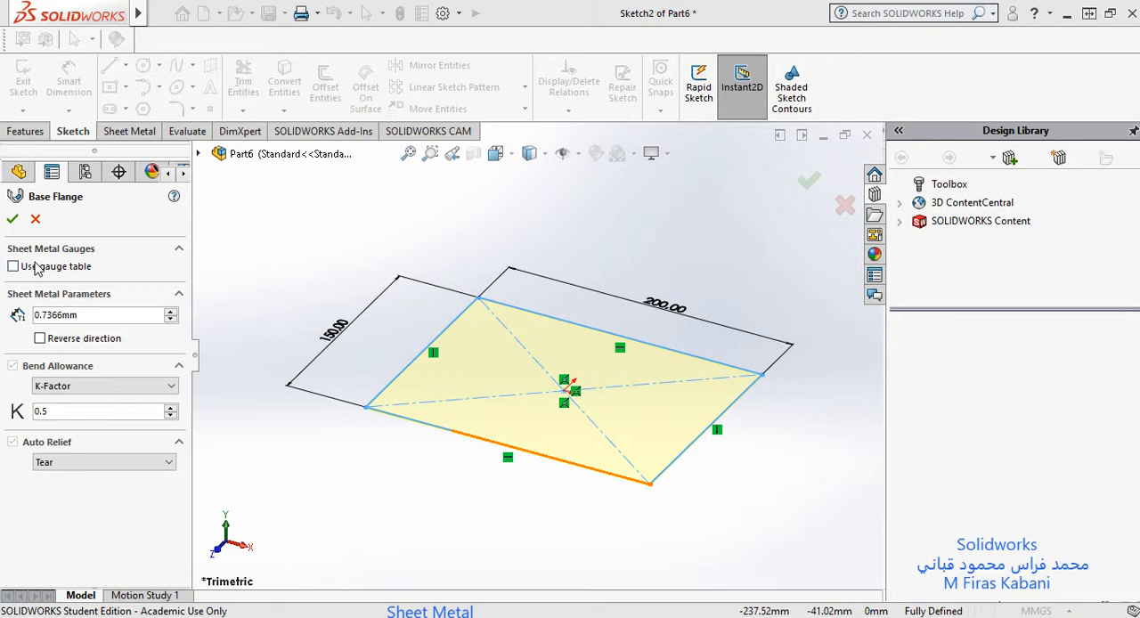
Step: Leave the gauge table unused for the base flange and set the sheet metal thickness to 2 mm
{"action": "left_click", "coordinate": [14, 267]}
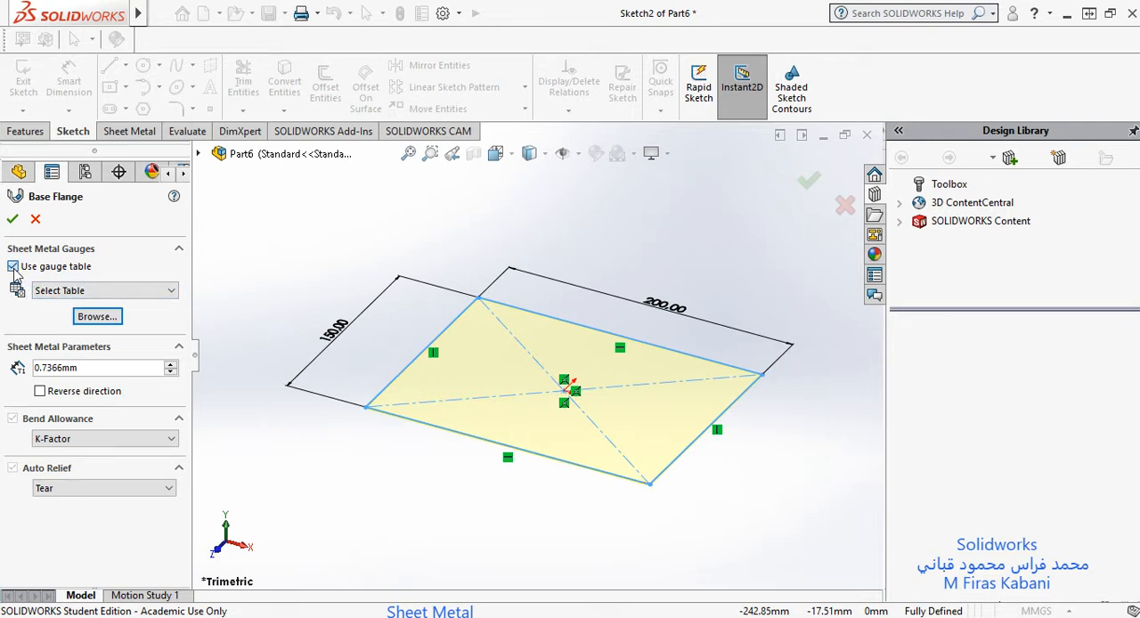
{"action": "left_click", "coordinate": [13, 267]}
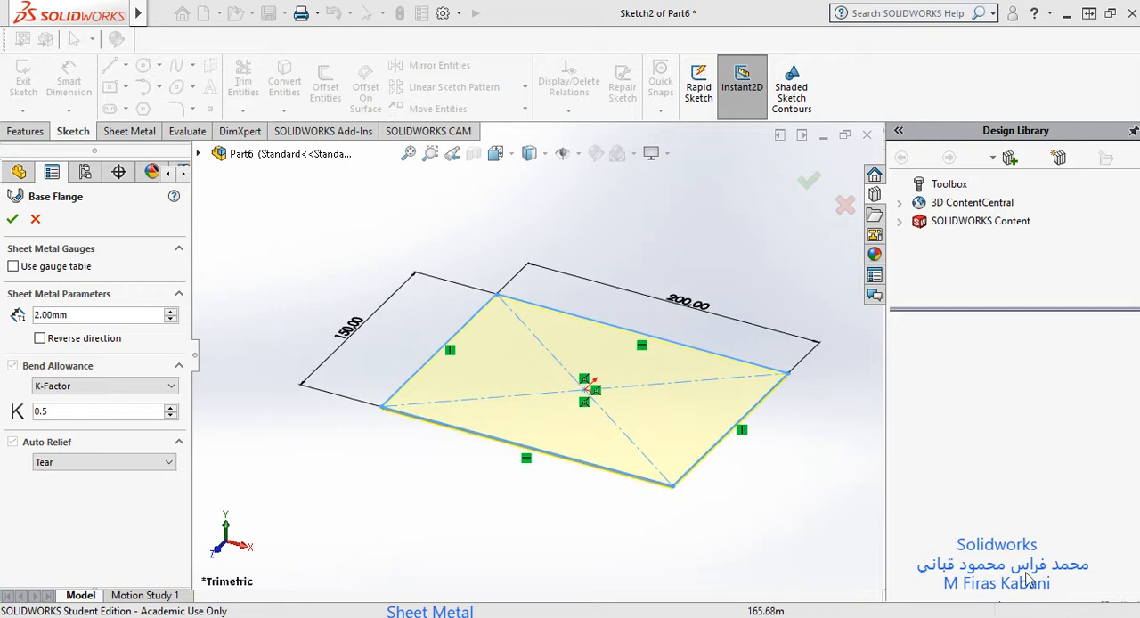
{"action": "left_click", "coordinate": [85, 297]}
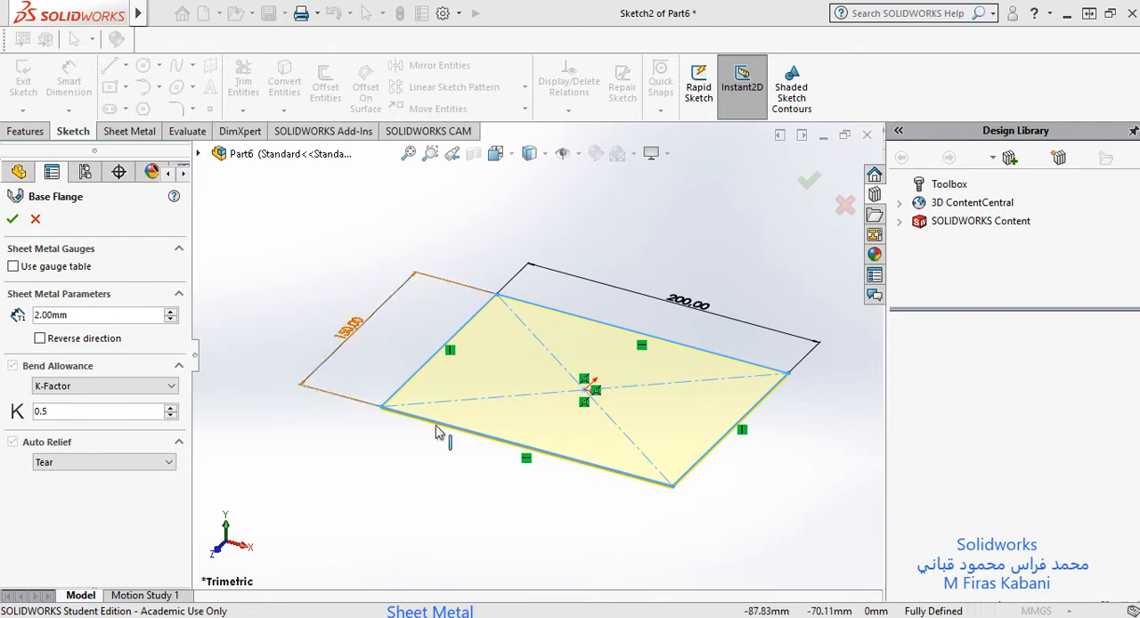
{"action": "scroll", "coordinate": [732, 495], "scroll_direction": "down", "scroll_amount": 5}
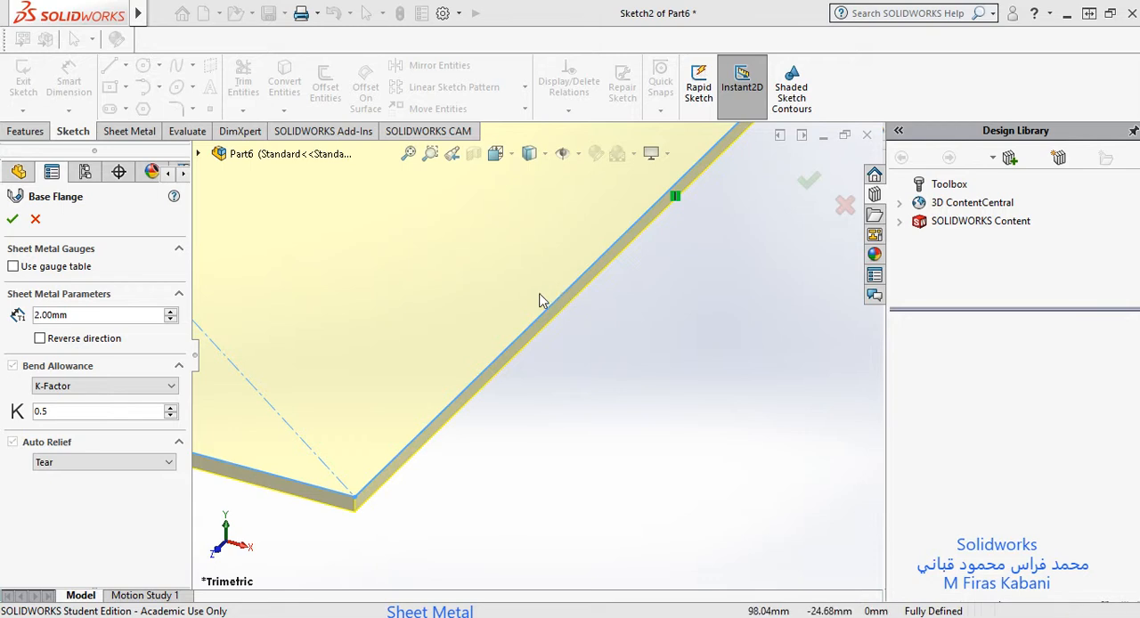
{"action": "scroll", "coordinate": [538, 309], "scroll_direction": "down", "scroll_amount": 2}
{"action": "scroll", "coordinate": [537, 309], "scroll_direction": "down", "scroll_amount": 3}
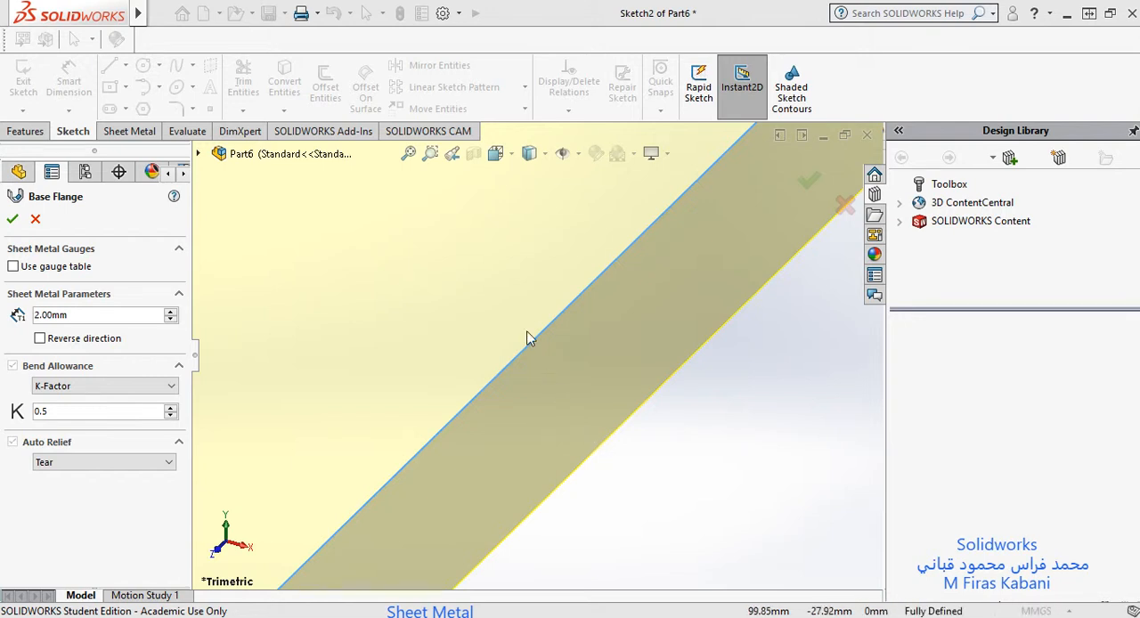
Step: Try a sheet thickness of 5 mm in the base flange preview and return it to 2 mm
{"action": "double_click", "coordinate": [88, 317]}
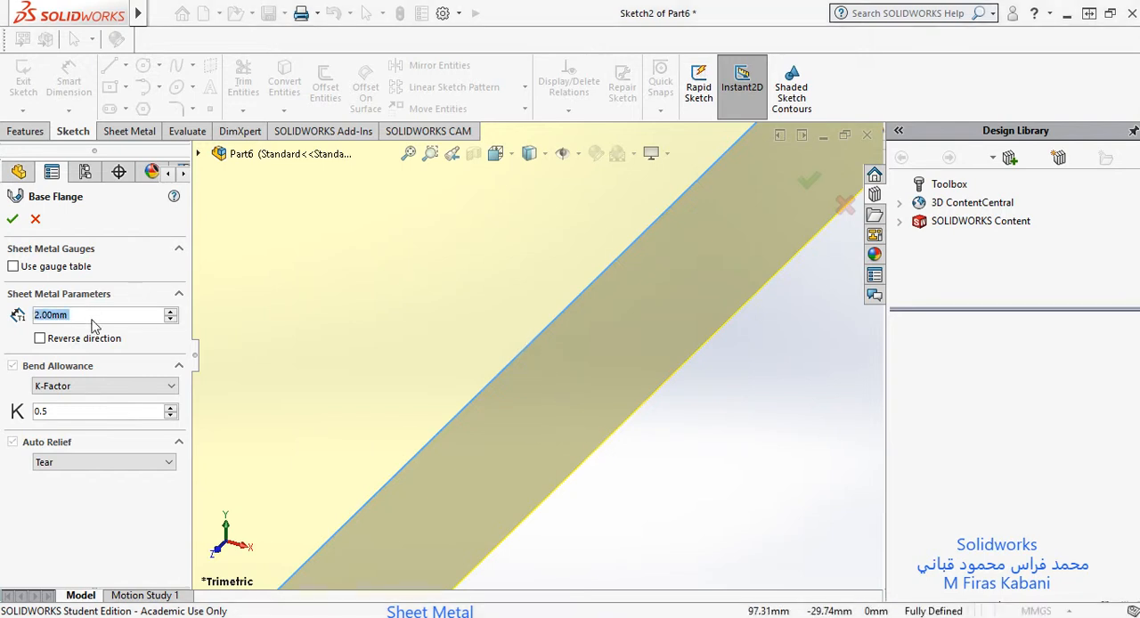
{"action": "type", "text": "5"}
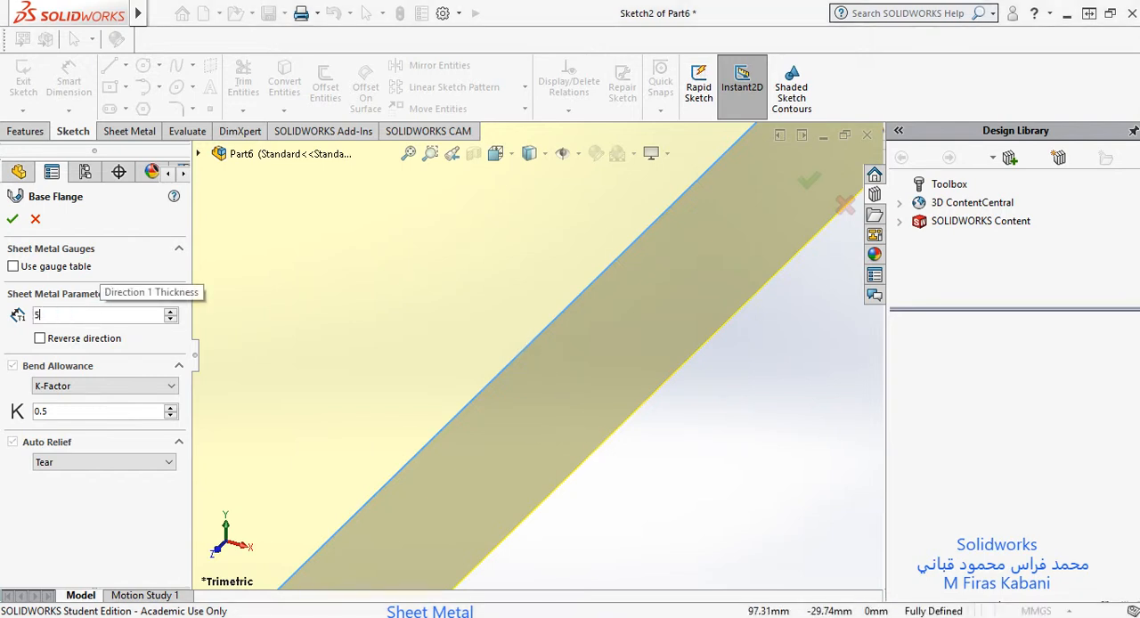
{"action": "key", "text": "Return"}
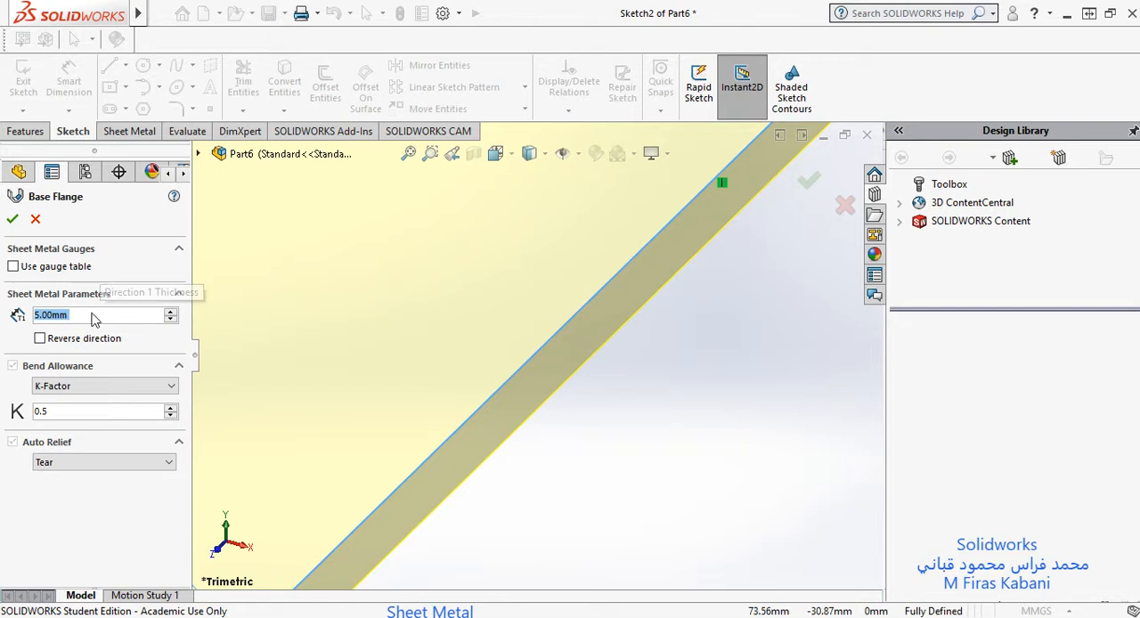
{"action": "type", "text": "2"}
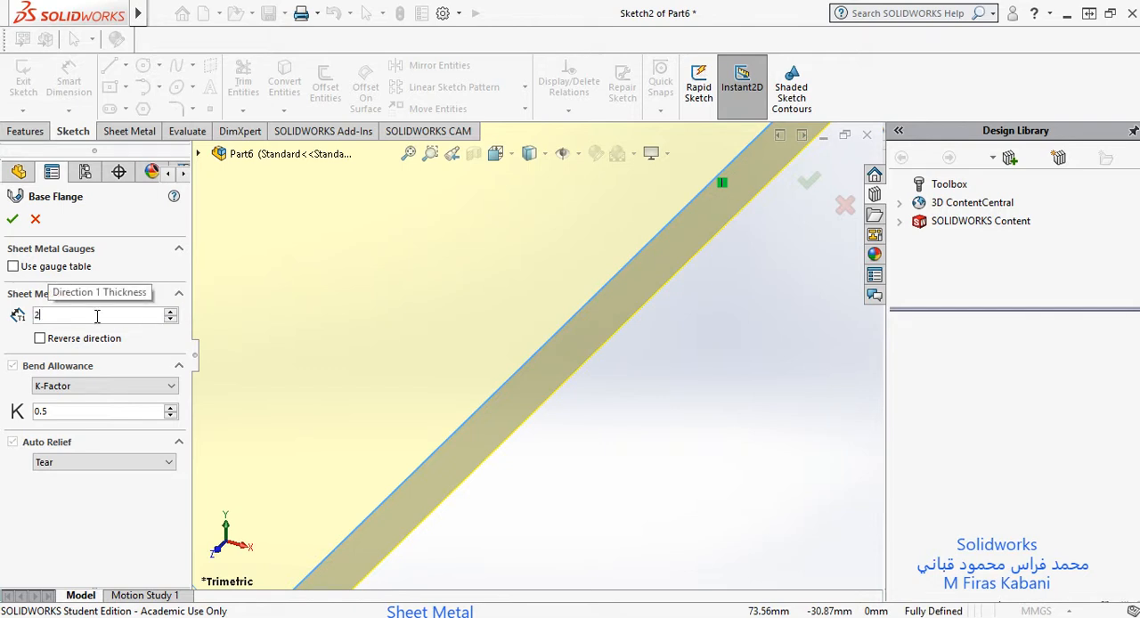
{"action": "key", "text": "Return"}
Step: Try reversing the base flange's thickness direction and switch the reversal back off
{"action": "scroll", "coordinate": [472, 450], "scroll_direction": "down", "scroll_amount": 3}
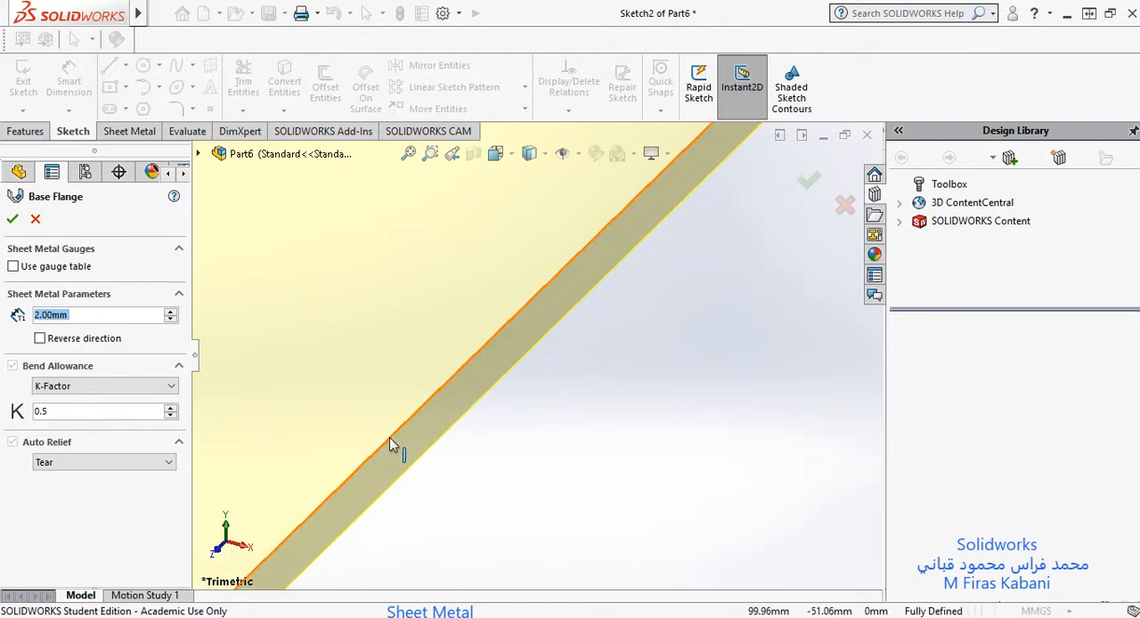
{"action": "left_click", "coordinate": [40, 338]}
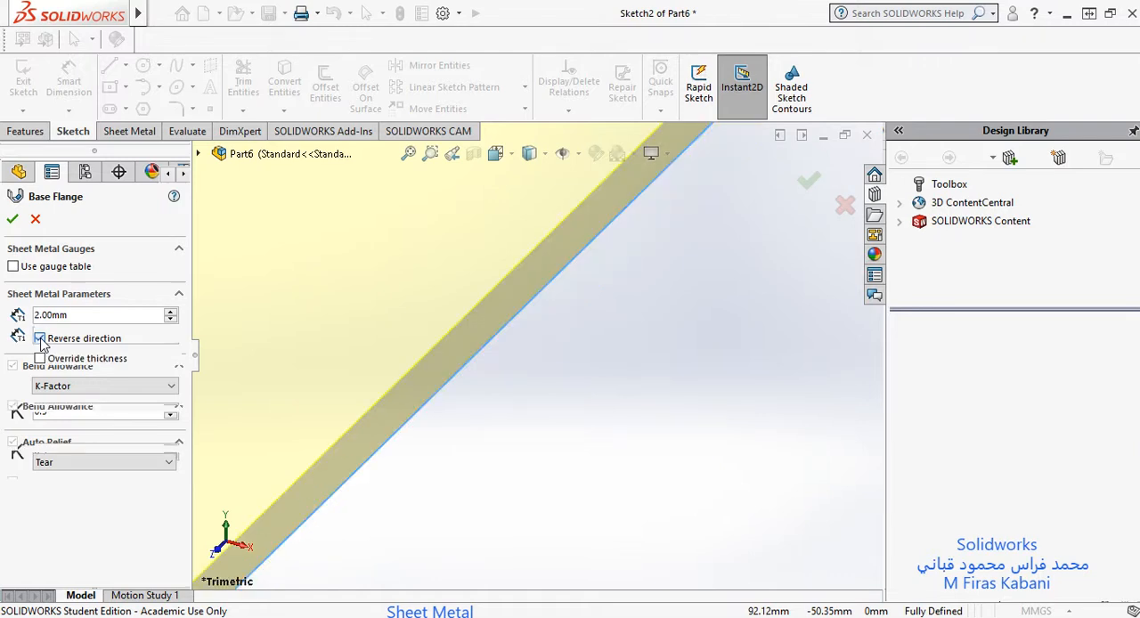
{"action": "left_click", "coordinate": [40, 339]}
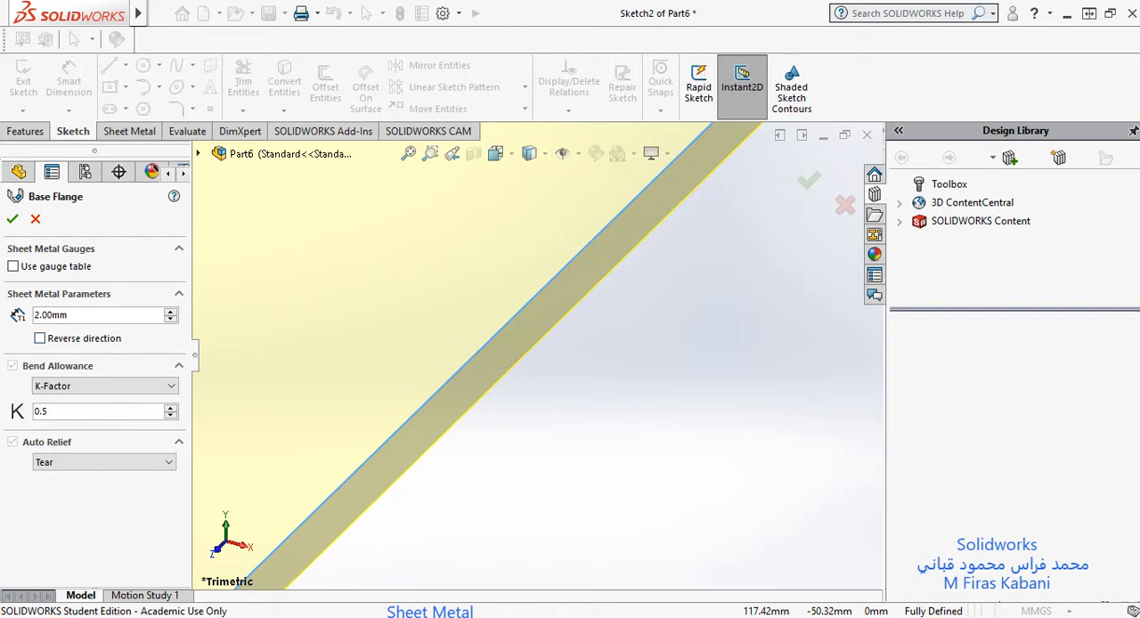
{"action": "scroll", "coordinate": [668, 364], "scroll_direction": "up", "scroll_amount": 10}
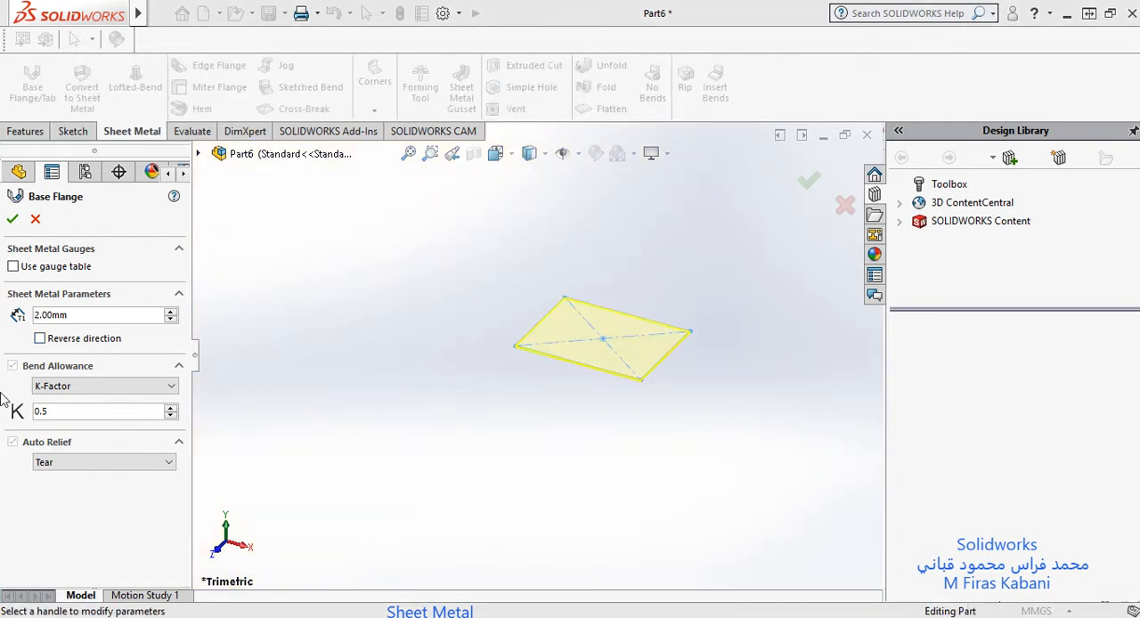
Step: Keep the bend allowance type as K-Factor with a value of 0.5 and Tear auto relief, and create the base flange
{"action": "left_click", "coordinate": [71, 389]}
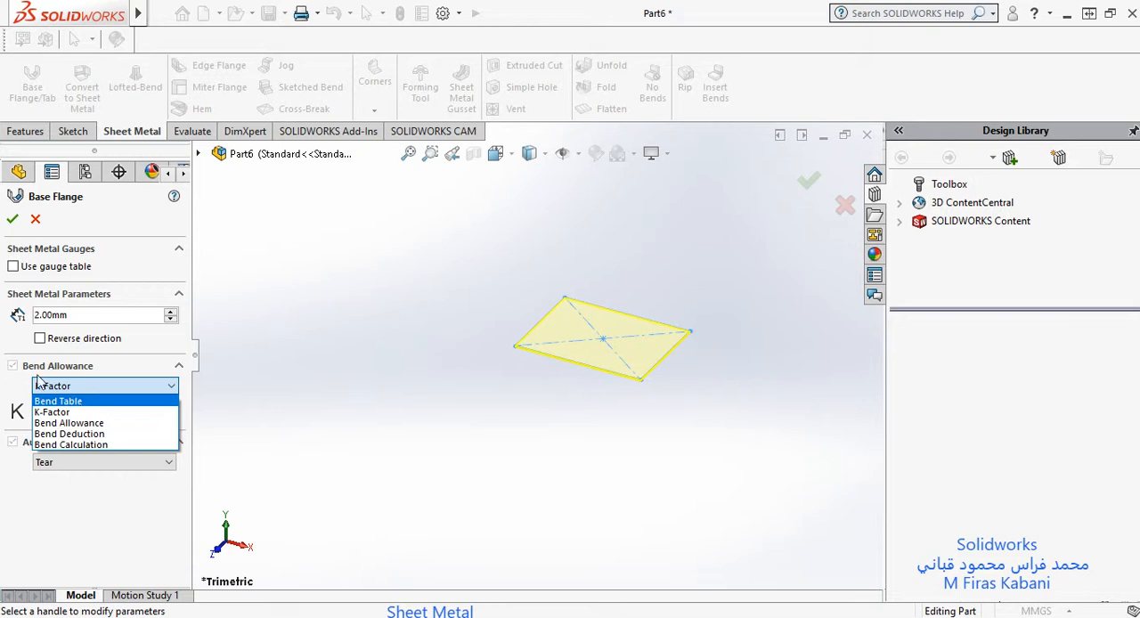
{"action": "left_click", "coordinate": [64, 414]}
{"action": "left_click", "coordinate": [76, 414]}
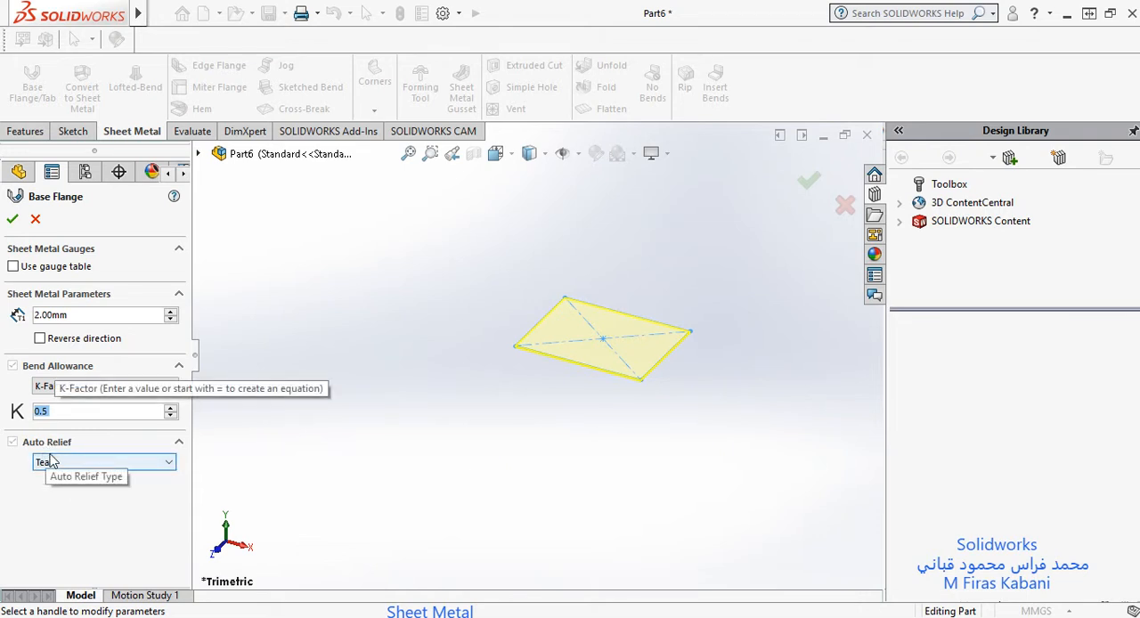
{"action": "key", "text": "ctrl"}
{"action": "key", "text": "ctrl"}
{"action": "key", "text": "ctrl"}
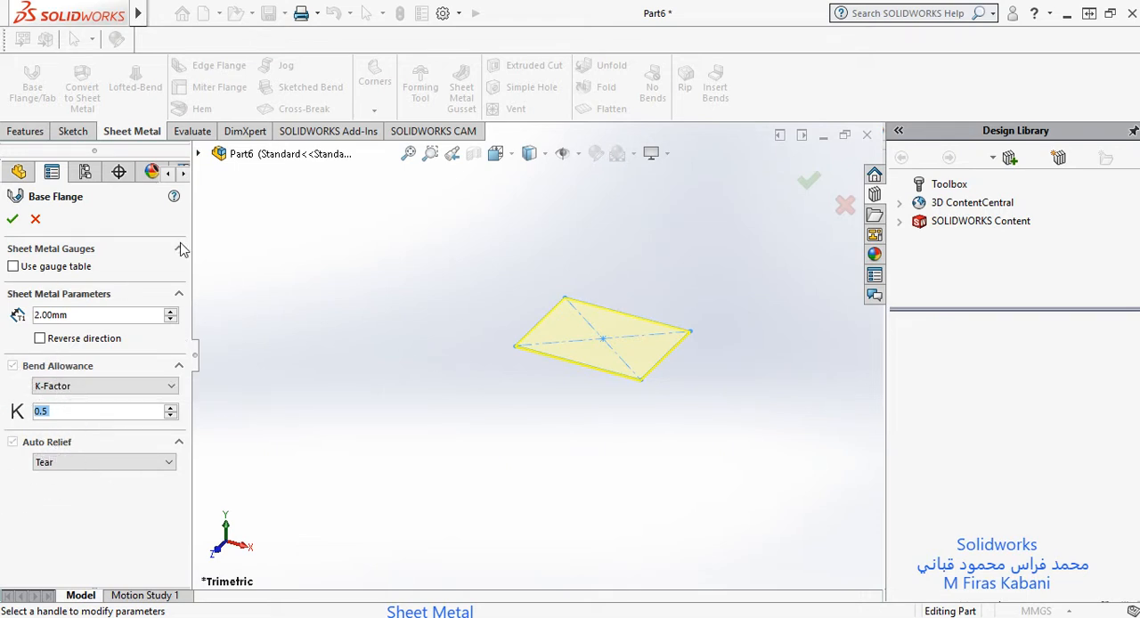
{"action": "left_click", "coordinate": [12, 220]}
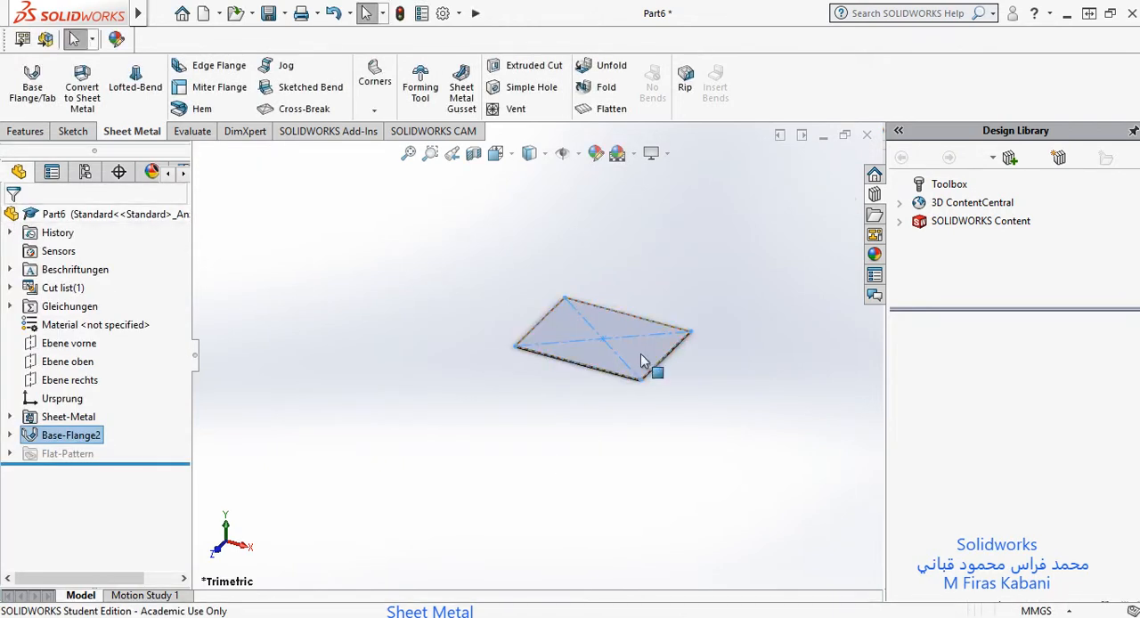
Step: Examine the base flange plate and its thin edges up close and from different angles
{"action": "scroll", "coordinate": [621, 338], "scroll_direction": "down", "scroll_amount": 4}
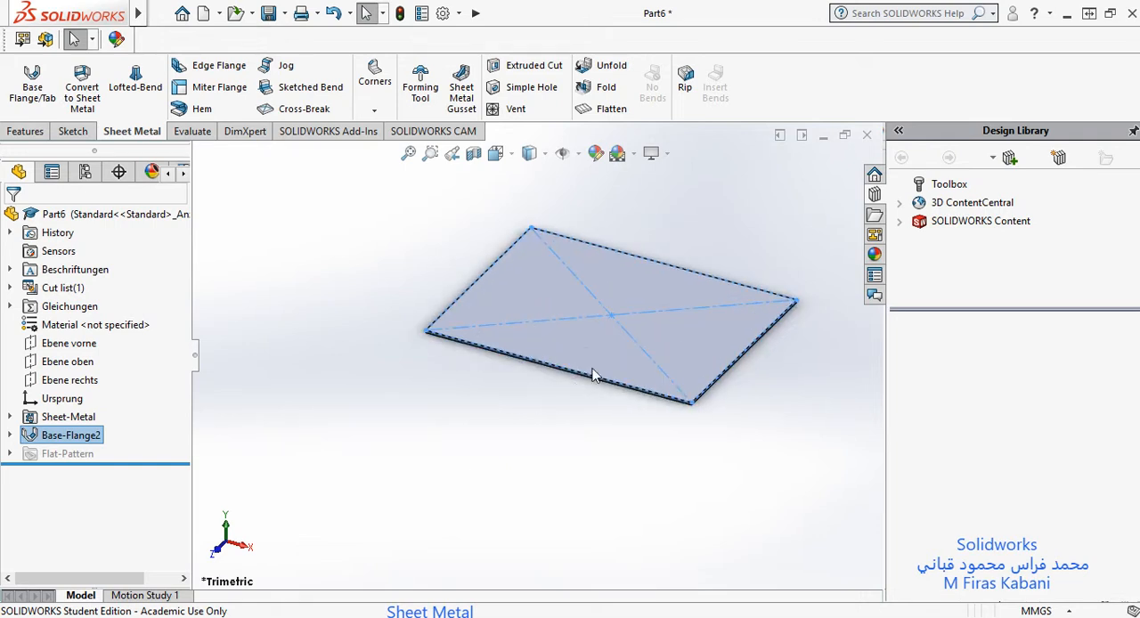
{"action": "scroll", "coordinate": [672, 343], "scroll_direction": "down", "scroll_amount": 2}
{"action": "scroll", "coordinate": [527, 344], "scroll_direction": "up", "scroll_amount": 5}
{"action": "scroll", "coordinate": [525, 331], "scroll_direction": "down", "scroll_amount": 2}
{"action": "scroll", "coordinate": [584, 334], "scroll_direction": "down", "scroll_amount": 4}
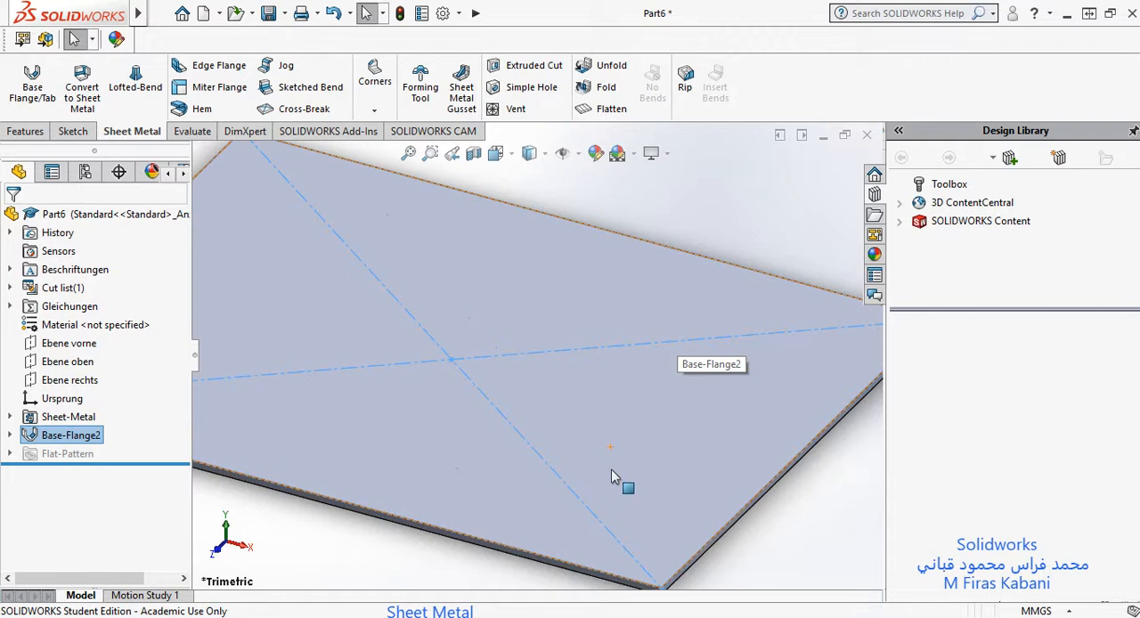
{"action": "scroll", "coordinate": [549, 445], "scroll_direction": "up", "scroll_amount": 4}
{"action": "scroll", "coordinate": [345, 298], "scroll_direction": "up", "scroll_amount": 3}
{"action": "scroll", "coordinate": [341, 322], "scroll_direction": "down", "scroll_amount": 3}
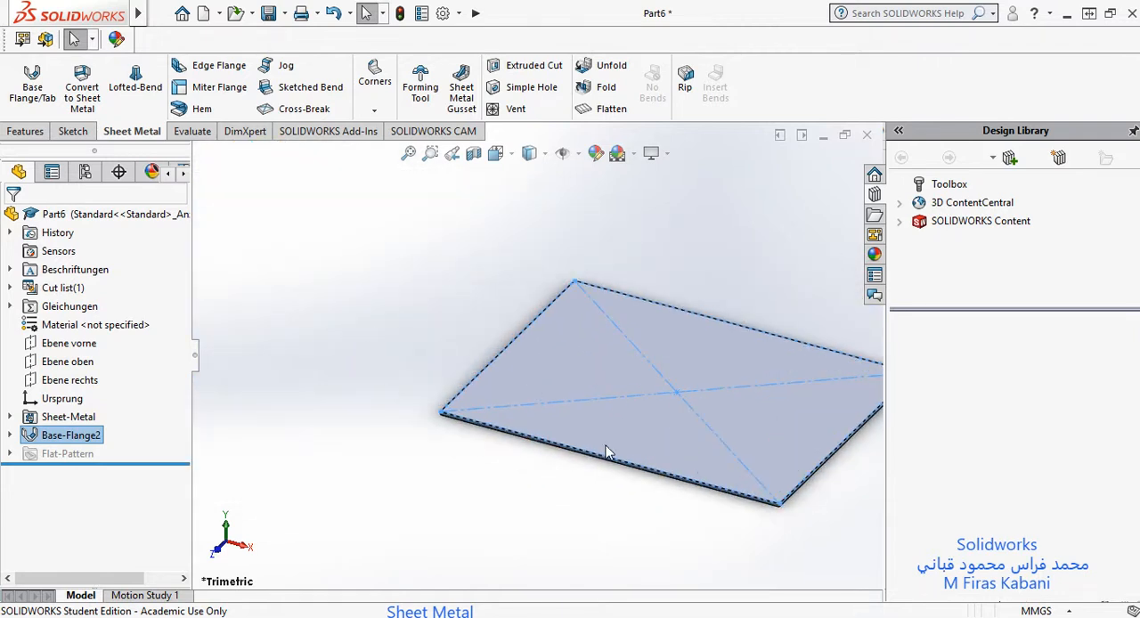
{"action": "scroll", "coordinate": [689, 451], "scroll_direction": "up", "scroll_amount": 1}
{"action": "scroll", "coordinate": [753, 417], "scroll_direction": "down", "scroll_amount": 5}
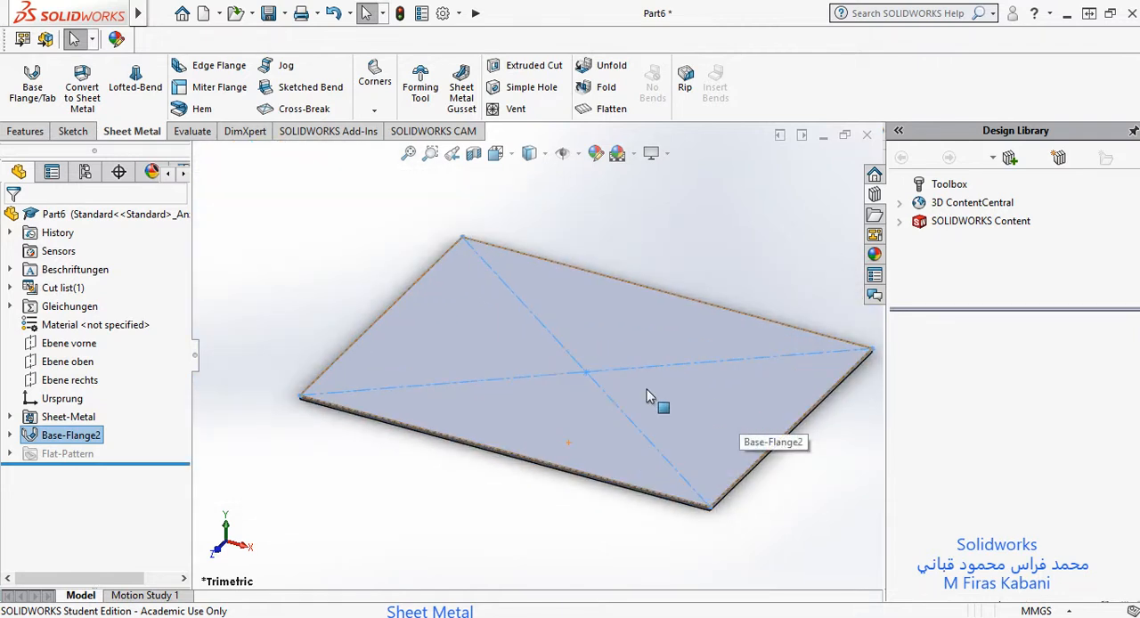
{"action": "scroll", "coordinate": [680, 448], "scroll_direction": "down", "scroll_amount": 6}
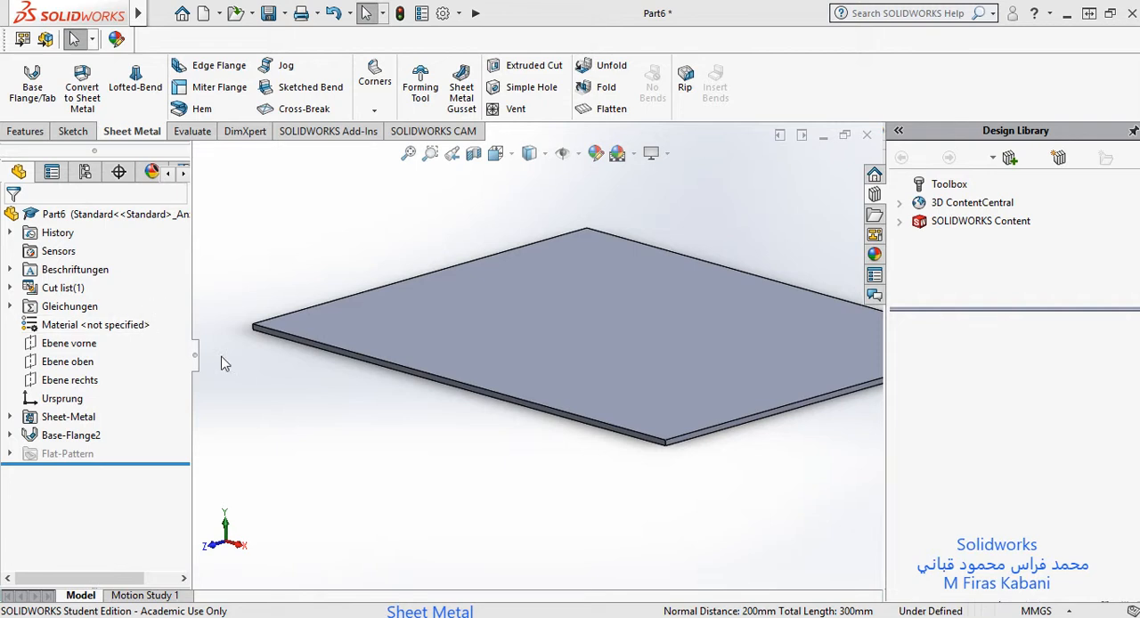
Step: Expand the base flange feature in the tree to inspect its underlying sketch, and clear the selection
{"action": "left_click", "coordinate": [87, 435]}
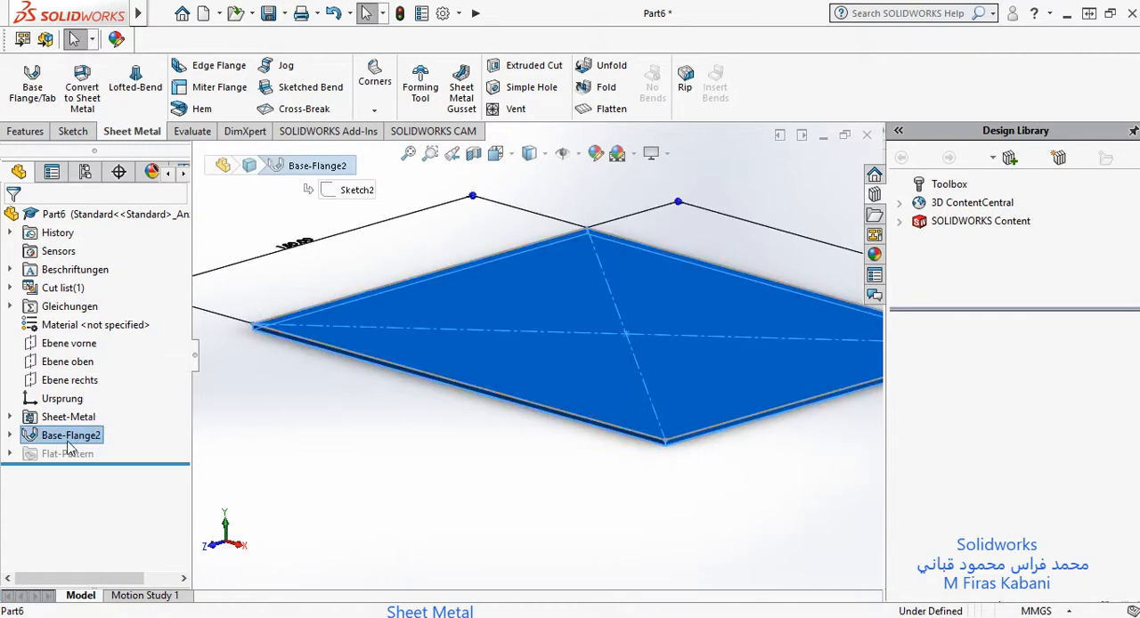
{"action": "left_click", "coordinate": [11, 436]}
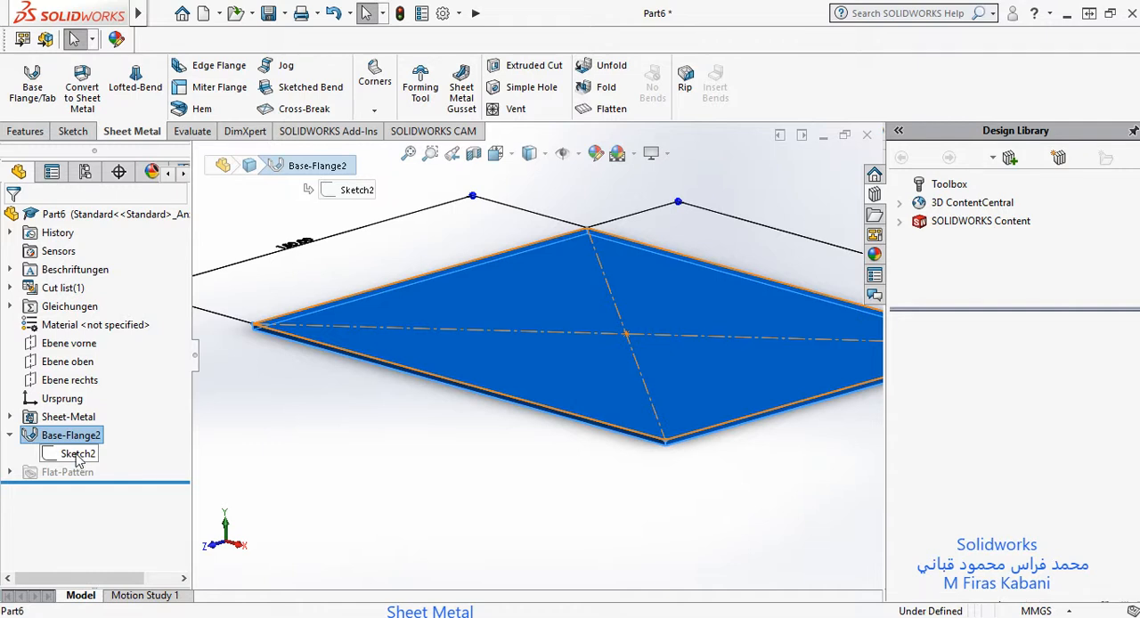
{"action": "left_click", "coordinate": [77, 456]}
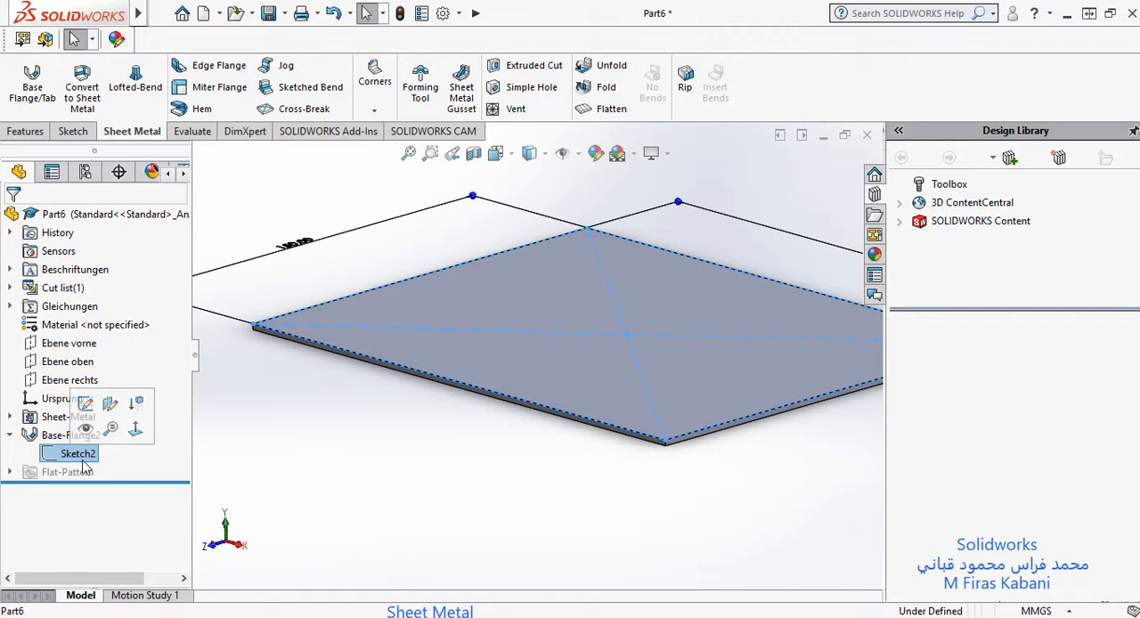
{"action": "left_click", "coordinate": [360, 469]}
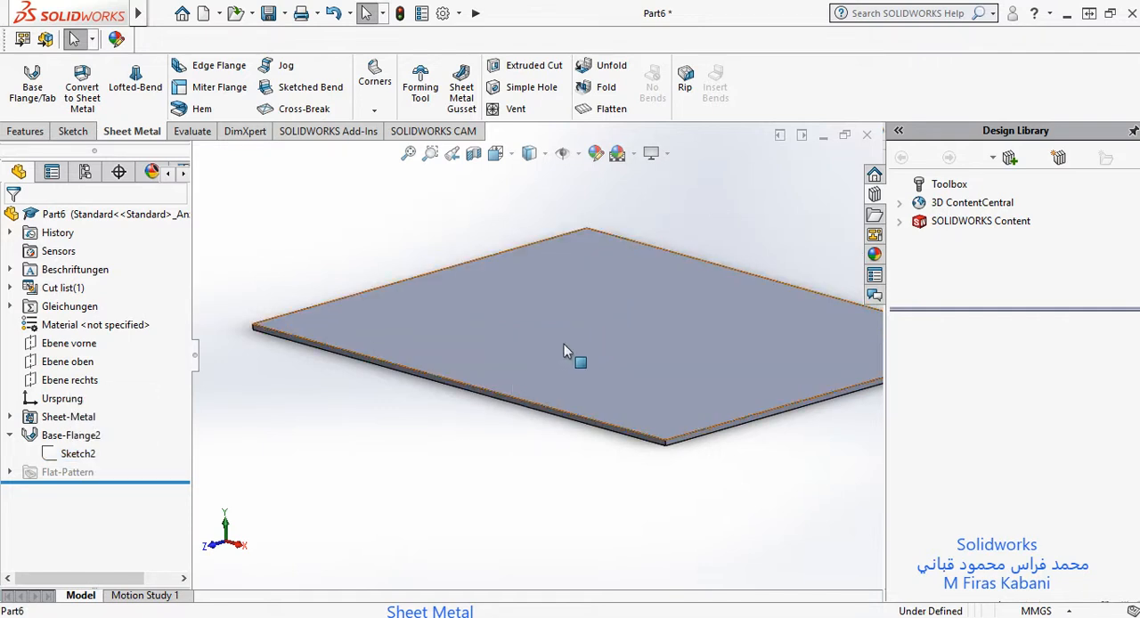
Step: Start an edge flange on the far 150 mm top edge of the base plate
{"action": "key", "text": "f"}
{"action": "scroll", "coordinate": [472, 360], "scroll_direction": "down", "scroll_amount": 4}
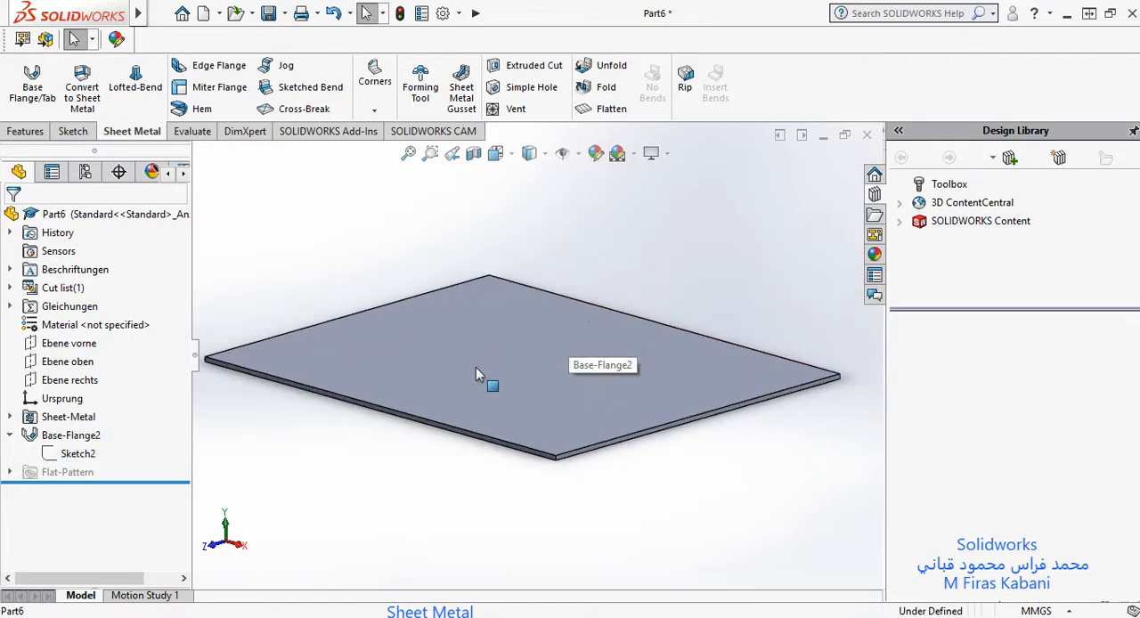
{"action": "scroll", "coordinate": [457, 353], "scroll_direction": "up", "scroll_amount": 3}
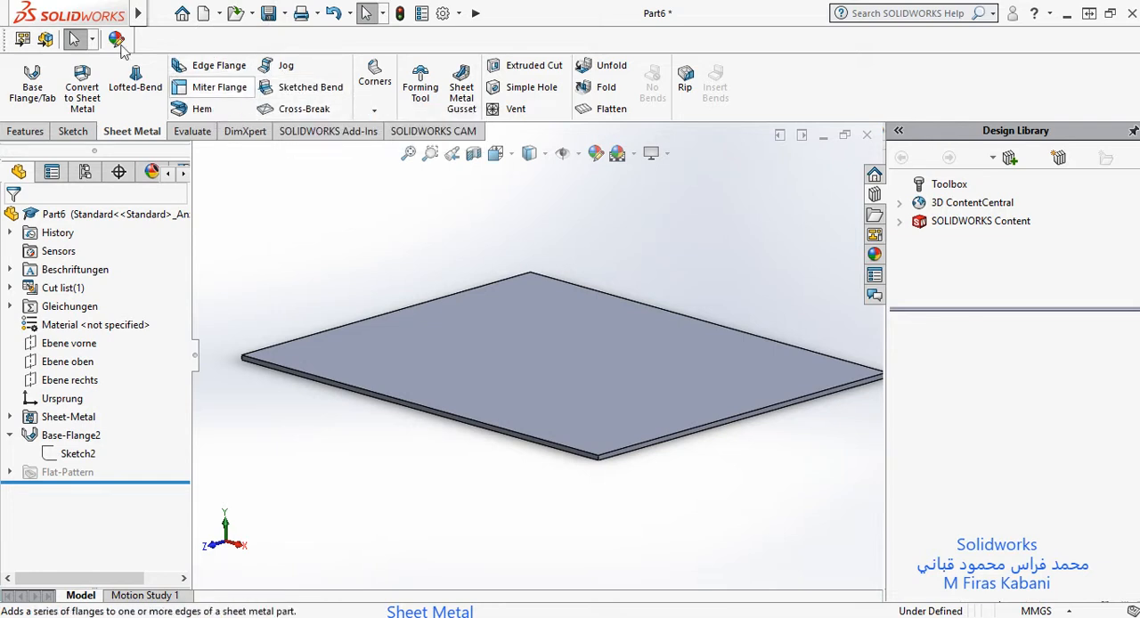
{"action": "left_click", "coordinate": [222, 69]}
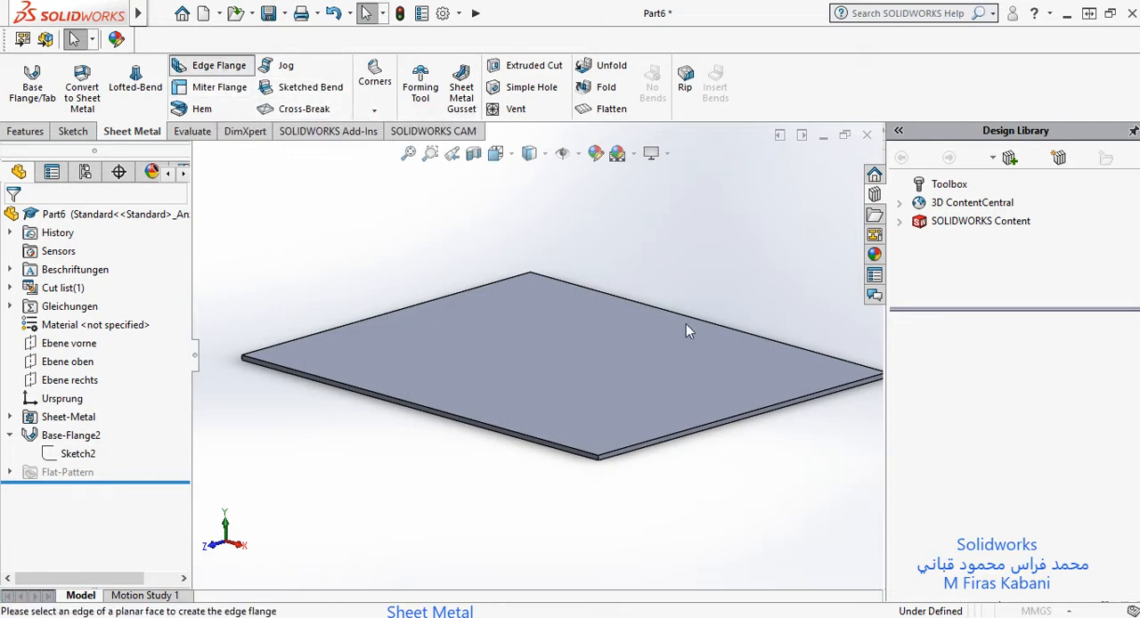
{"action": "scroll", "coordinate": [670, 340], "scroll_direction": "up", "scroll_amount": 6}
{"action": "scroll", "coordinate": [658, 363], "scroll_direction": "down", "scroll_amount": 6}
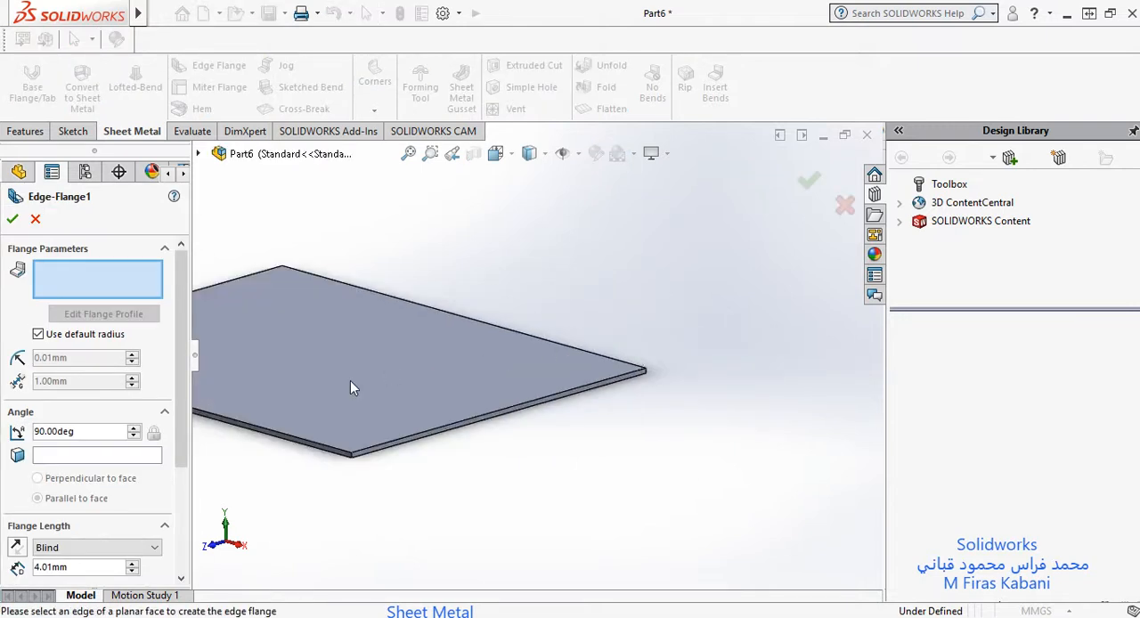
{"action": "scroll", "coordinate": [350, 382], "scroll_direction": "down", "scroll_amount": 2}
{"action": "scroll", "coordinate": [362, 402], "scroll_direction": "up", "scroll_amount": 3}
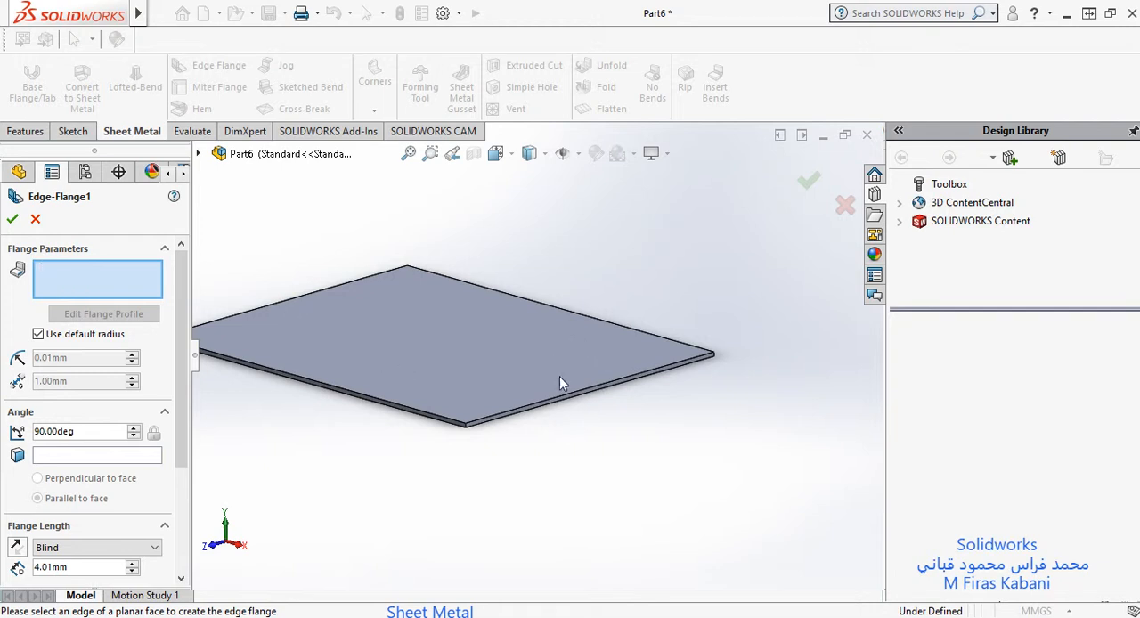
{"action": "scroll", "coordinate": [560, 383], "scroll_direction": "down", "scroll_amount": 2}
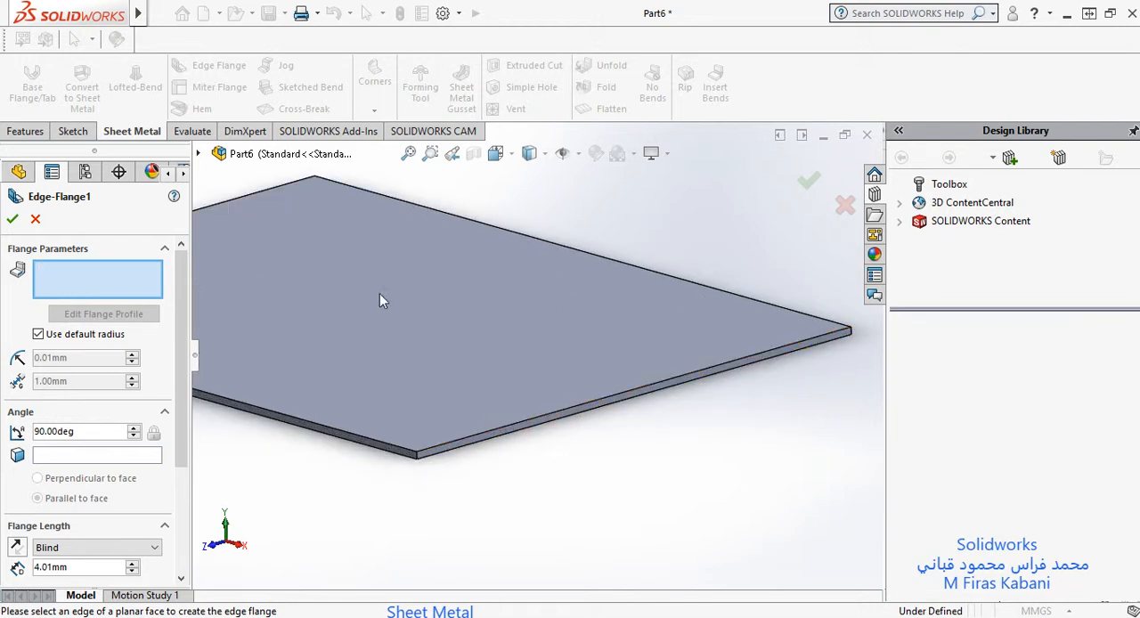
{"action": "left_click", "coordinate": [226, 202]}
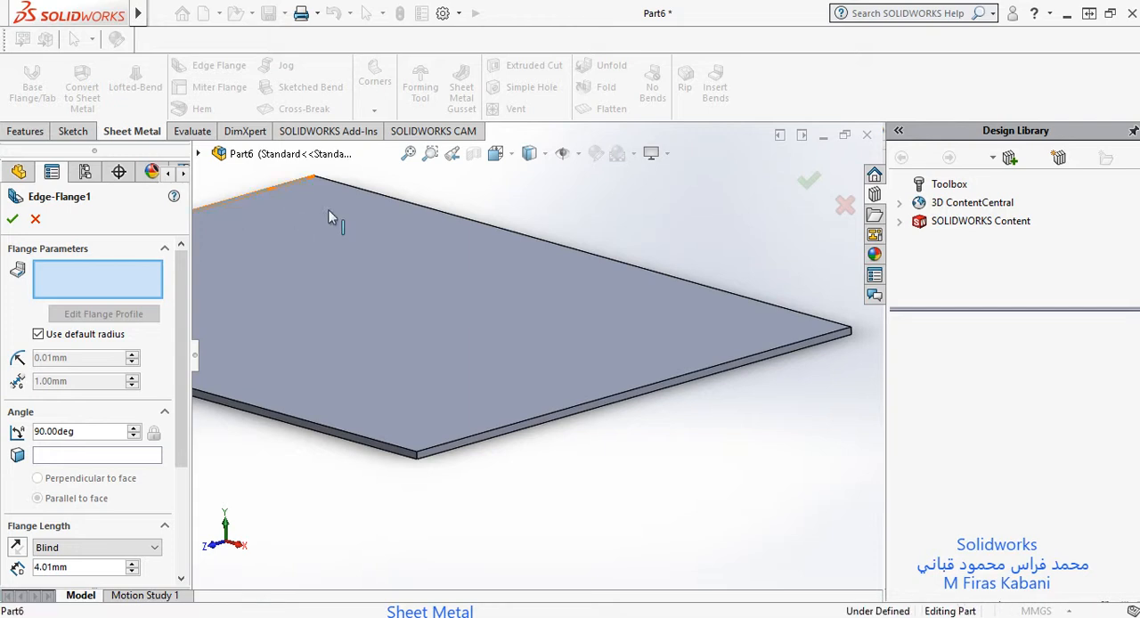
{"action": "scroll", "coordinate": [448, 259], "scroll_direction": "up", "scroll_amount": 3}
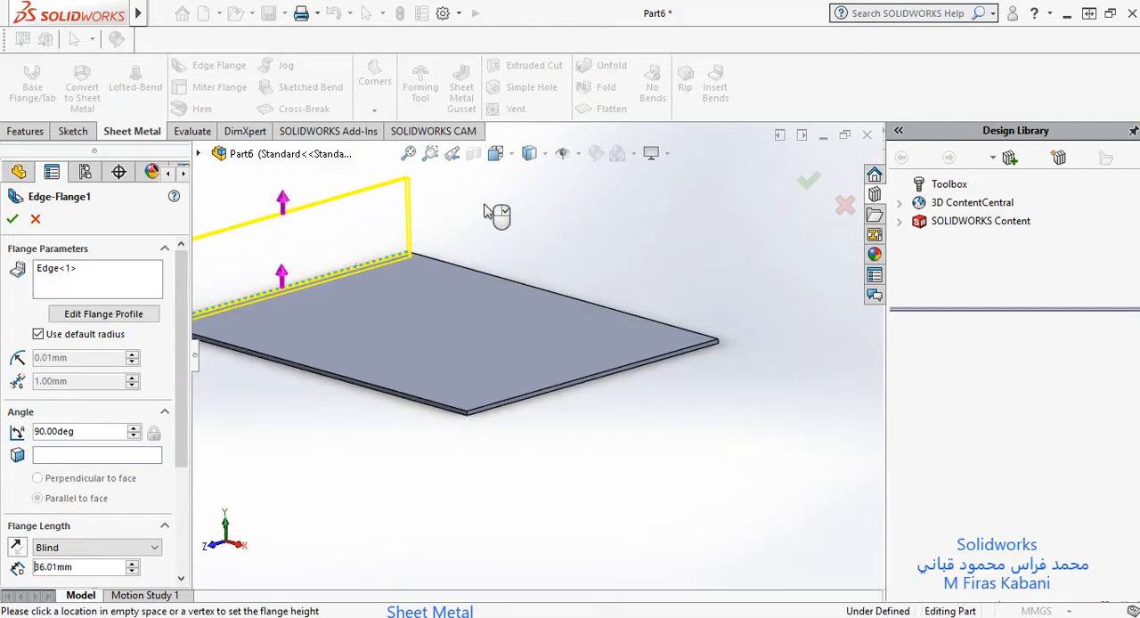
Step: Add the plate's three remaining top edges to the edge flange so all four sides get a flange
{"action": "left_click", "coordinate": [538, 294]}
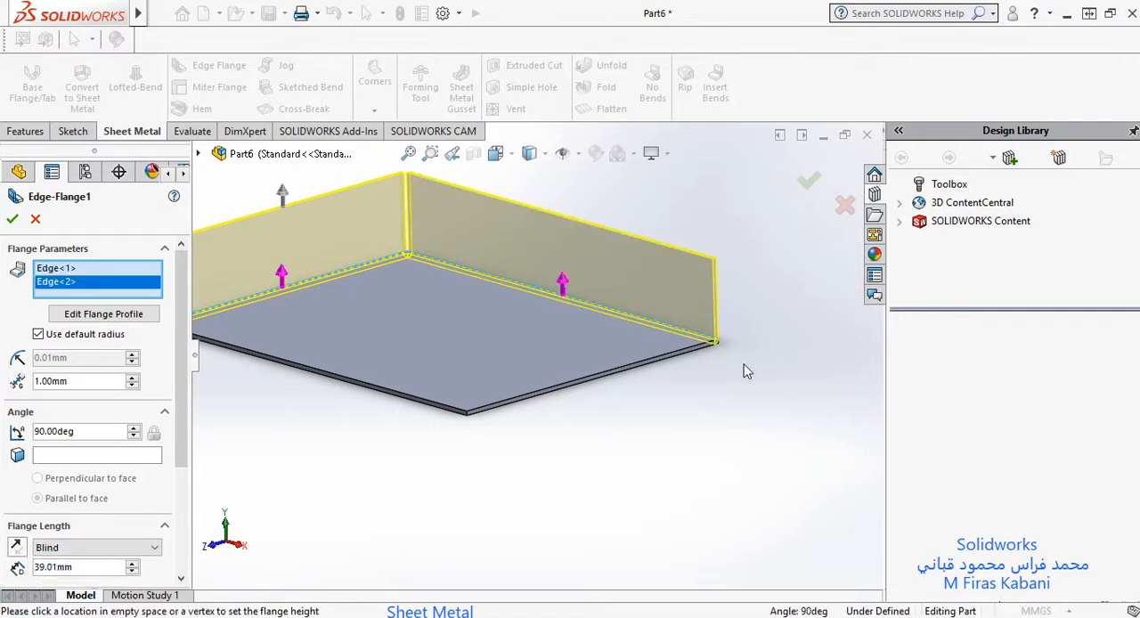
{"action": "left_click", "coordinate": [598, 378]}
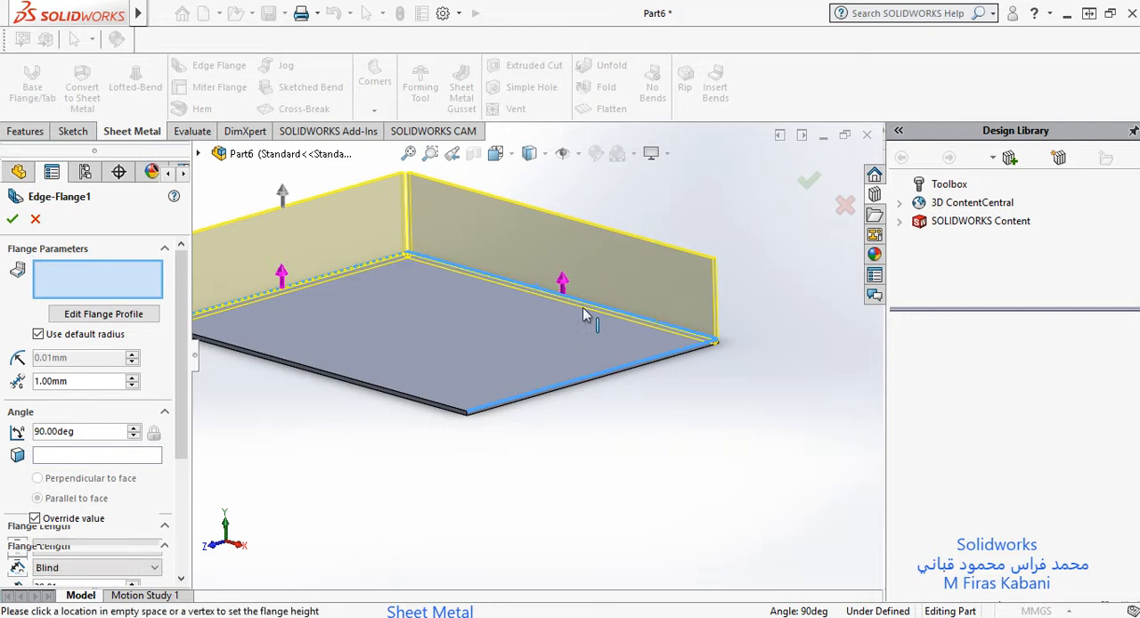
{"action": "left_click", "coordinate": [407, 395]}
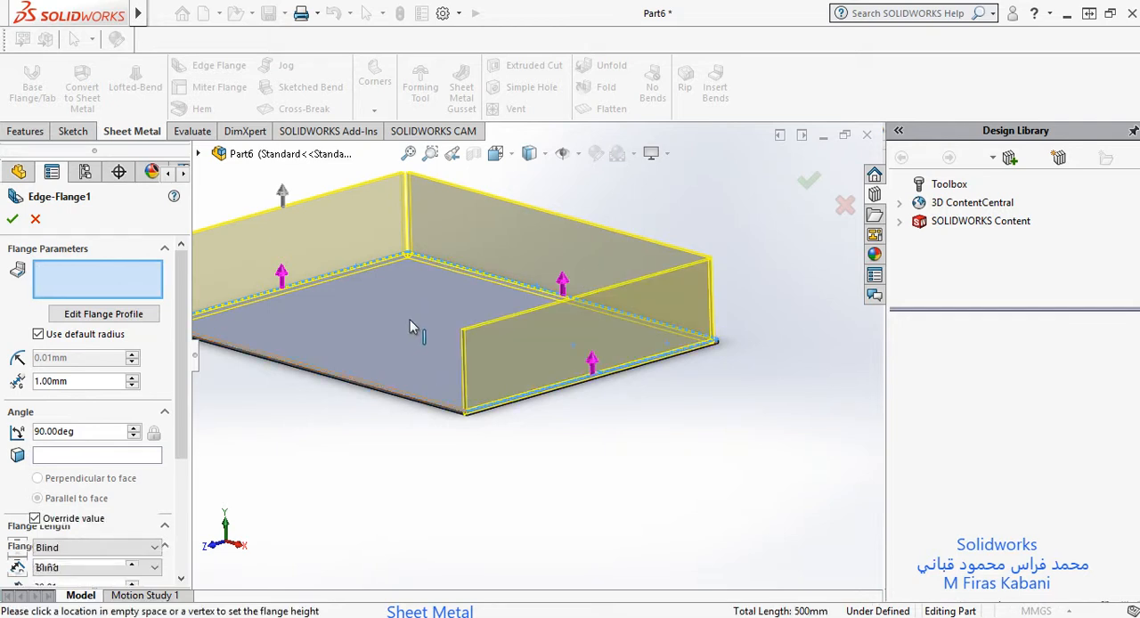
{"action": "scroll", "coordinate": [59, 282], "scroll_direction": "up", "scroll_amount": 1}
{"action": "scroll", "coordinate": [75, 281], "scroll_direction": "down", "scroll_amount": 1}
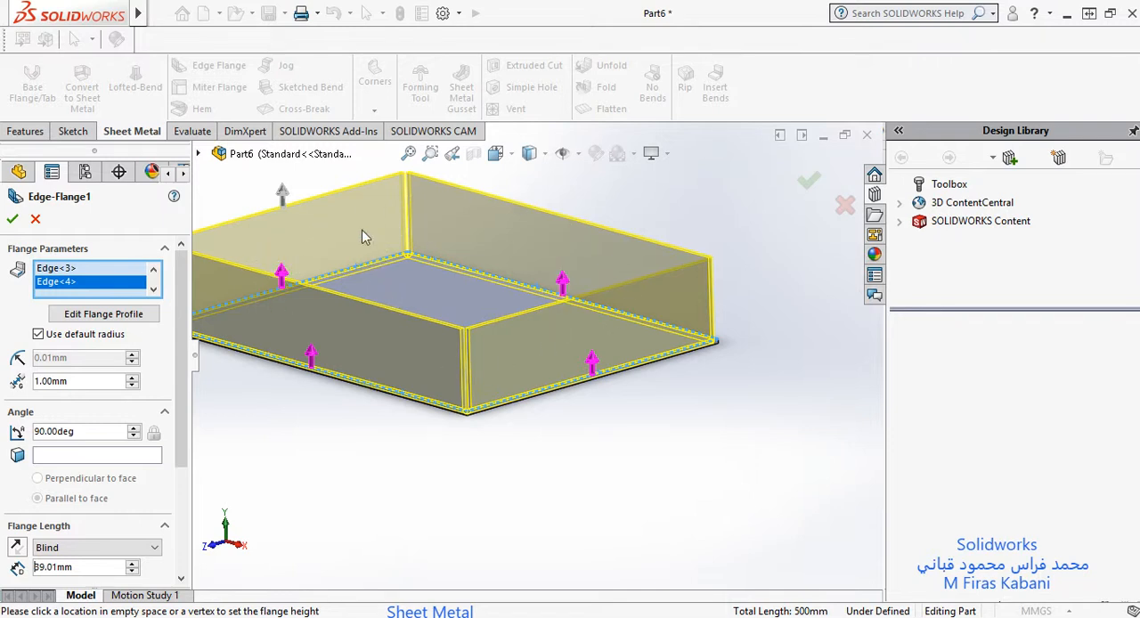
Step: Set the angle of the edge flanges to 120 degrees
{"action": "right_click", "coordinate": [52, 431]}
{"action": "mouse_move", "coordinate": [73, 452]}
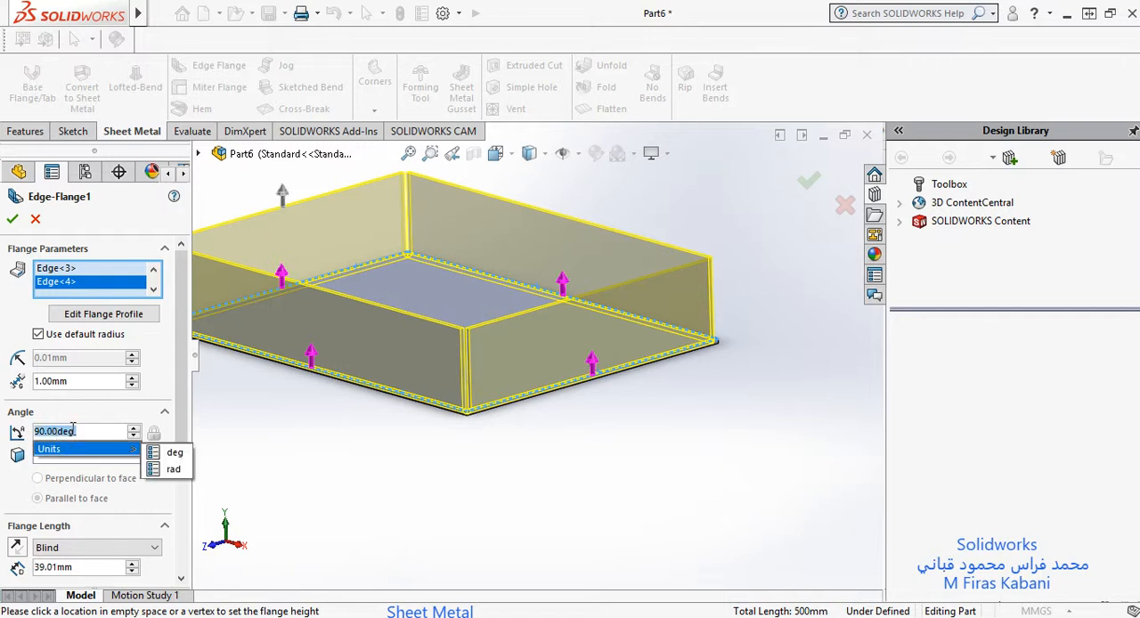
{"action": "left_click", "coordinate": [84, 434]}
{"action": "left_click_drag", "start_coordinate": [84, 434], "coordinate": [34, 436]}
{"action": "left_click_drag", "start_coordinate": [33, 437], "coordinate": [78, 434]}
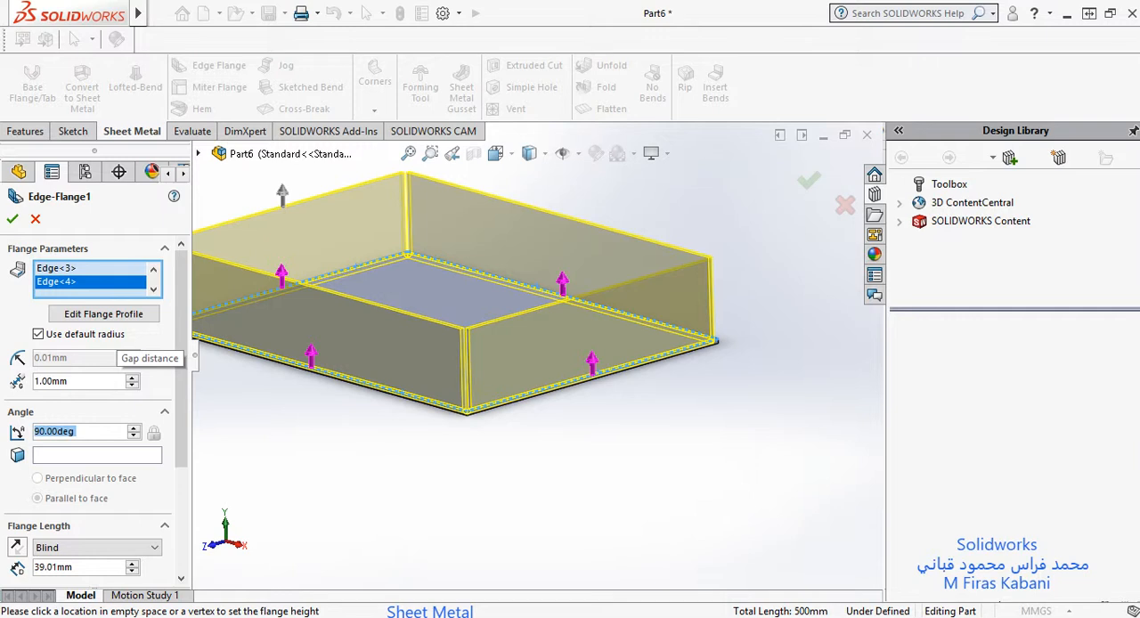
{"action": "type", "text": "120"}
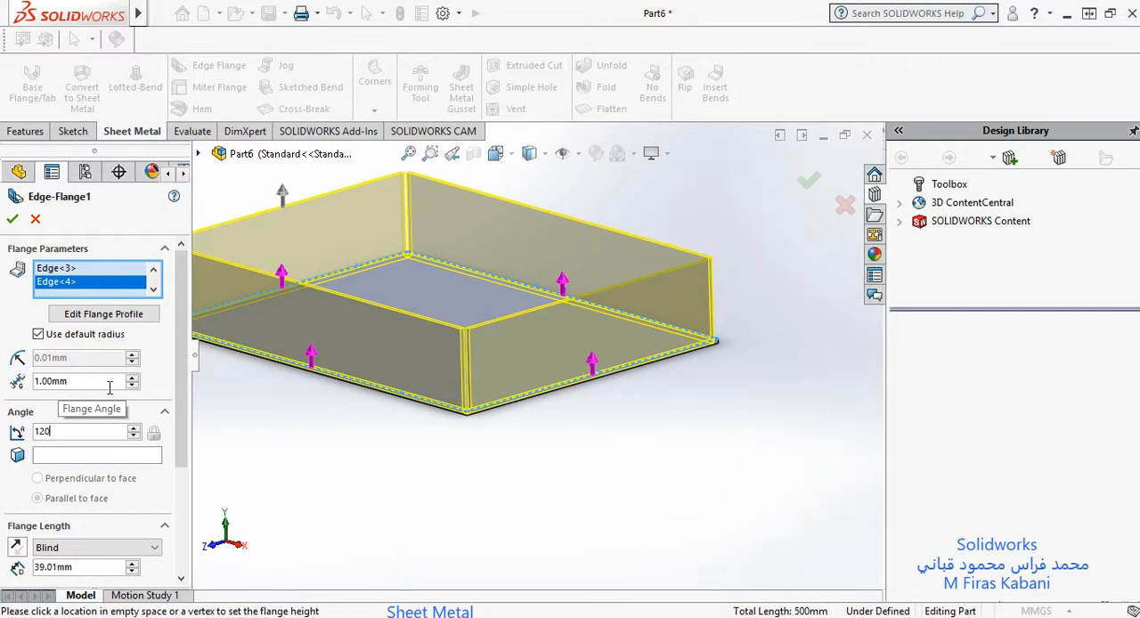
{"action": "key", "text": "Return"}
Step: Set the Blind flange length to 100 mm for all four edge flanges
{"action": "scroll", "coordinate": [383, 274], "scroll_direction": "up", "scroll_amount": 2}
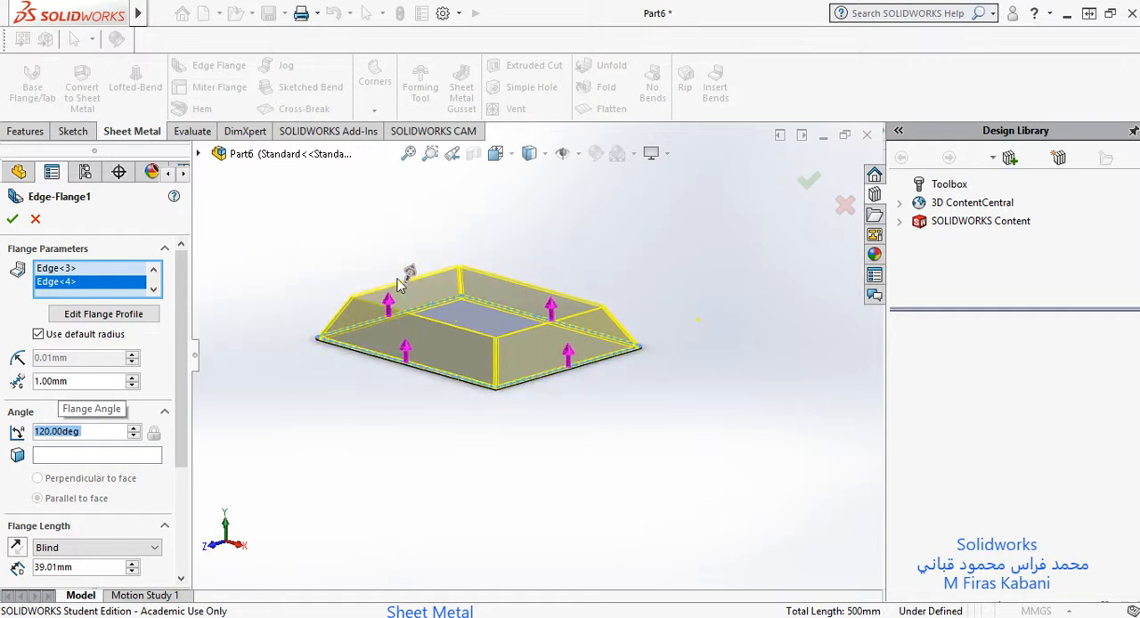
{"action": "scroll", "coordinate": [399, 283], "scroll_direction": "down", "scroll_amount": 5}
{"action": "scroll", "coordinate": [637, 403], "scroll_direction": "up", "scroll_amount": 1}
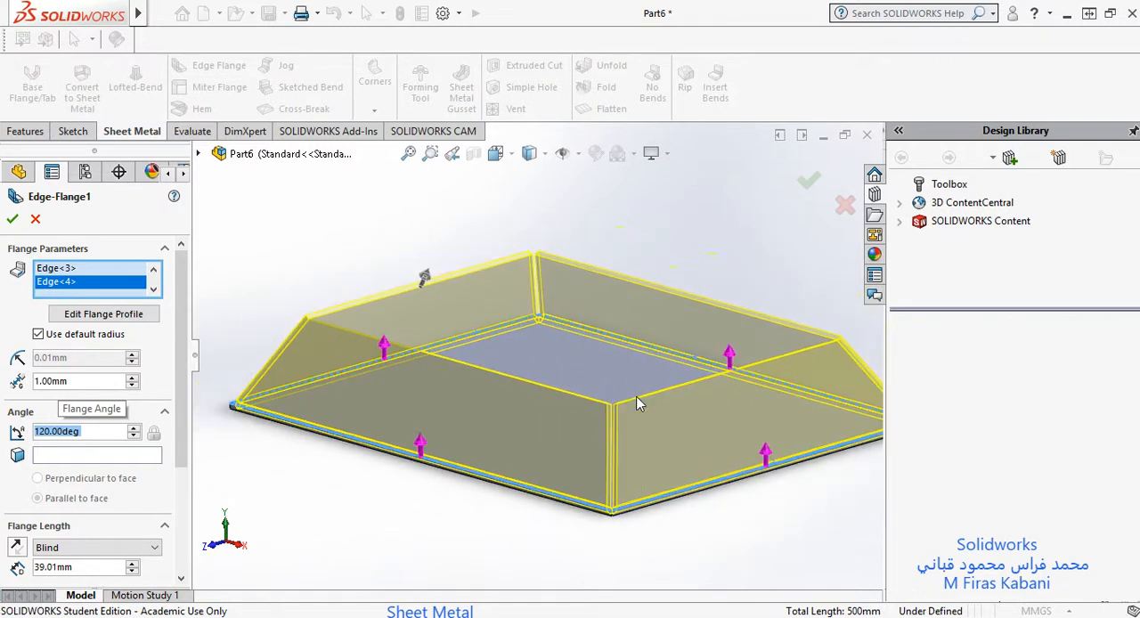
{"action": "scroll", "coordinate": [638, 403], "scroll_direction": "up", "scroll_amount": 1}
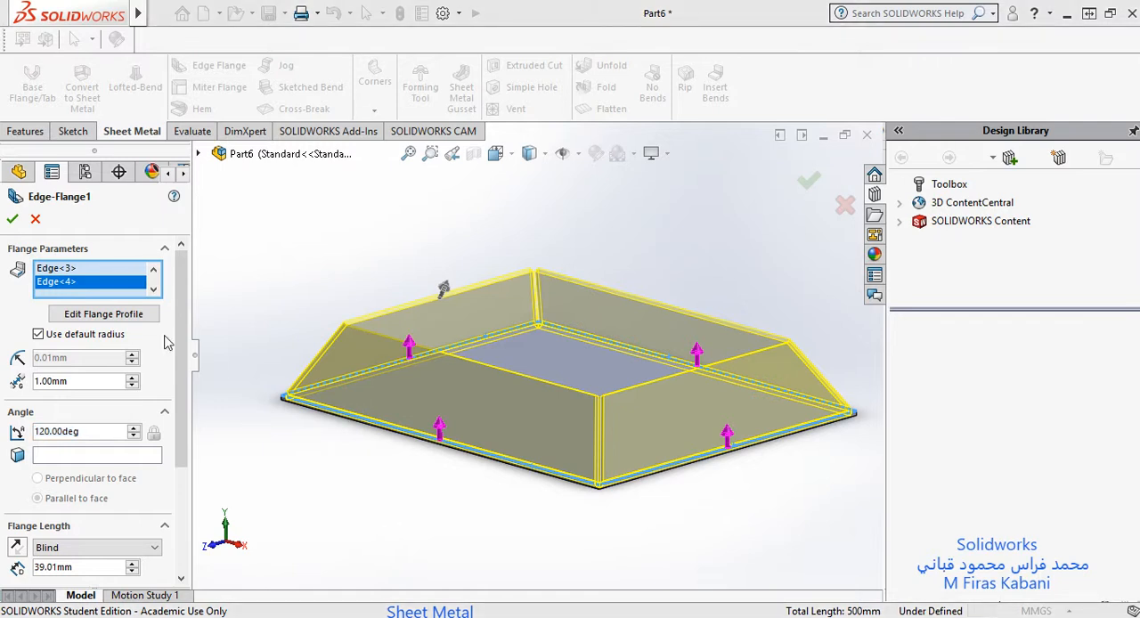
{"action": "scroll", "coordinate": [460, 339], "scroll_direction": "up", "scroll_amount": 2}
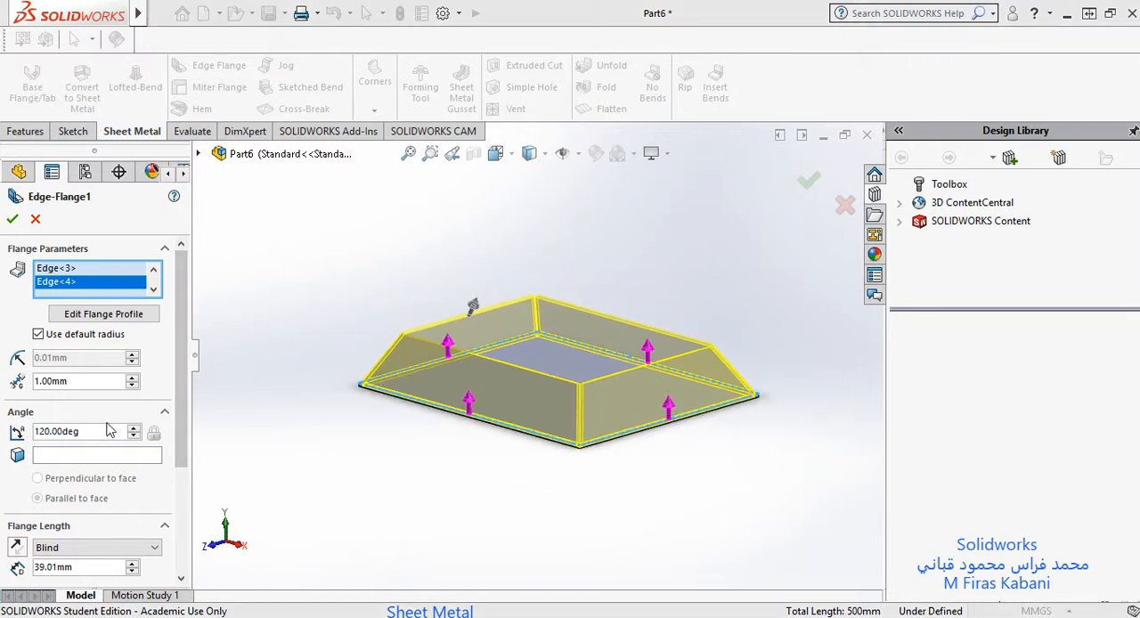
{"action": "scroll", "coordinate": [116, 436], "scroll_direction": "down", "scroll_amount": 4}
{"action": "scroll", "coordinate": [138, 423], "scroll_direction": "up", "scroll_amount": 4}
{"action": "double_click", "coordinate": [47, 570]}
{"action": "type", "text": "10"}
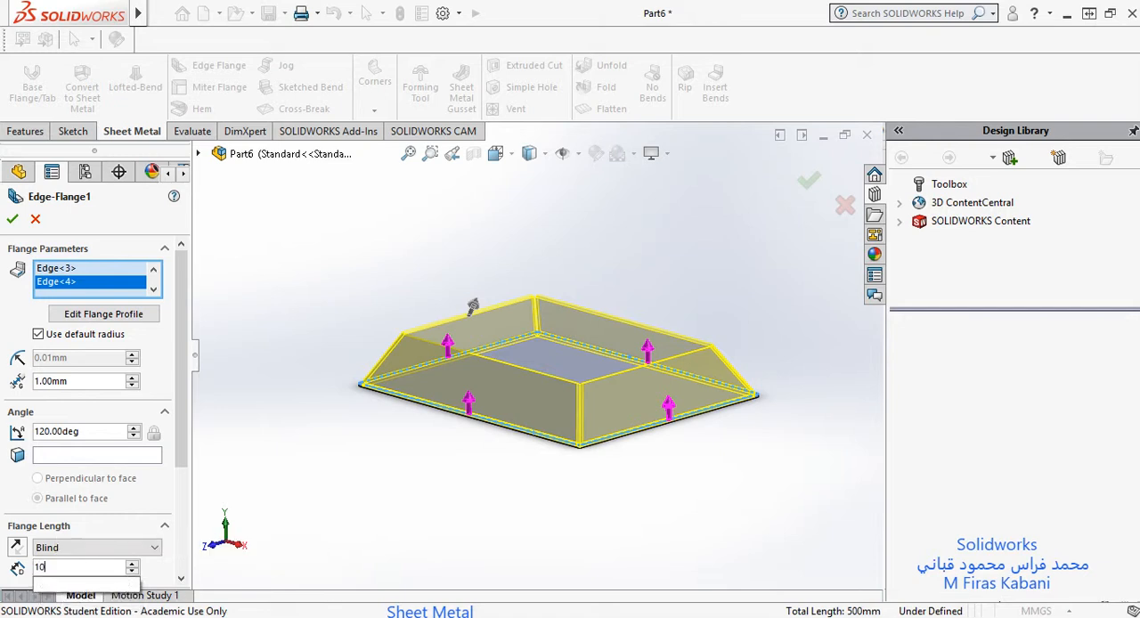
{"action": "type", "text": "0"}
{"action": "key", "text": "Return"}
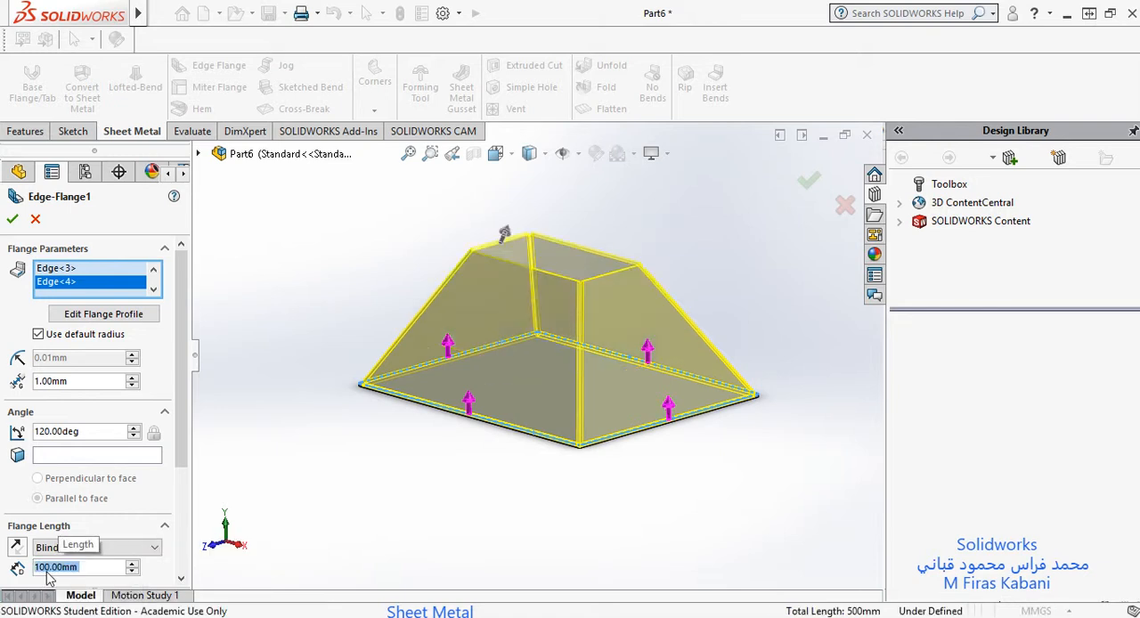
Step: Inspect the preview of the four tapered flanges and clear all selected edges from the edge flange
{"action": "scroll", "coordinate": [597, 280], "scroll_direction": "up", "scroll_amount": 2}
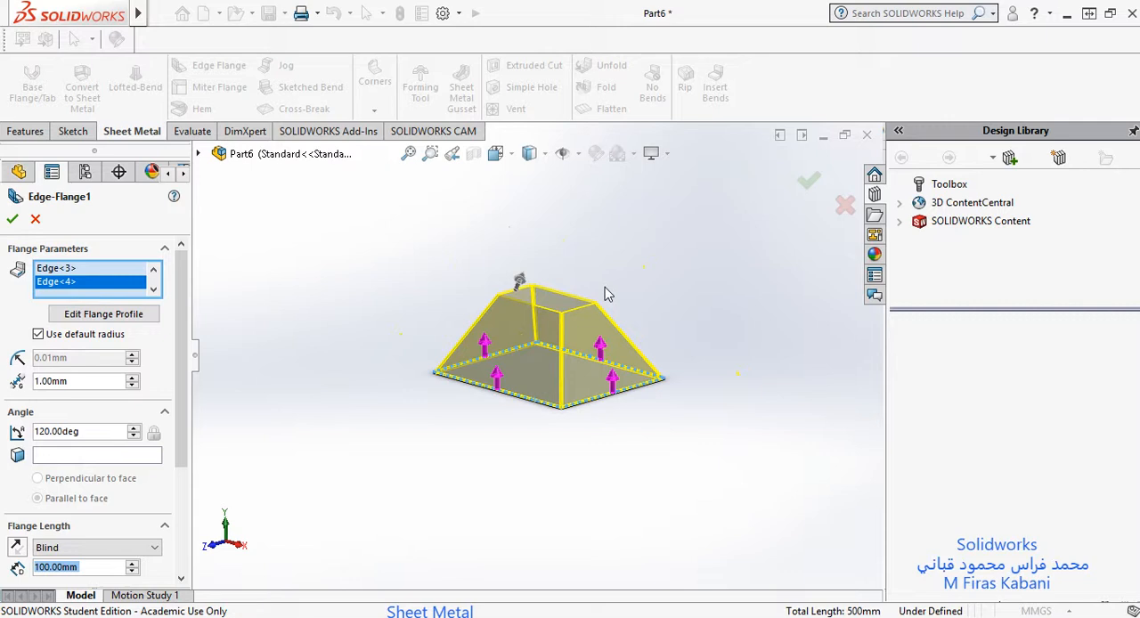
{"action": "scroll", "coordinate": [448, 315], "scroll_direction": "down", "scroll_amount": 3}
{"action": "scroll", "coordinate": [392, 366], "scroll_direction": "up", "scroll_amount": 3}
{"action": "scroll", "coordinate": [484, 380], "scroll_direction": "down", "scroll_amount": 3}
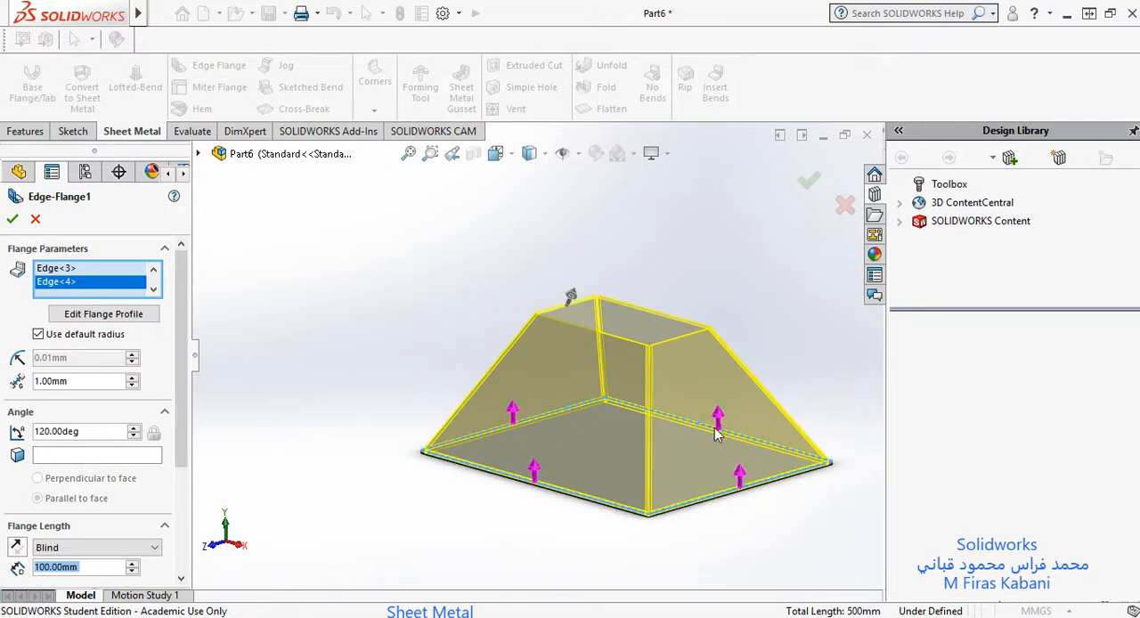
{"action": "scroll", "coordinate": [479, 318], "scroll_direction": "down", "scroll_amount": 3}
{"action": "scroll", "coordinate": [439, 317], "scroll_direction": "up", "scroll_amount": 2}
{"action": "scroll", "coordinate": [436, 317], "scroll_direction": "down", "scroll_amount": 3}
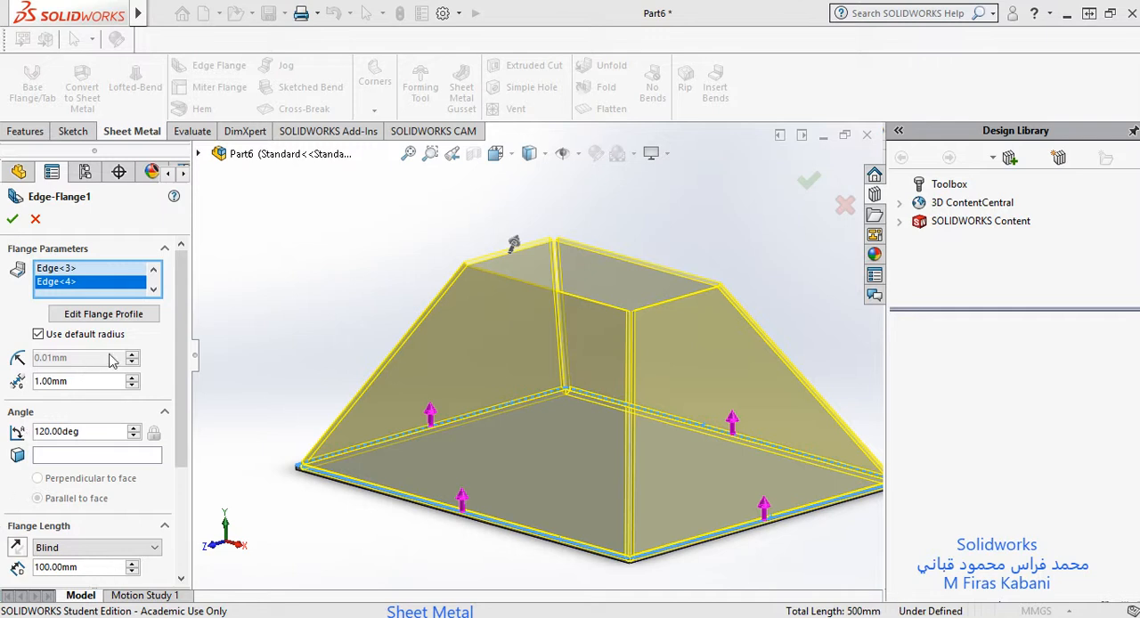
{"action": "right_click", "coordinate": [62, 285]}
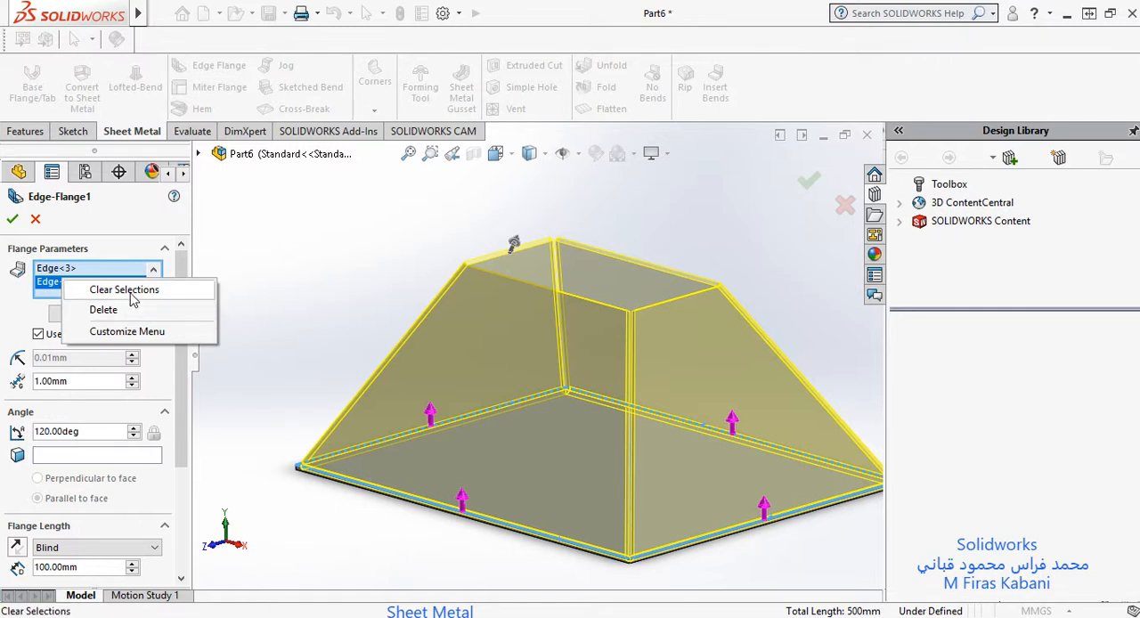
{"action": "left_click", "coordinate": [130, 289]}
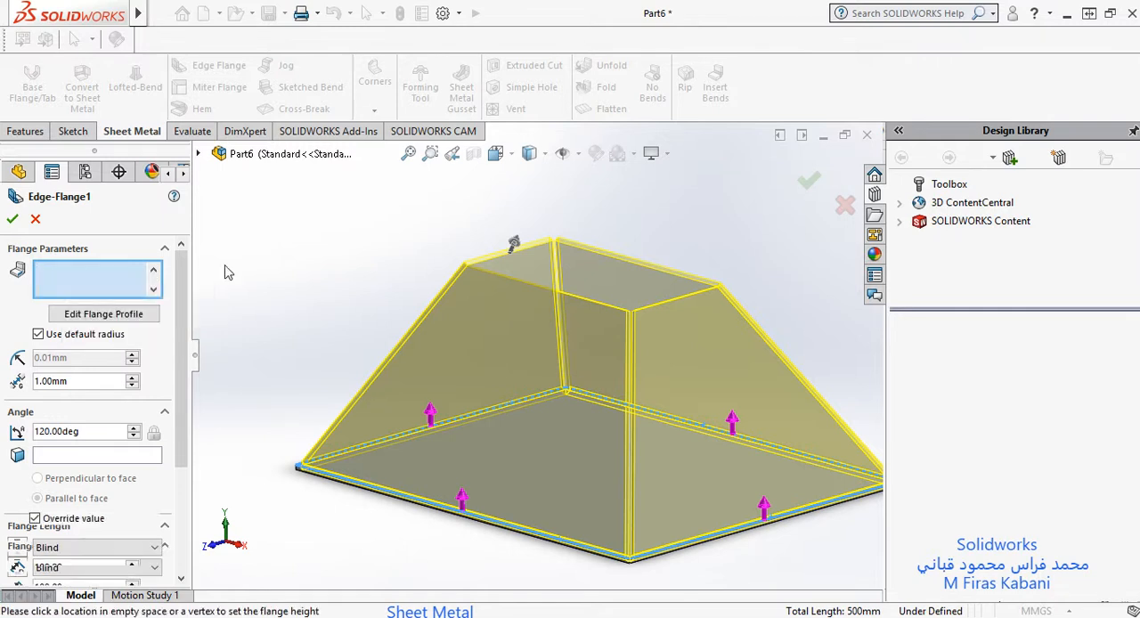
Step: Select only the plate's two opposite 150 mm top edges for the edge flange
{"action": "scroll", "coordinate": [514, 364], "scroll_direction": "down", "scroll_amount": 3}
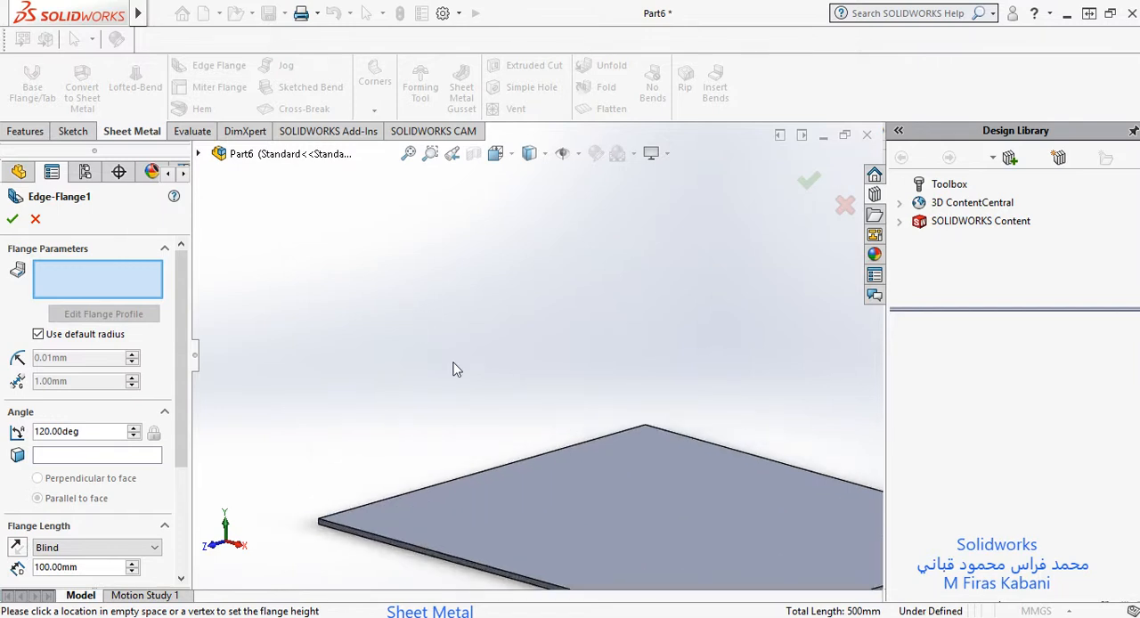
{"action": "left_click", "coordinate": [481, 472]}
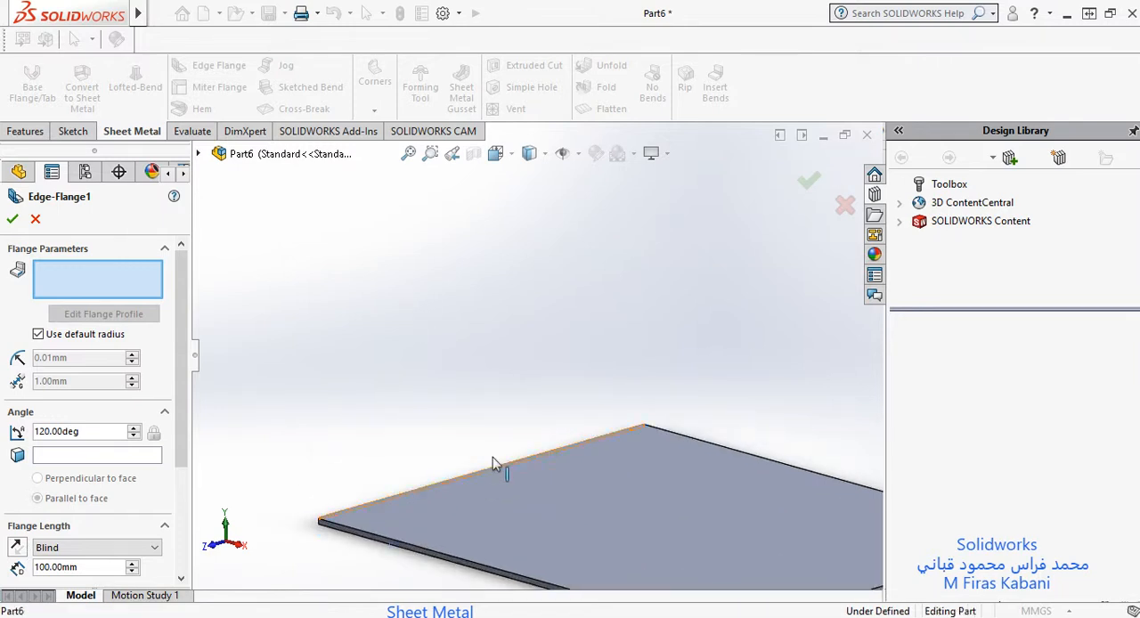
{"action": "scroll", "coordinate": [663, 470], "scroll_direction": "down", "scroll_amount": 3}
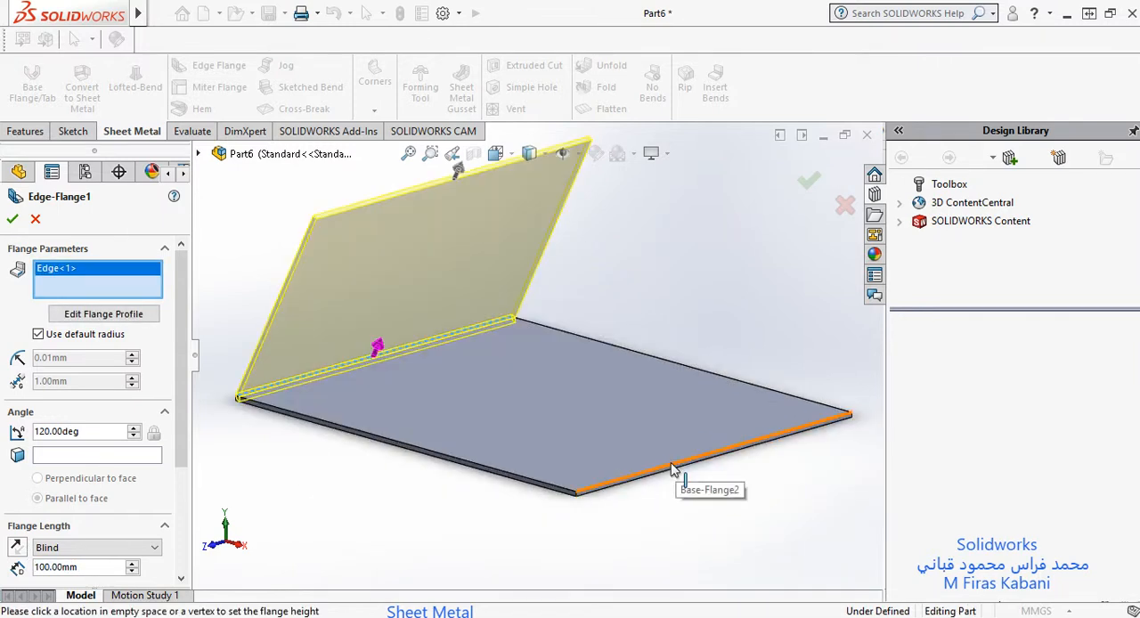
{"action": "left_click", "coordinate": [672, 471]}
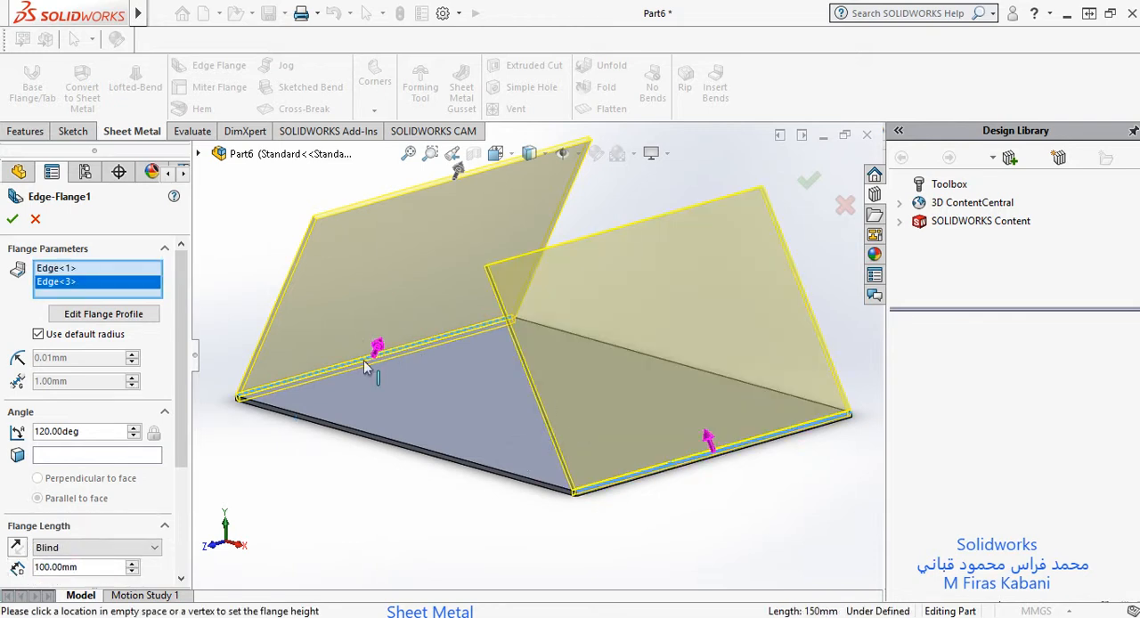
Step: Bring the flange length and position options into view and set the flange angle to 120 degrees
{"action": "scroll", "coordinate": [126, 430], "scroll_direction": "down", "scroll_amount": 2}
{"action": "left_click_drag", "start_coordinate": [182, 421], "coordinate": [185, 525]}
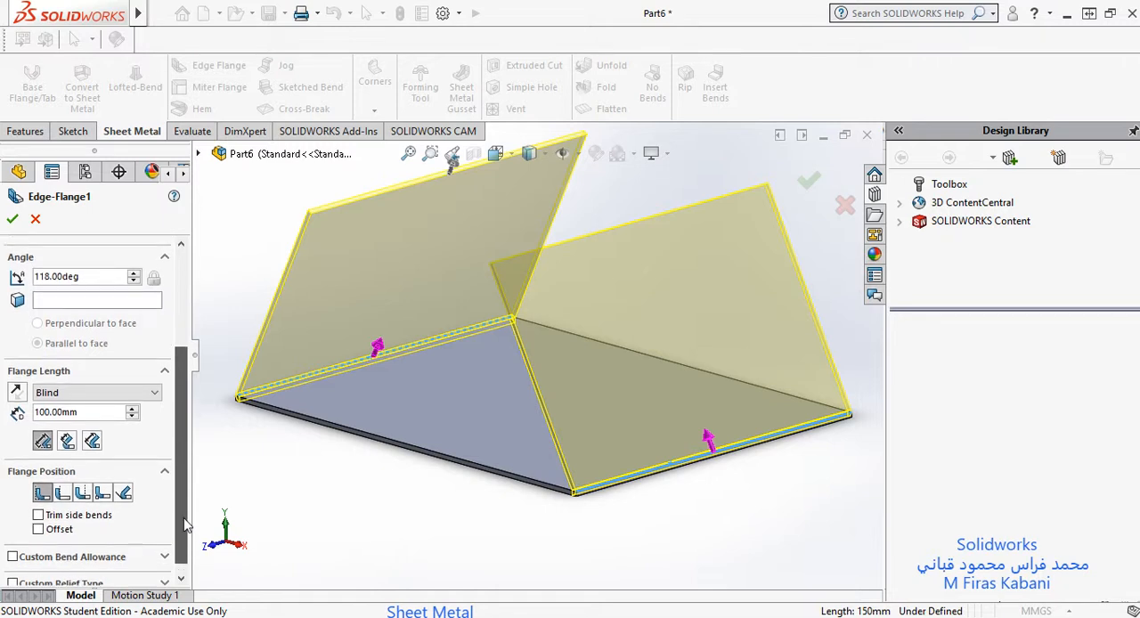
{"action": "right_click", "coordinate": [49, 283]}
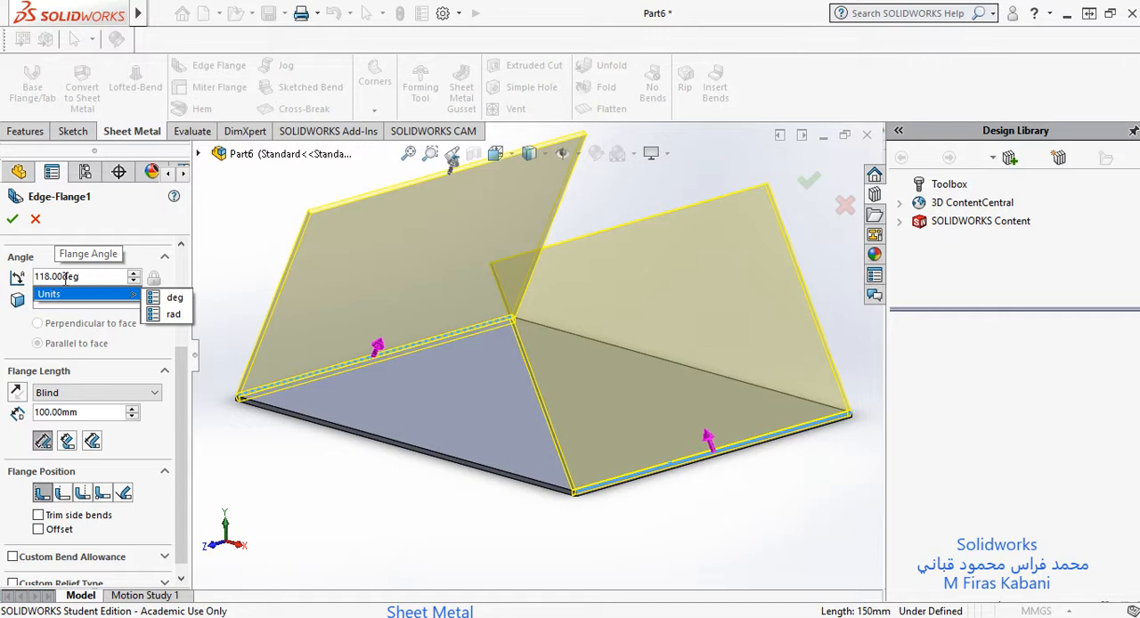
{"action": "double_click", "coordinate": [66, 279]}
{"action": "type", "text": "120"}
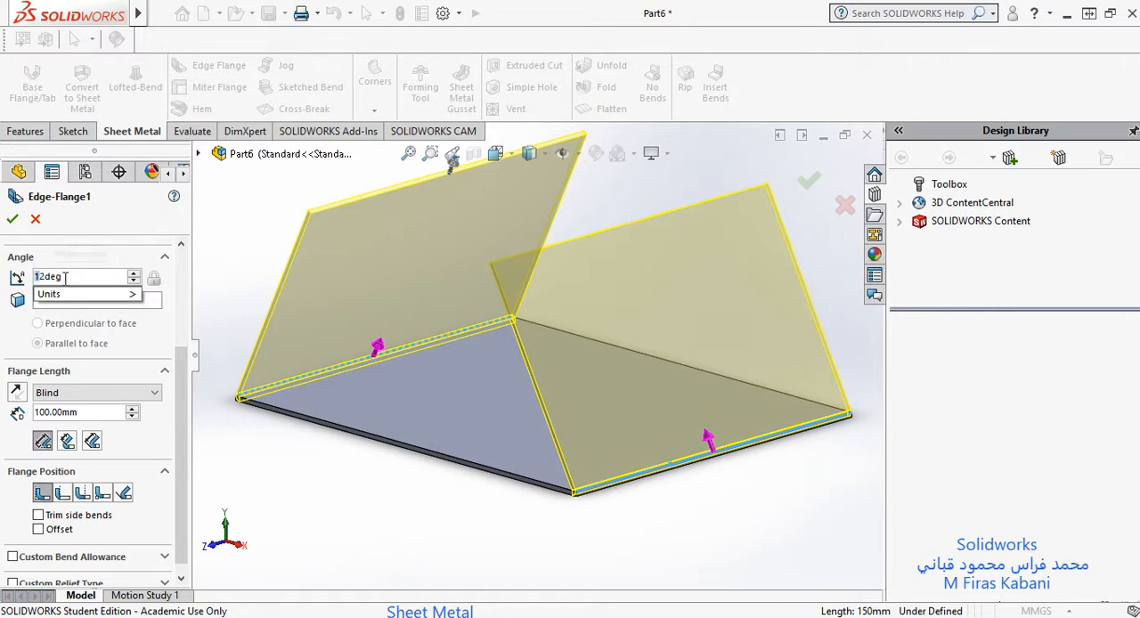
{"action": "key", "text": "Return"}
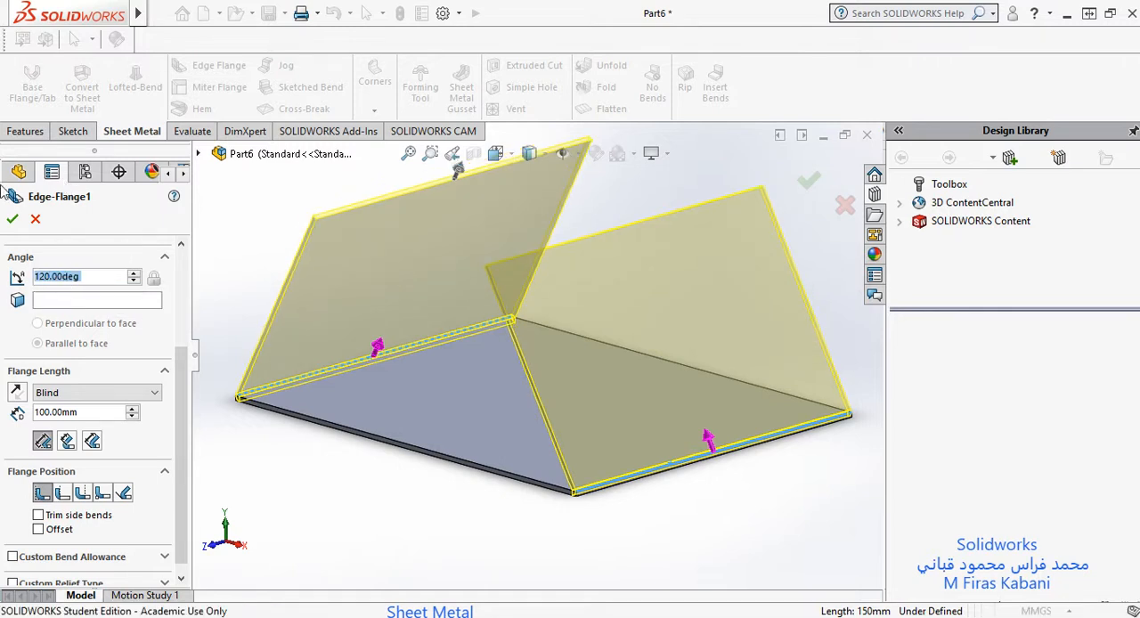
Step: Try measuring the flange length from the Inner Virtual Sharp and Tangent Bend references, checking the preview at the plate's front bend corner
{"action": "scroll", "coordinate": [621, 460], "scroll_direction": "down", "scroll_amount": 2}
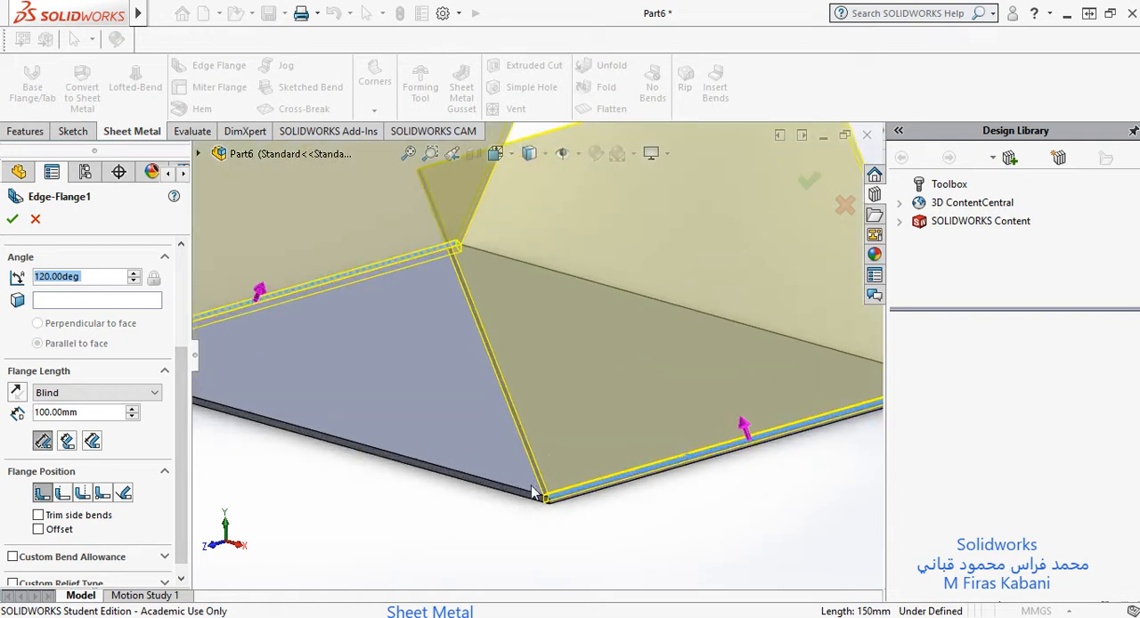
{"action": "scroll", "coordinate": [531, 493], "scroll_direction": "down", "scroll_amount": 4}
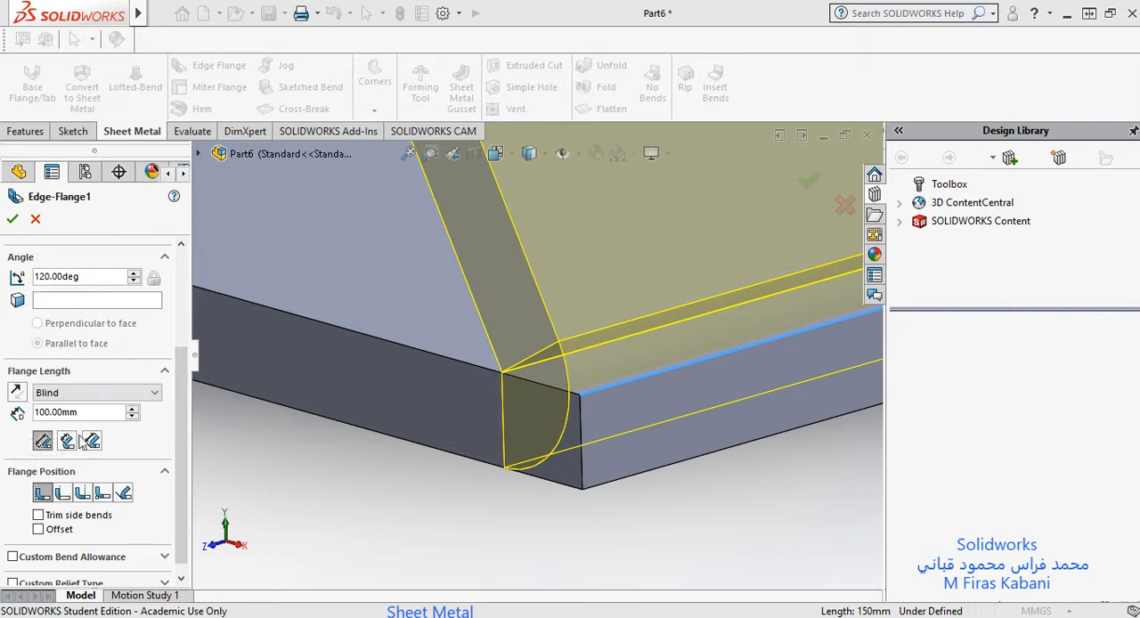
{"action": "scroll", "coordinate": [56, 445], "scroll_direction": "down", "scroll_amount": 1}
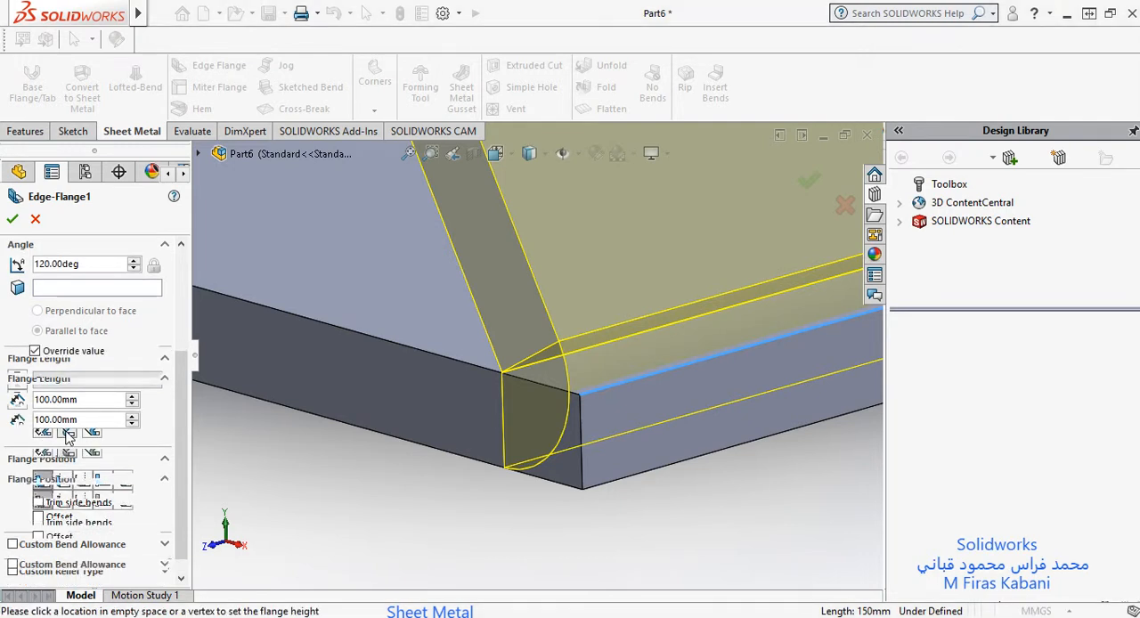
{"action": "left_click", "coordinate": [91, 429]}
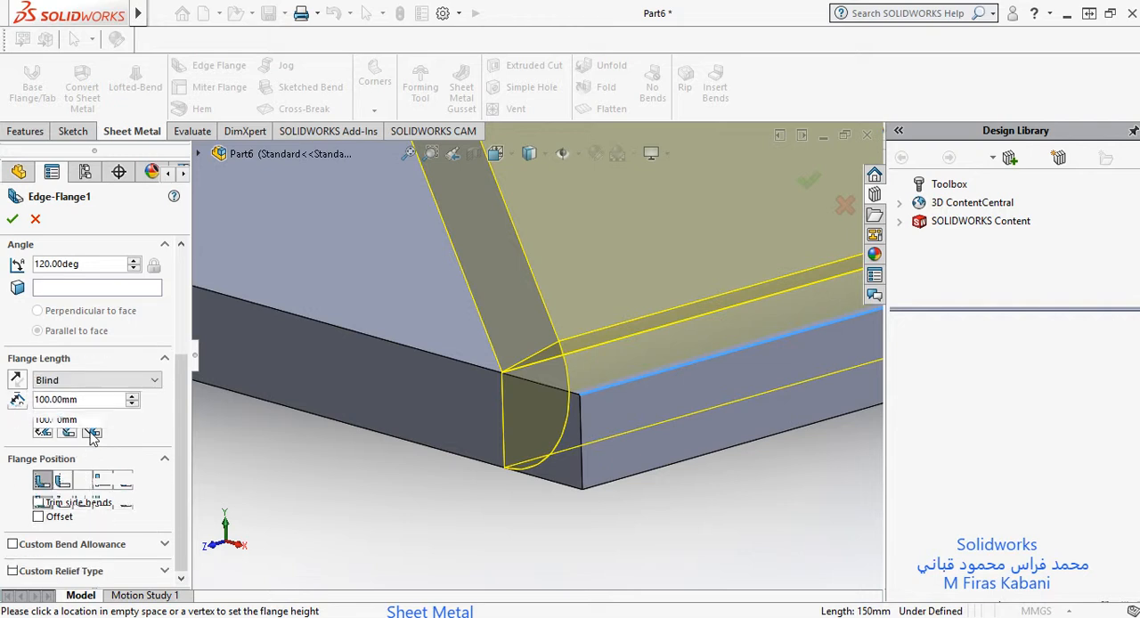
{"action": "left_click", "coordinate": [42, 429]}
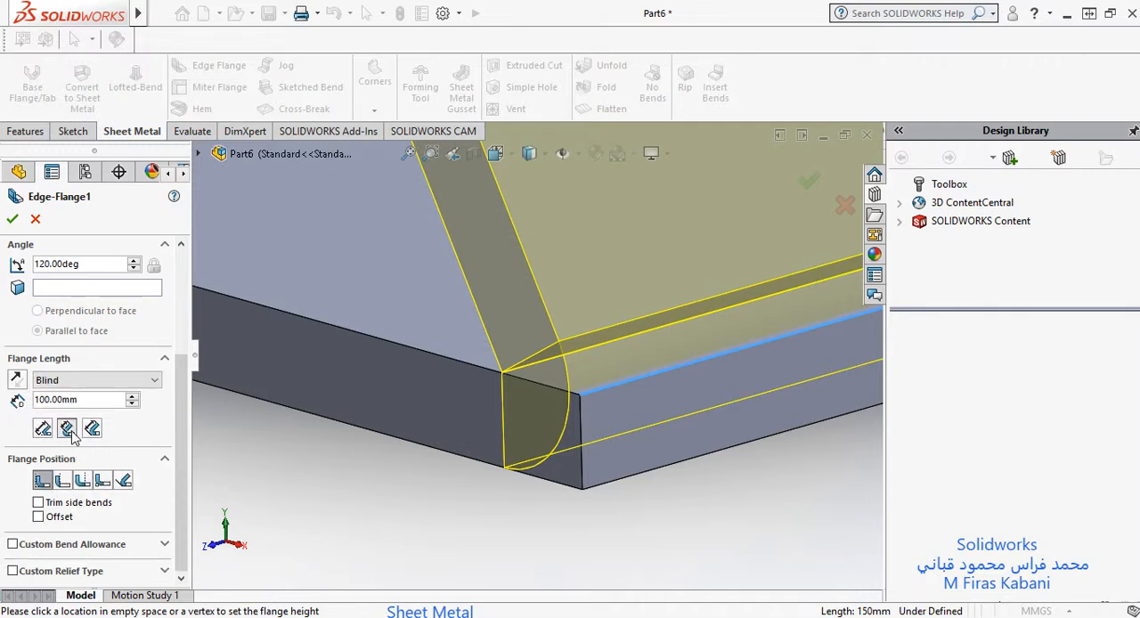
{"action": "left_click", "coordinate": [71, 429]}
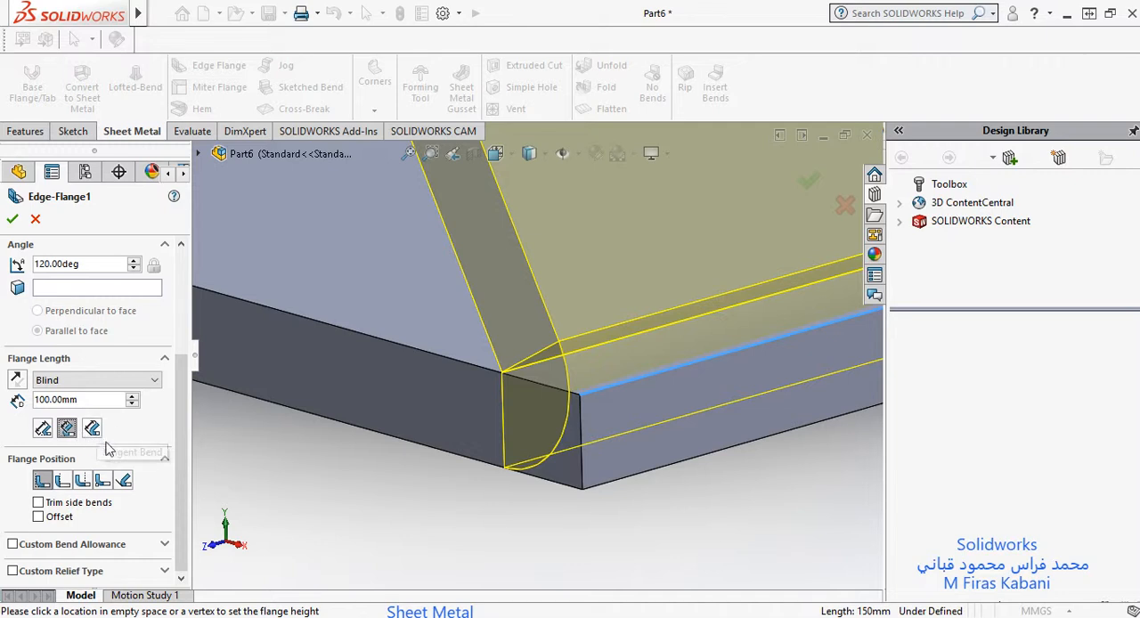
{"action": "left_click", "coordinate": [92, 430]}
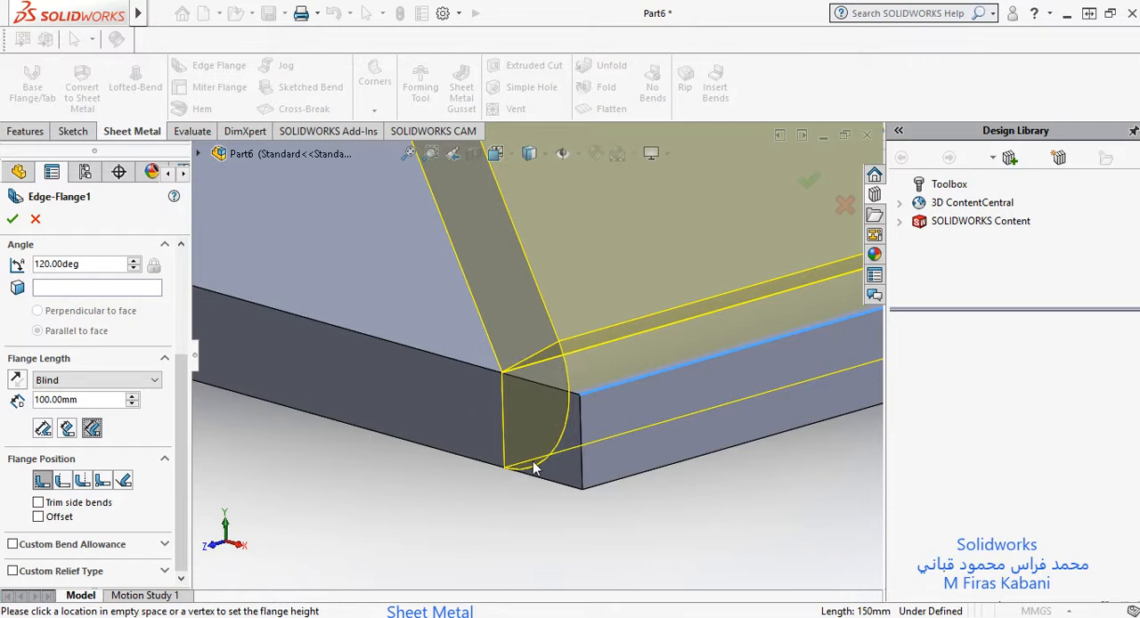
{"action": "scroll", "coordinate": [504, 371], "scroll_direction": "up", "scroll_amount": 10}
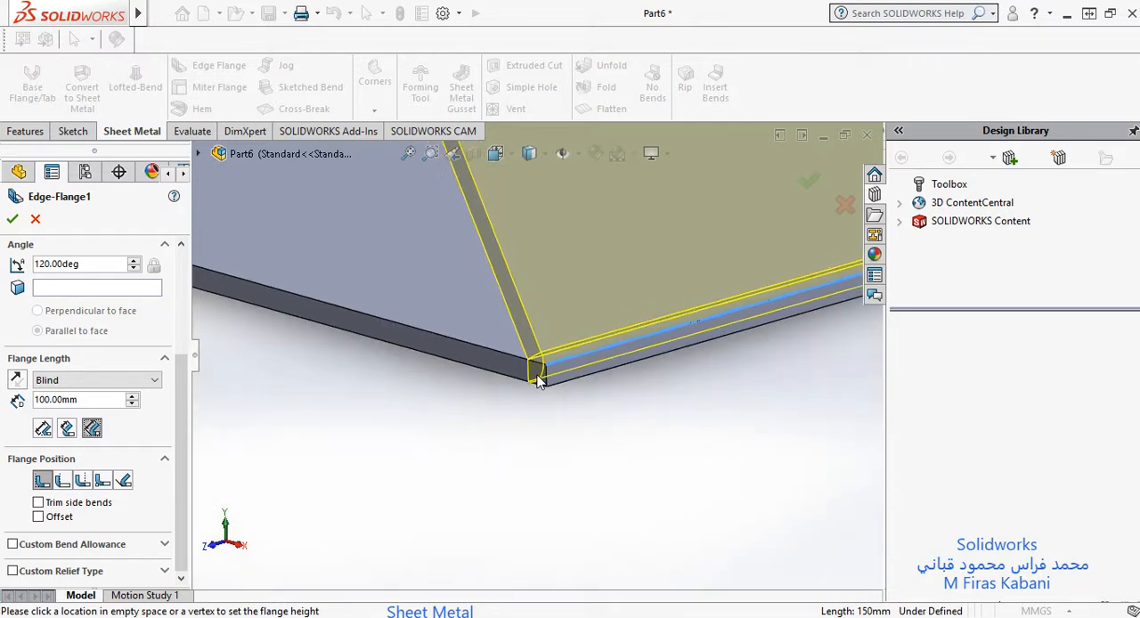
{"action": "scroll", "coordinate": [553, 333], "scroll_direction": "down", "scroll_amount": 4}
{"action": "scroll", "coordinate": [505, 380], "scroll_direction": "down", "scroll_amount": 6}
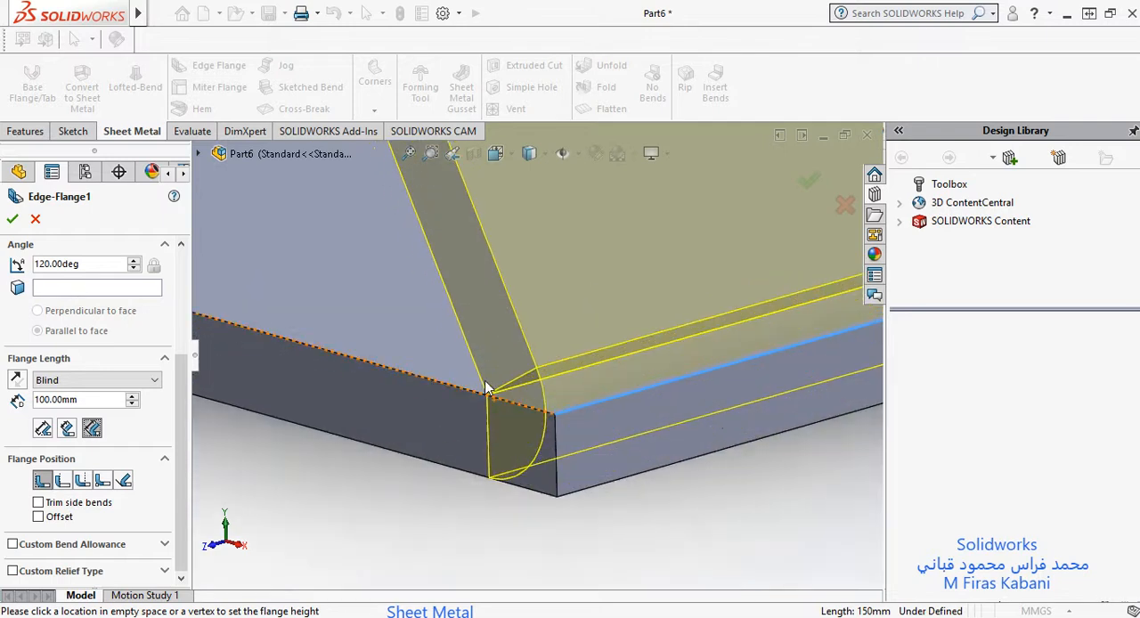
{"action": "scroll", "coordinate": [506, 379], "scroll_direction": "up", "scroll_amount": 8}
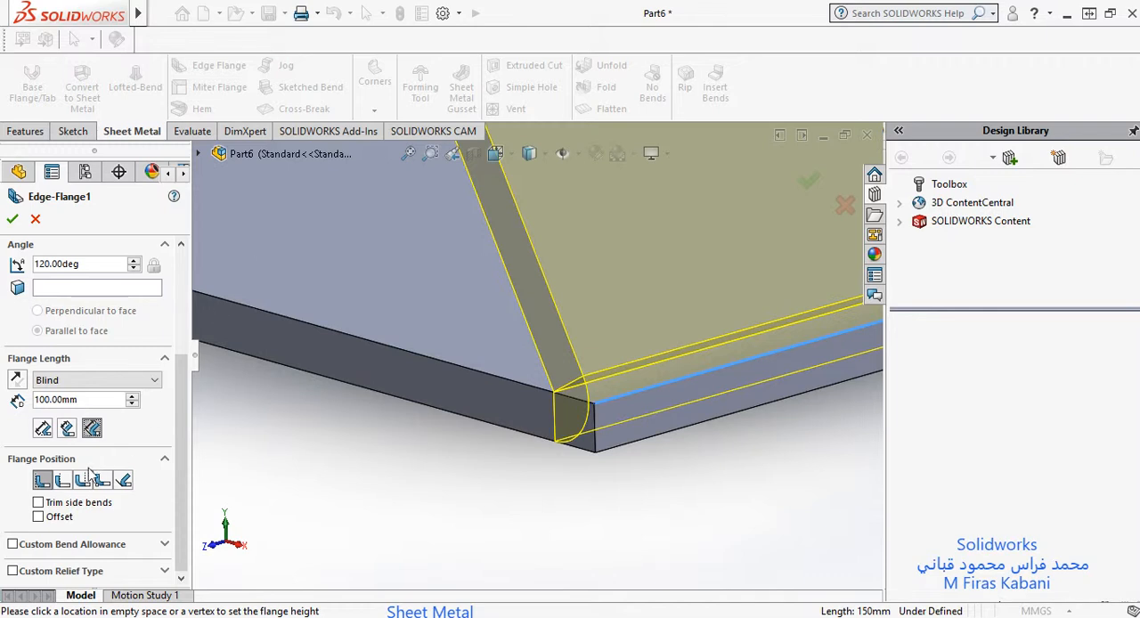
Step: Set the flange length to be measured from the Outer Virtual Sharp and accept the edge flange
{"action": "left_click", "coordinate": [41, 428]}
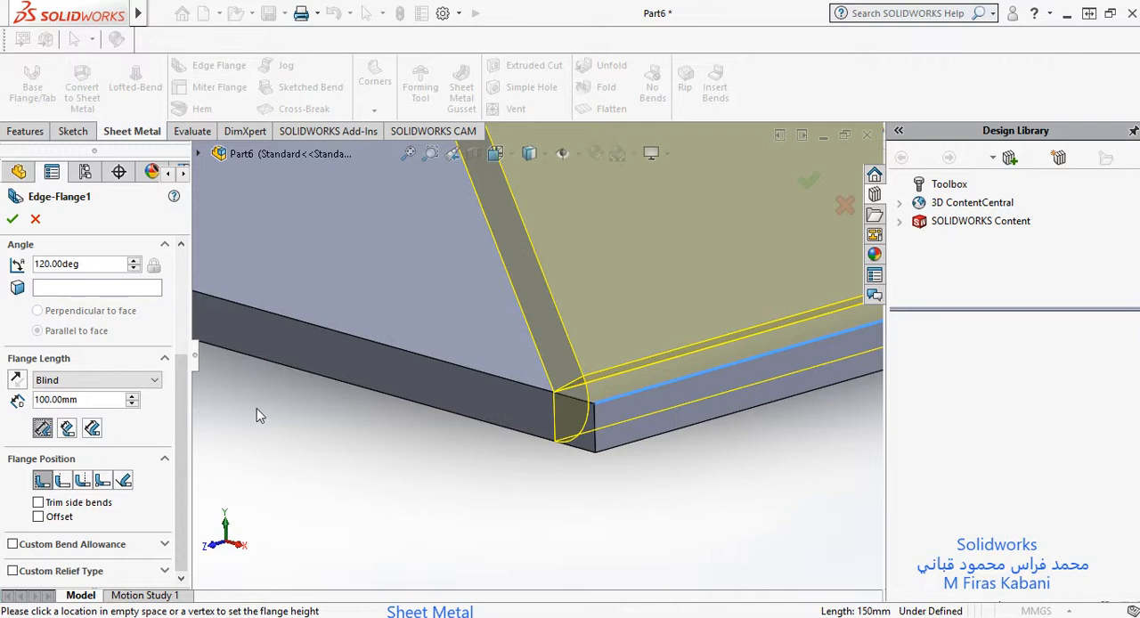
{"action": "scroll", "coordinate": [448, 306], "scroll_direction": "up", "scroll_amount": 3}
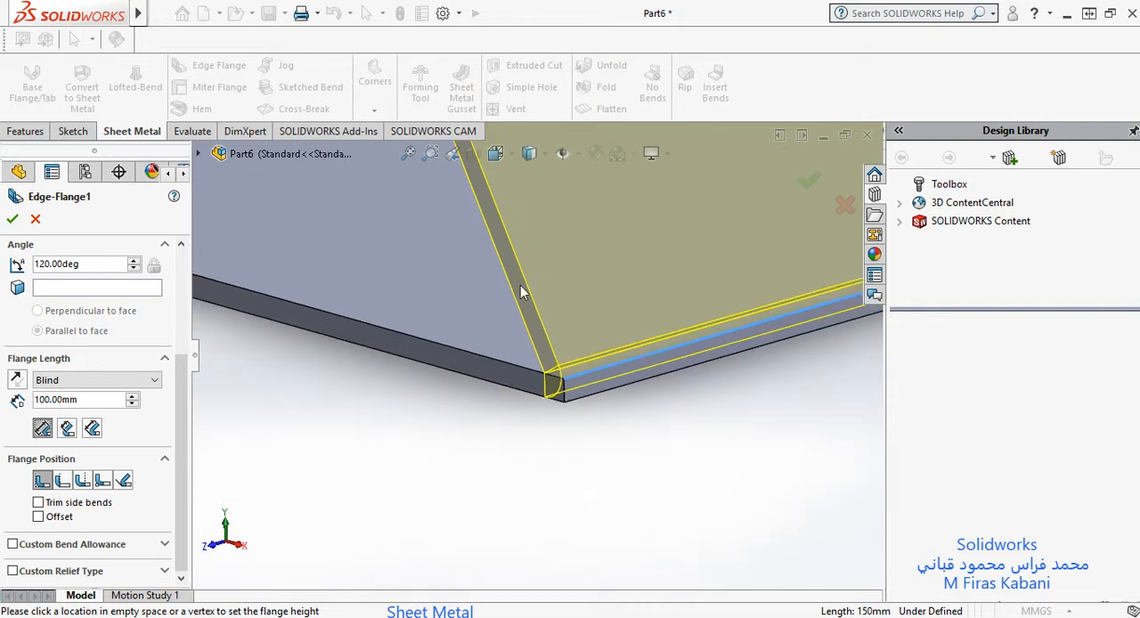
{"action": "scroll", "coordinate": [521, 286], "scroll_direction": "down", "scroll_amount": 4}
{"action": "scroll", "coordinate": [567, 446], "scroll_direction": "down", "scroll_amount": 1}
{"action": "scroll", "coordinate": [614, 522], "scroll_direction": "up", "scroll_amount": 4}
{"action": "scroll", "coordinate": [587, 468], "scroll_direction": "down", "scroll_amount": 3}
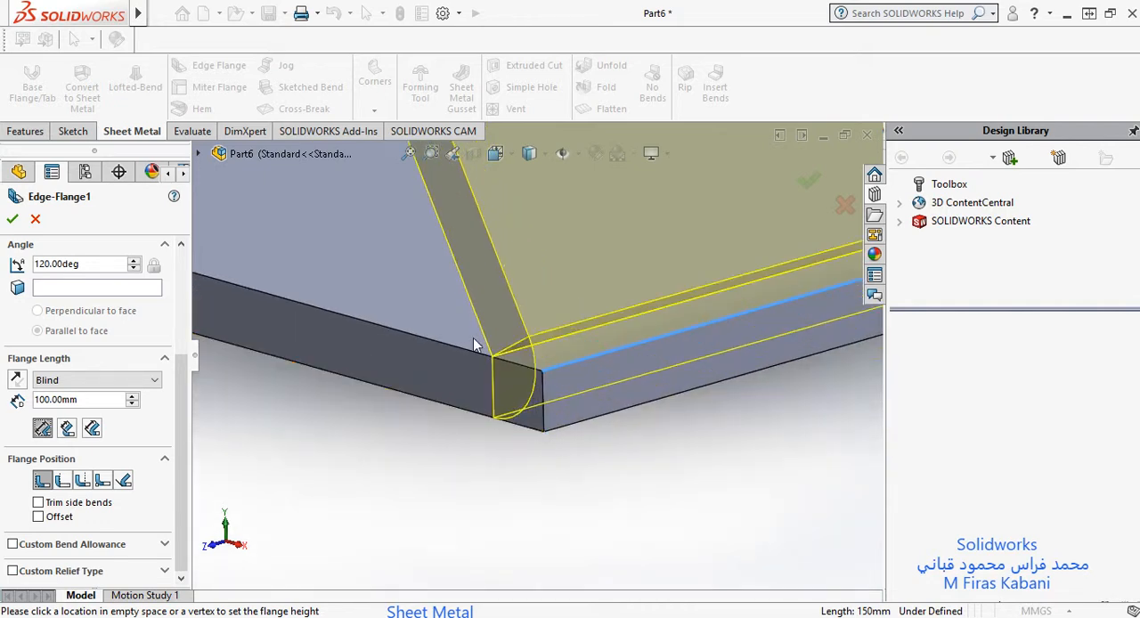
{"action": "scroll", "coordinate": [475, 345], "scroll_direction": "down", "scroll_amount": 2}
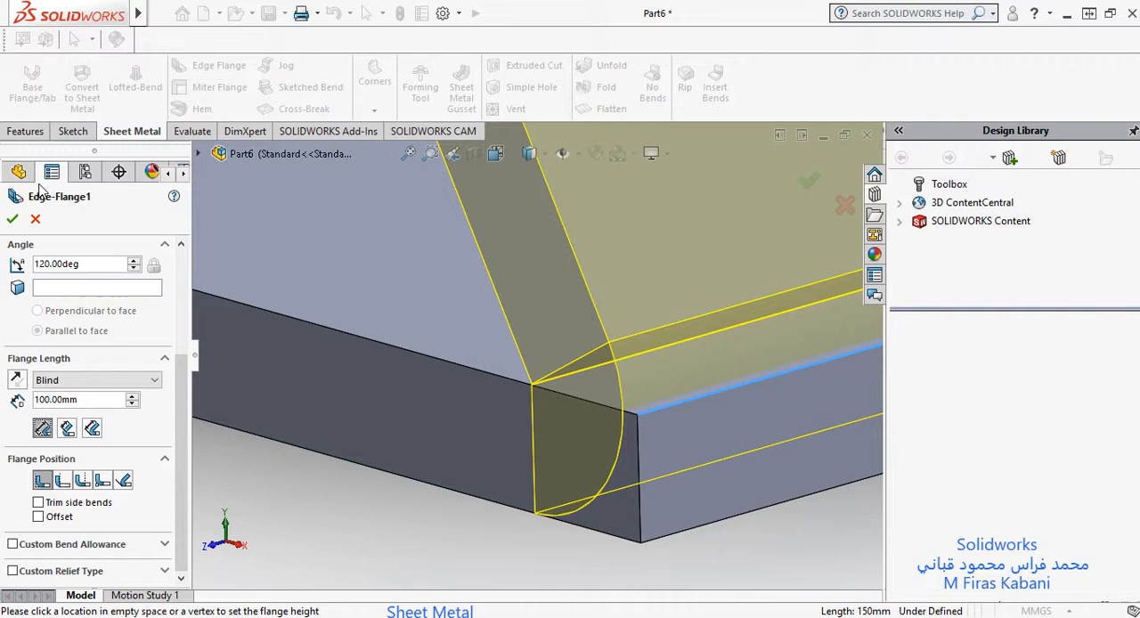
{"action": "left_click", "coordinate": [613, 371]}
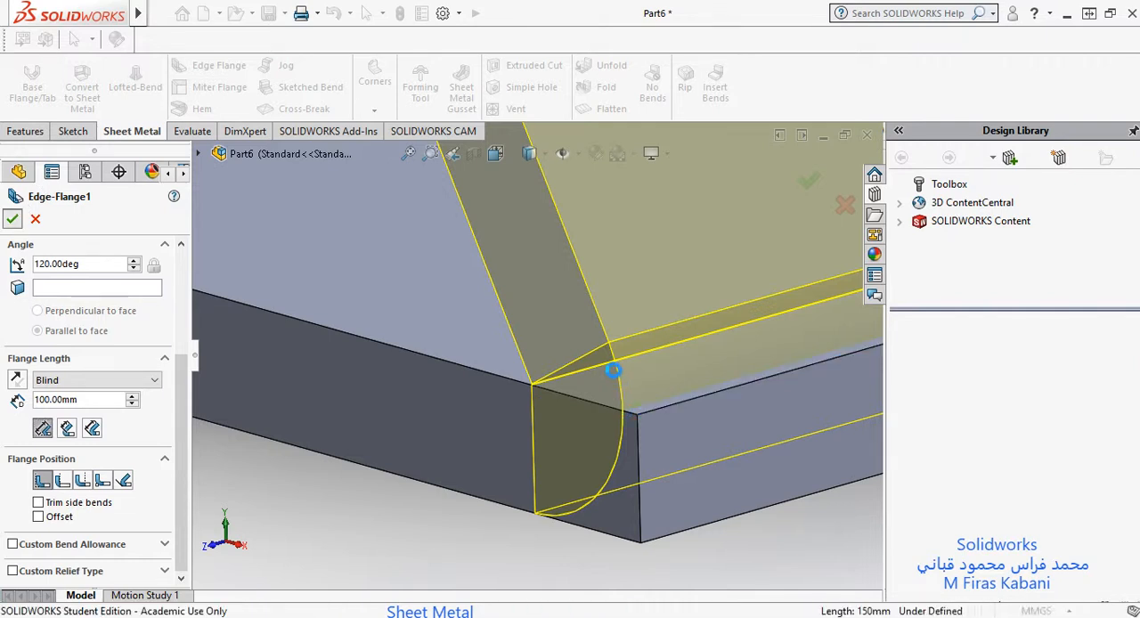
{"action": "key", "text": "Return"}
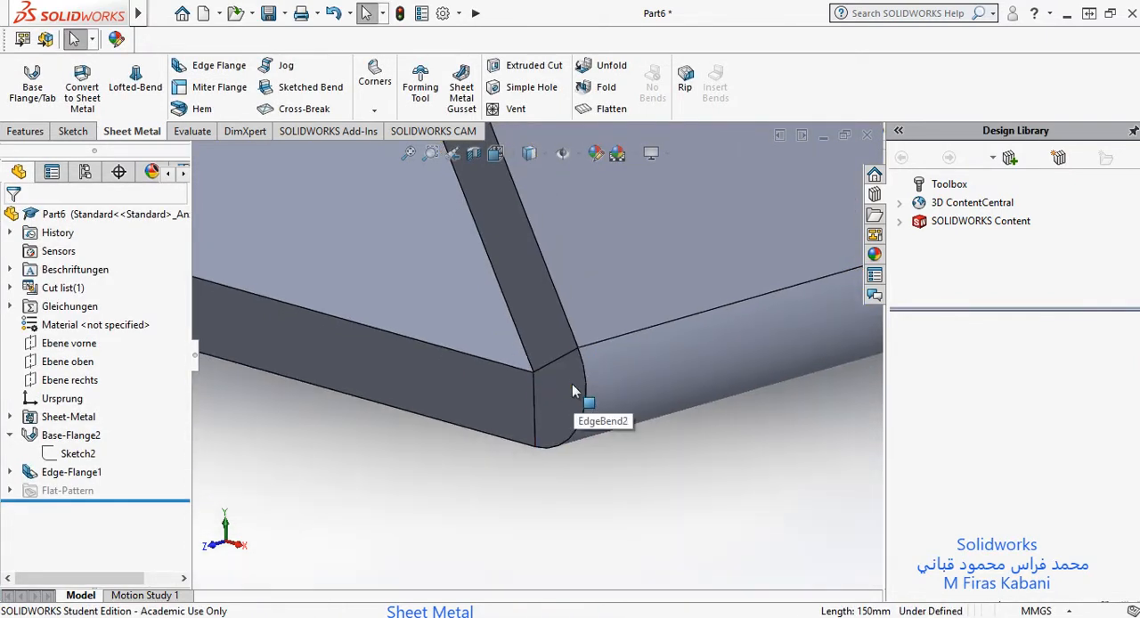
Step: Start a new sketch on the flat end face of the bend at the plate's front corner
{"action": "scroll", "coordinate": [572, 384], "scroll_direction": "down", "scroll_amount": 1}
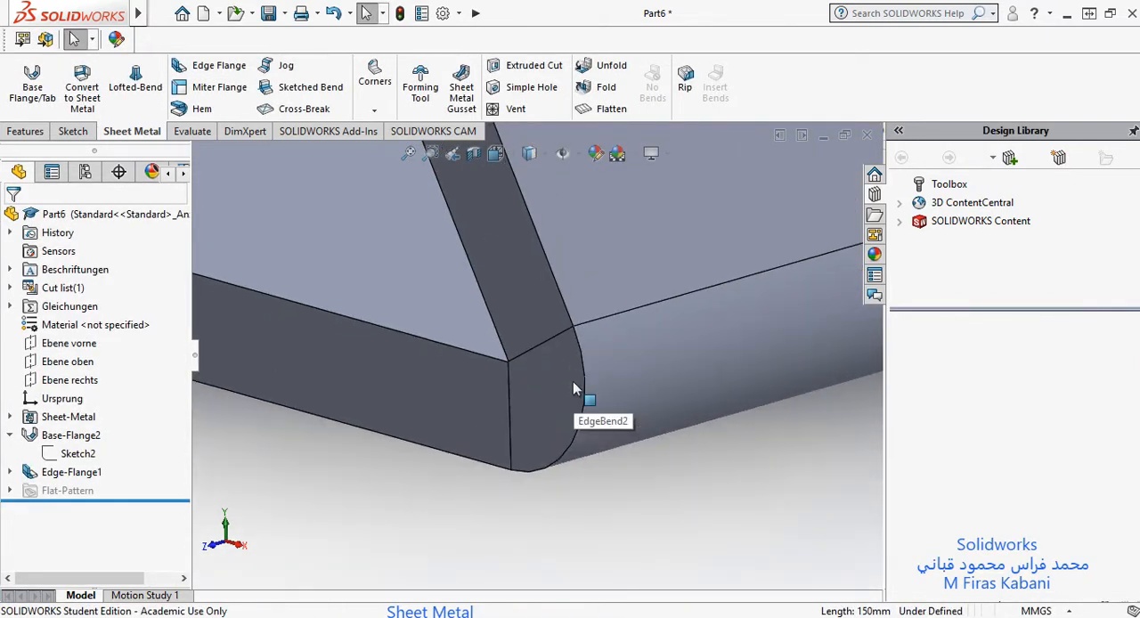
{"action": "left_click", "coordinate": [74, 134]}
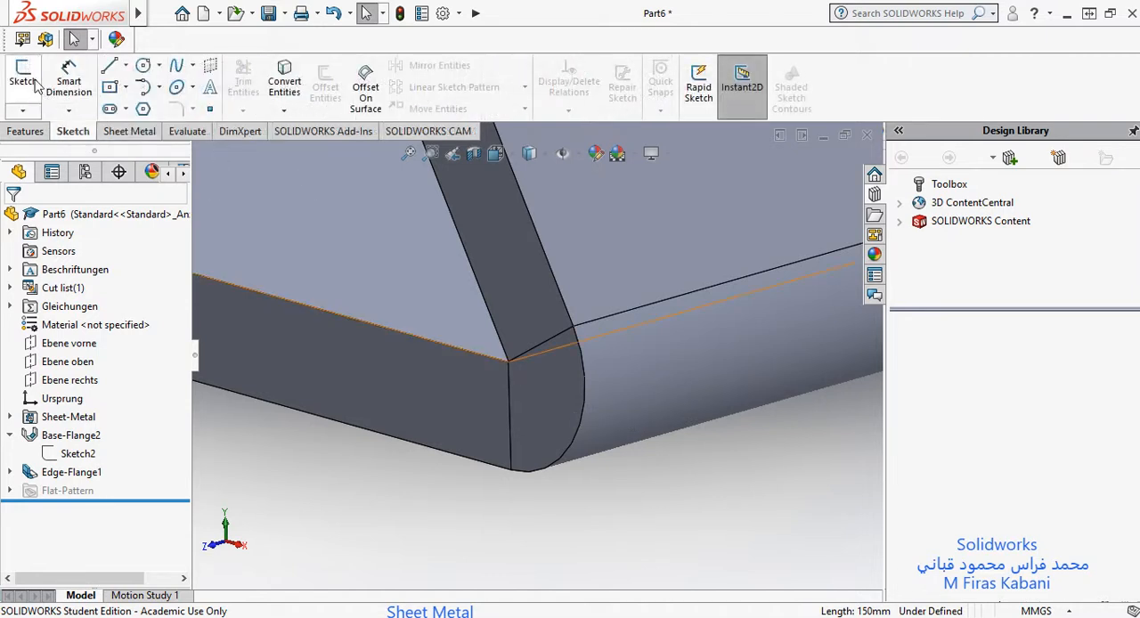
{"action": "left_click", "coordinate": [24, 80]}
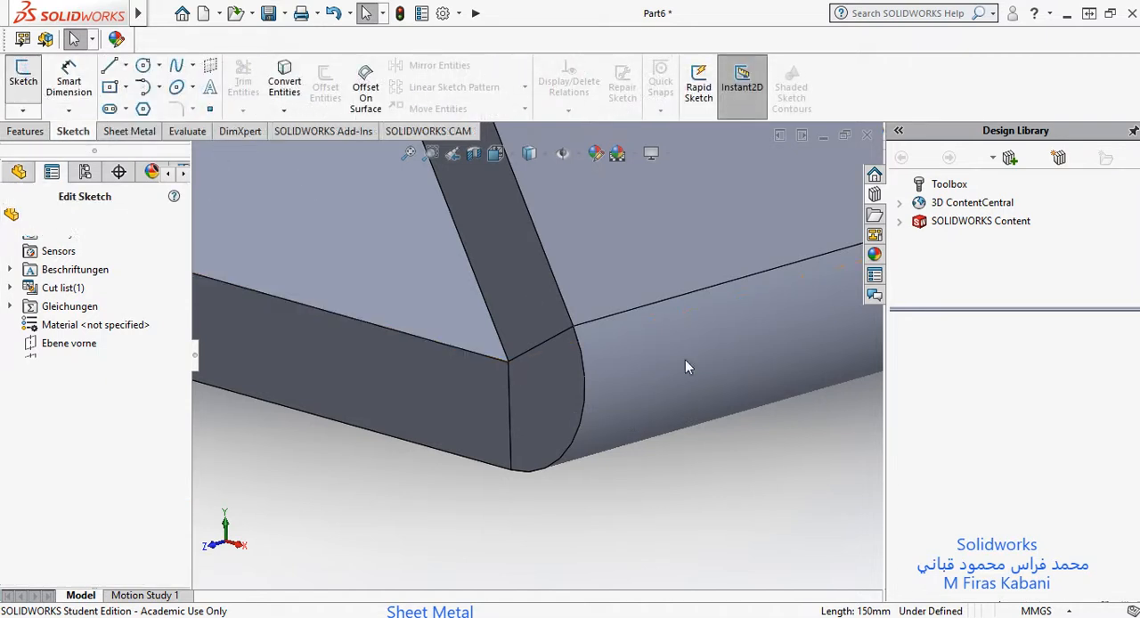
{"action": "left_click", "coordinate": [546, 385]}
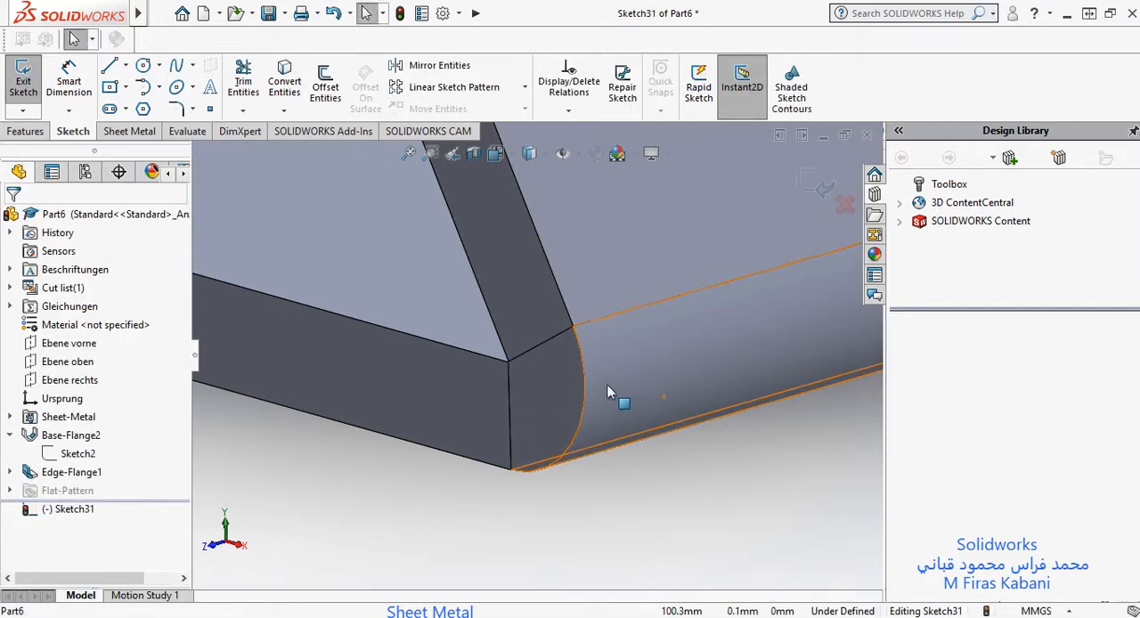
Step: Sketch a line from the point where the flange's outer edge meets the bend, sloping down and outward past the bend
{"action": "scroll", "coordinate": [580, 376], "scroll_direction": "up", "scroll_amount": 3}
{"action": "scroll", "coordinate": [568, 379], "scroll_direction": "down", "scroll_amount": 1}
{"action": "scroll", "coordinate": [567, 377], "scroll_direction": "down", "scroll_amount": 2}
{"action": "left_click", "coordinate": [110, 65]}
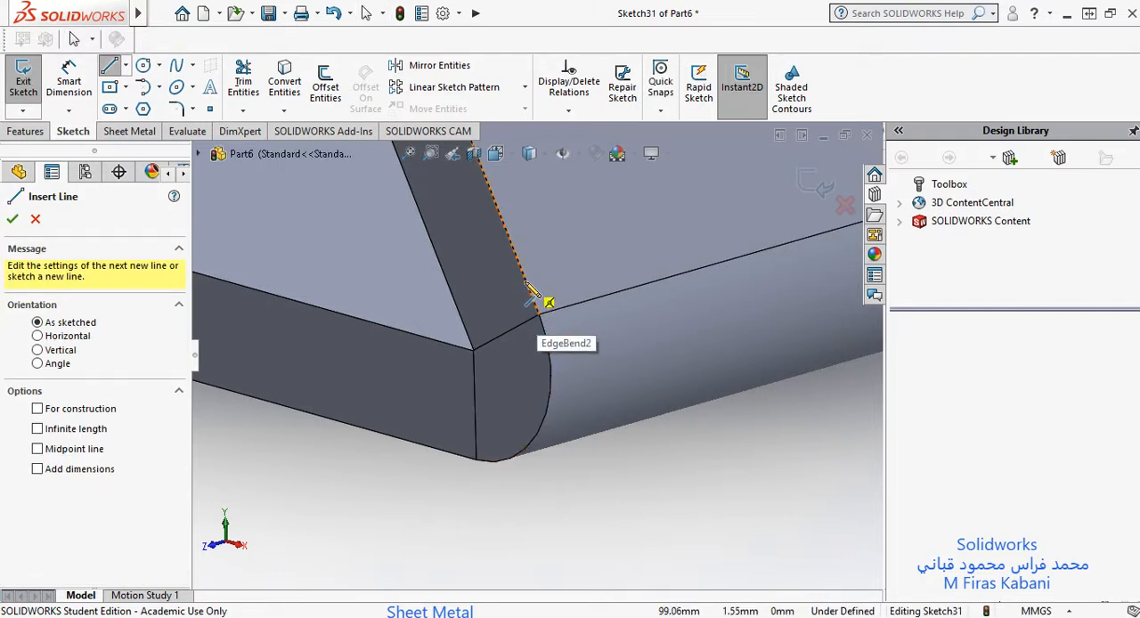
{"action": "left_click", "coordinate": [539, 318]}
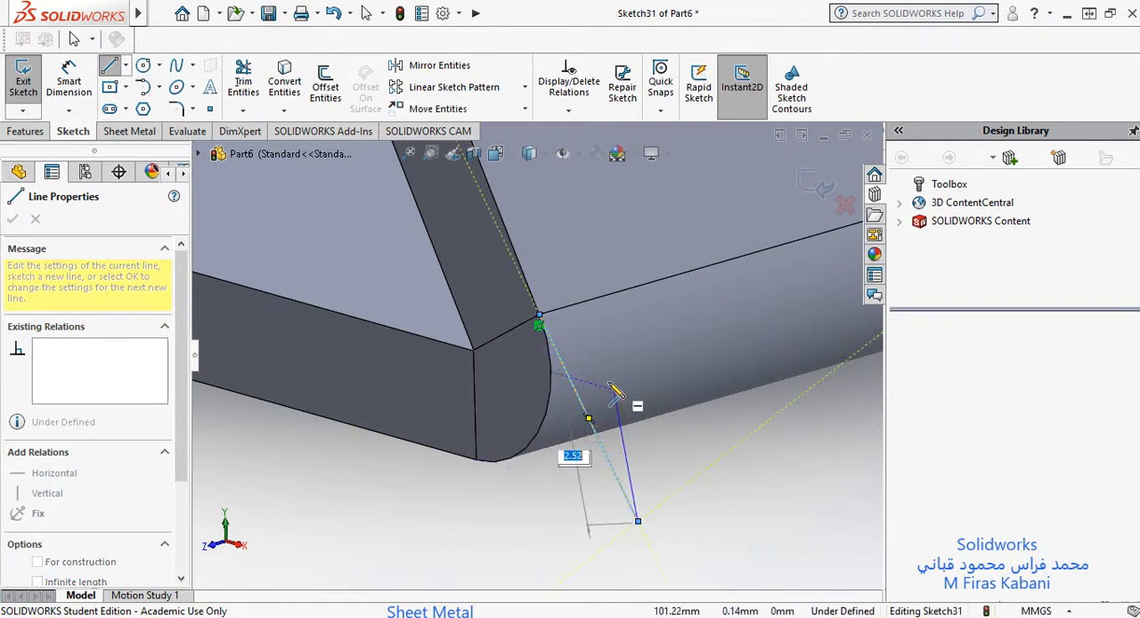
{"action": "left_click", "coordinate": [638, 521]}
{"action": "key", "text": "Escape"}
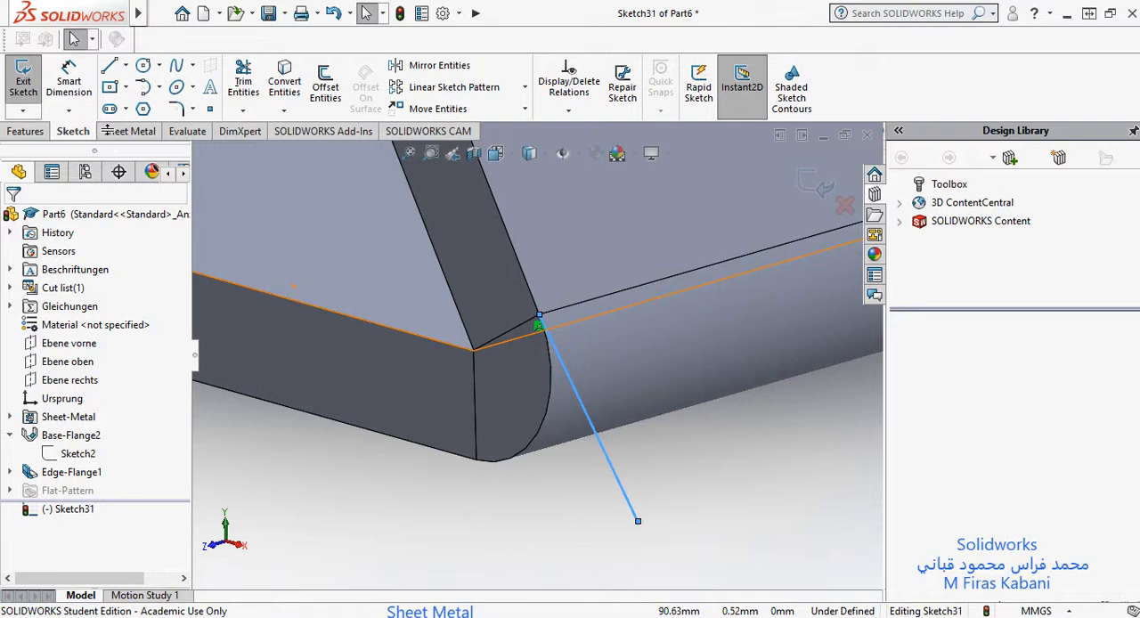
Step: Sketch a line about 4.3 mm long from the end of the plate's bottom edge to the first line's free end
{"action": "left_click", "coordinate": [108, 65]}
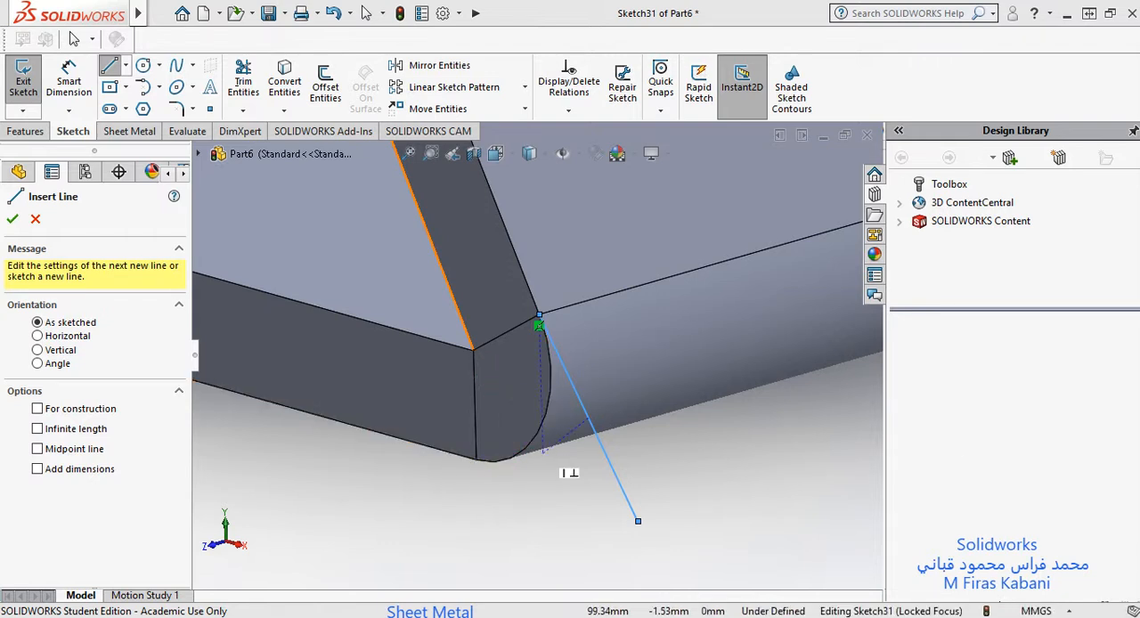
{"action": "left_click", "coordinate": [477, 460]}
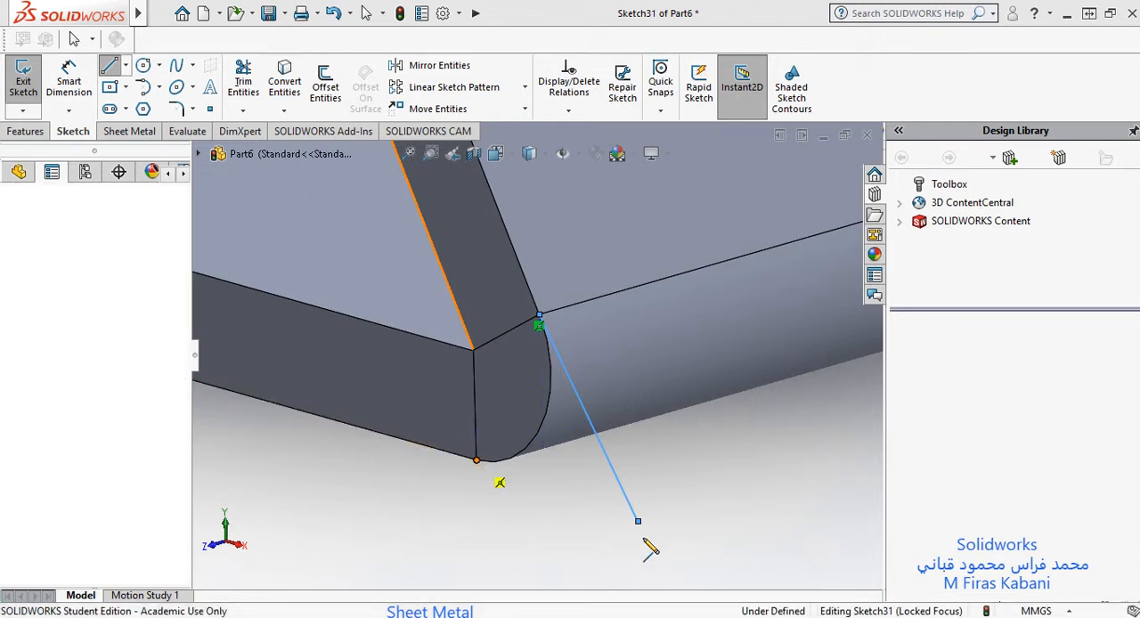
{"action": "left_click", "coordinate": [638, 520]}
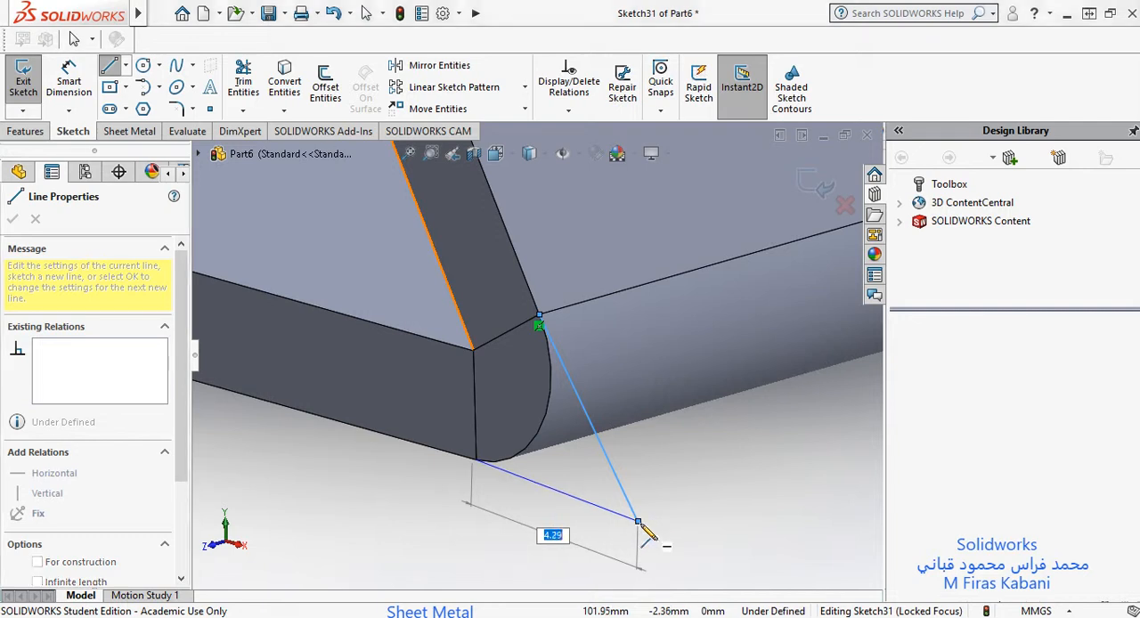
{"action": "left_click", "coordinate": [638, 520]}
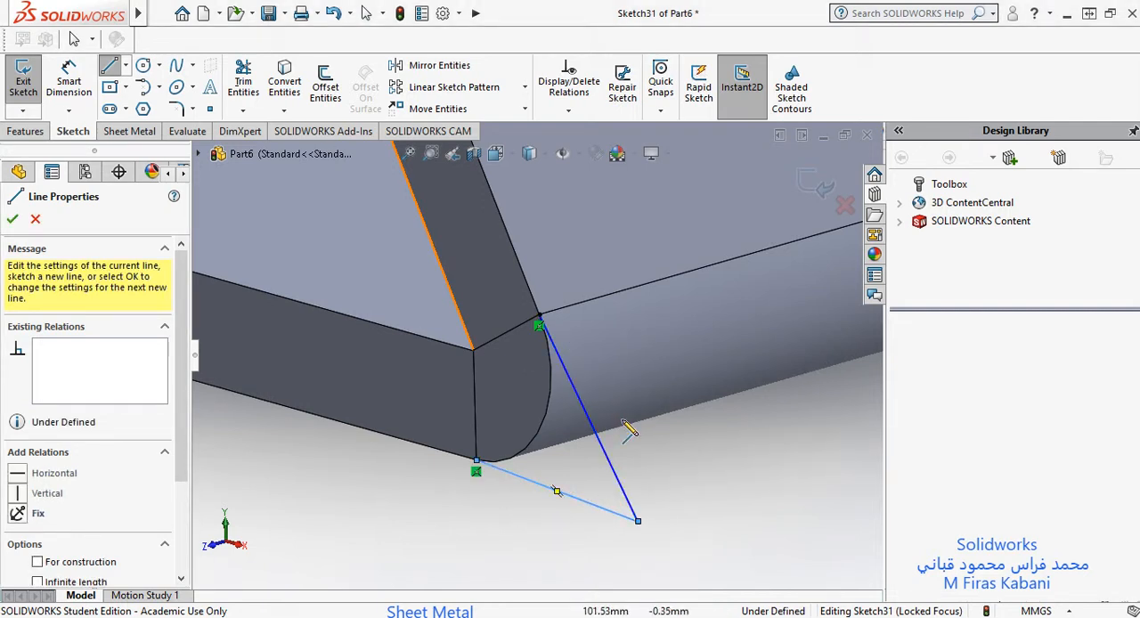
{"action": "key", "text": "Escape"}
{"action": "key", "text": "Escape"}
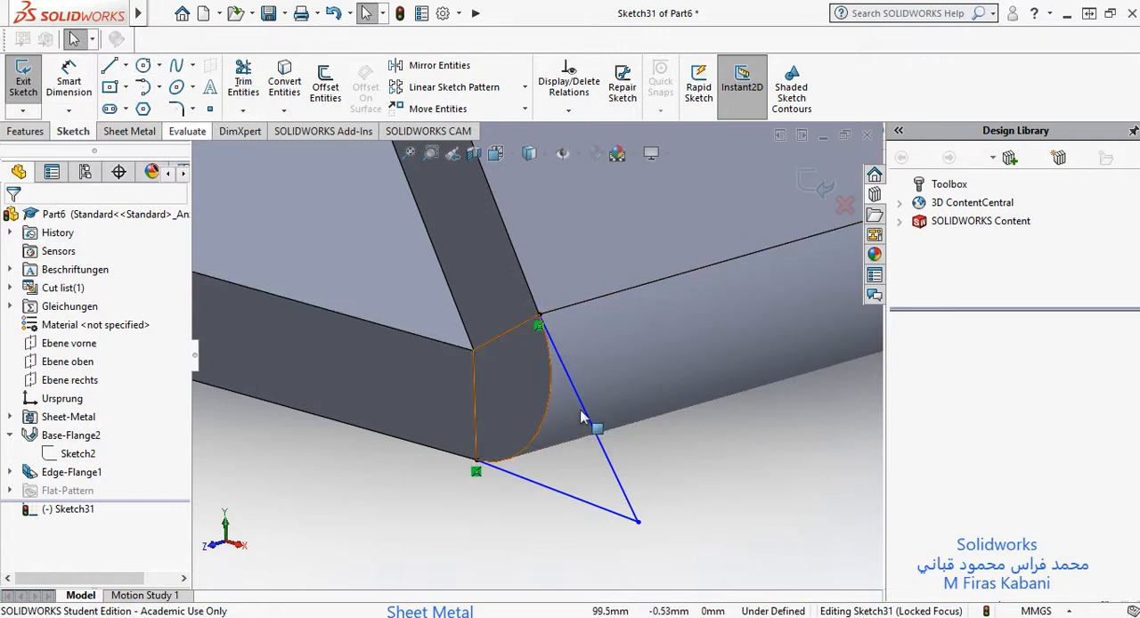
Step: Make the first sketch line collinear with the flange's outer edge
{"action": "left_click", "coordinate": [587, 420]}
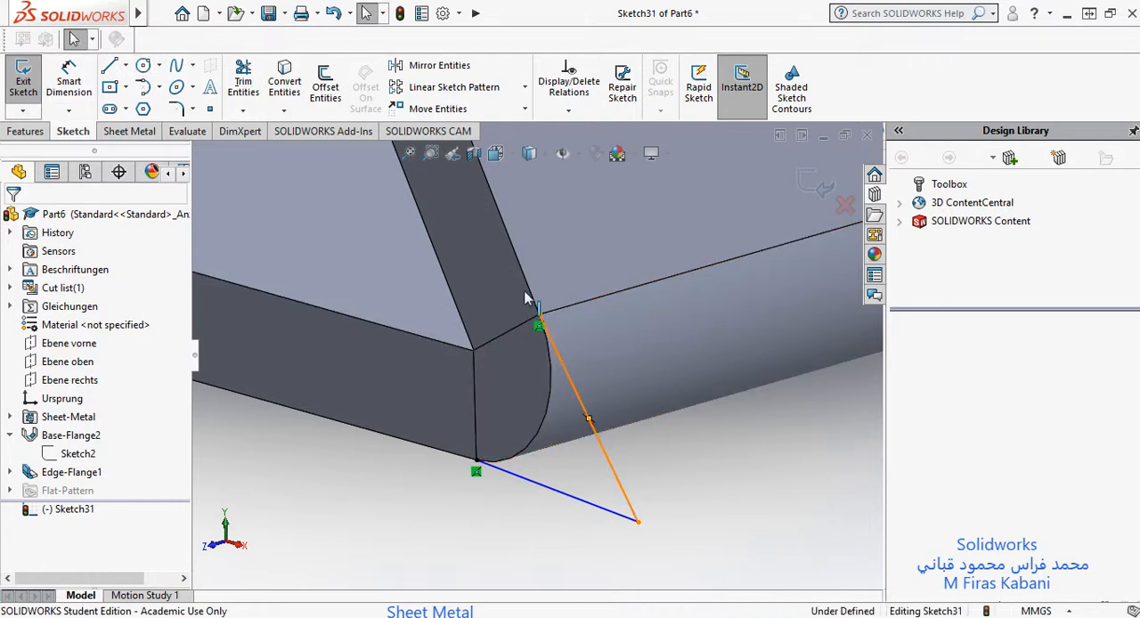
{"action": "left_click", "coordinate": [529, 293], "text": "ctrl"}
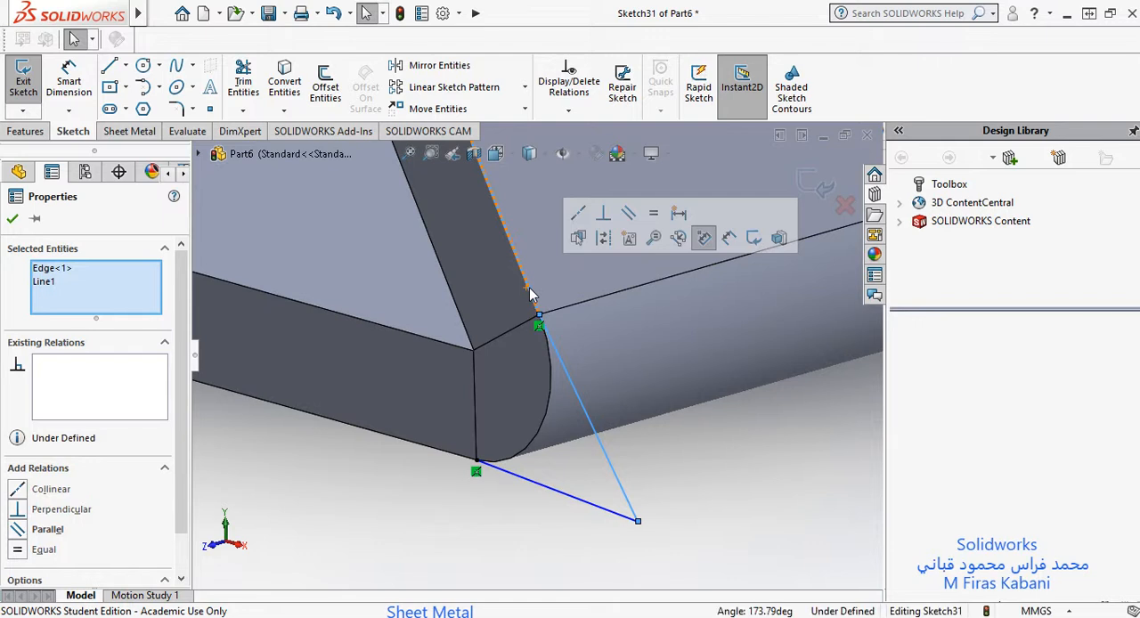
{"action": "scroll", "coordinate": [71, 491], "scroll_direction": "down", "scroll_amount": 1}
{"action": "left_click", "coordinate": [26, 444]}
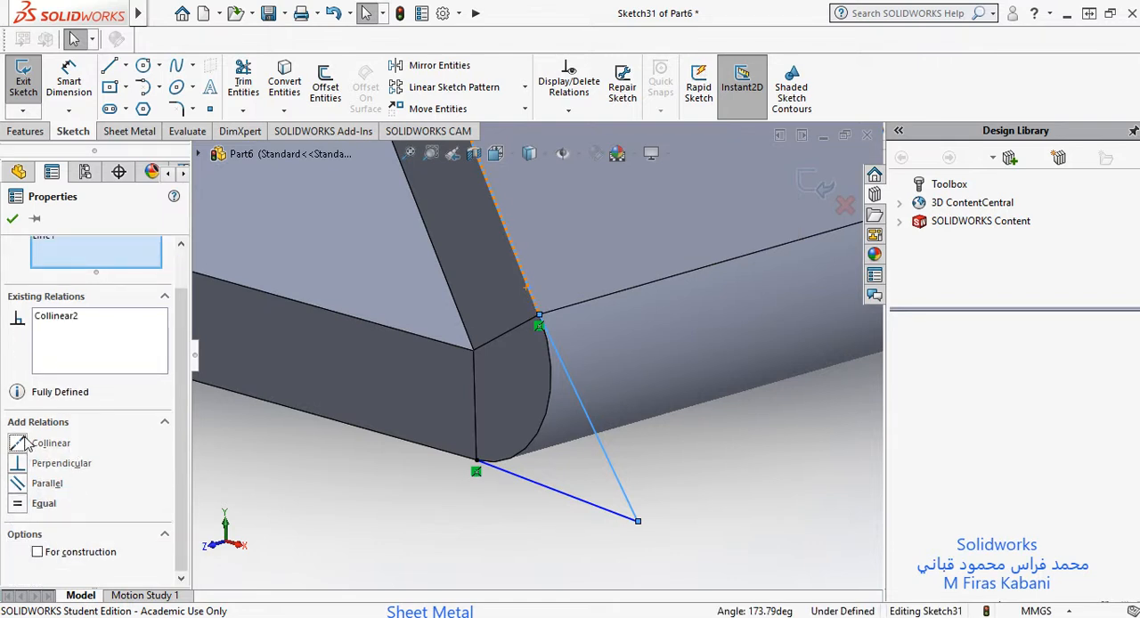
{"action": "key", "text": "Escape"}
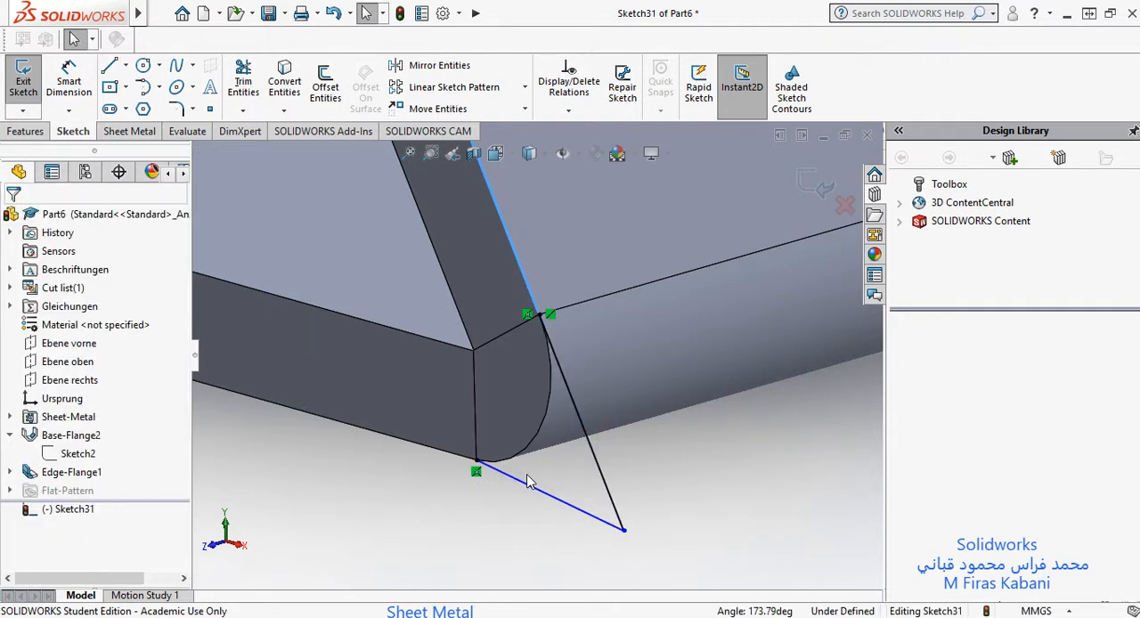
Step: Make the second sketch line collinear with the plate's bottom edge
{"action": "left_click", "coordinate": [537, 490]}
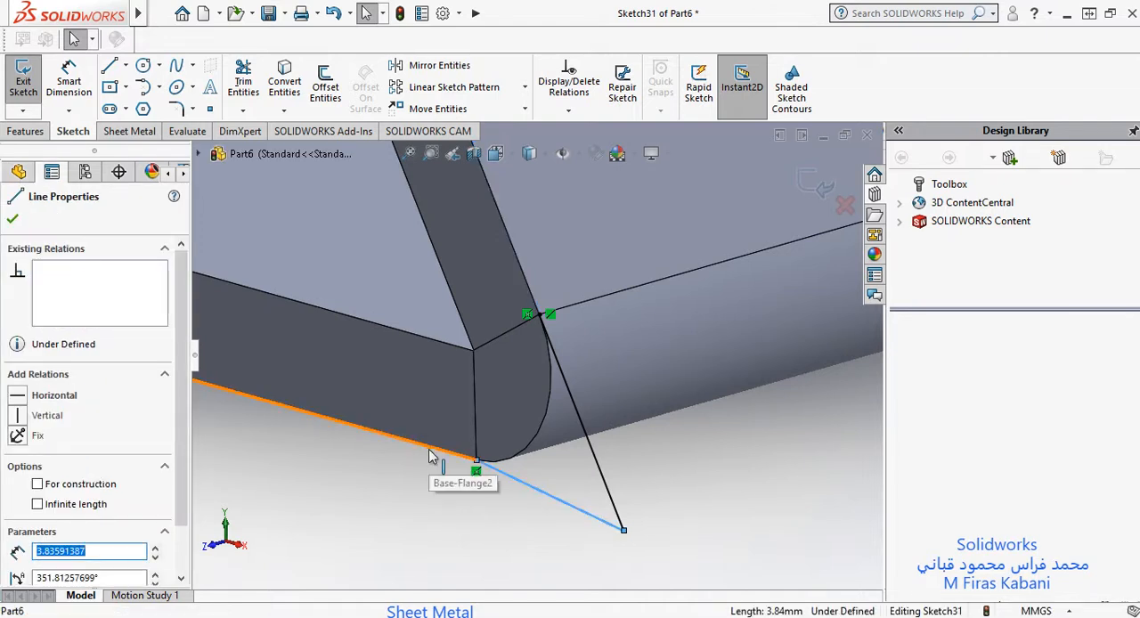
{"action": "left_click", "coordinate": [428, 456], "text": "ctrl"}
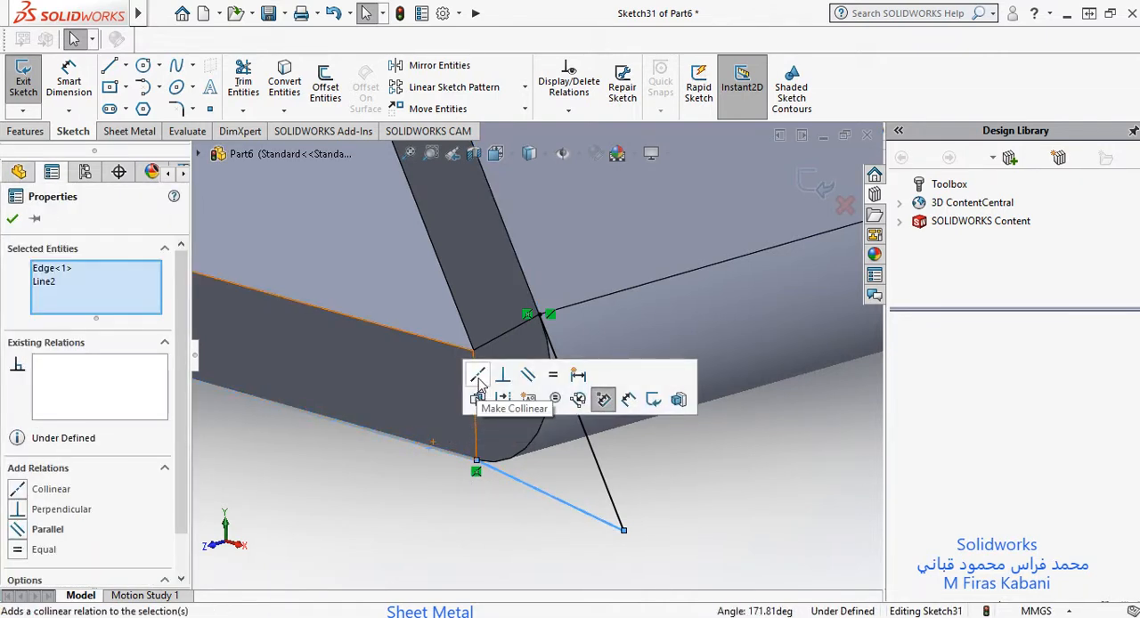
{"action": "left_click", "coordinate": [479, 378]}
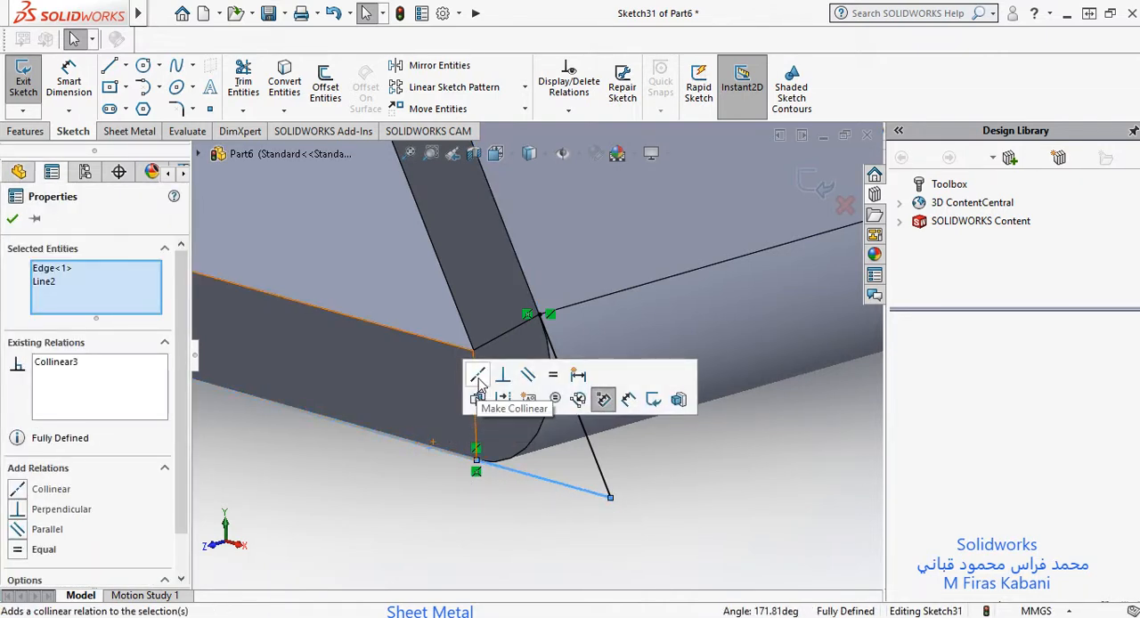
Step: Close the sketch of the bend's outer virtual sharp
{"action": "left_click", "coordinate": [641, 423]}
{"action": "scroll", "coordinate": [629, 394], "scroll_direction": "up", "scroll_amount": 2}
{"action": "scroll", "coordinate": [562, 374], "scroll_direction": "down", "scroll_amount": 1}
{"action": "scroll", "coordinate": [562, 374], "scroll_direction": "down", "scroll_amount": 2}
{"action": "scroll", "coordinate": [444, 350], "scroll_direction": "up", "scroll_amount": 7}
{"action": "scroll", "coordinate": [440, 342], "scroll_direction": "down", "scroll_amount": 5}
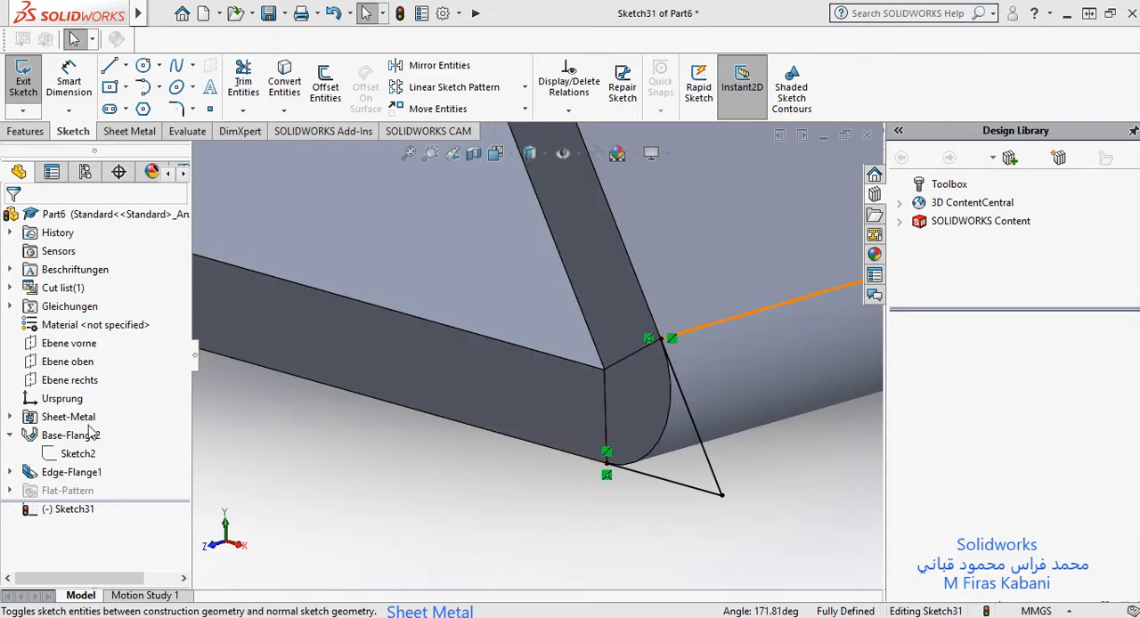
{"action": "left_click", "coordinate": [66, 475]}
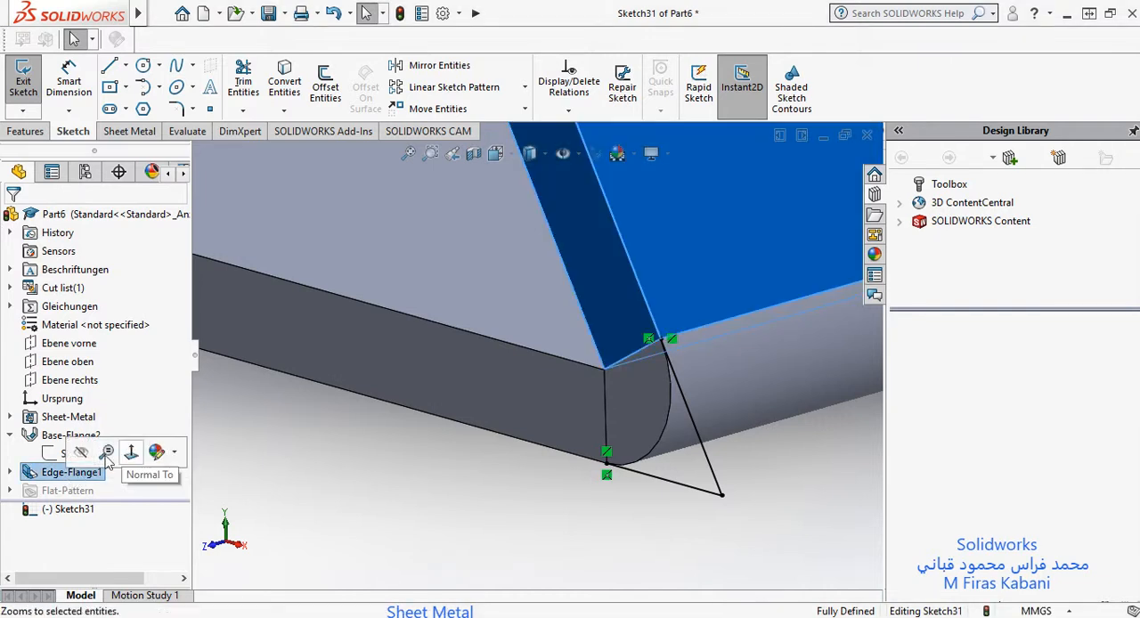
{"action": "key", "text": "Escape"}
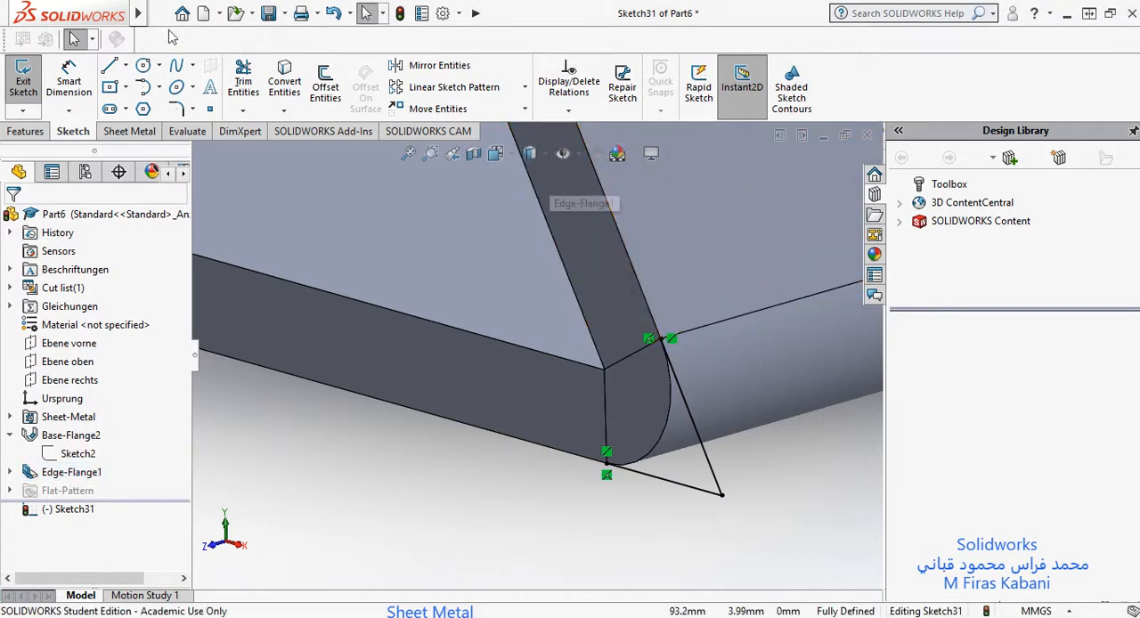
{"action": "left_click", "coordinate": [23, 81]}
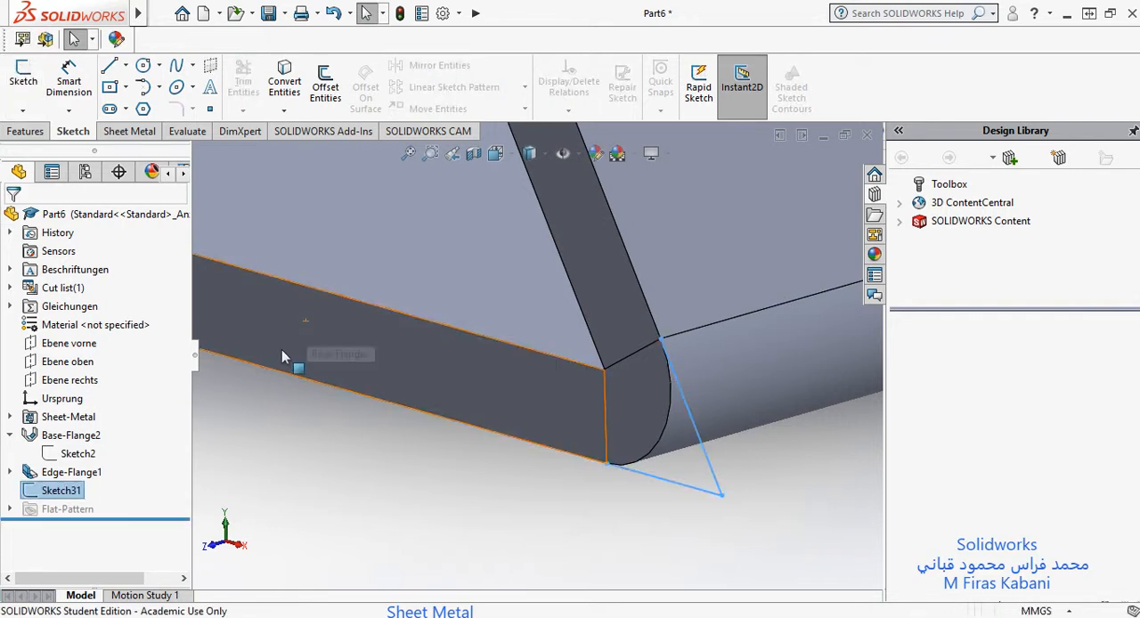
Step: Edit the edge flange feature so its 100 mm length is measured from the inner virtual sharp
{"action": "left_click", "coordinate": [55, 479]}
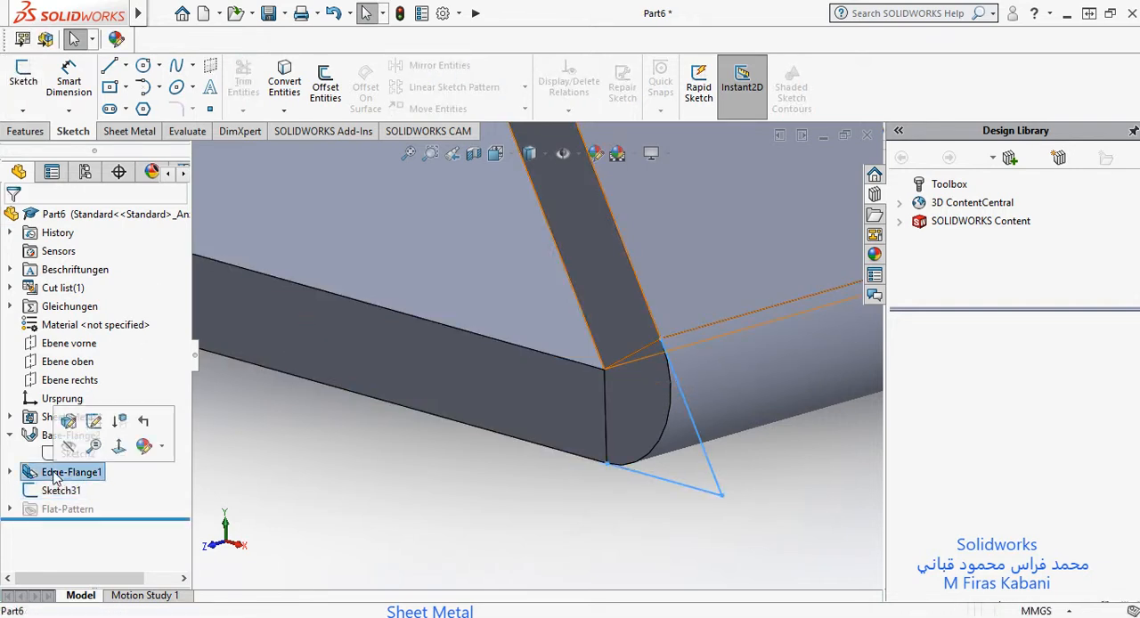
{"action": "left_click", "coordinate": [68, 419]}
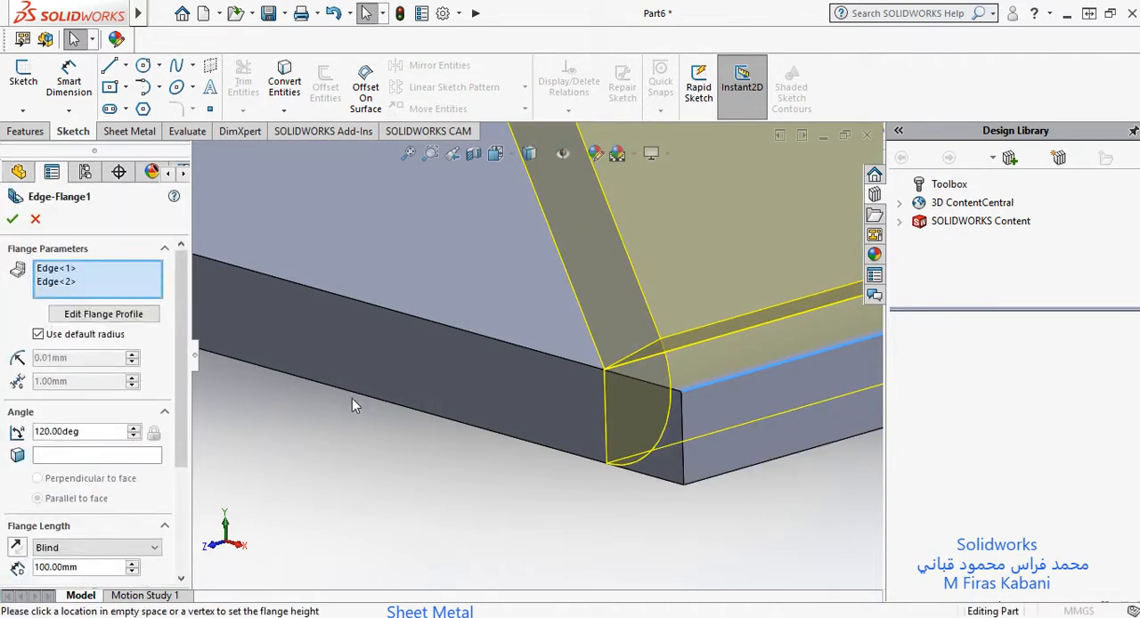
{"action": "scroll", "coordinate": [185, 378], "scroll_direction": "down", "scroll_amount": 5}
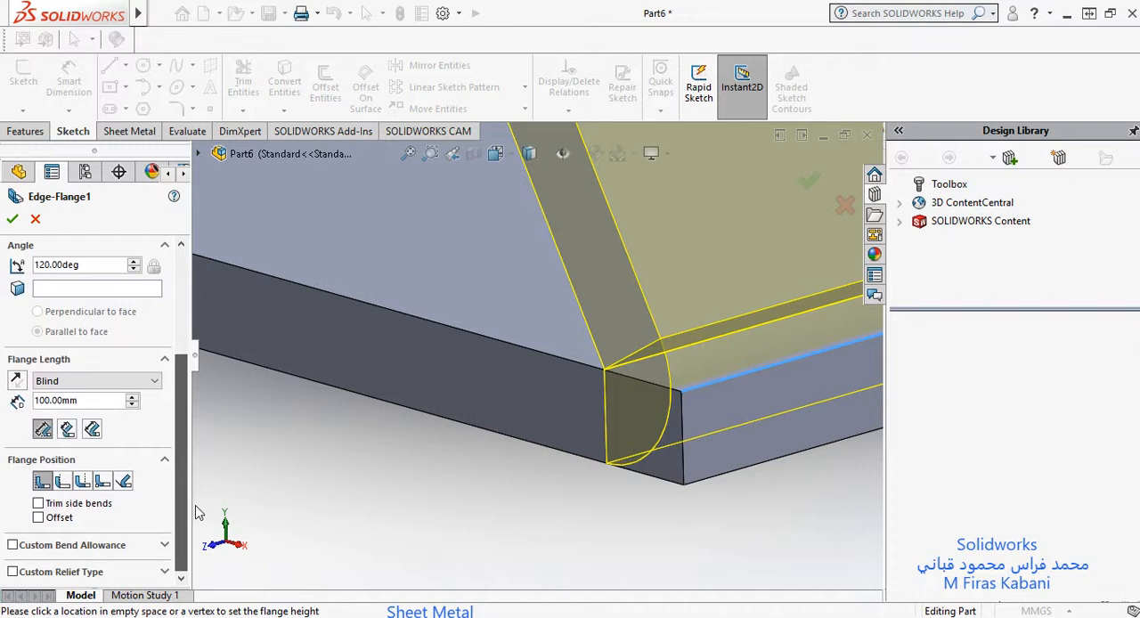
{"action": "left_click", "coordinate": [67, 429]}
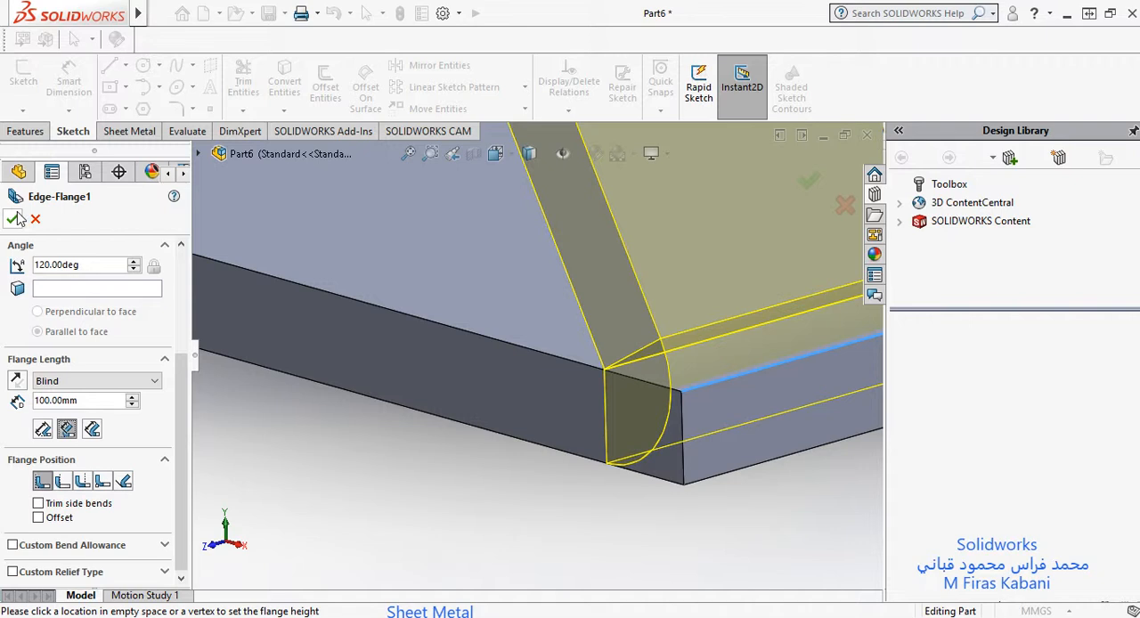
{"action": "key", "text": "Return"}
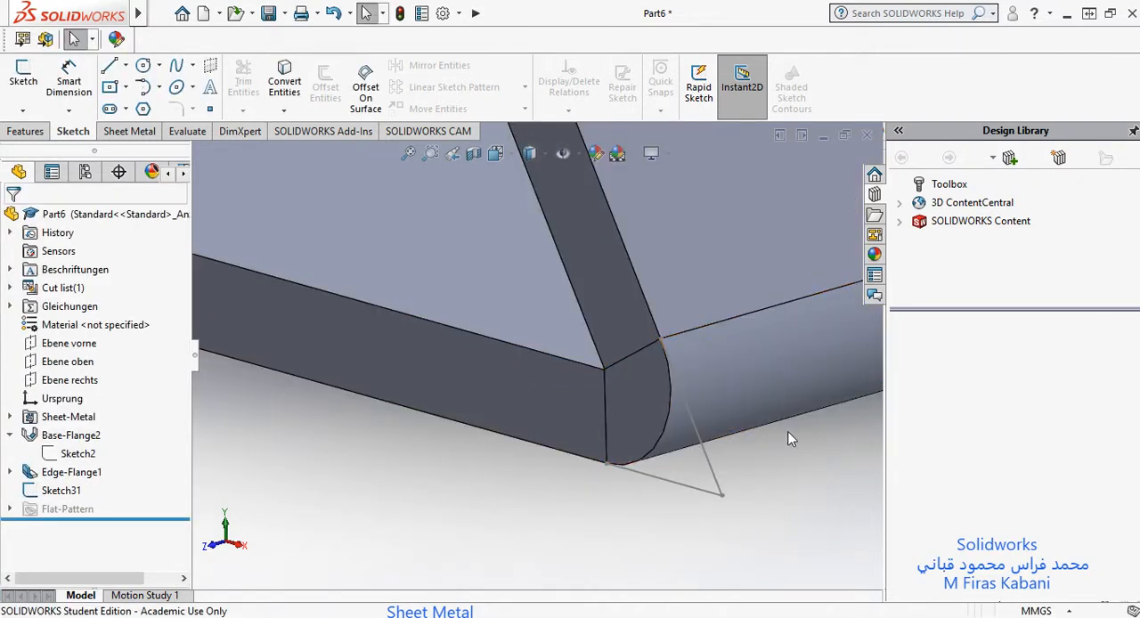
Step: Override the edge flange's default bend radius with a custom radius of 2 mm
{"action": "scroll", "coordinate": [756, 392], "scroll_direction": "up", "scroll_amount": 3}
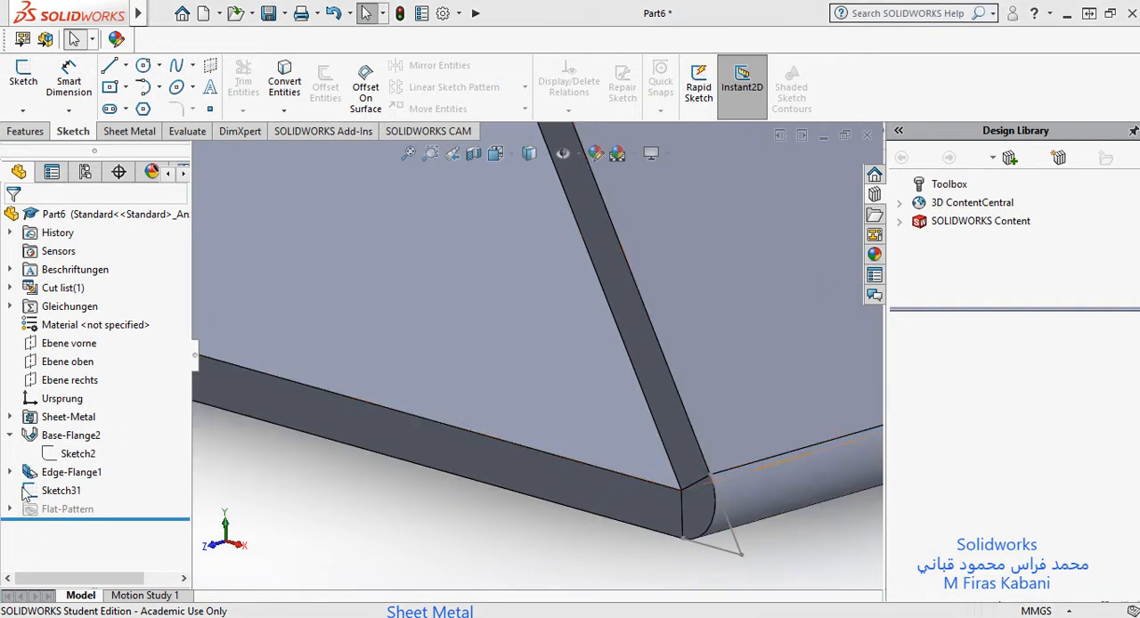
{"action": "left_click", "coordinate": [55, 476]}
{"action": "right_click", "coordinate": [56, 479]}
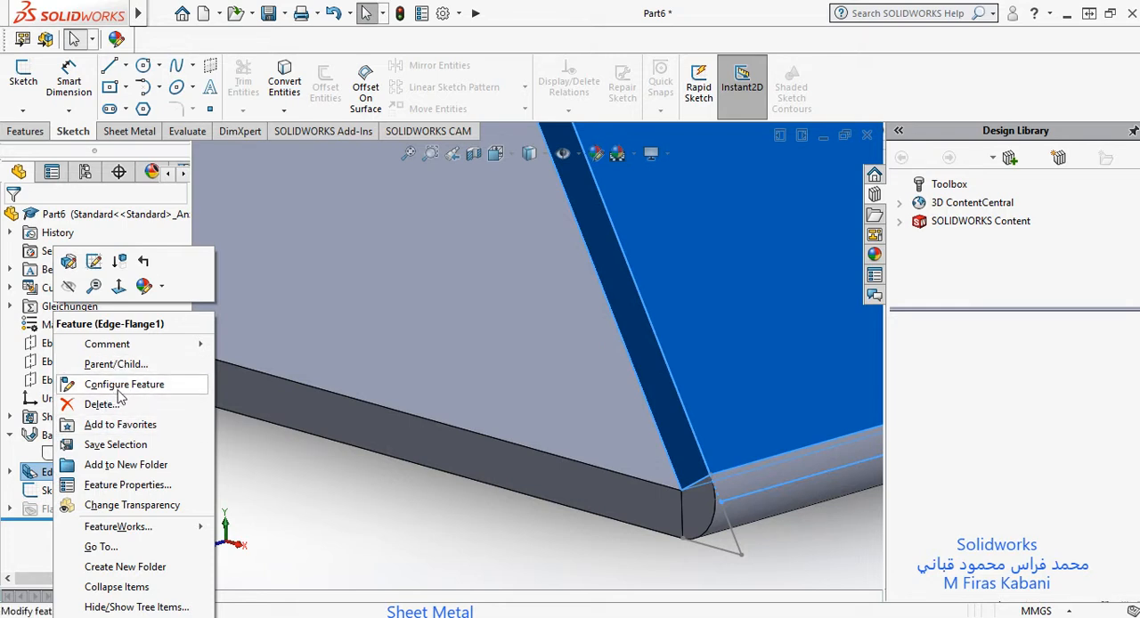
{"action": "left_click", "coordinate": [94, 261]}
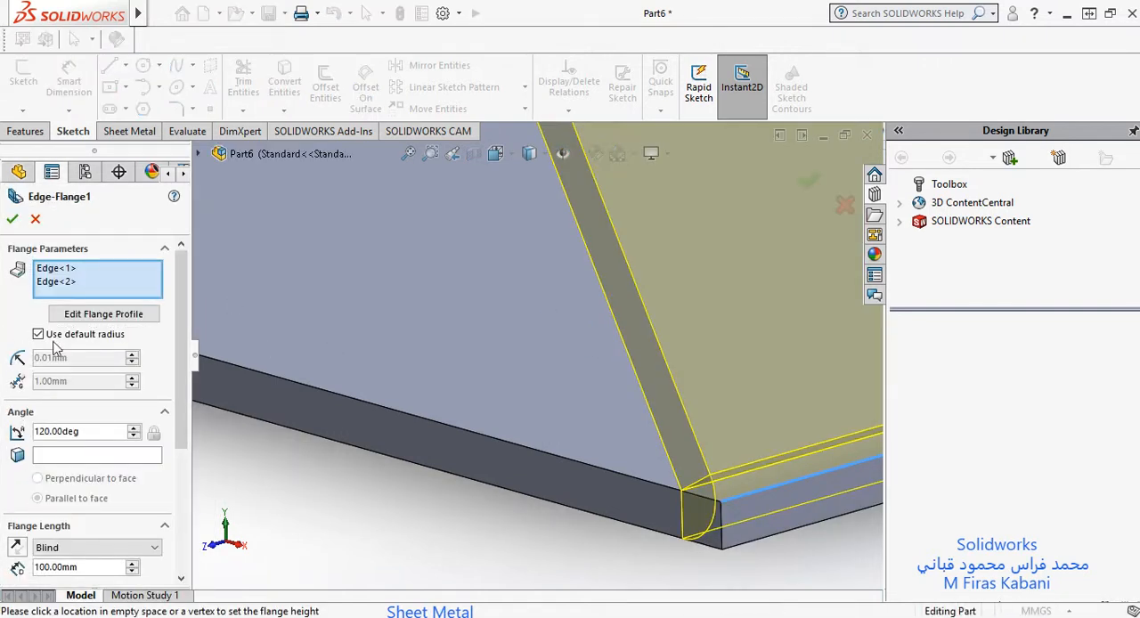
{"action": "left_click", "coordinate": [38, 335]}
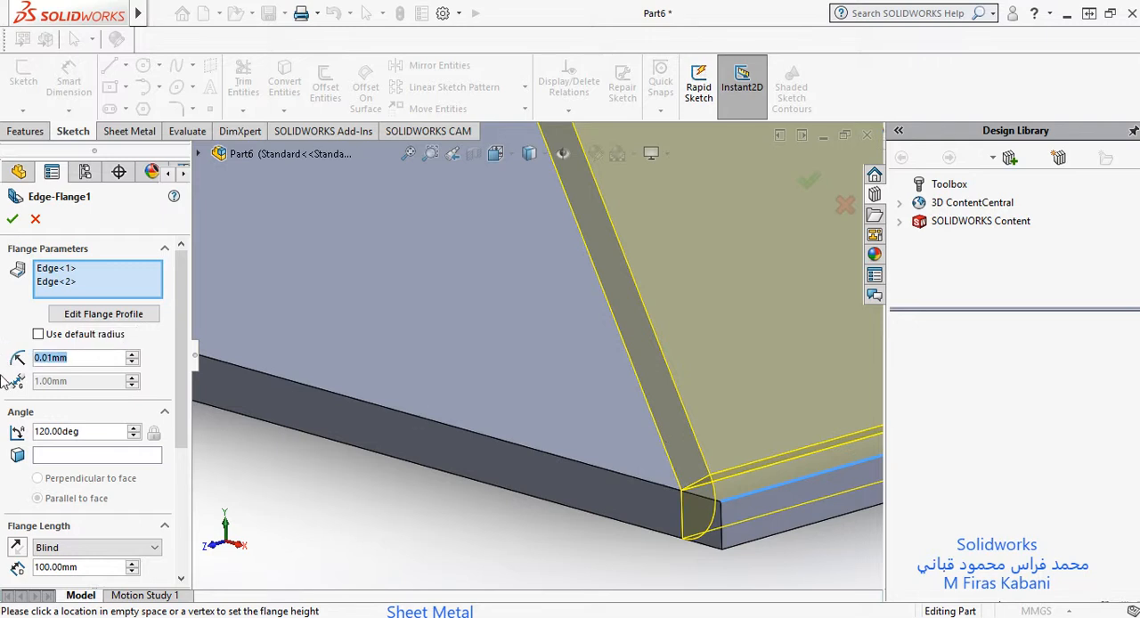
{"action": "type", "text": "2"}
{"action": "mouse_move", "coordinate": [134, 401]}
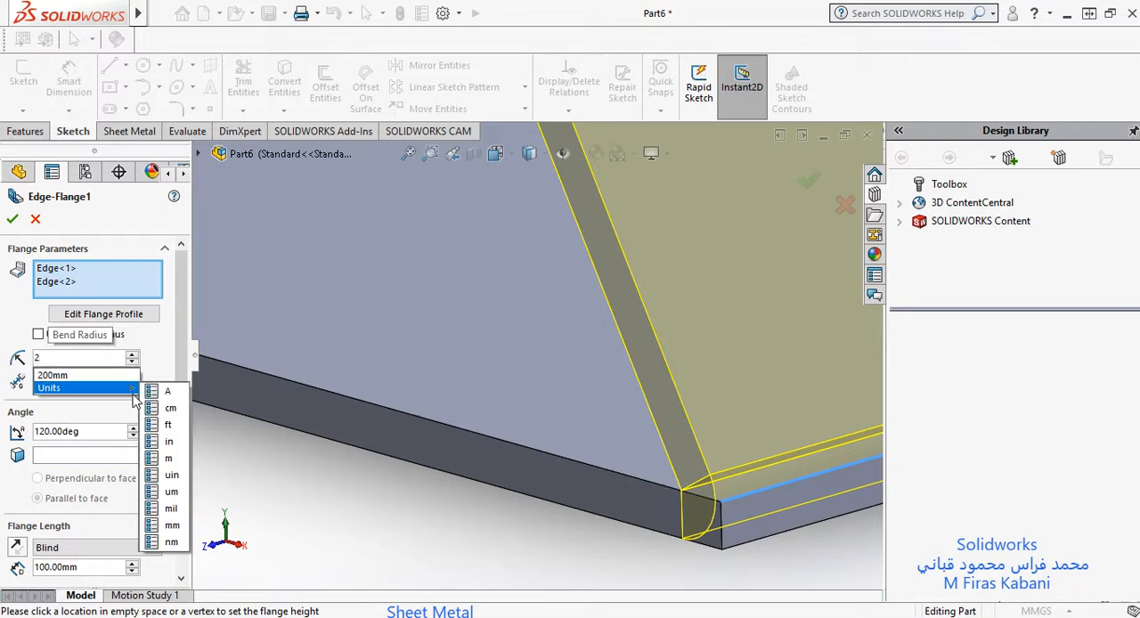
{"action": "scroll", "coordinate": [87, 486], "scroll_direction": "down", "scroll_amount": 2}
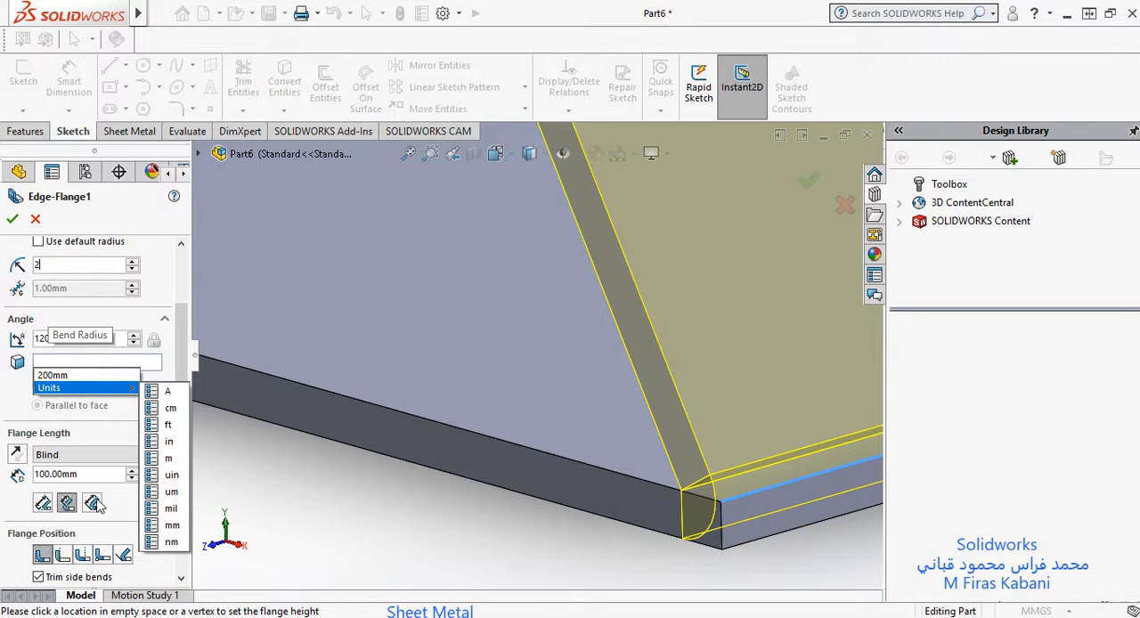
{"action": "left_click", "coordinate": [175, 526]}
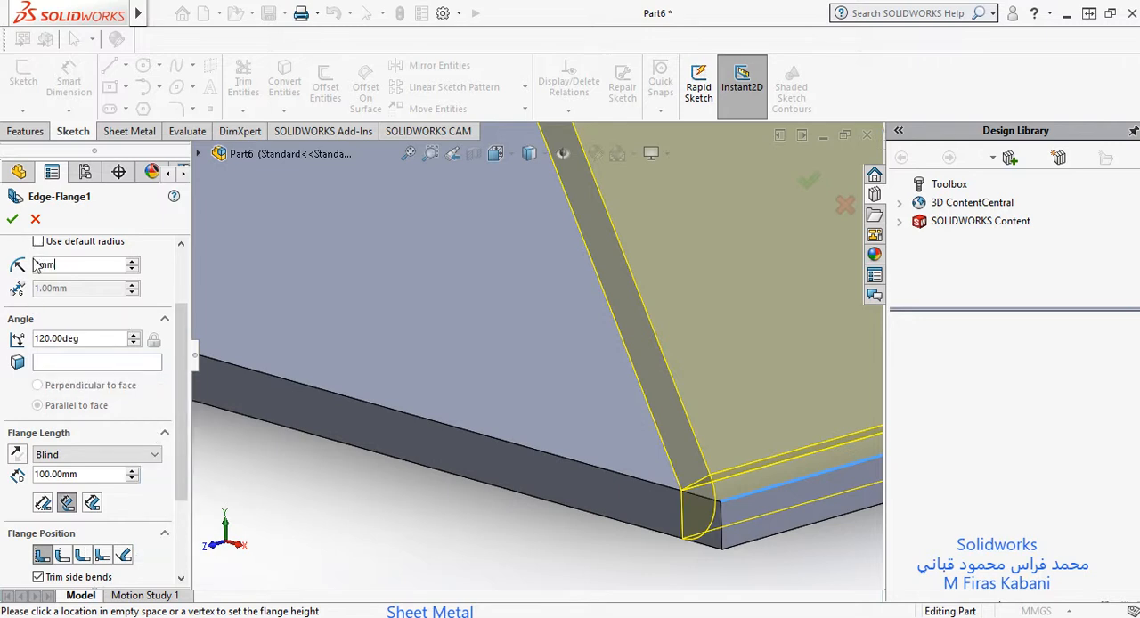
{"action": "key", "text": "Return"}
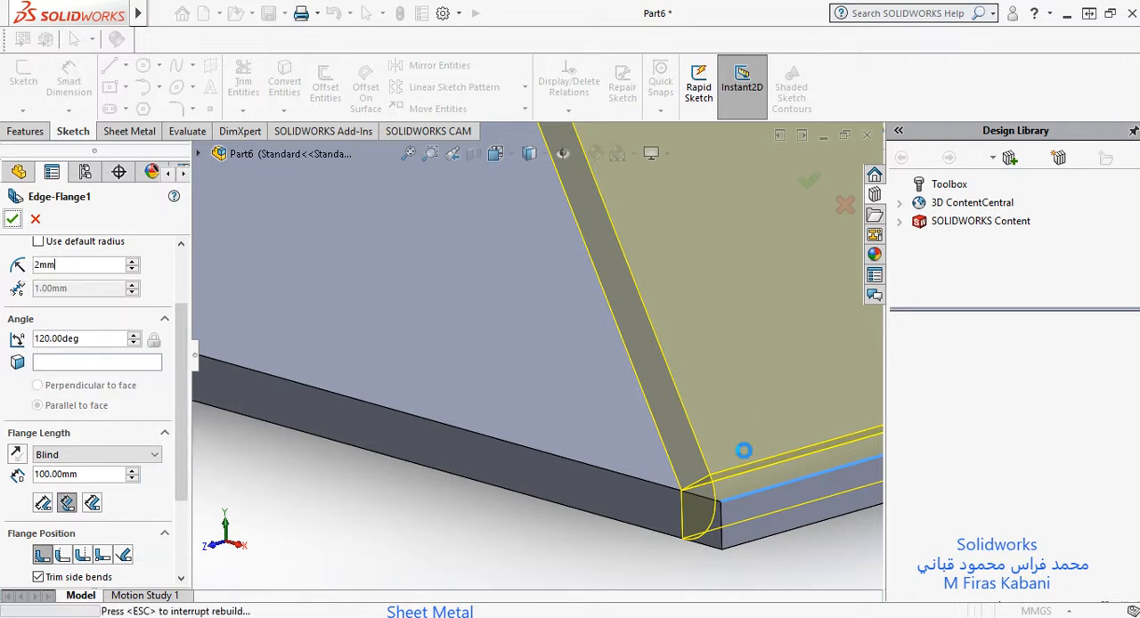
Step: Reopen the virtual sharp sketch and draw two connected lines from the ends of the flange's and plate's inner edges, the first about 4.5 mm long
{"action": "scroll", "coordinate": [603, 432], "scroll_direction": "up", "scroll_amount": 5}
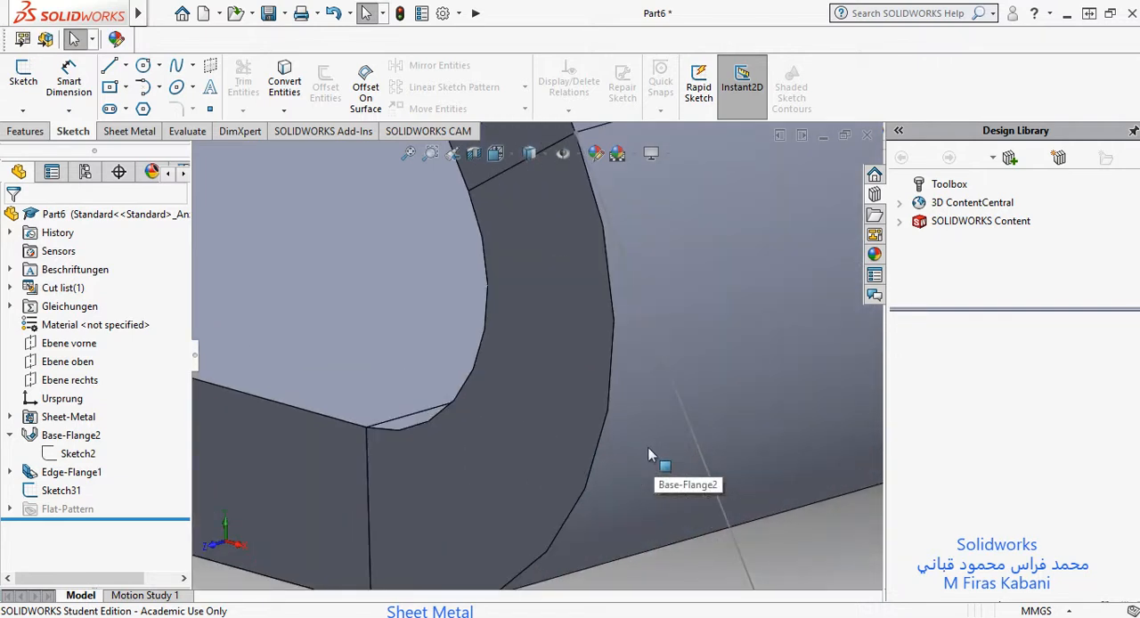
{"action": "scroll", "coordinate": [654, 450], "scroll_direction": "down", "scroll_amount": 3}
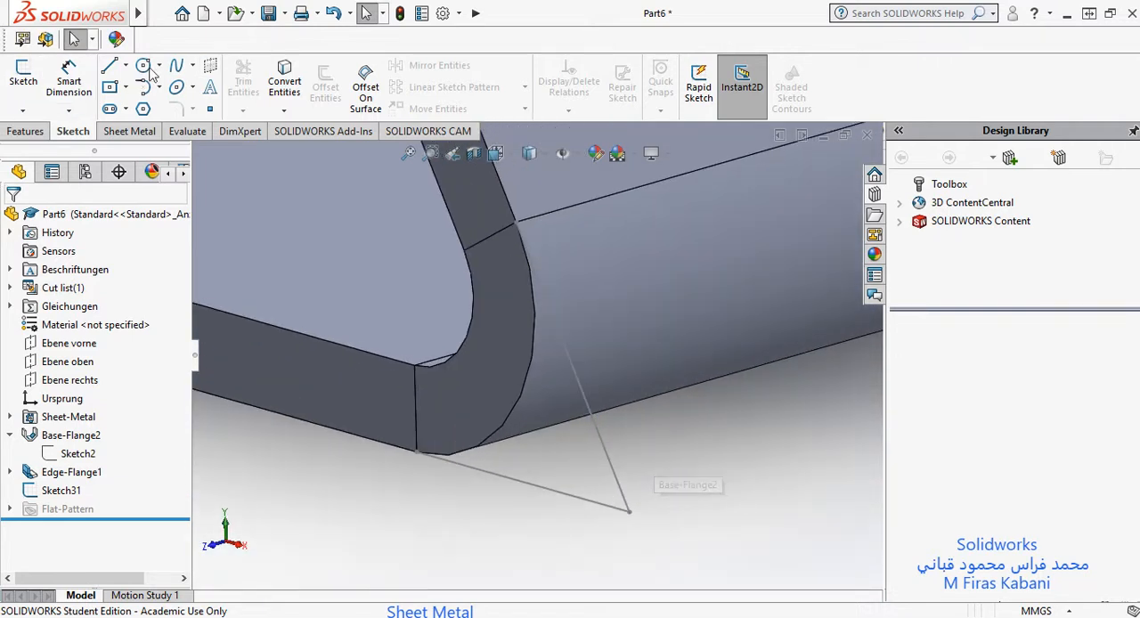
{"action": "left_click", "coordinate": [53, 491]}
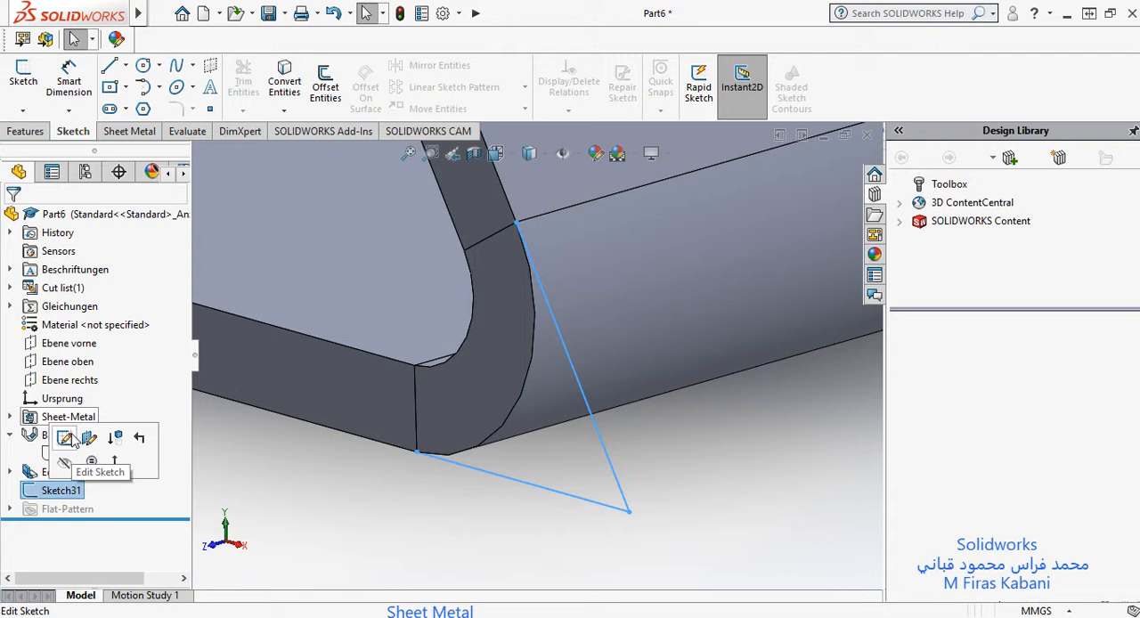
{"action": "left_click", "coordinate": [66, 437]}
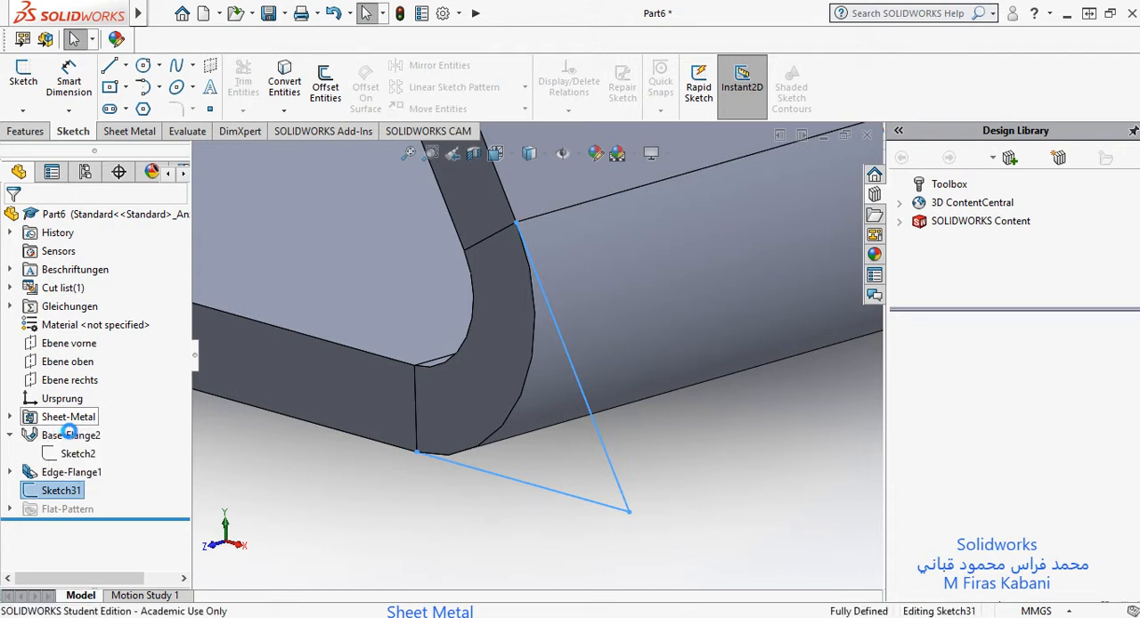
{"action": "middle_click_drag", "start_coordinate": [552, 308], "coordinate": [485, 295]}
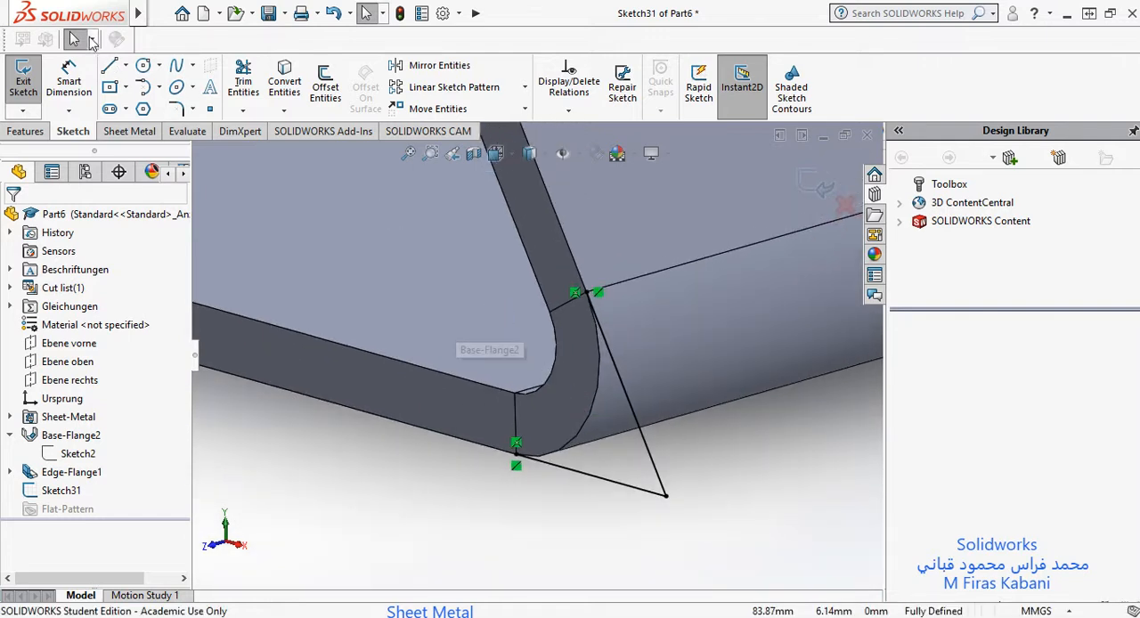
{"action": "left_click", "coordinate": [549, 313]}
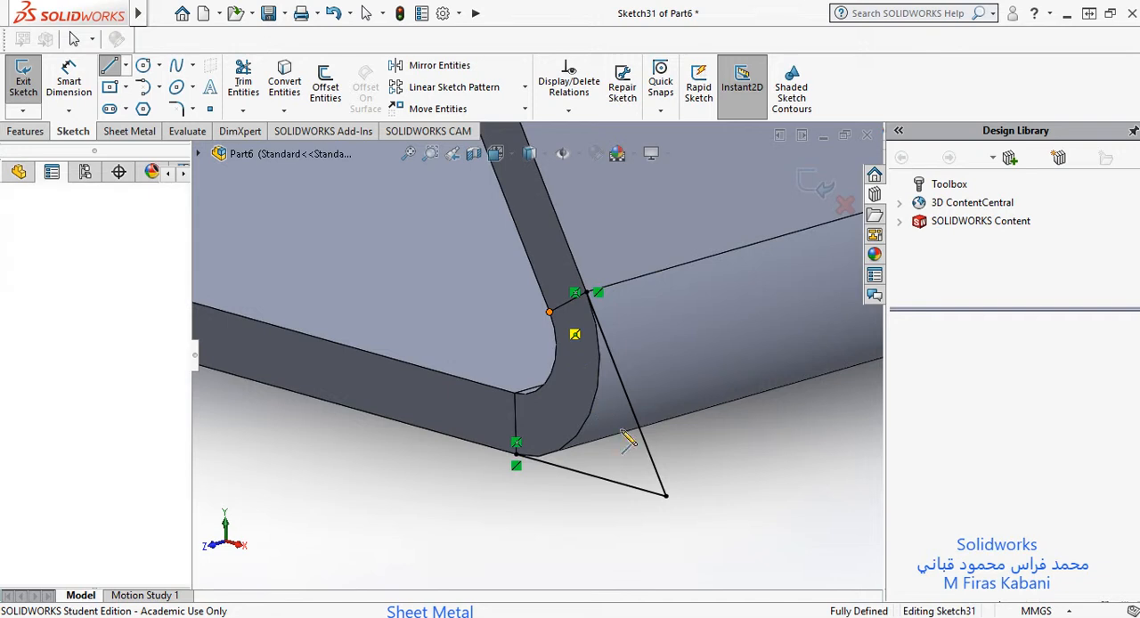
{"action": "left_click", "coordinate": [614, 434]}
{"action": "left_click", "coordinate": [514, 392]}
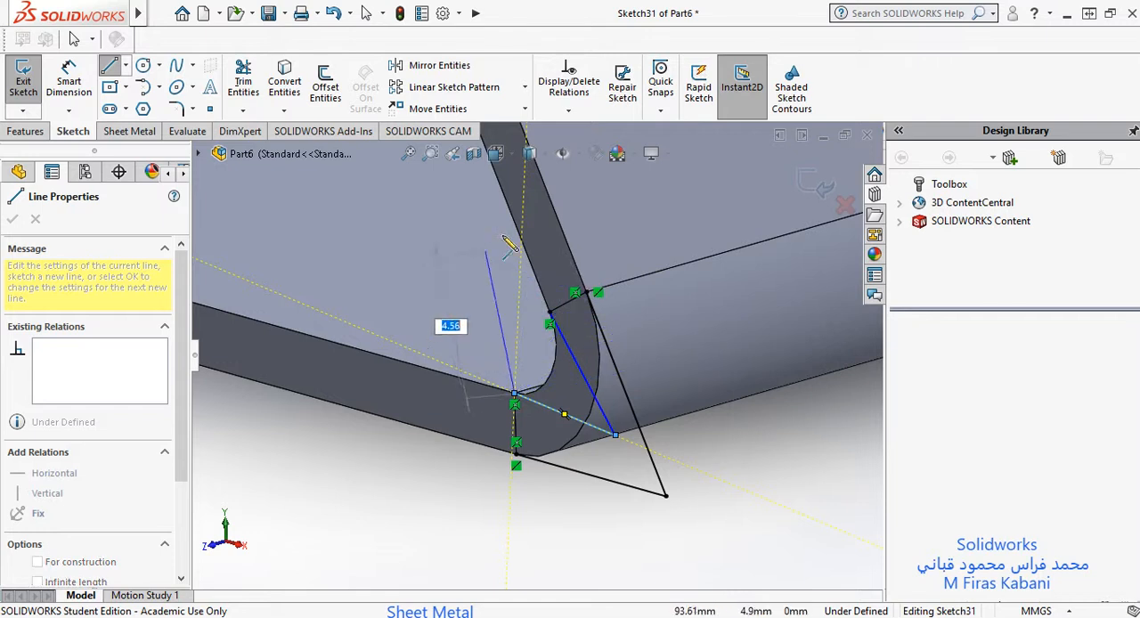
{"action": "key", "text": "Escape"}
{"action": "left_click", "coordinate": [538, 283]}
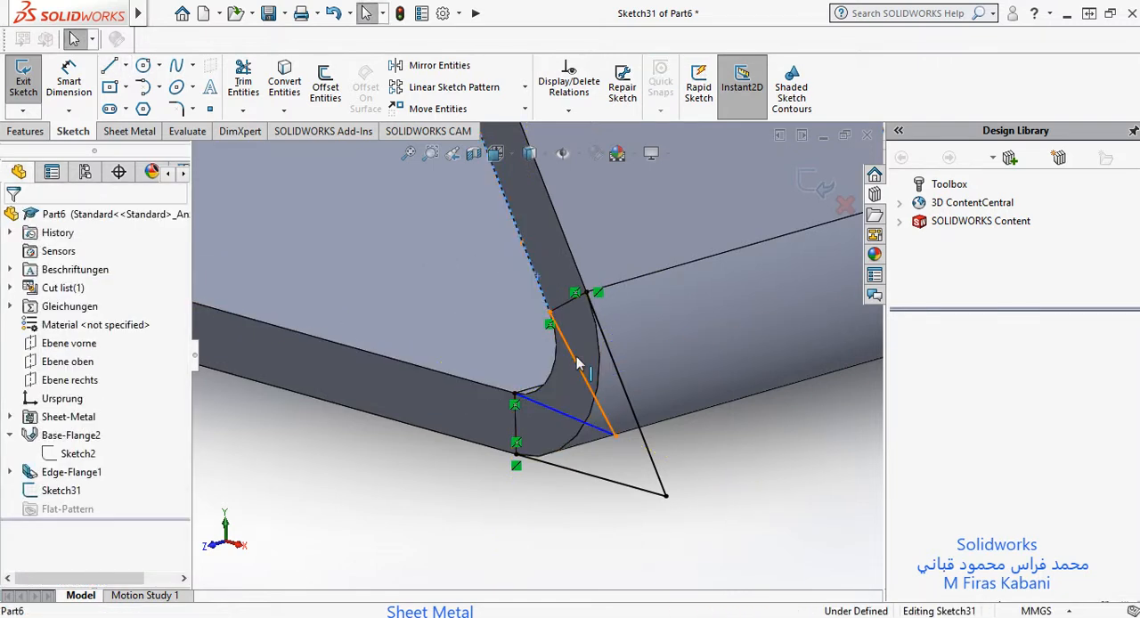
{"action": "left_click", "coordinate": [580, 360], "text": "ctrl"}
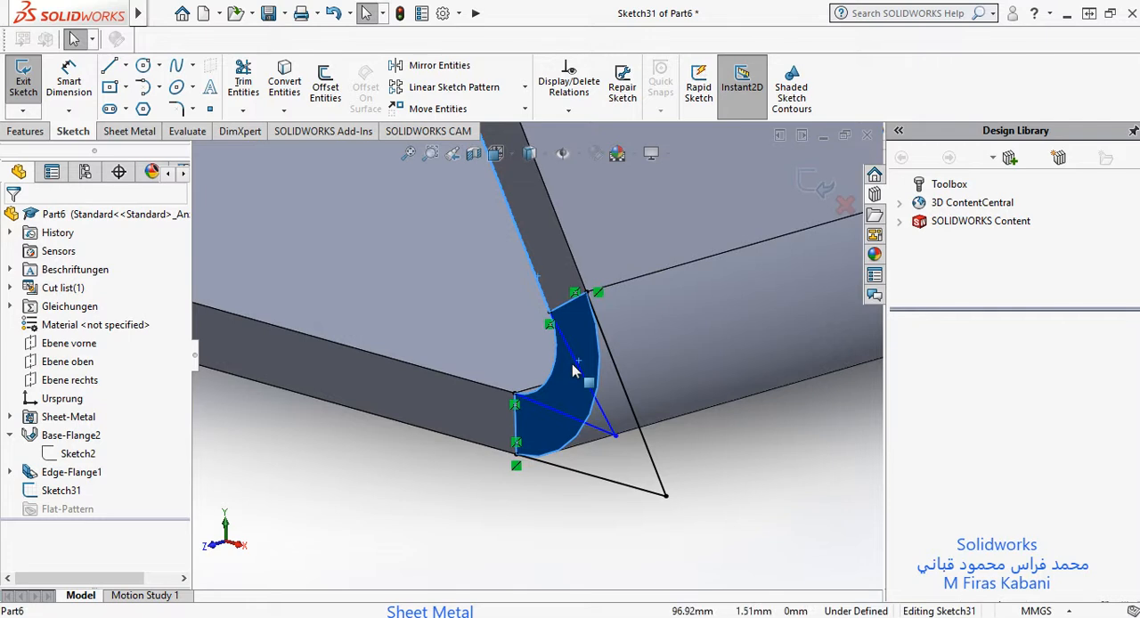
{"action": "key", "text": "Escape"}
Step: Make the new line at the flange side of the bend collinear with the flange's inner edge
{"action": "left_click", "coordinate": [554, 317]}
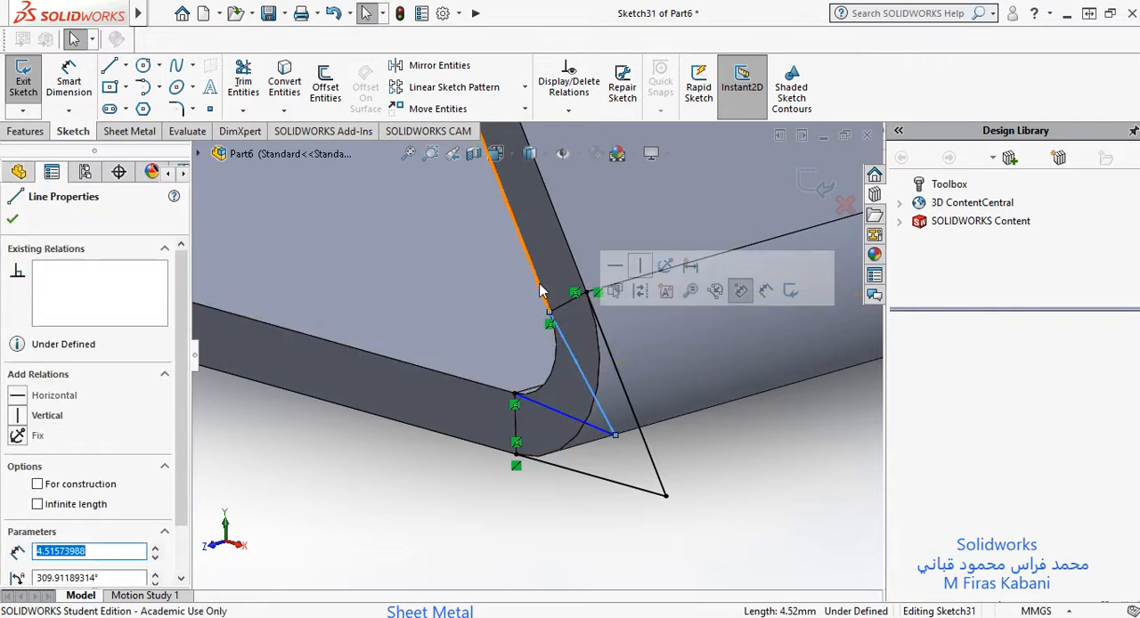
{"action": "left_click", "coordinate": [541, 286], "text": "ctrl"}
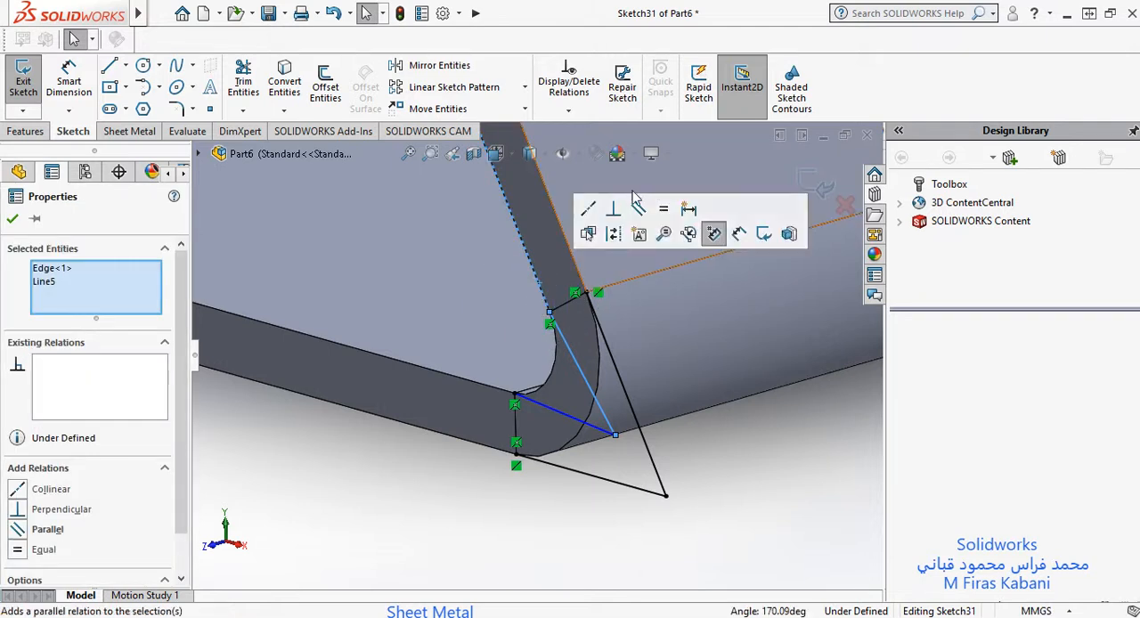
{"action": "left_click", "coordinate": [588, 212]}
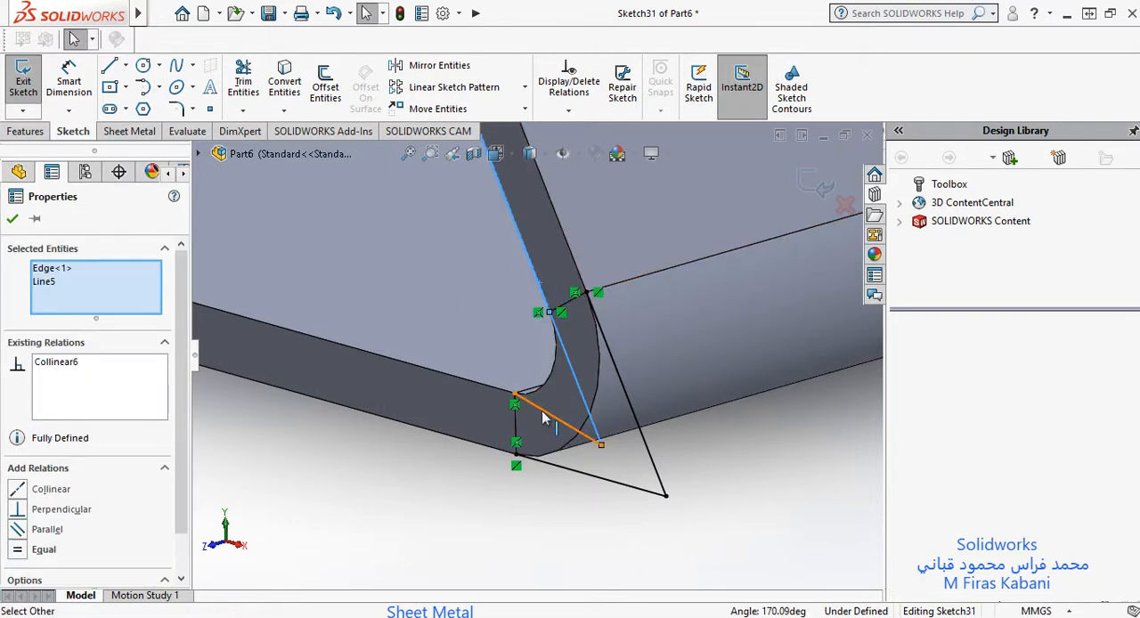
Step: Make the new line at the plate side of the bend collinear with the plate's top edge
{"action": "left_click", "coordinate": [530, 401]}
{"action": "left_click", "coordinate": [473, 388], "text": "ctrl"}
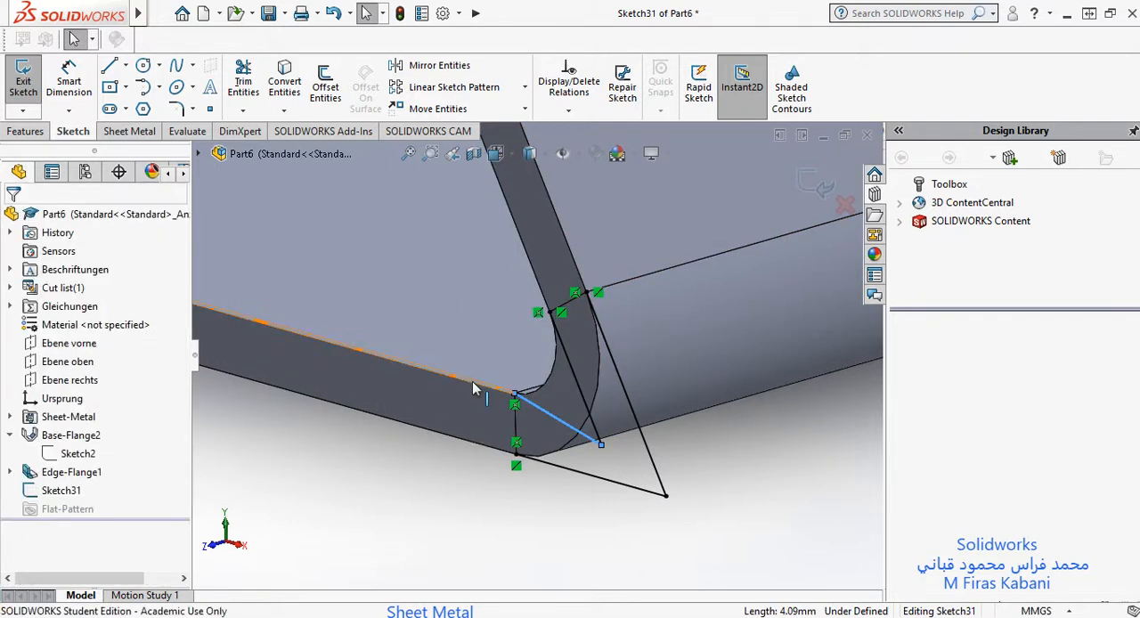
{"action": "left_click", "coordinate": [521, 307]}
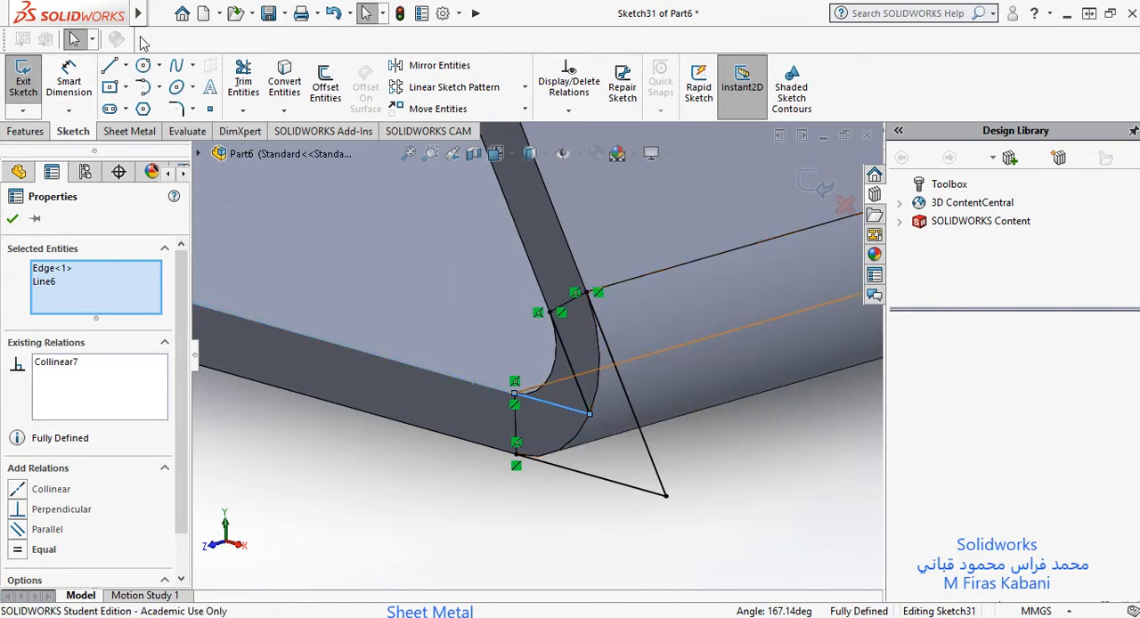
{"action": "left_click", "coordinate": [108, 72]}
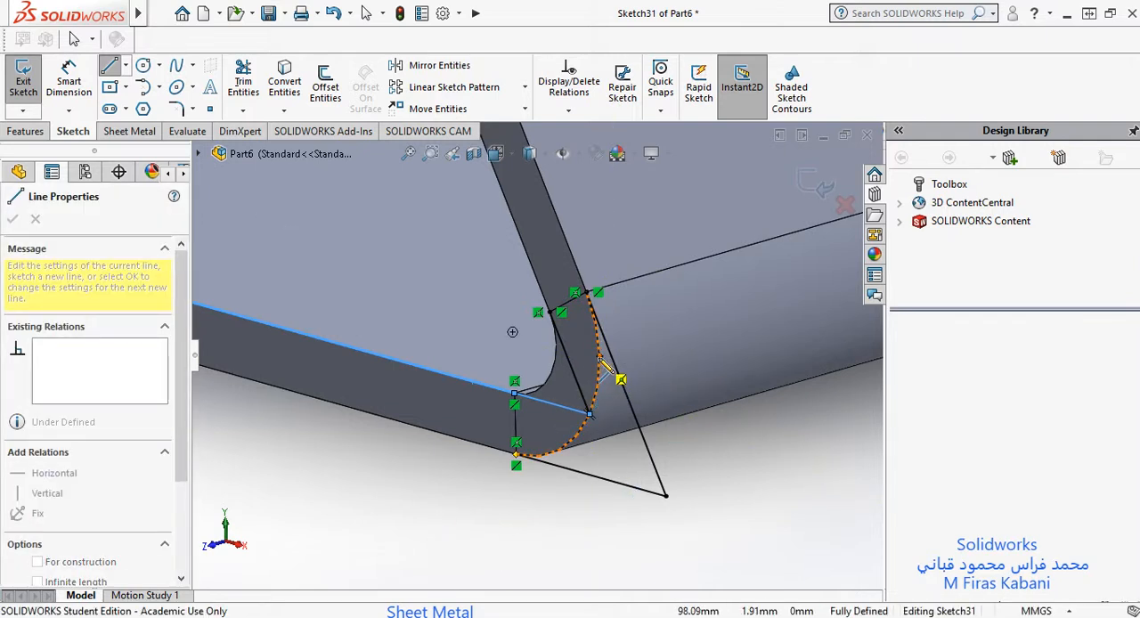
{"action": "left_click", "coordinate": [600, 358]}
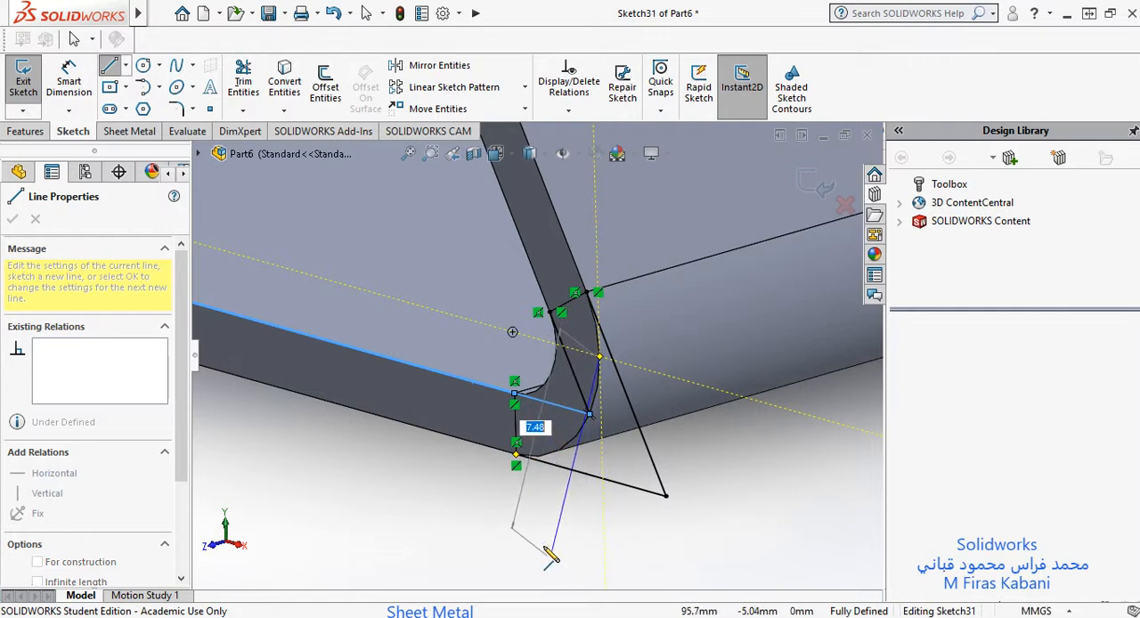
{"action": "key", "text": "Escape"}
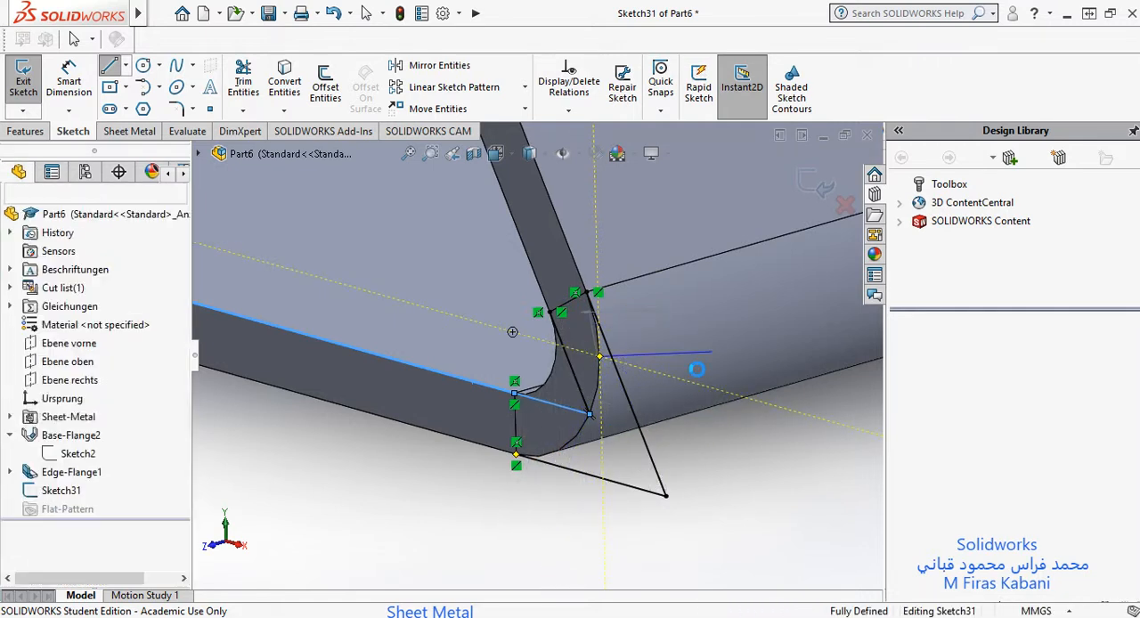
{"action": "key", "text": "Escape"}
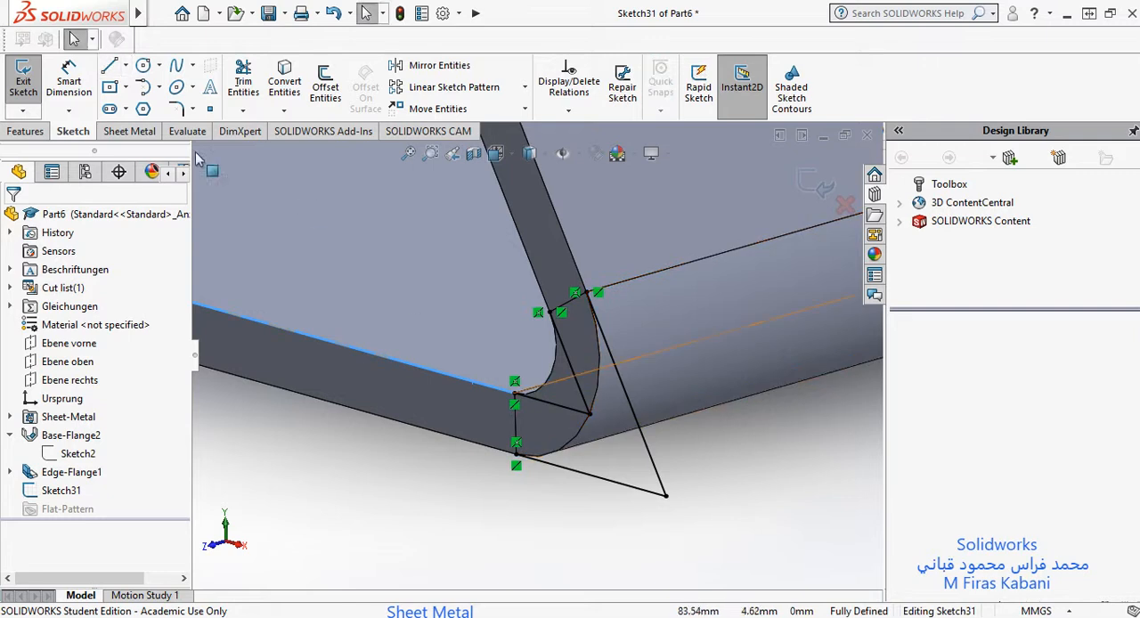
Step: Sketch a line about 11 mm long starting on the bend's outer arc and running outward past the flange
{"action": "left_click", "coordinate": [107, 68]}
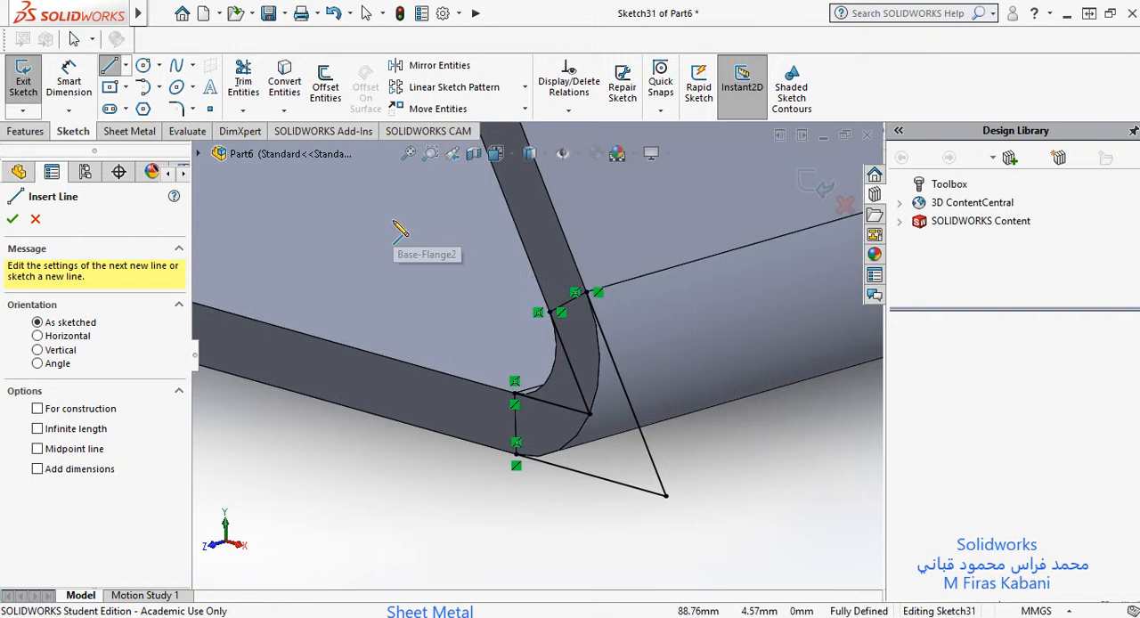
{"action": "left_click", "coordinate": [552, 454]}
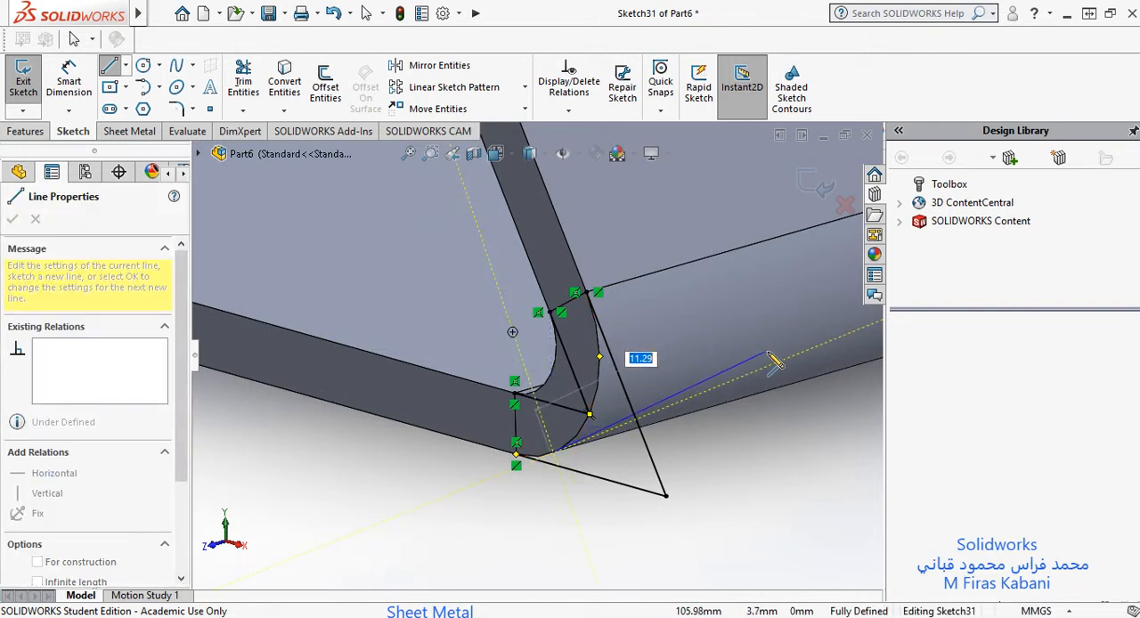
{"action": "left_click", "coordinate": [763, 348]}
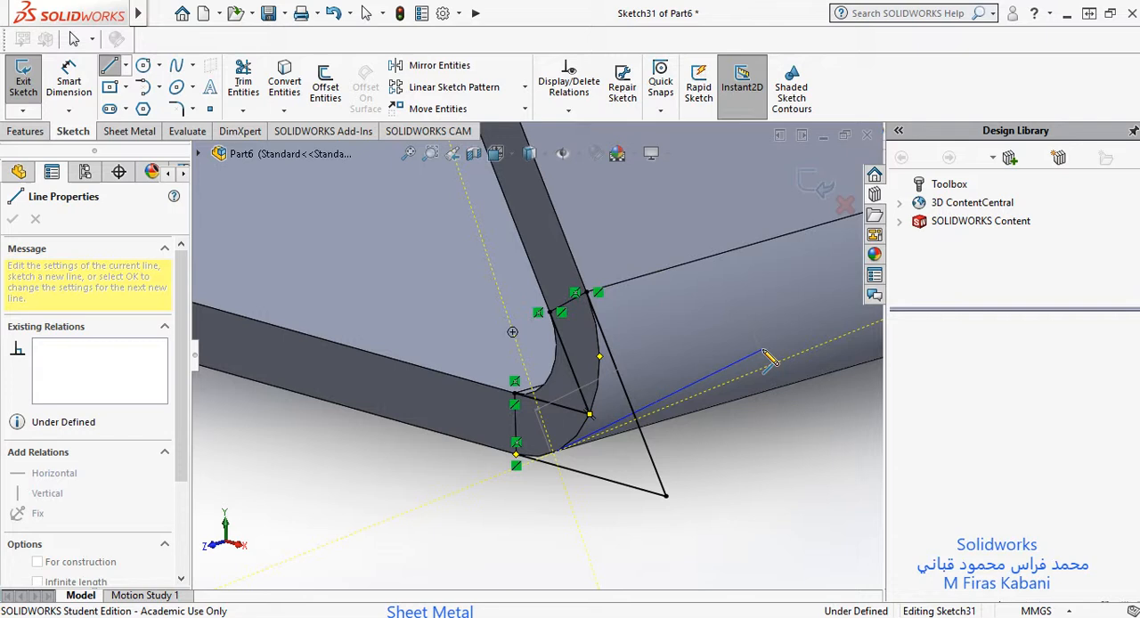
{"action": "key", "text": "Escape"}
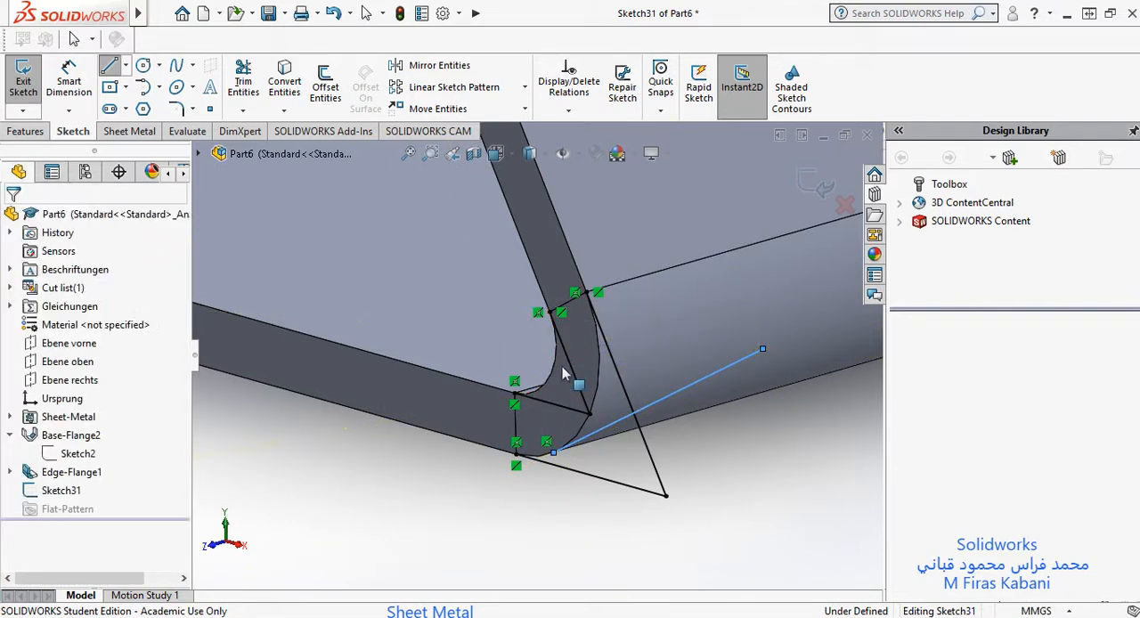
{"action": "key", "text": "Escape"}
Step: Make the new line tangent to the bend's outer arc
{"action": "left_click", "coordinate": [585, 444]}
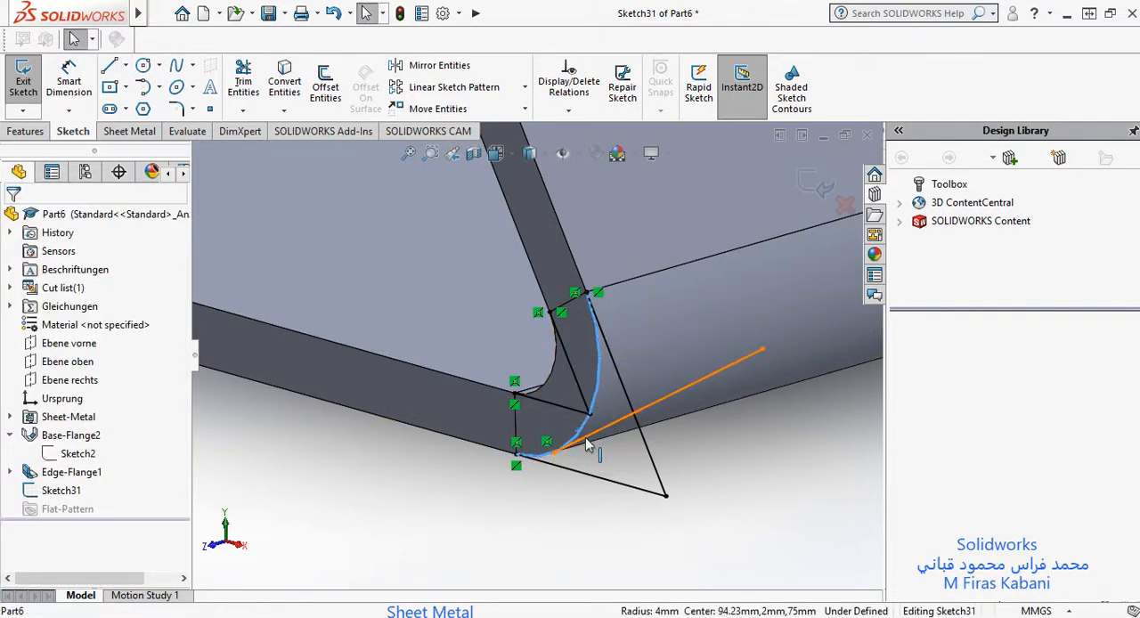
{"action": "left_click", "coordinate": [587, 445], "text": "ctrl"}
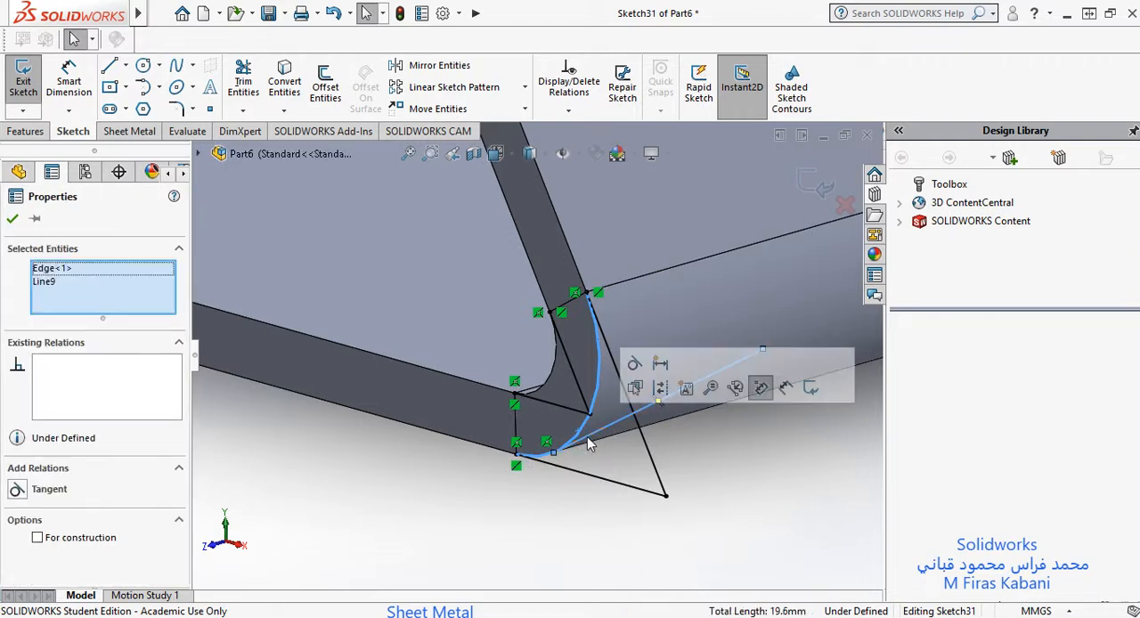
{"action": "left_click", "coordinate": [16, 489]}
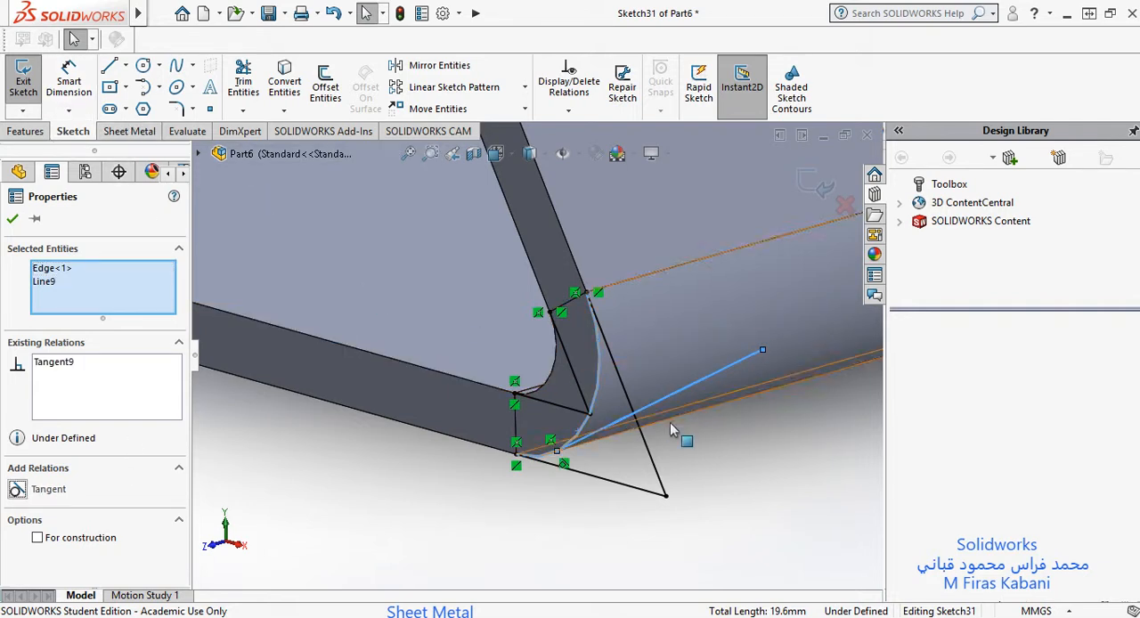
{"action": "key", "text": "Escape"}
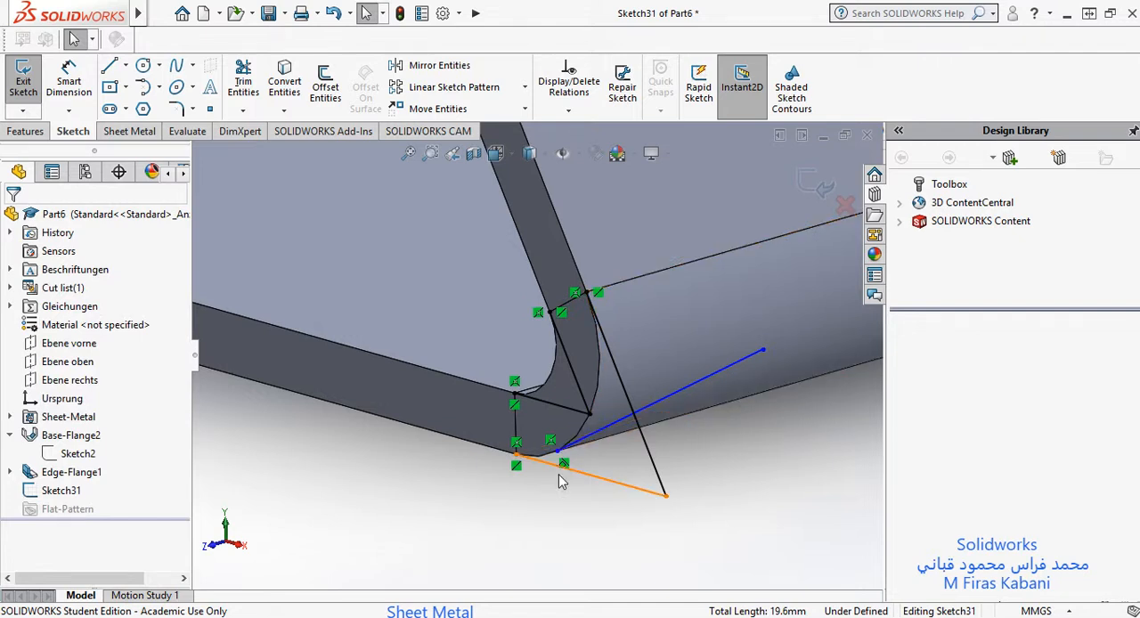
{"action": "left_click", "coordinate": [577, 438]}
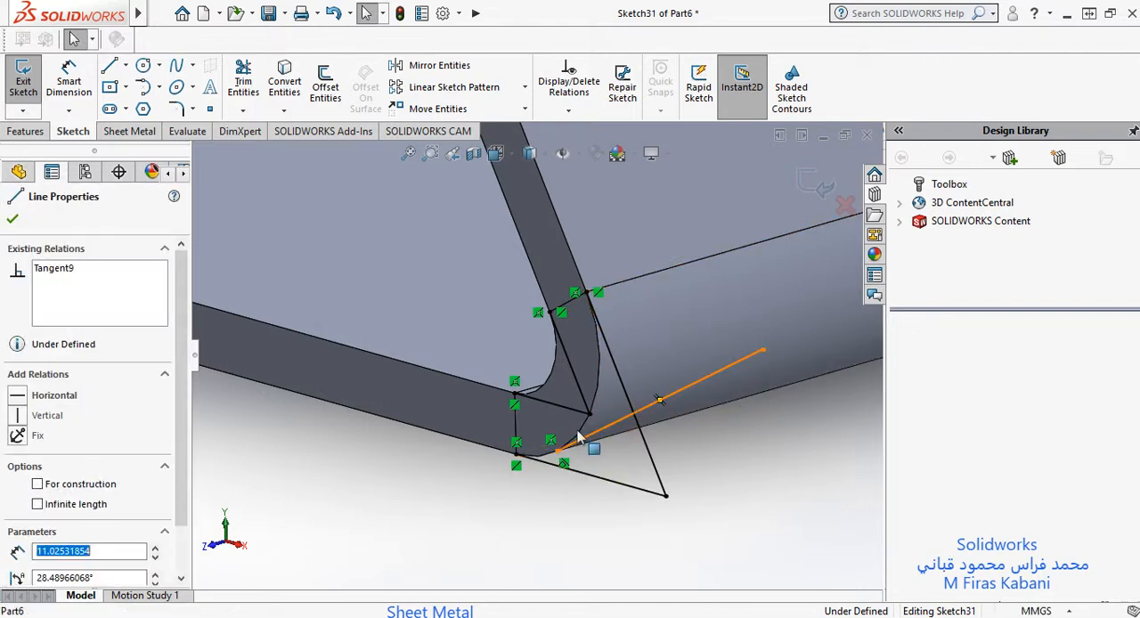
{"action": "left_click", "coordinate": [579, 434], "text": "ctrl"}
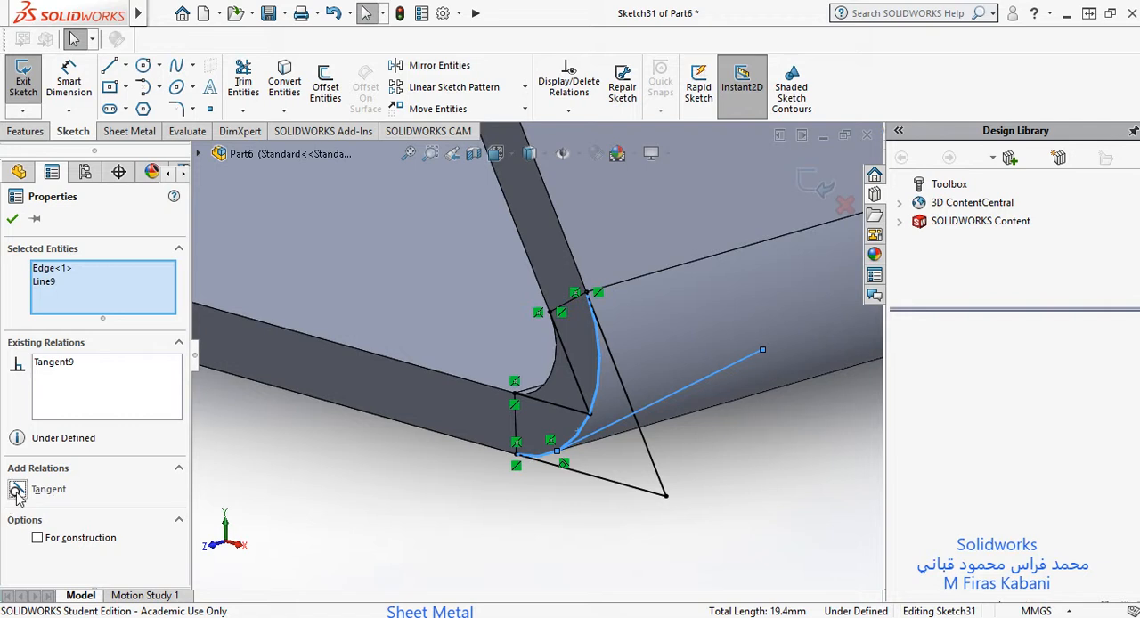
{"action": "left_click", "coordinate": [12, 219]}
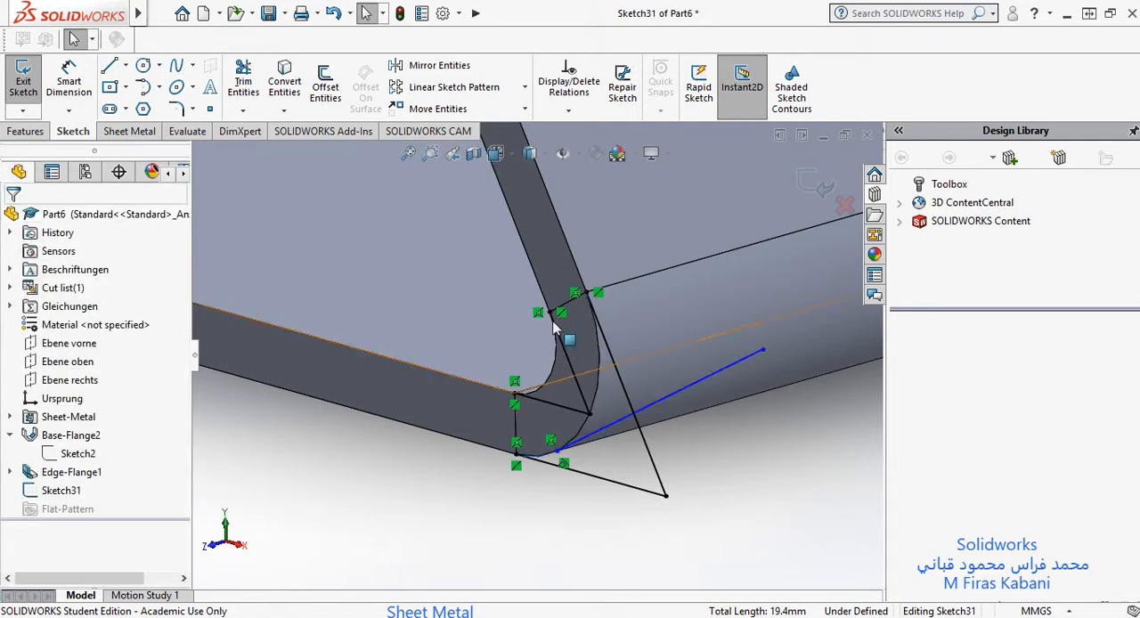
Step: Move the tangent line's free end around the bend, then outward until the line is about 12.8 mm long
{"action": "left_click_drag", "start_coordinate": [764, 354], "coordinate": [701, 482]}
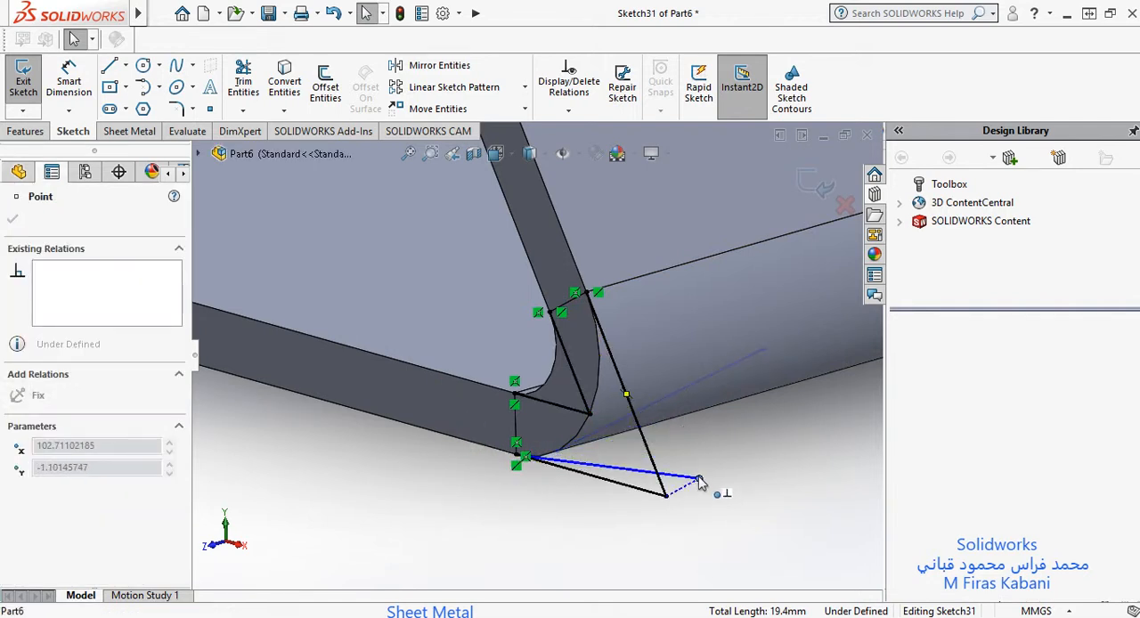
{"action": "mouse_move", "coordinate": [701, 482]}
{"action": "left_mouse_down"}
{"action": "mouse_move", "coordinate": [758, 269]}
{"action": "mouse_move", "coordinate": [778, 84]}
{"action": "mouse_move", "coordinate": [799, 111]}
{"action": "mouse_move", "coordinate": [672, 214]}
{"action": "mouse_move", "coordinate": [727, 462]}
{"action": "mouse_move", "coordinate": [763, 489]}
{"action": "mouse_move", "coordinate": [763, 436]}
{"action": "mouse_move", "coordinate": [771, 450]}
{"action": "mouse_move", "coordinate": [797, 340]}
{"action": "left_mouse_up"}
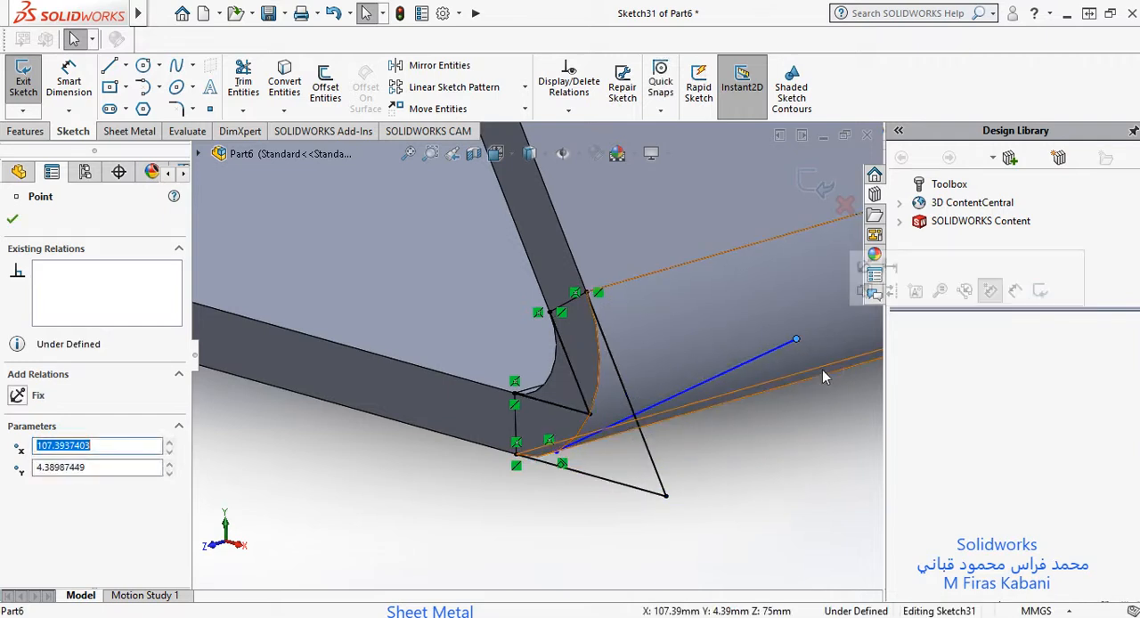
{"action": "key", "text": "Escape"}
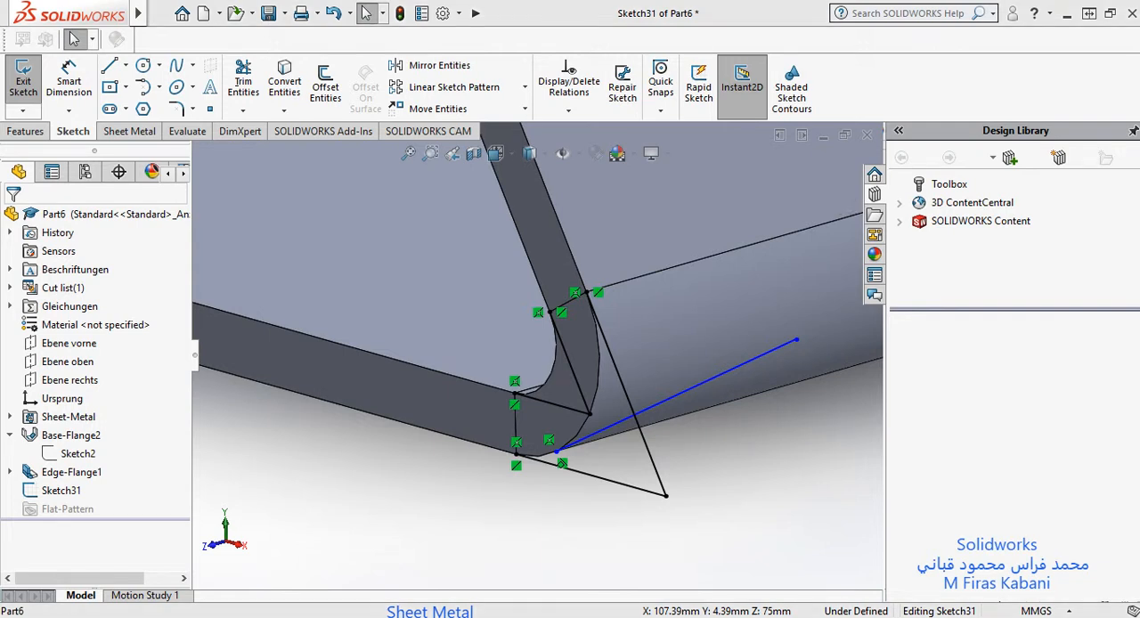
Step: Make the tangent line perpendicular to the flange's outer edge
{"action": "left_click", "coordinate": [728, 387]}
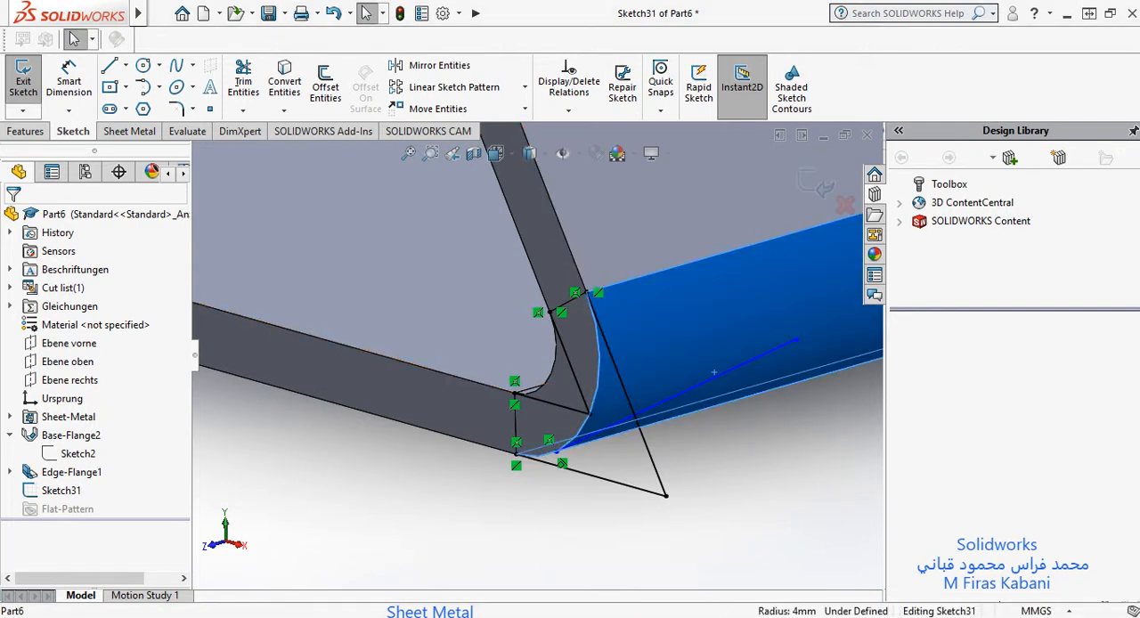
{"action": "left_click", "coordinate": [762, 422]}
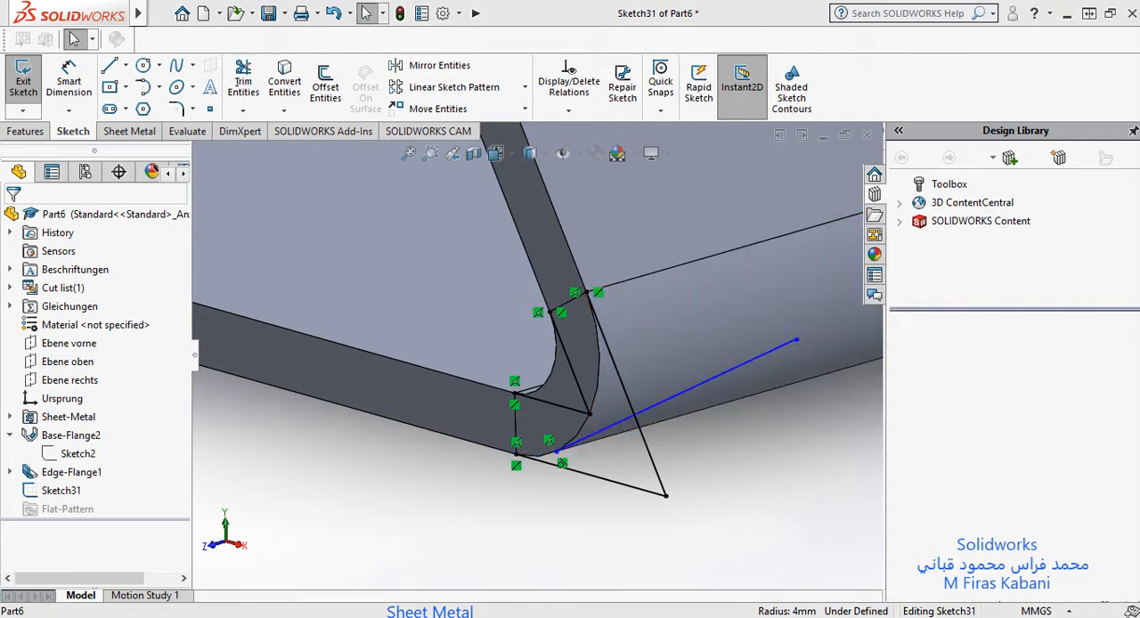
{"action": "left_click", "coordinate": [718, 375]}
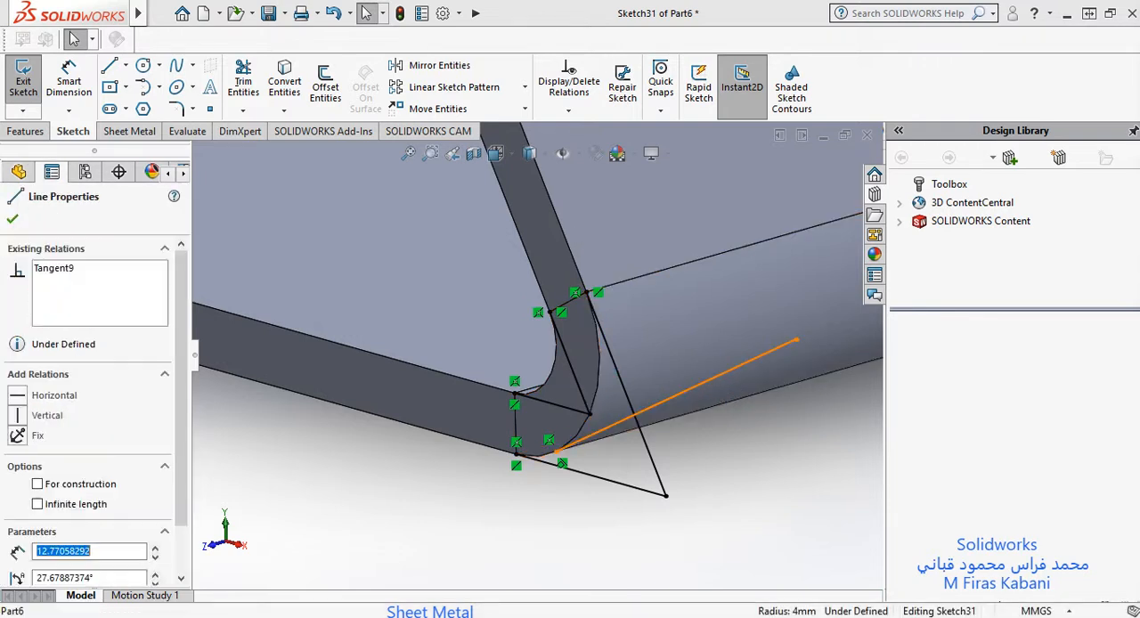
{"action": "left_click", "coordinate": [556, 225], "text": "ctrl"}
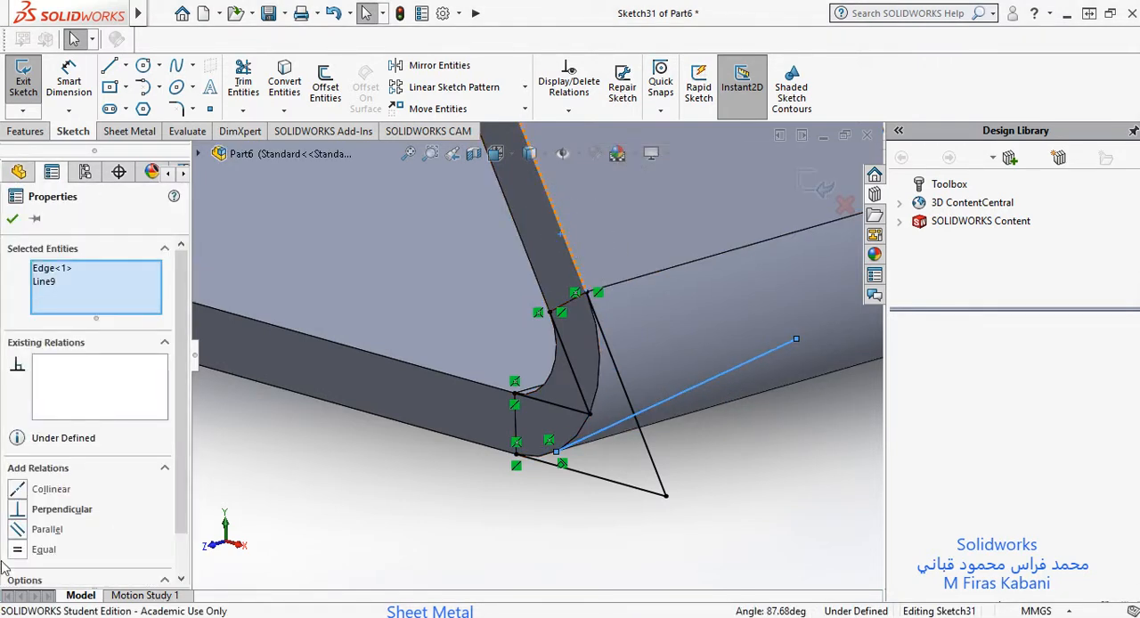
{"action": "left_click", "coordinate": [18, 509]}
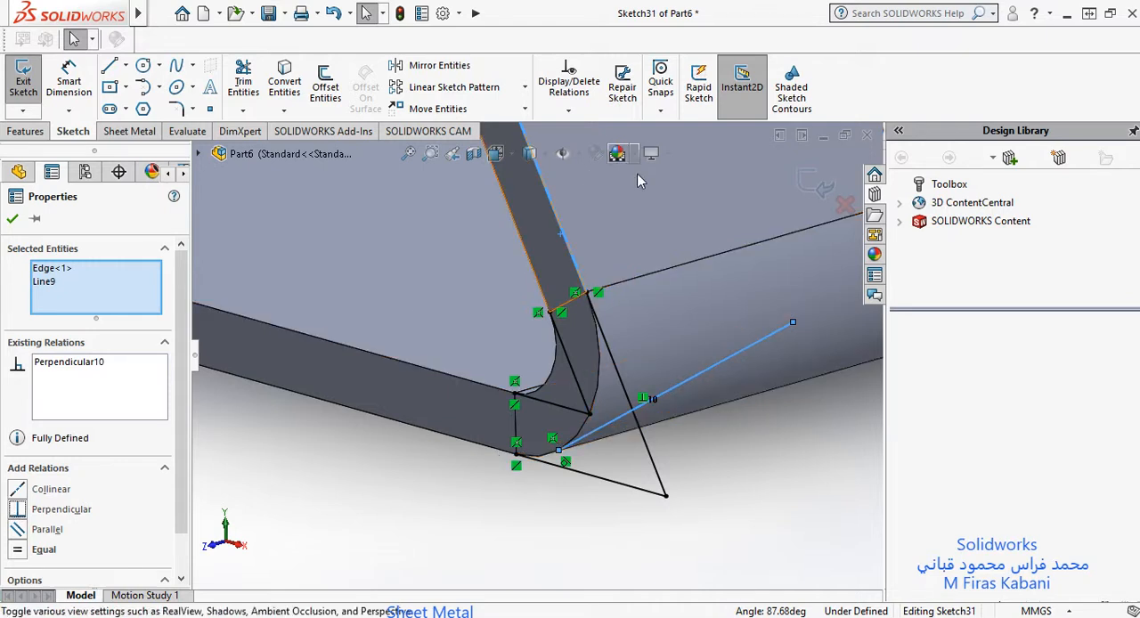
{"action": "scroll", "coordinate": [620, 321], "scroll_direction": "up", "scroll_amount": 2}
{"action": "scroll", "coordinate": [615, 322], "scroll_direction": "up", "scroll_amount": 4}
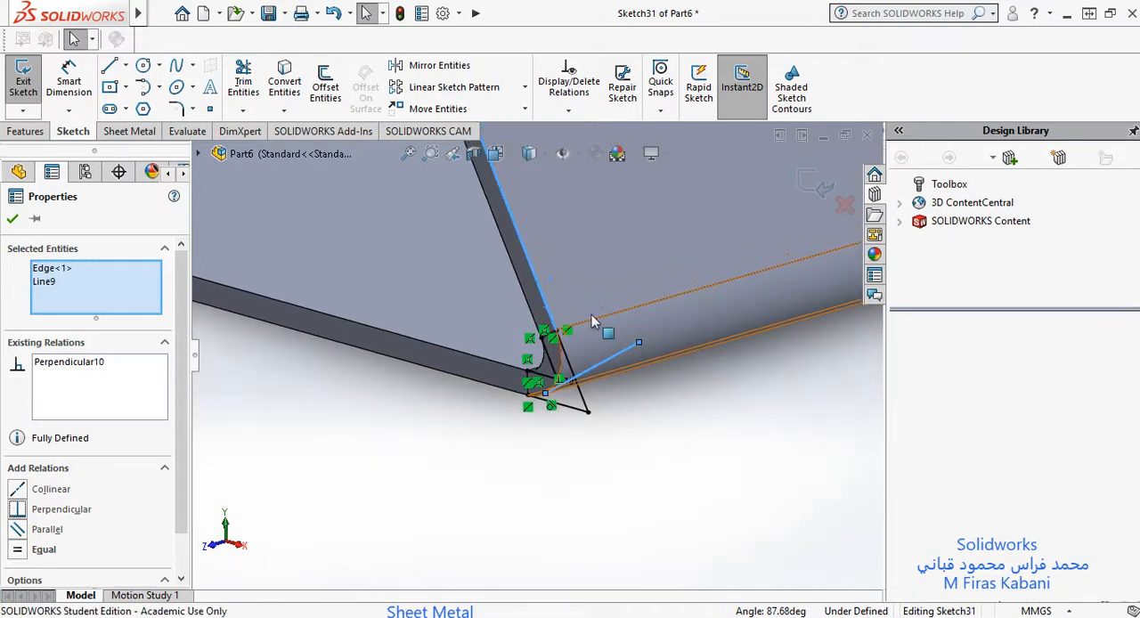
{"action": "scroll", "coordinate": [525, 284], "scroll_direction": "down", "scroll_amount": 4}
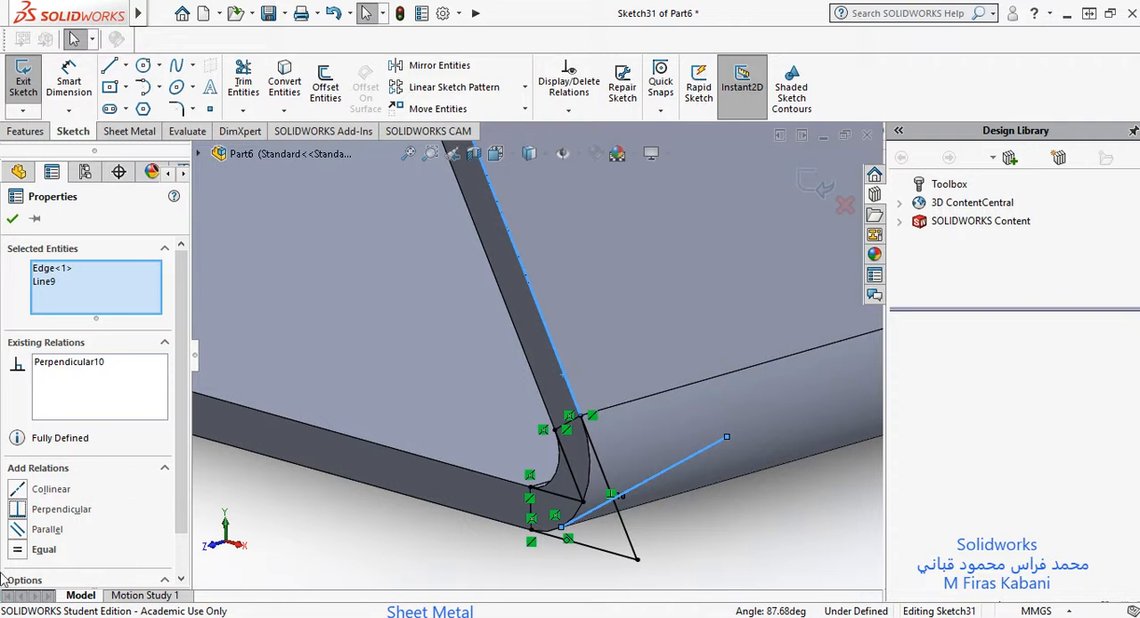
{"action": "scroll", "coordinate": [614, 326], "scroll_direction": "up", "scroll_amount": 5}
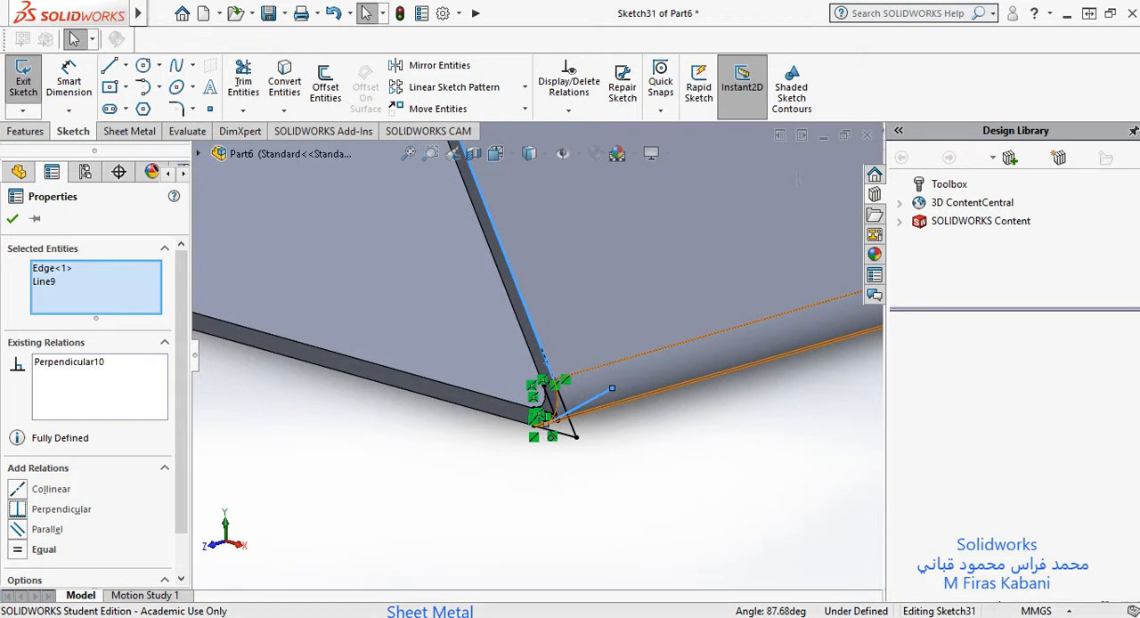
{"action": "scroll", "coordinate": [557, 402], "scroll_direction": "down", "scroll_amount": 4}
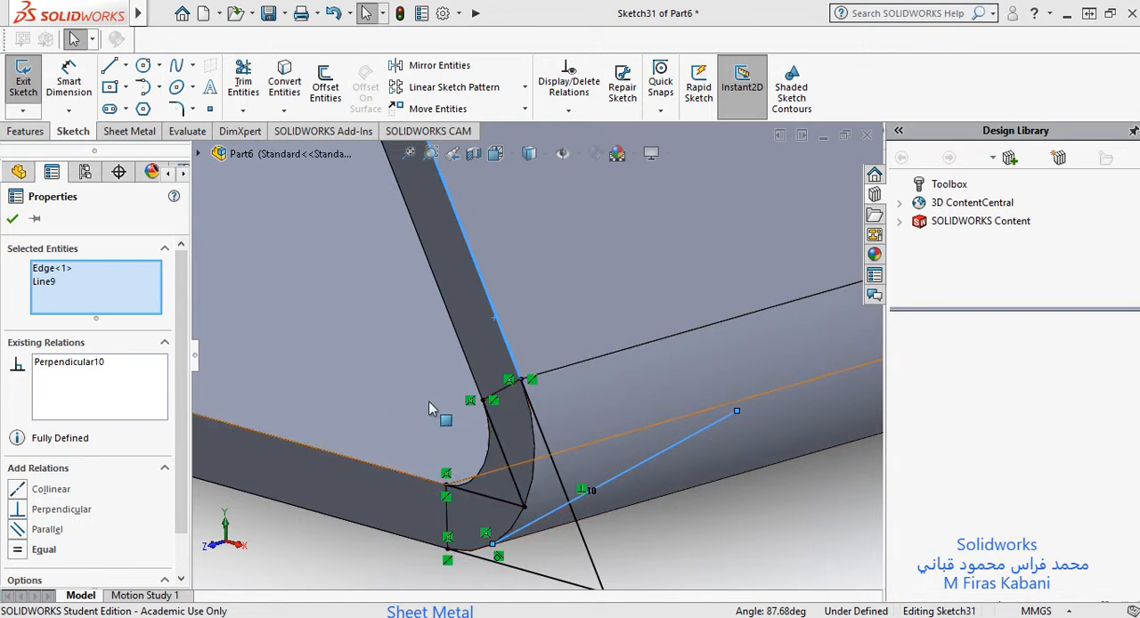
{"action": "left_click", "coordinate": [13, 219]}
{"action": "scroll", "coordinate": [565, 387], "scroll_direction": "up", "scroll_amount": 5}
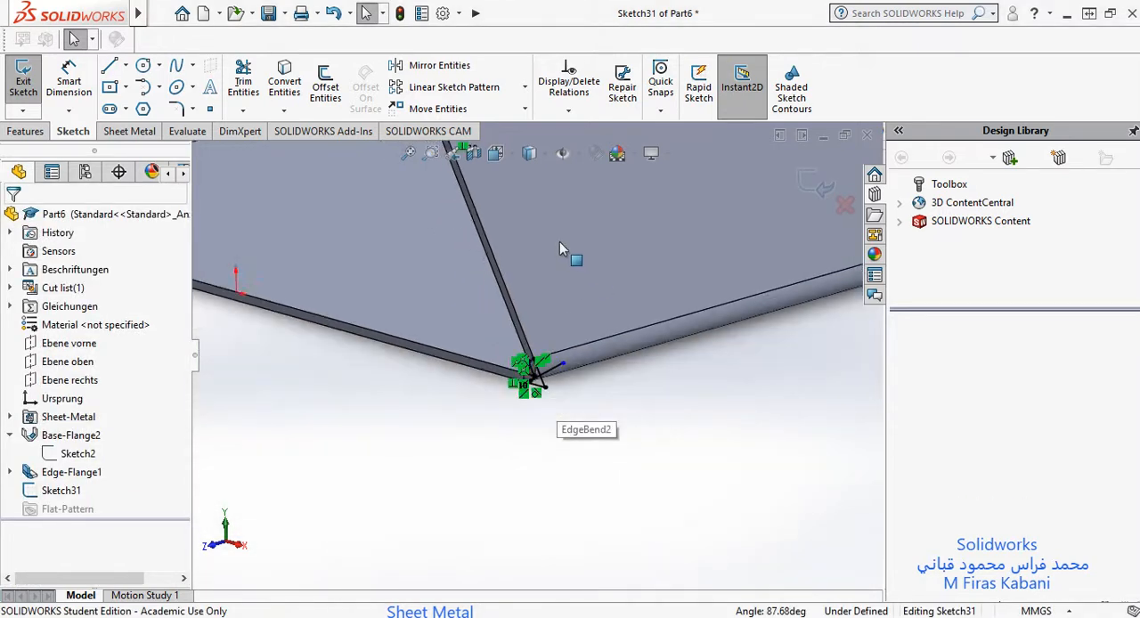
{"action": "scroll", "coordinate": [559, 242], "scroll_direction": "up", "scroll_amount": 8}
{"action": "scroll", "coordinate": [521, 287], "scroll_direction": "down", "scroll_amount": 7}
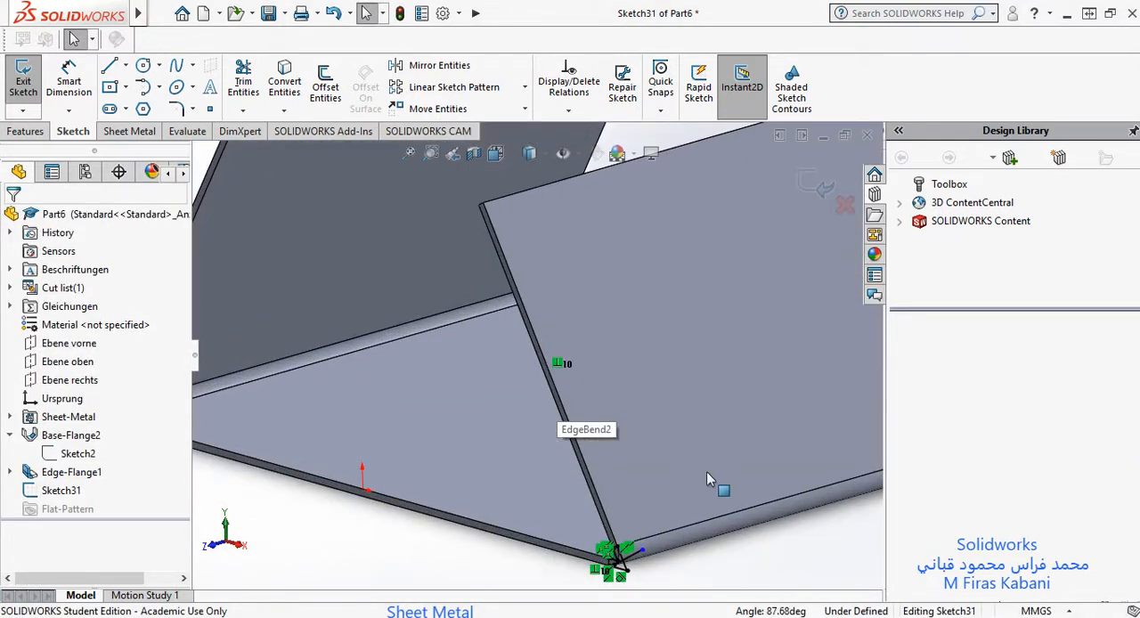
{"action": "scroll", "coordinate": [753, 428], "scroll_direction": "up", "scroll_amount": 5}
{"action": "scroll", "coordinate": [614, 397], "scroll_direction": "down", "scroll_amount": 4}
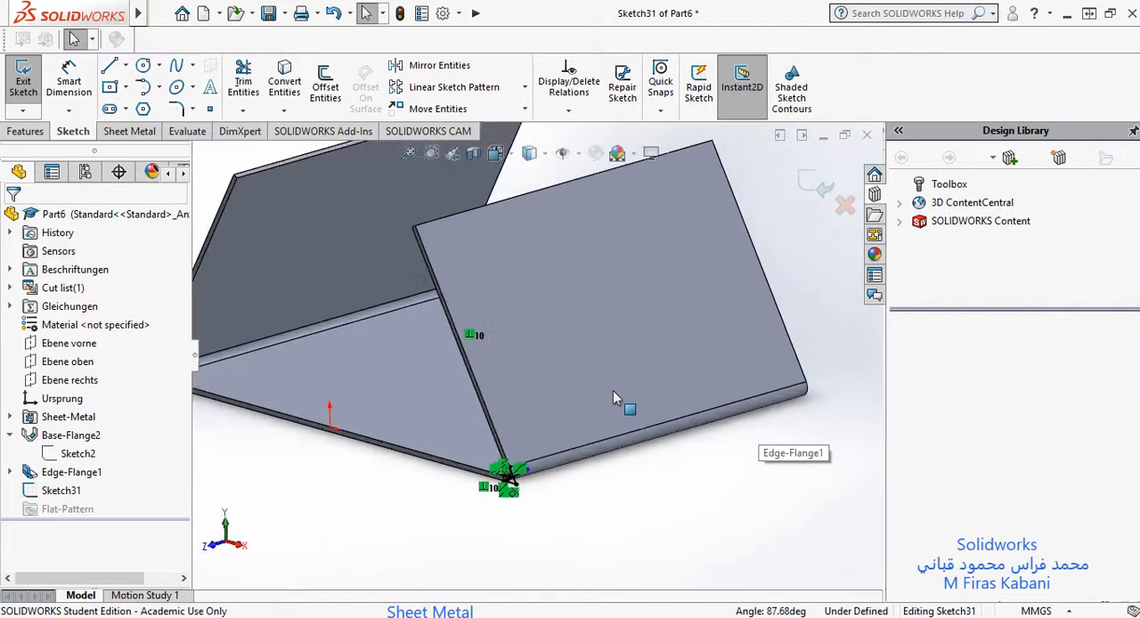
{"action": "scroll", "coordinate": [615, 399], "scroll_direction": "down", "scroll_amount": 2}
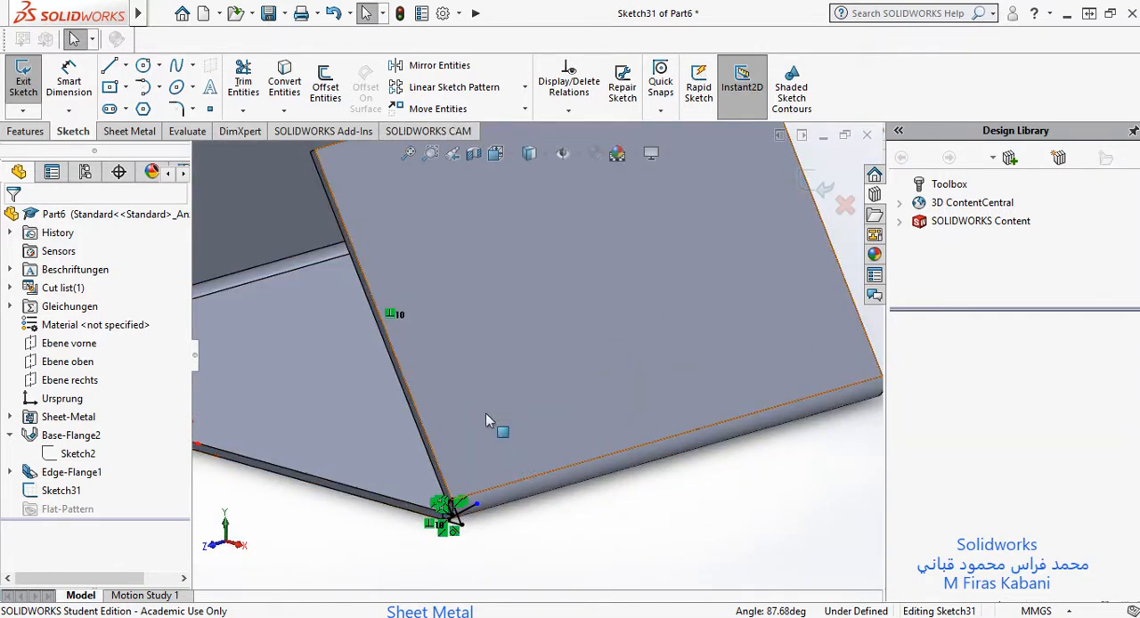
Step: Add a driven dimension from the inner virtual sharp to the short thickness edge at the flange's free end
{"action": "left_click", "coordinate": [55, 75]}
{"action": "scroll", "coordinate": [399, 514], "scroll_direction": "up", "scroll_amount": 2}
{"action": "scroll", "coordinate": [525, 433], "scroll_direction": "down", "scroll_amount": 3}
{"action": "scroll", "coordinate": [511, 338], "scroll_direction": "up", "scroll_amount": 5}
{"action": "scroll", "coordinate": [537, 384], "scroll_direction": "down", "scroll_amount": 5}
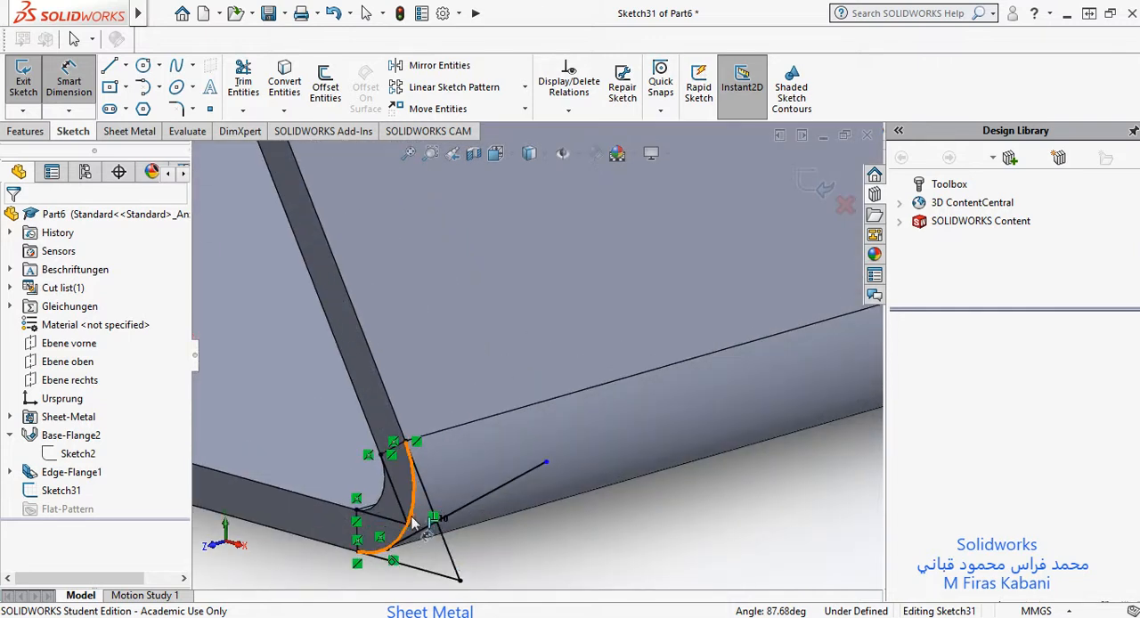
{"action": "left_click", "coordinate": [408, 525]}
{"action": "scroll", "coordinate": [388, 196], "scroll_direction": "up", "scroll_amount": 6}
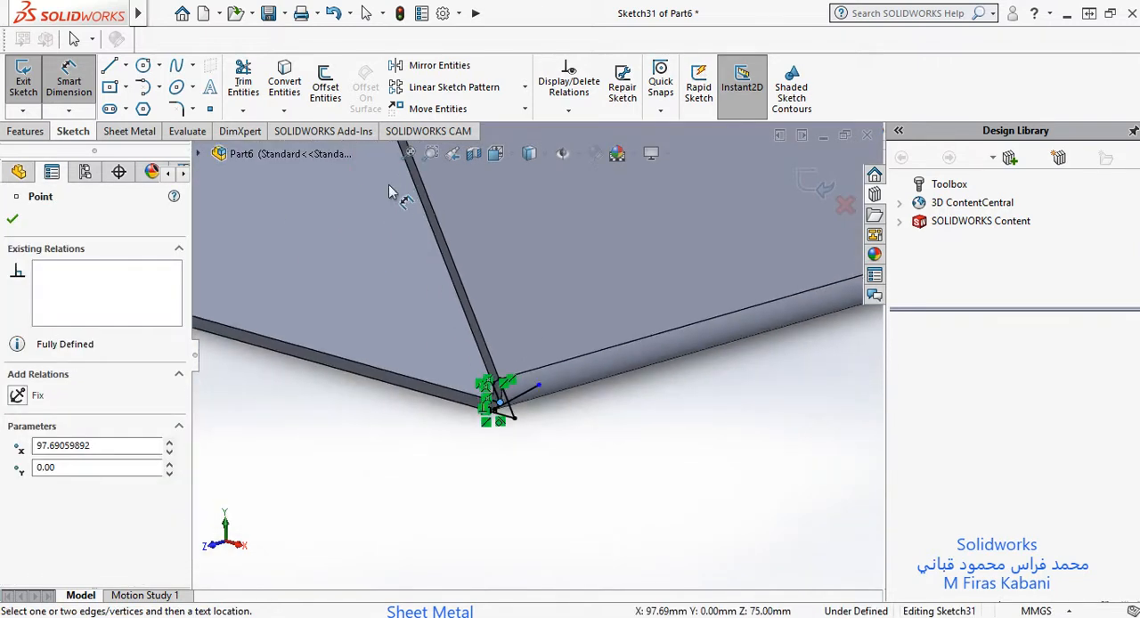
{"action": "scroll", "coordinate": [496, 282], "scroll_direction": "up", "scroll_amount": 2}
{"action": "scroll", "coordinate": [539, 360], "scroll_direction": "down", "scroll_amount": 7}
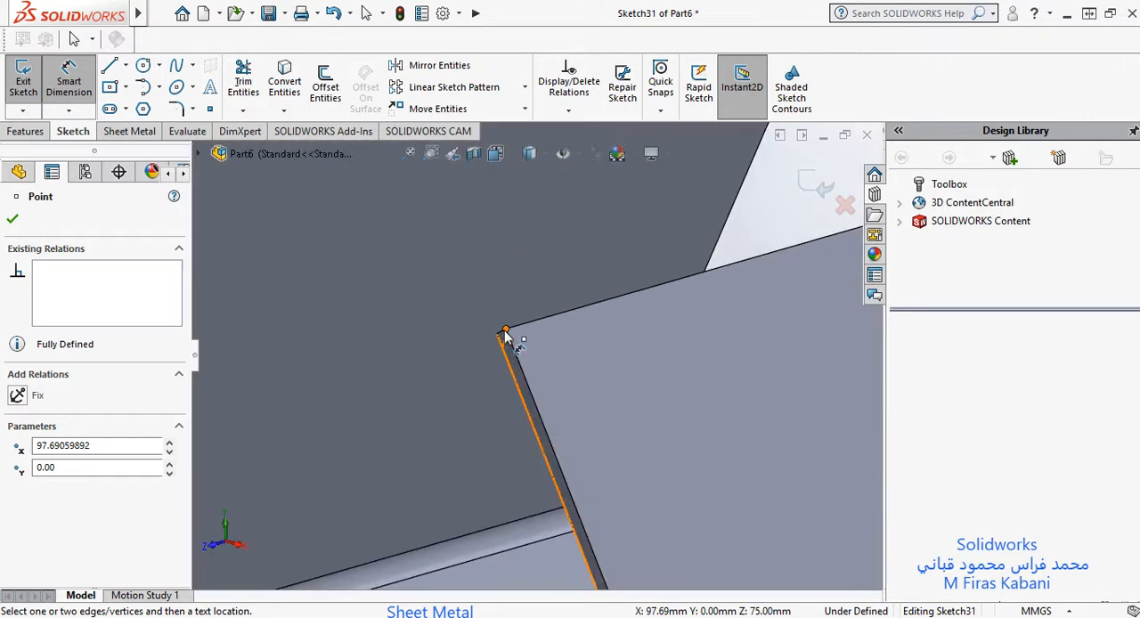
{"action": "scroll", "coordinate": [504, 336], "scroll_direction": "down", "scroll_amount": 3}
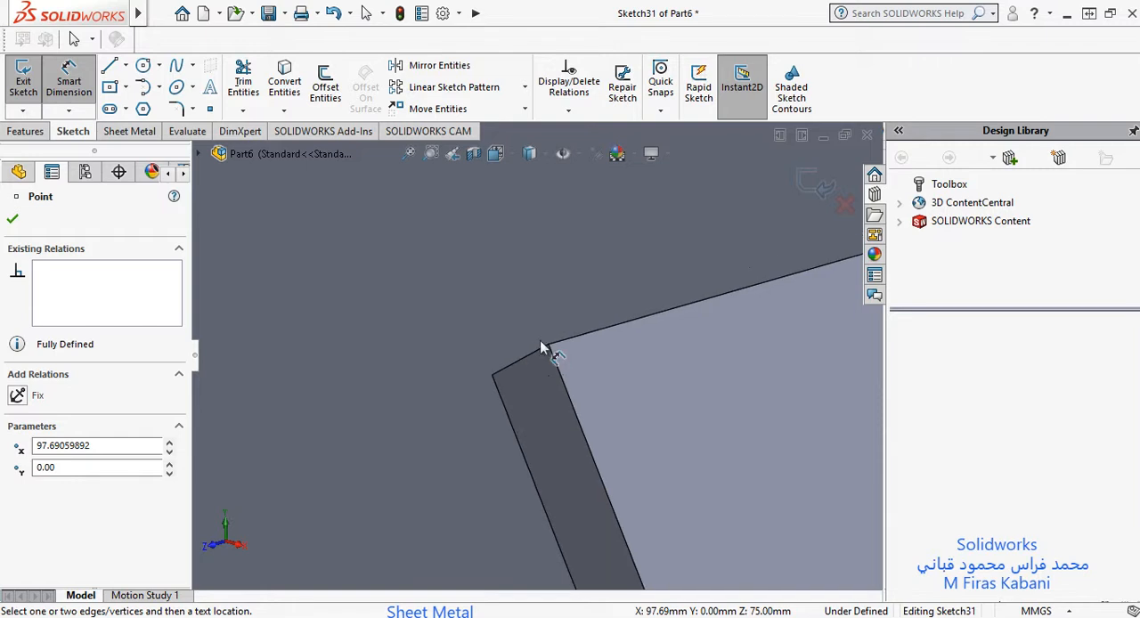
{"action": "left_click", "coordinate": [528, 355]}
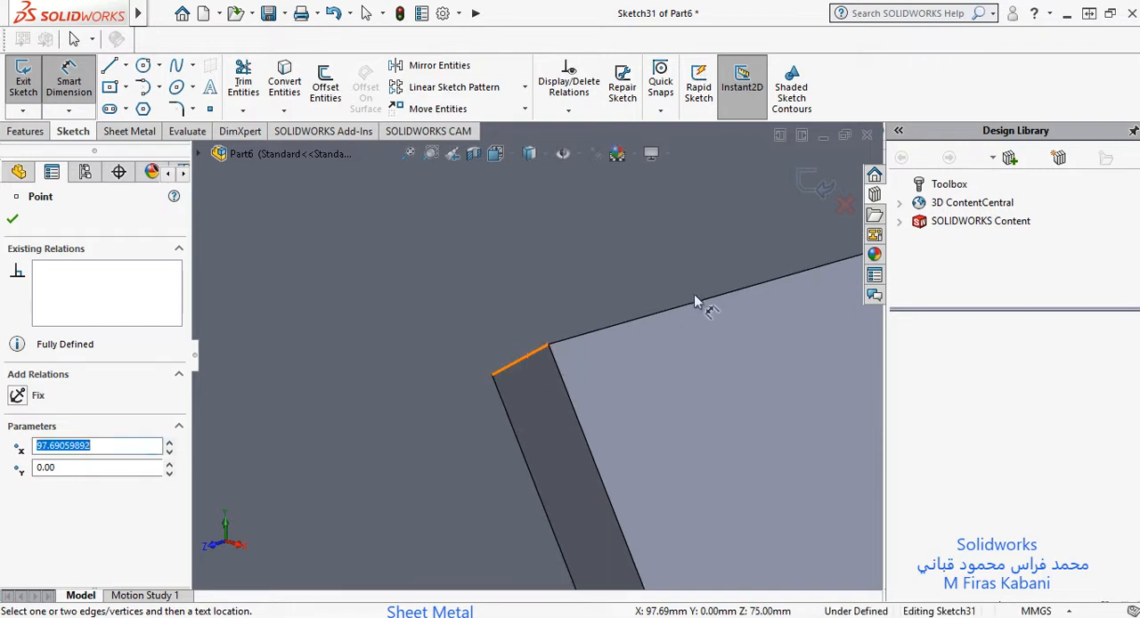
{"action": "scroll", "coordinate": [716, 383], "scroll_direction": "up", "scroll_amount": 10}
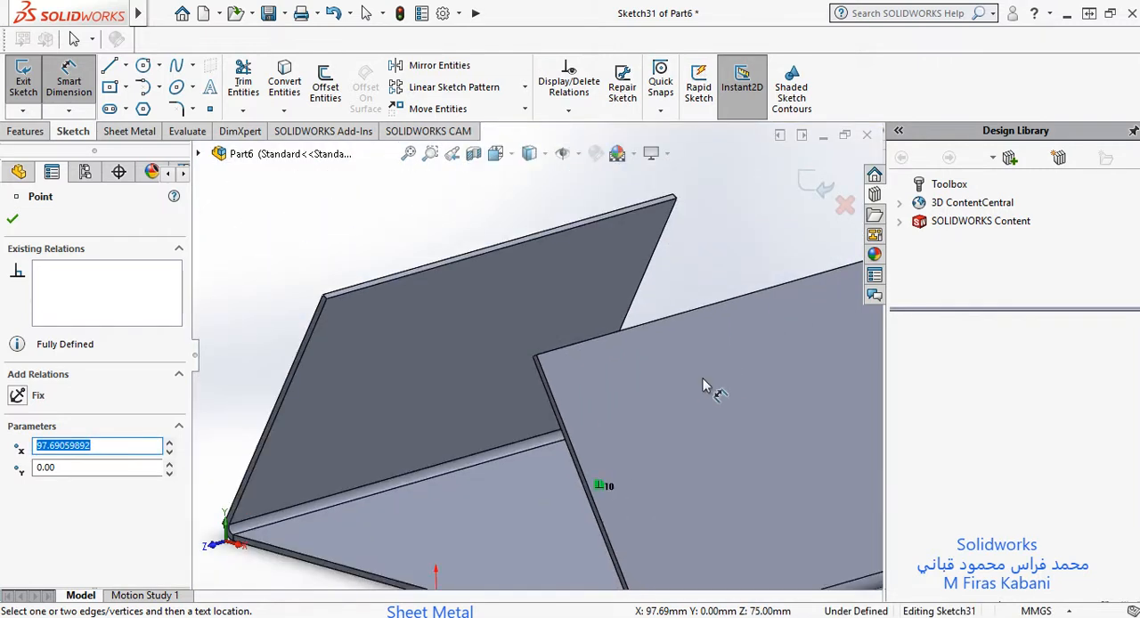
{"action": "scroll", "coordinate": [645, 516], "scroll_direction": "down", "scroll_amount": 3}
{"action": "scroll", "coordinate": [643, 510], "scroll_direction": "down", "scroll_amount": 4}
{"action": "scroll", "coordinate": [631, 454], "scroll_direction": "up", "scroll_amount": 6}
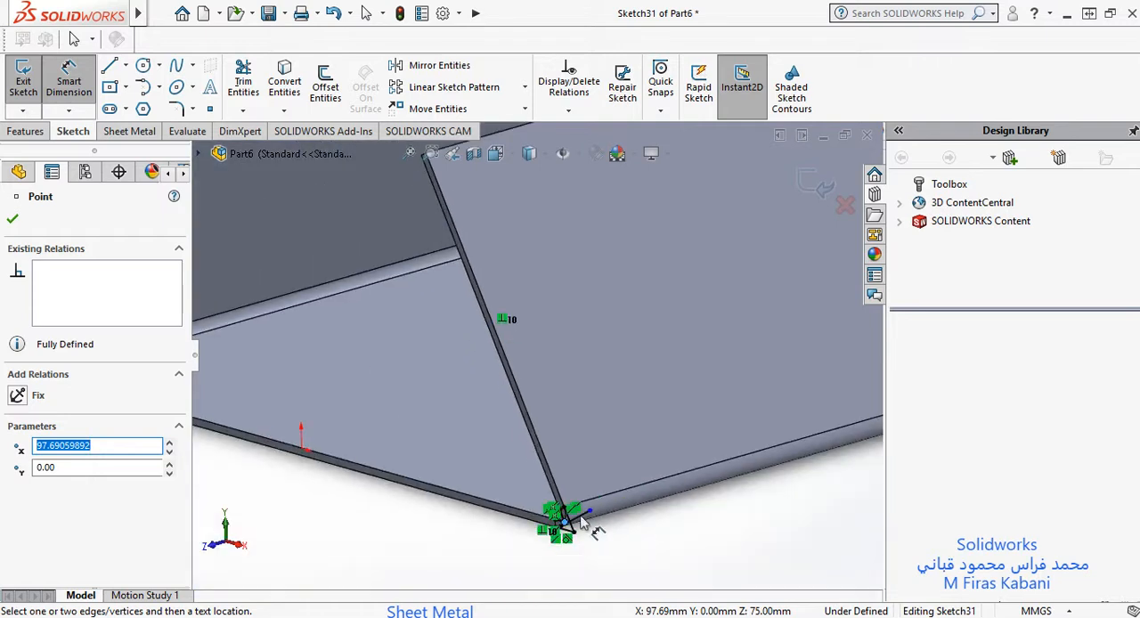
{"action": "scroll", "coordinate": [581, 521], "scroll_direction": "down", "scroll_amount": 3}
{"action": "scroll", "coordinate": [454, 354], "scroll_direction": "up", "scroll_amount": 2}
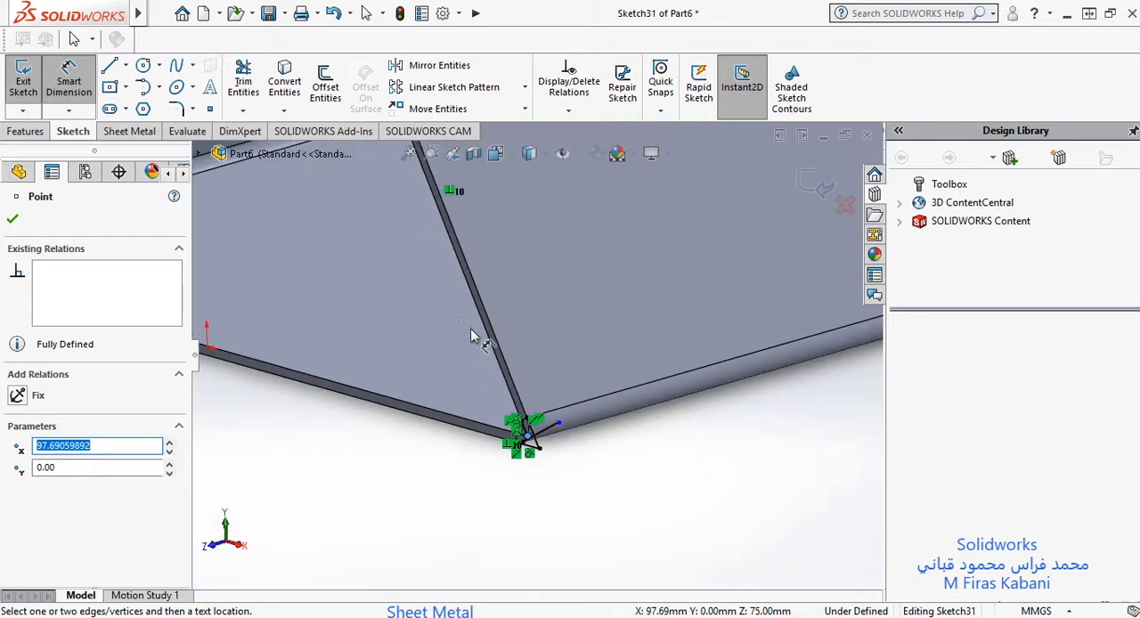
{"action": "scroll", "coordinate": [481, 305], "scroll_direction": "up", "scroll_amount": 4}
{"action": "scroll", "coordinate": [499, 287], "scroll_direction": "down", "scroll_amount": 6}
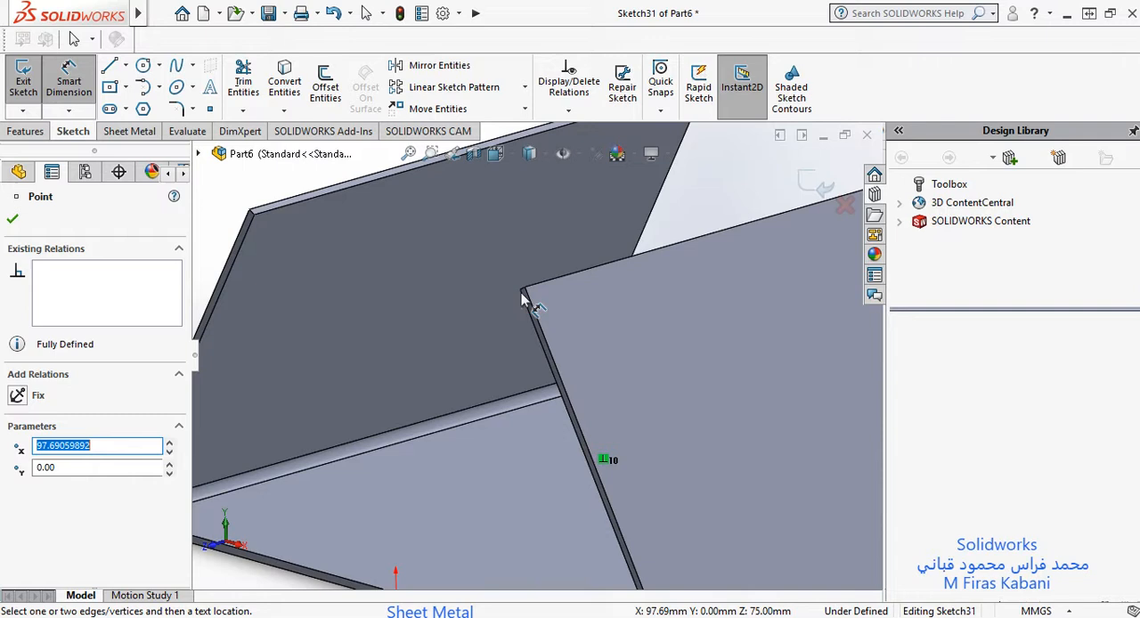
{"action": "scroll", "coordinate": [526, 298], "scroll_direction": "down", "scroll_amount": 3}
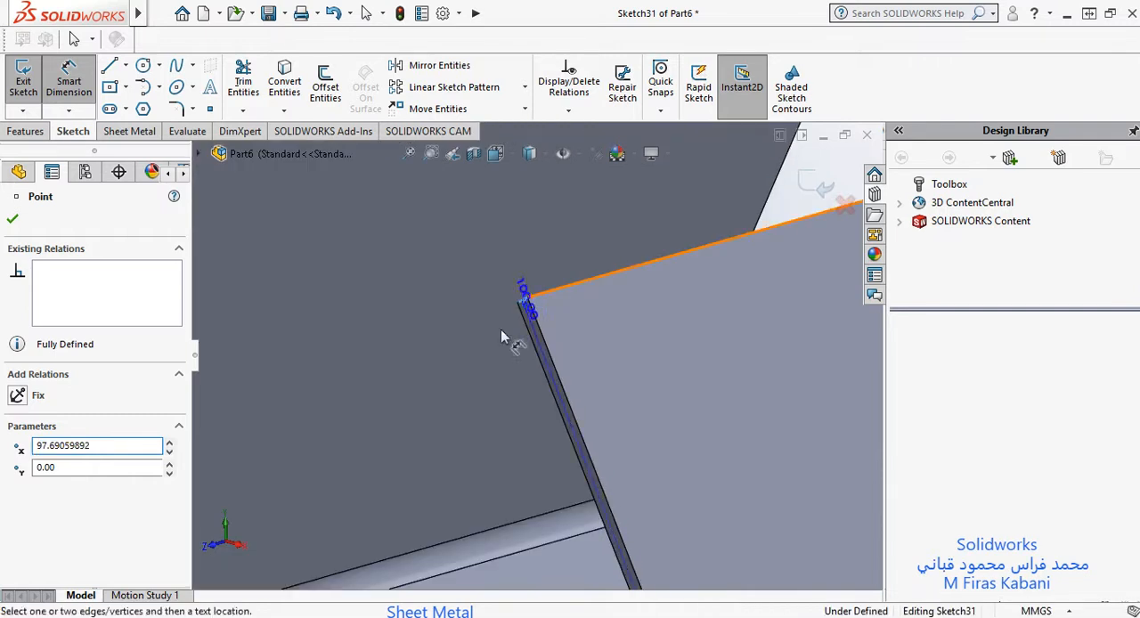
{"action": "scroll", "coordinate": [426, 425], "scroll_direction": "up", "scroll_amount": 6}
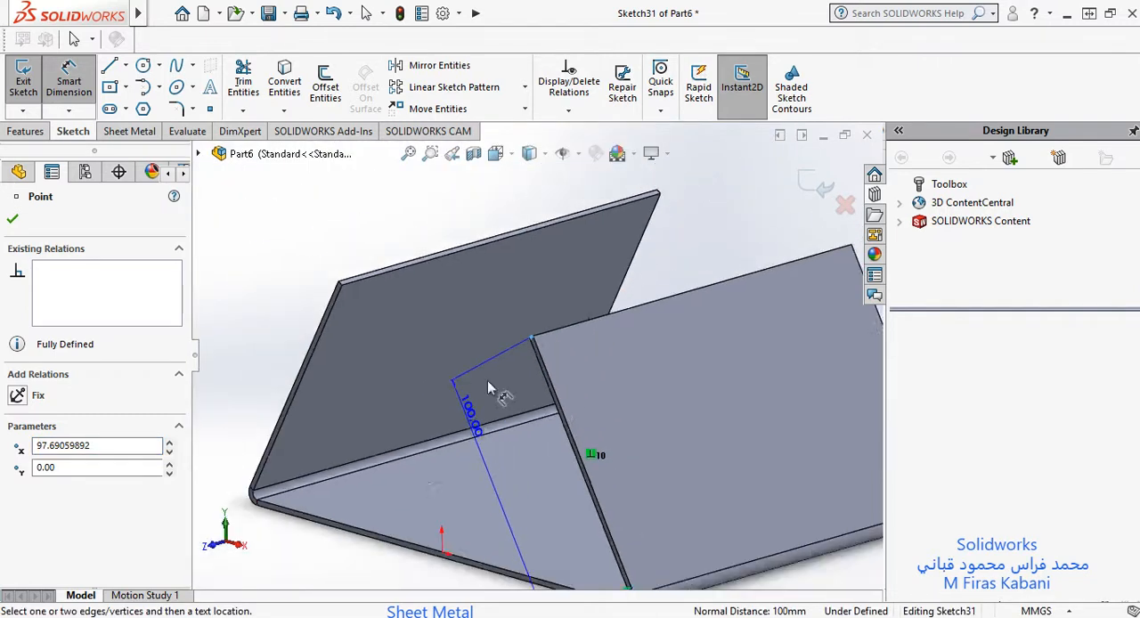
{"action": "left_click", "coordinate": [472, 454]}
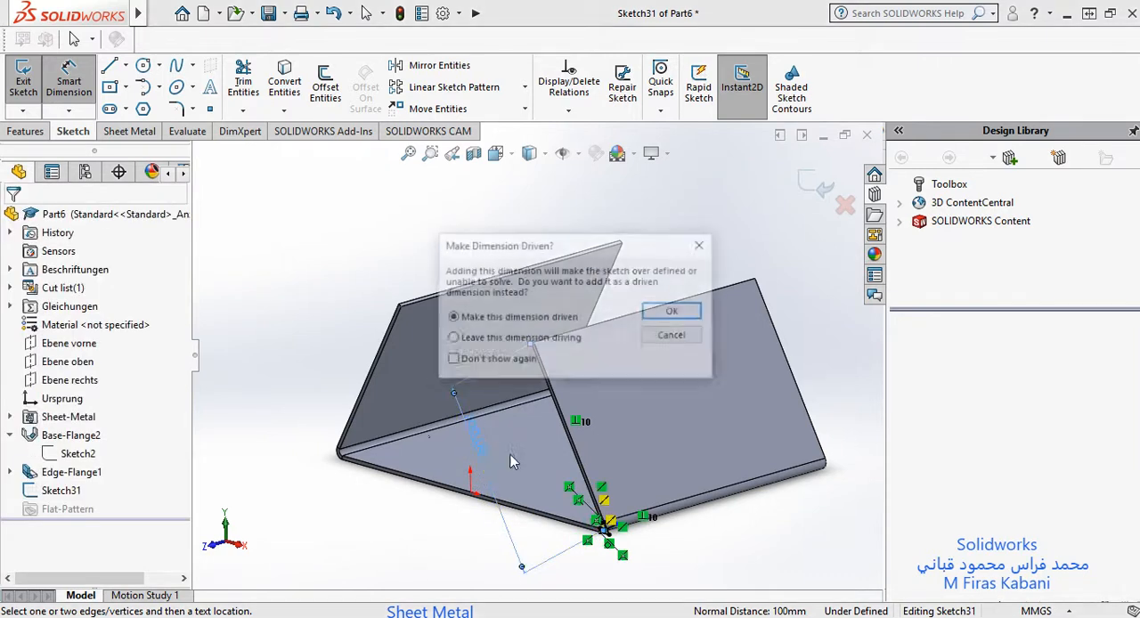
{"action": "left_click", "coordinate": [669, 312]}
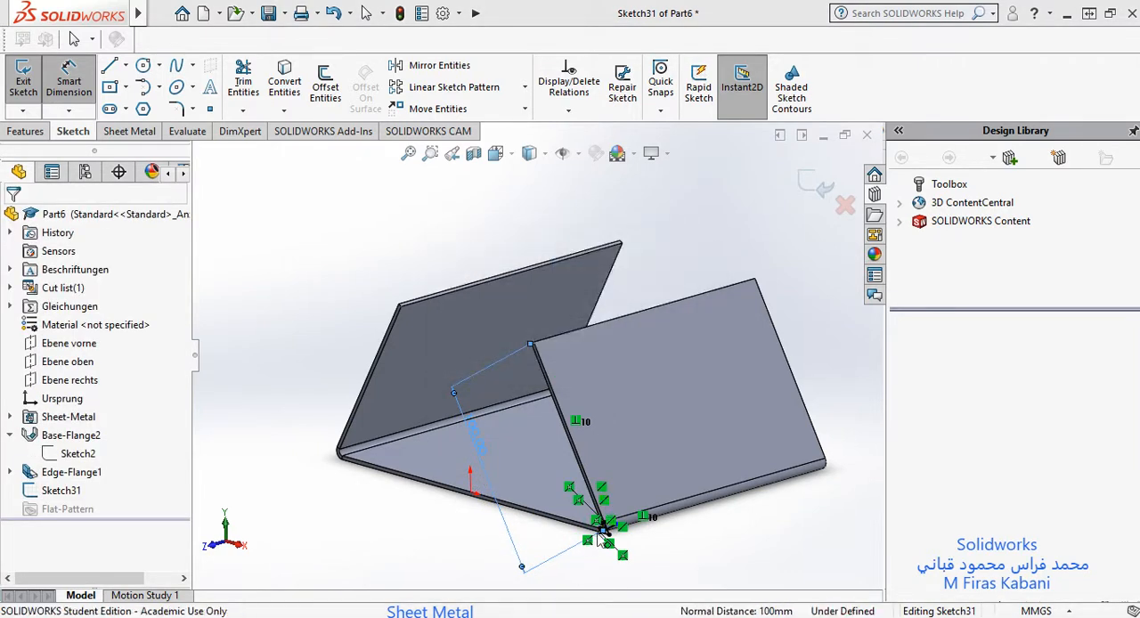
Step: Add a driven dimension from the outer virtual sharp to the same end edge of the flange
{"action": "left_click", "coordinate": [602, 537]}
{"action": "scroll", "coordinate": [602, 534], "scroll_direction": "down", "scroll_amount": 8}
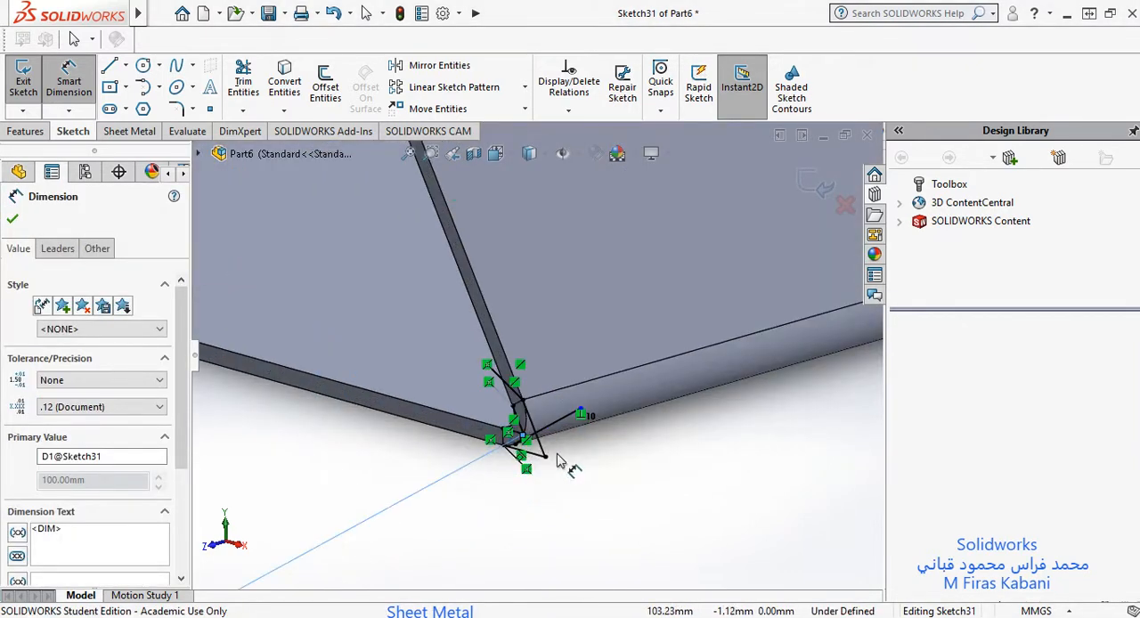
{"action": "scroll", "coordinate": [559, 460], "scroll_direction": "down", "scroll_amount": 3}
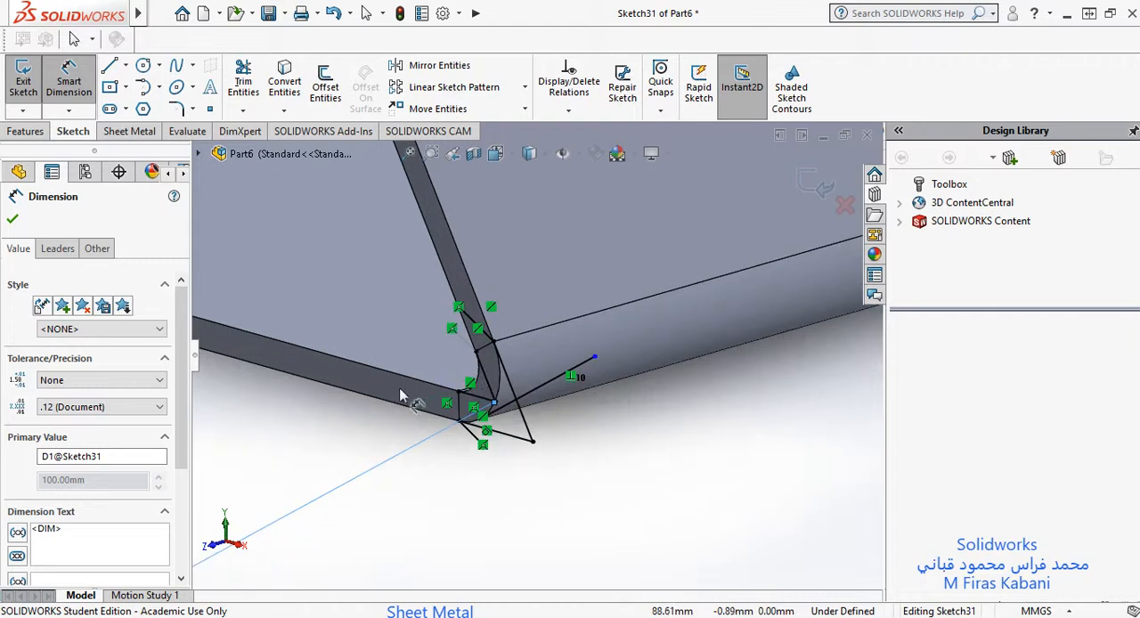
{"action": "left_click", "coordinate": [532, 442]}
{"action": "scroll", "coordinate": [423, 281], "scroll_direction": "up", "scroll_amount": 10}
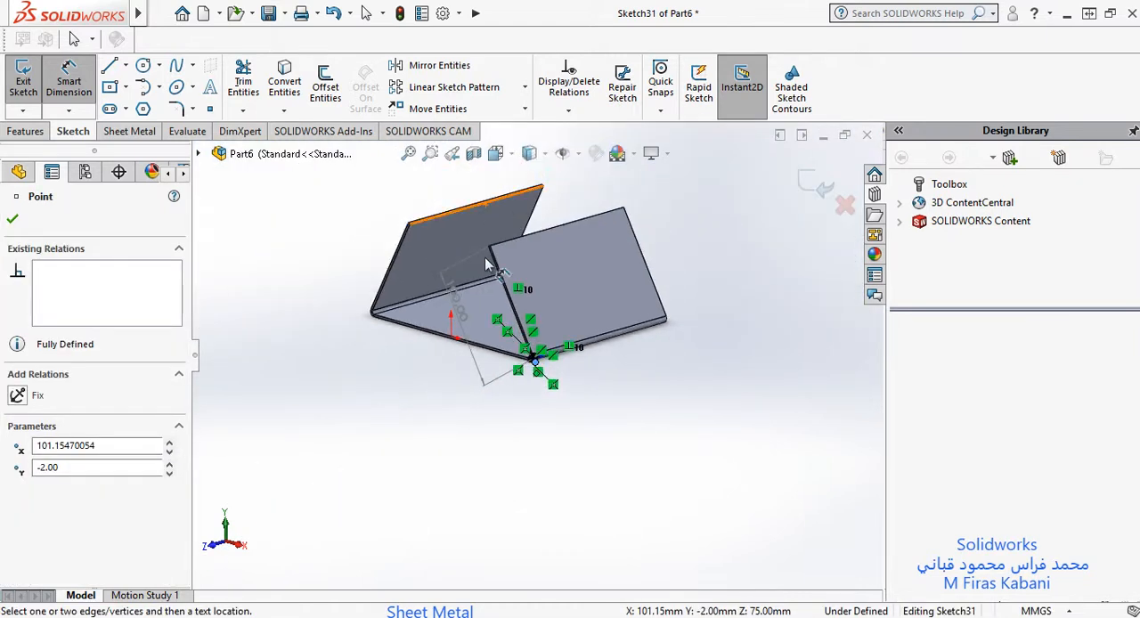
{"action": "scroll", "coordinate": [486, 259], "scroll_direction": "down", "scroll_amount": 8}
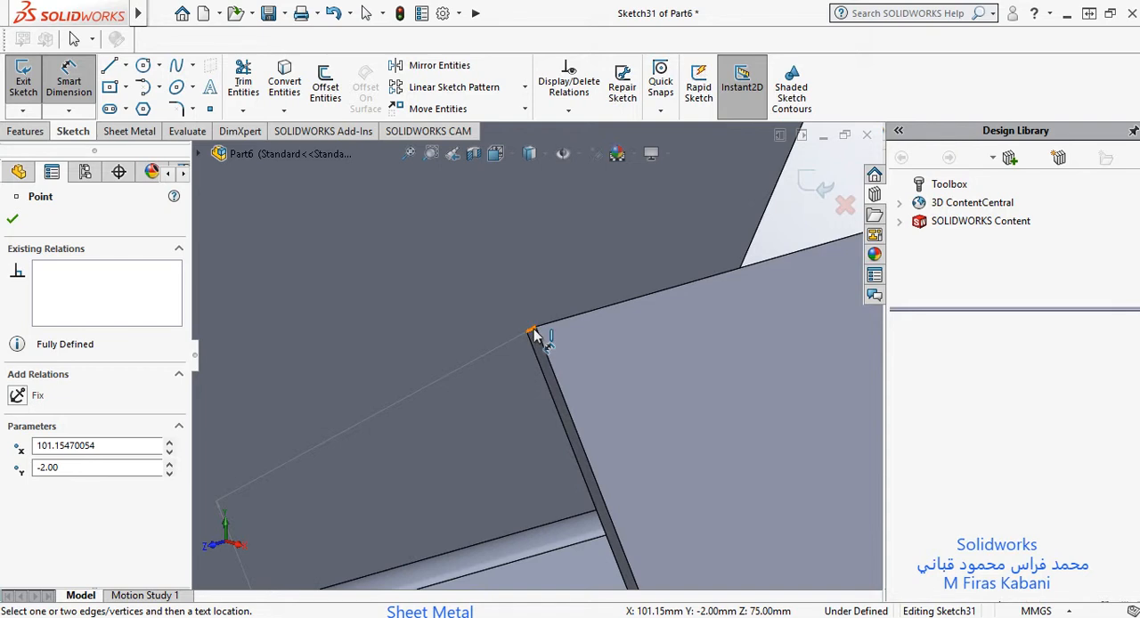
{"action": "left_click", "coordinate": [533, 332]}
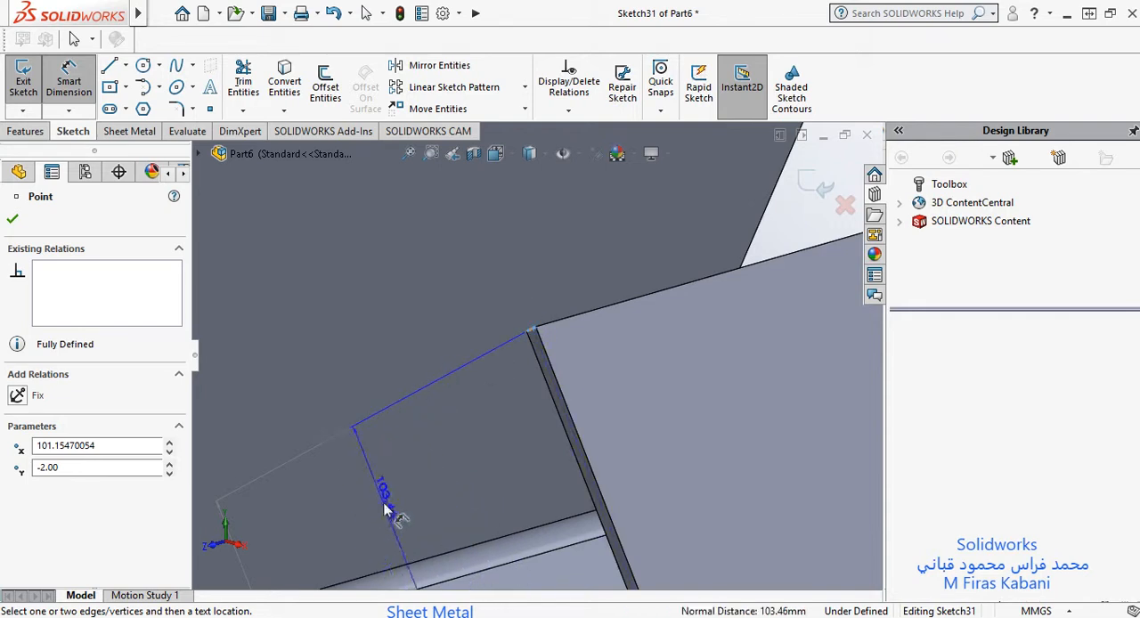
{"action": "scroll", "coordinate": [387, 508], "scroll_direction": "up", "scroll_amount": 5}
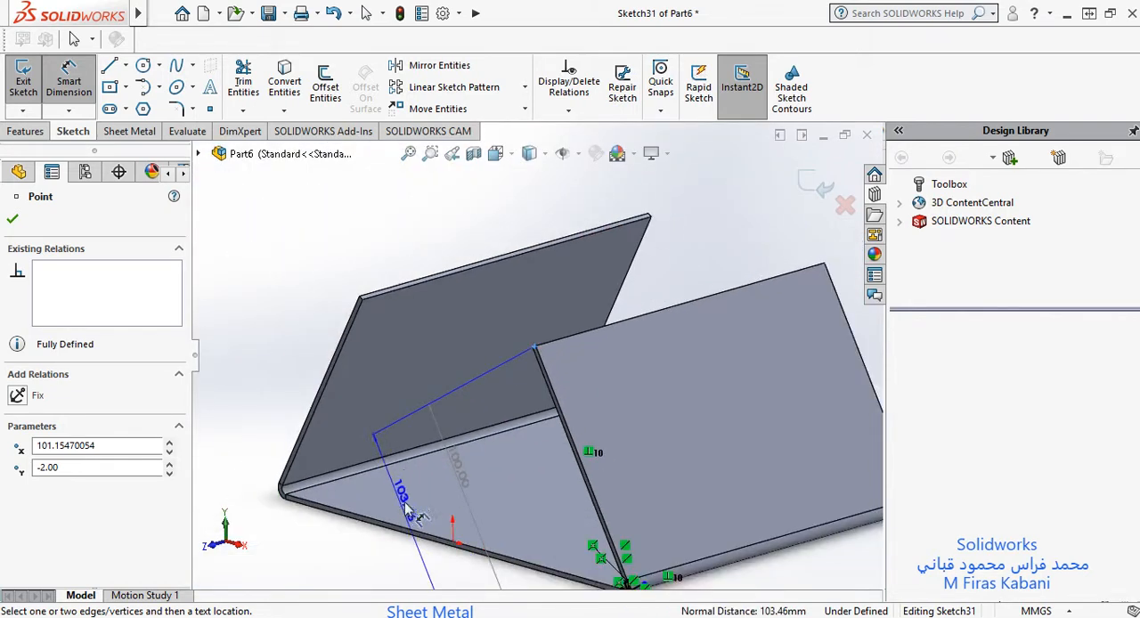
{"action": "left_click", "coordinate": [441, 488]}
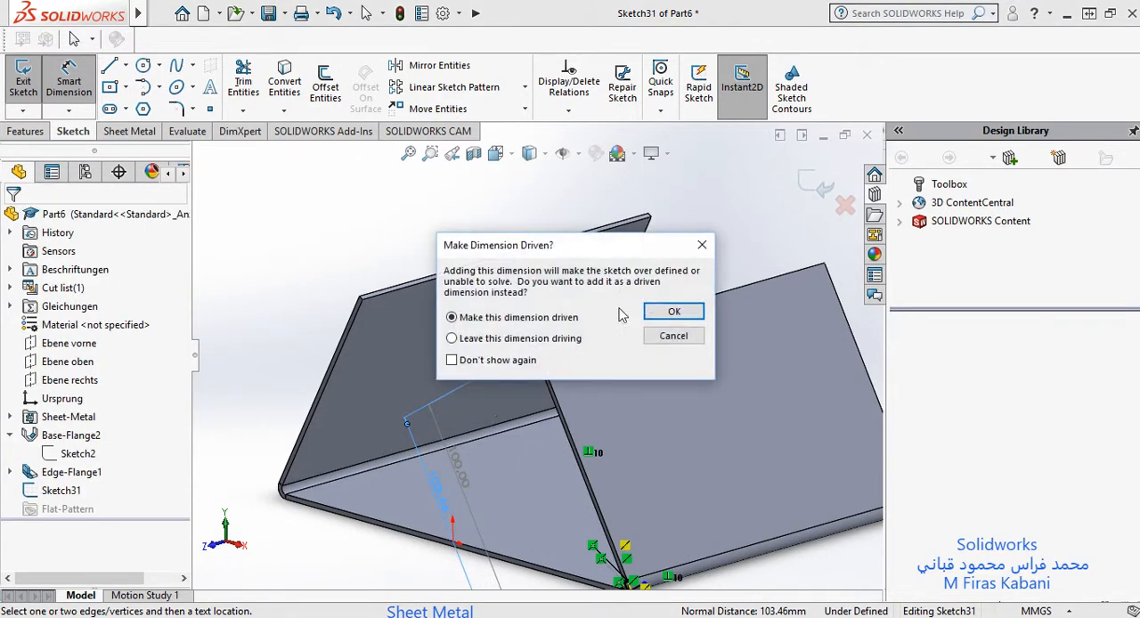
{"action": "left_click", "coordinate": [674, 311]}
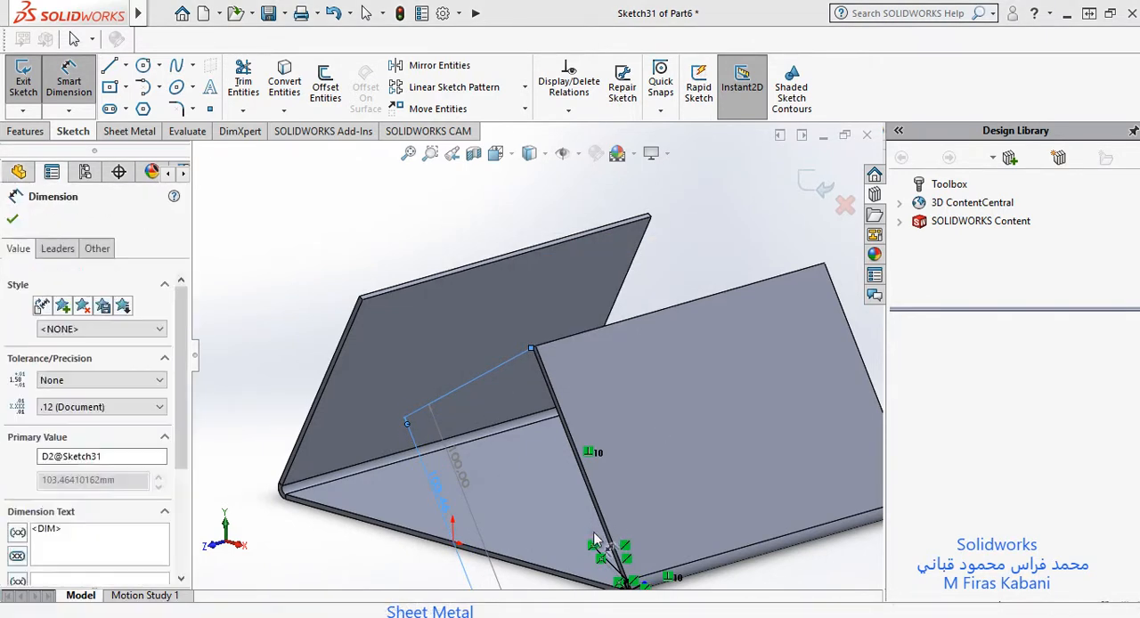
Step: Add a driven dimension from the bend's tangent line to the short thickness edge at the flange's free end
{"action": "scroll", "coordinate": [623, 556], "scroll_direction": "up", "scroll_amount": 2}
{"action": "scroll", "coordinate": [619, 547], "scroll_direction": "down", "scroll_amount": 5}
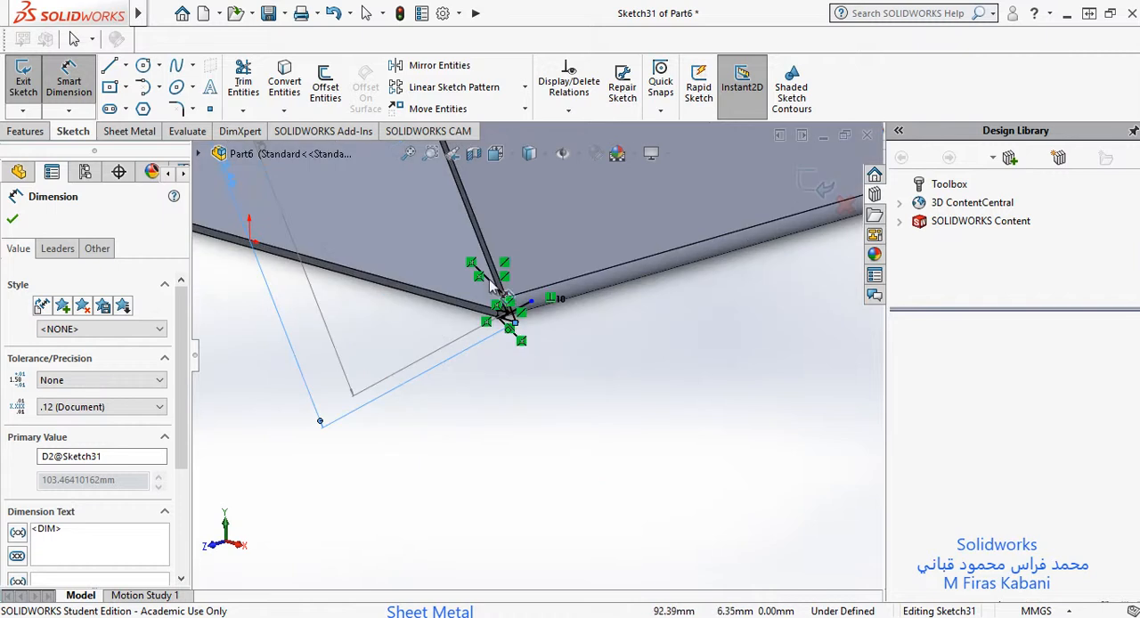
{"action": "middle_click_drag", "start_coordinate": [477, 233], "coordinate": [481, 248]}
{"action": "scroll", "coordinate": [538, 367], "scroll_direction": "down", "scroll_amount": 3}
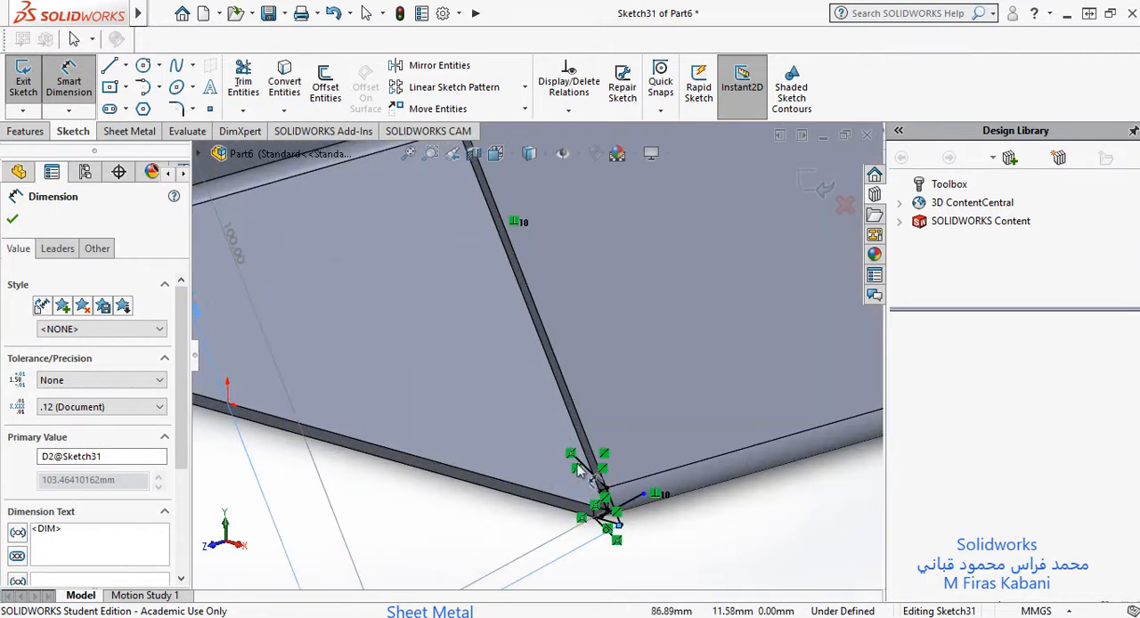
{"action": "scroll", "coordinate": [623, 516], "scroll_direction": "down", "scroll_amount": 8}
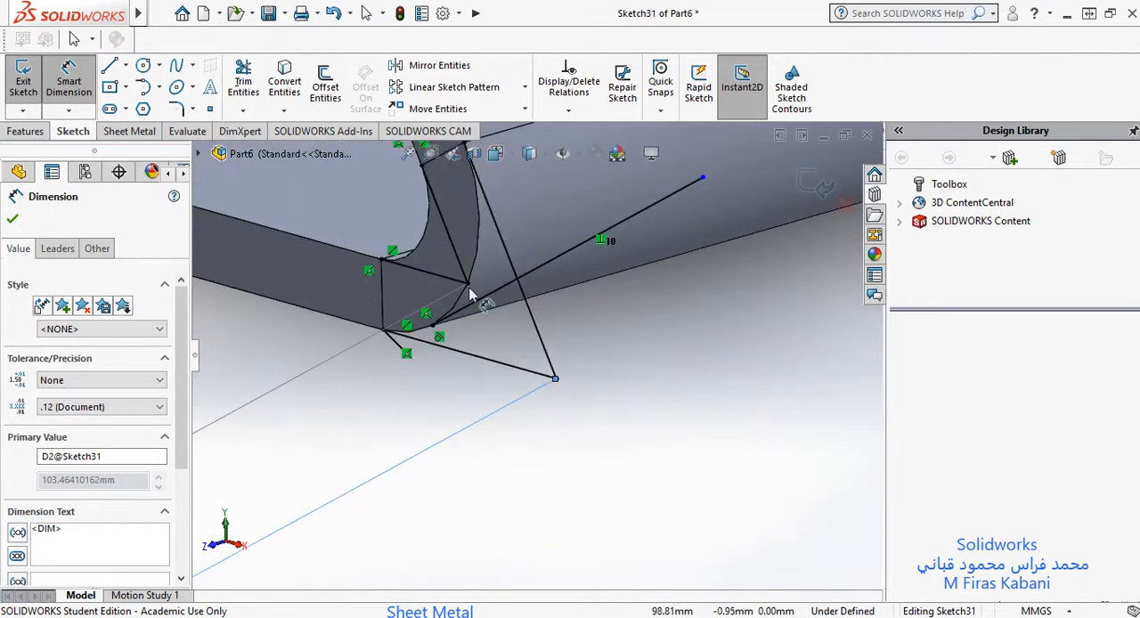
{"action": "middle_click_drag", "start_coordinate": [470, 239], "coordinate": [535, 280]}
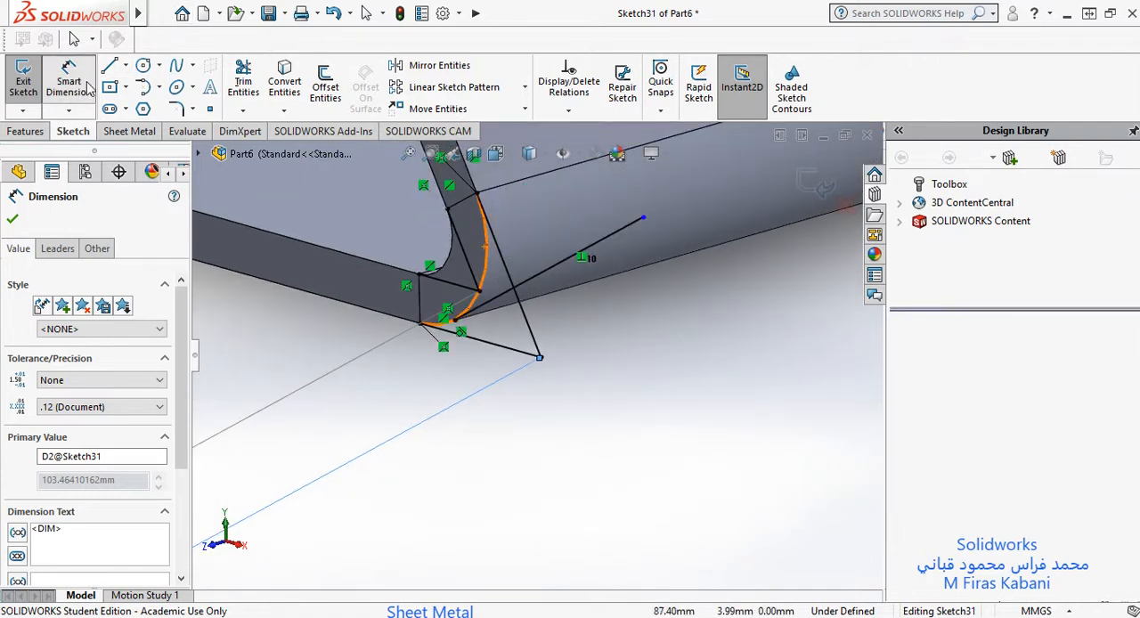
{"action": "left_click", "coordinate": [508, 256]}
{"action": "mouse_move", "coordinate": [503, 249]}
{"action": "middle_mouse_down"}
{"action": "mouse_move", "coordinate": [470, 204]}
{"action": "mouse_move", "coordinate": [464, 214]}
{"action": "mouse_move", "coordinate": [485, 206]}
{"action": "middle_mouse_up"}
{"action": "scroll", "coordinate": [486, 209], "scroll_direction": "up", "scroll_amount": 3}
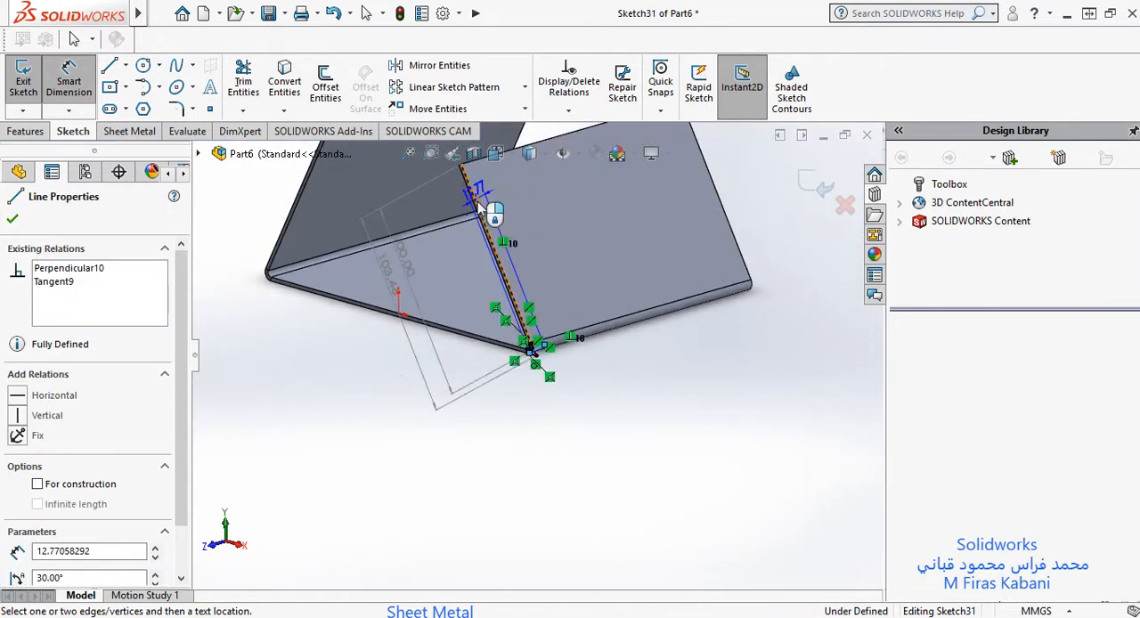
{"action": "scroll", "coordinate": [488, 250], "scroll_direction": "down", "scroll_amount": 6}
{"action": "scroll", "coordinate": [541, 283], "scroll_direction": "down", "scroll_amount": 3}
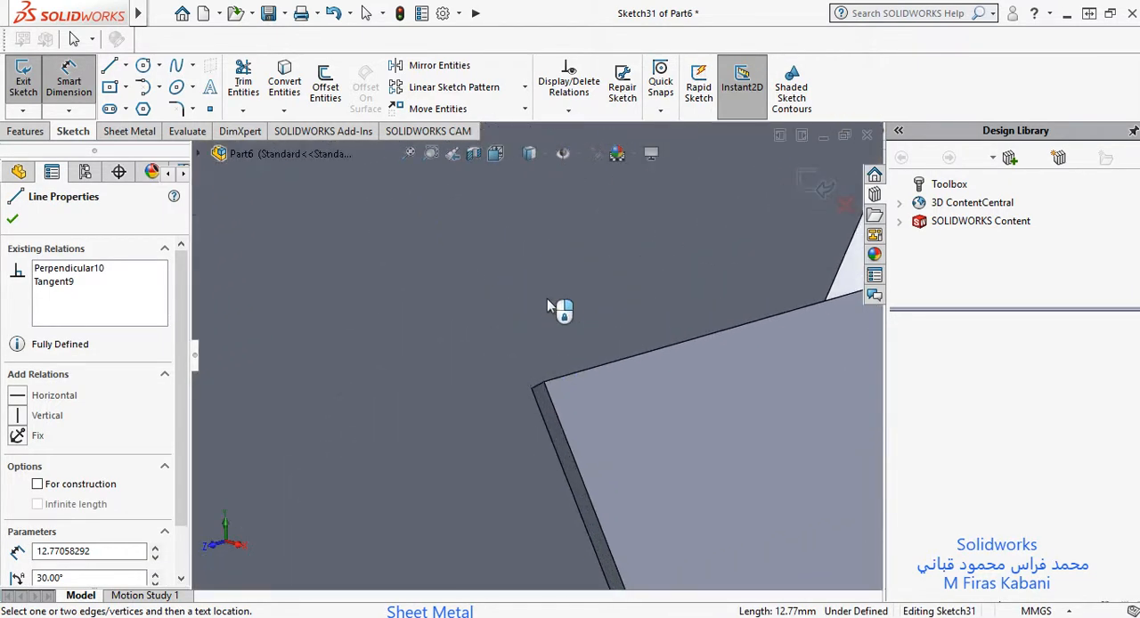
{"action": "scroll", "coordinate": [516, 392], "scroll_direction": "up", "scroll_amount": 3}
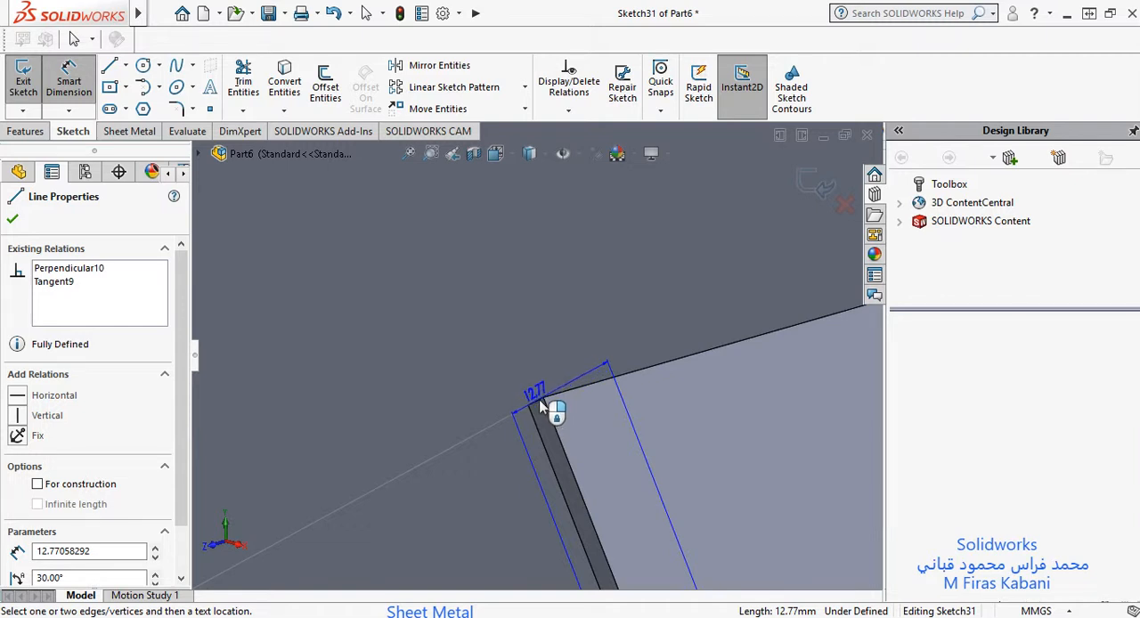
{"action": "left_click", "coordinate": [539, 405]}
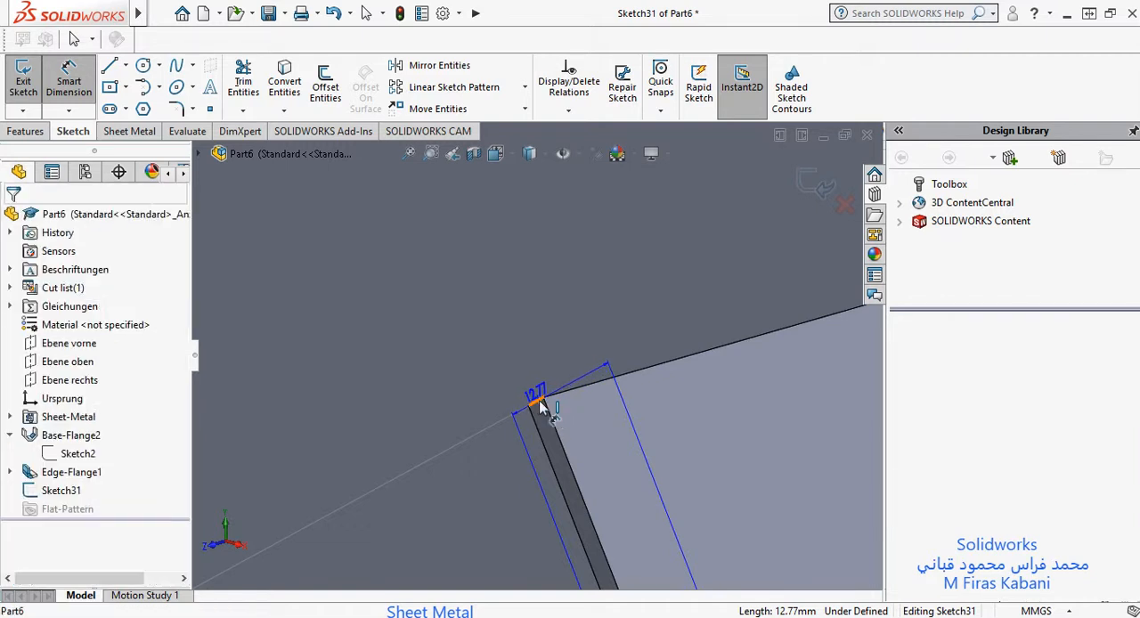
{"action": "scroll", "coordinate": [488, 469], "scroll_direction": "up", "scroll_amount": 3}
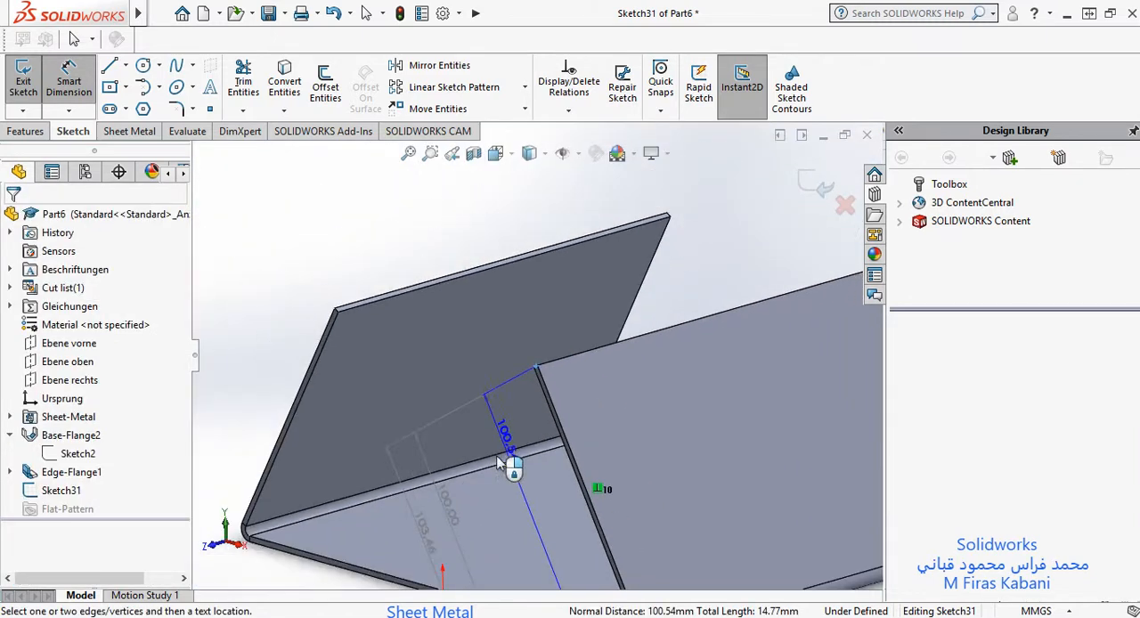
{"action": "left_click", "coordinate": [443, 538]}
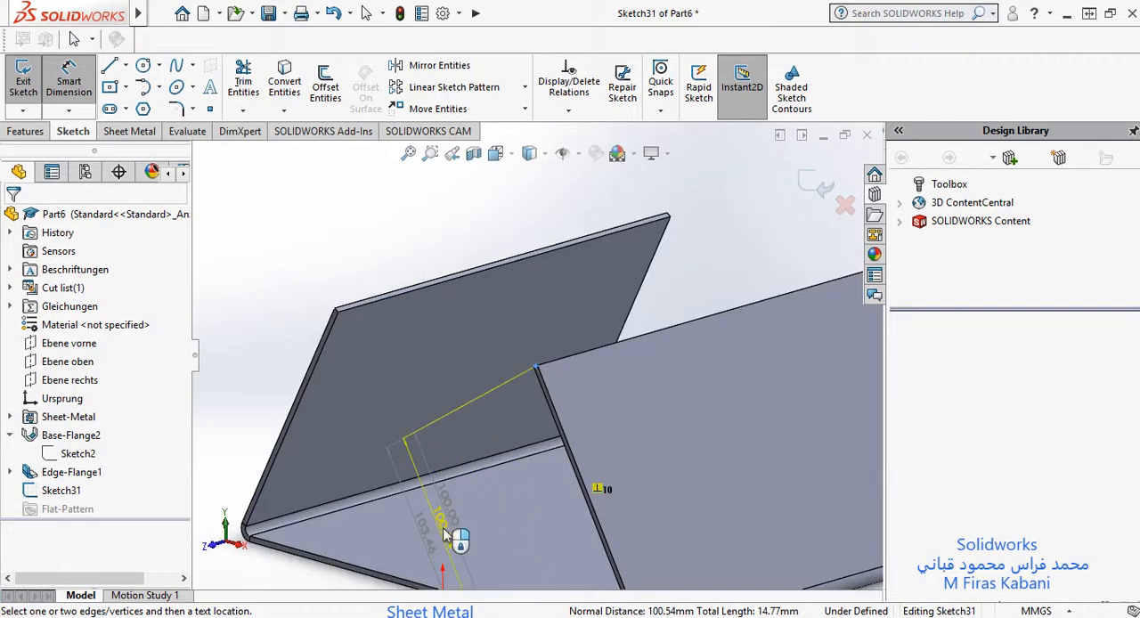
{"action": "left_click", "coordinate": [668, 312]}
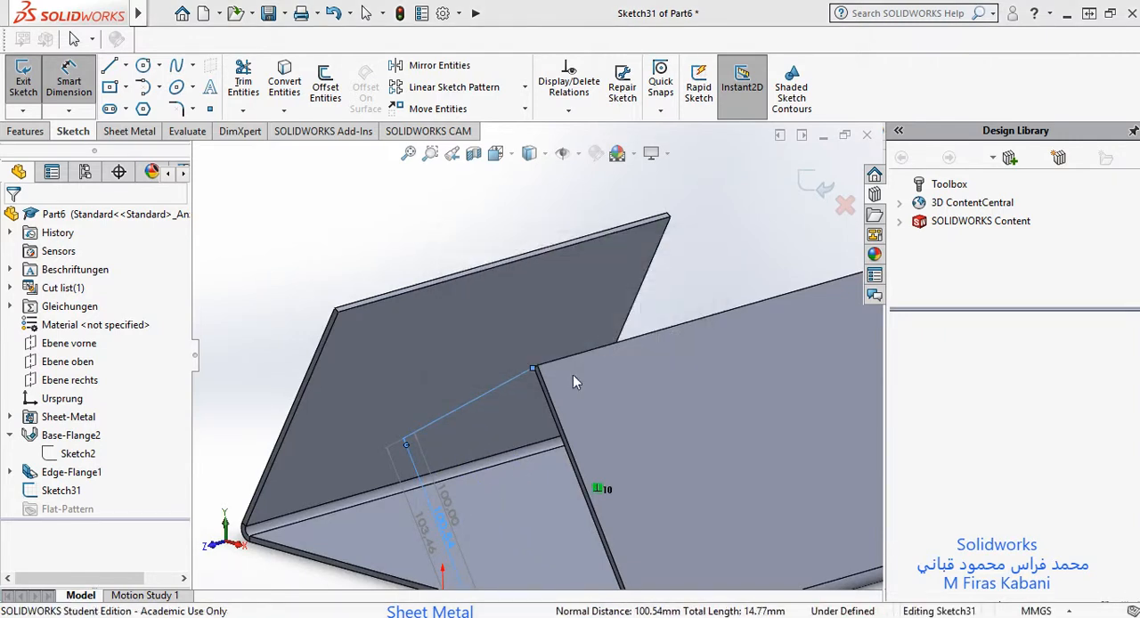
{"action": "scroll", "coordinate": [516, 461], "scroll_direction": "up", "scroll_amount": 6}
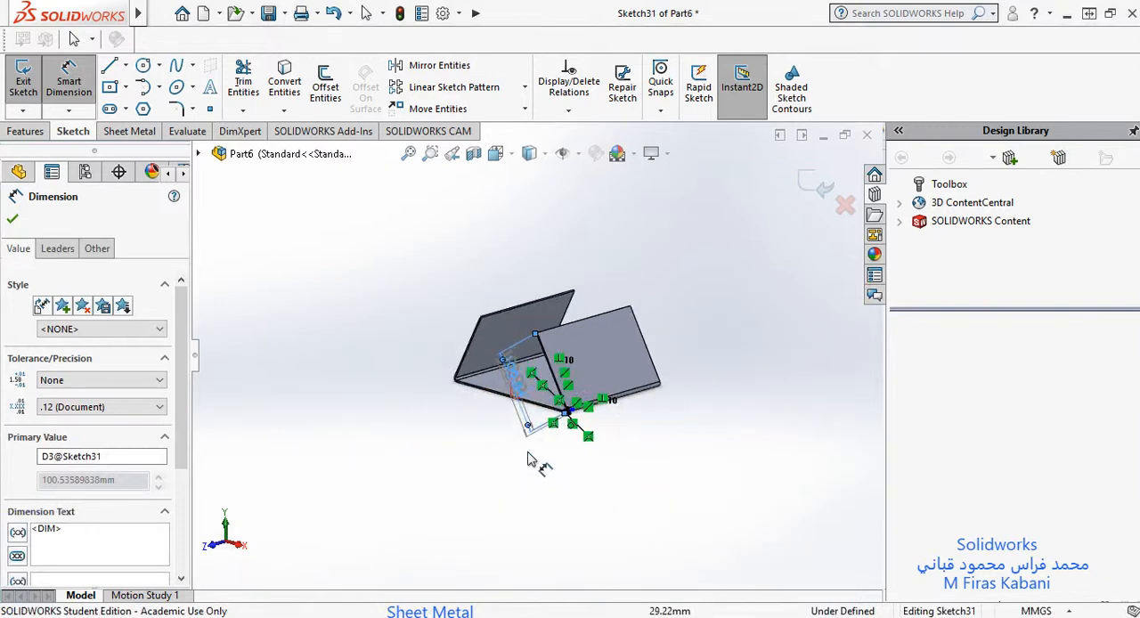
{"action": "scroll", "coordinate": [530, 465], "scroll_direction": "down", "scroll_amount": 2}
{"action": "left_click", "coordinate": [13, 219]}
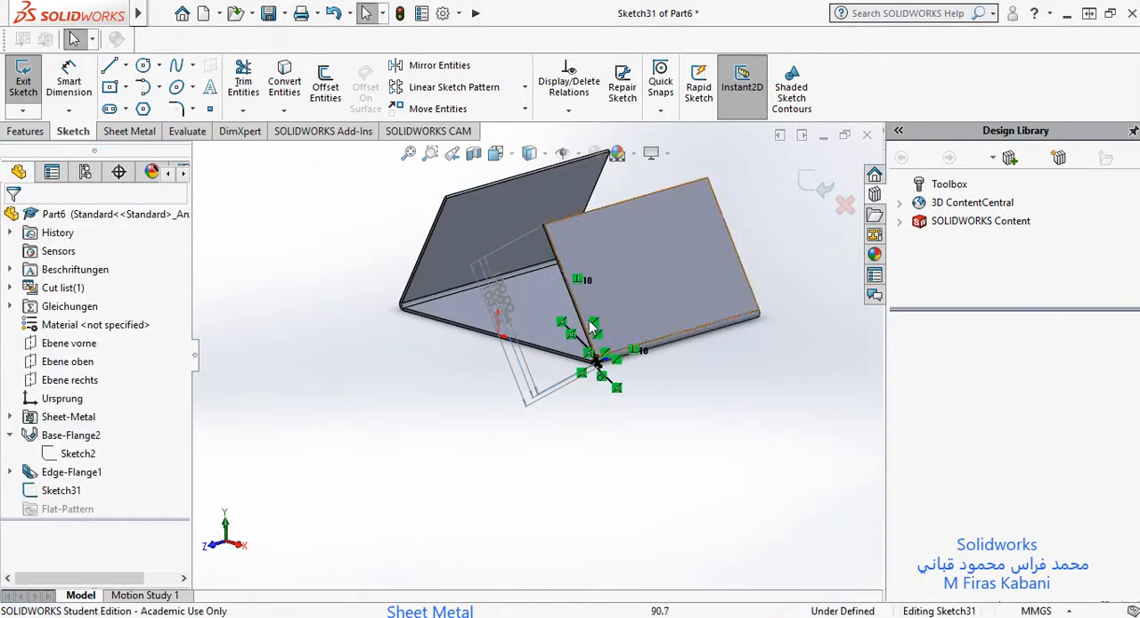
{"action": "scroll", "coordinate": [570, 338], "scroll_direction": "up", "scroll_amount": 3}
{"action": "scroll", "coordinate": [588, 327], "scroll_direction": "down", "scroll_amount": 3}
{"action": "scroll", "coordinate": [552, 352], "scroll_direction": "down", "scroll_amount": 3}
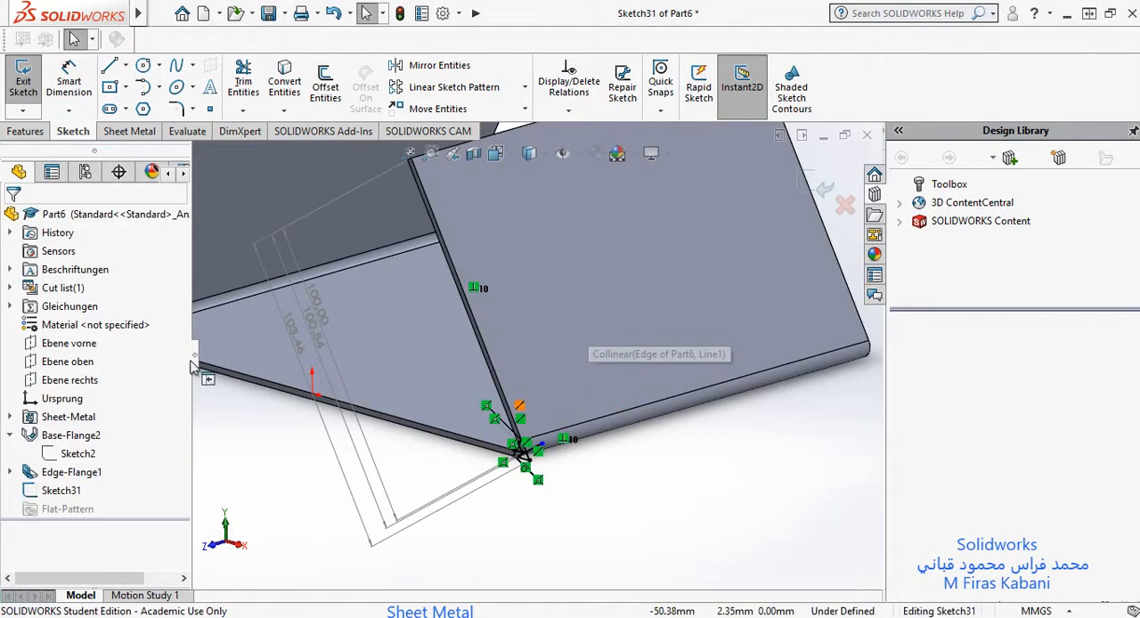
{"action": "left_click", "coordinate": [66, 471]}
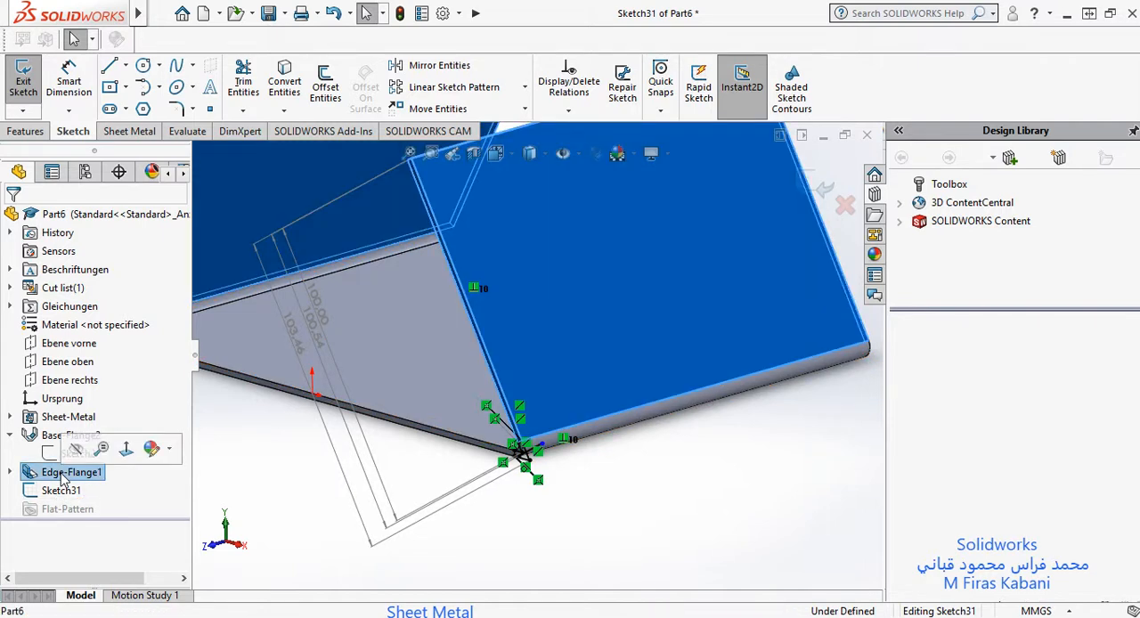
{"action": "right_click", "coordinate": [67, 472]}
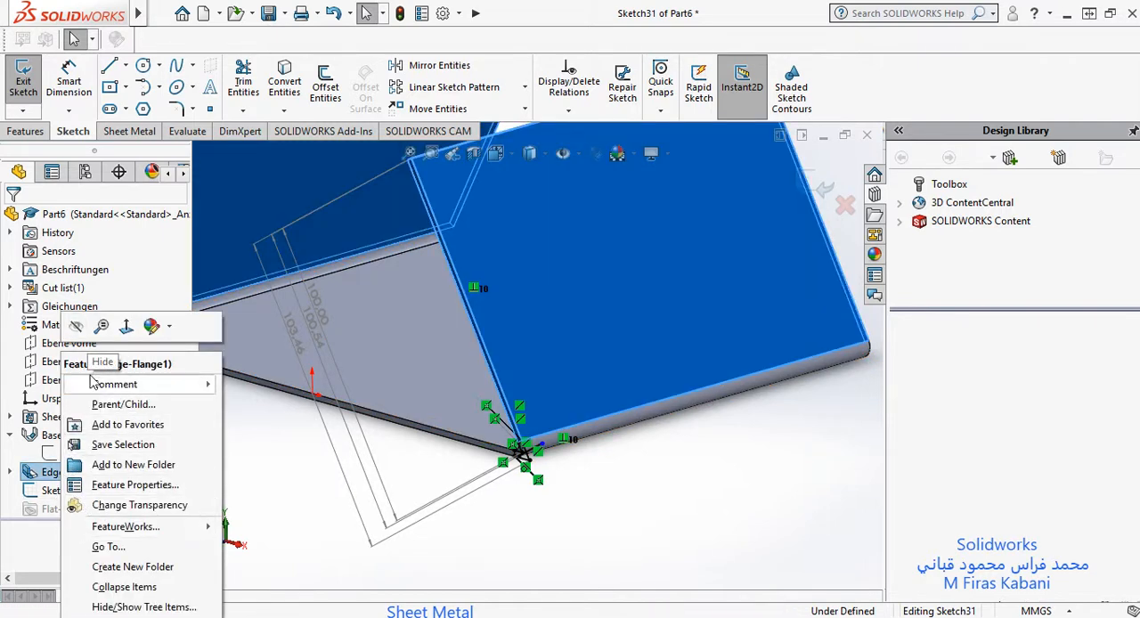
{"action": "left_click", "coordinate": [44, 478]}
{"action": "right_click", "coordinate": [45, 478]}
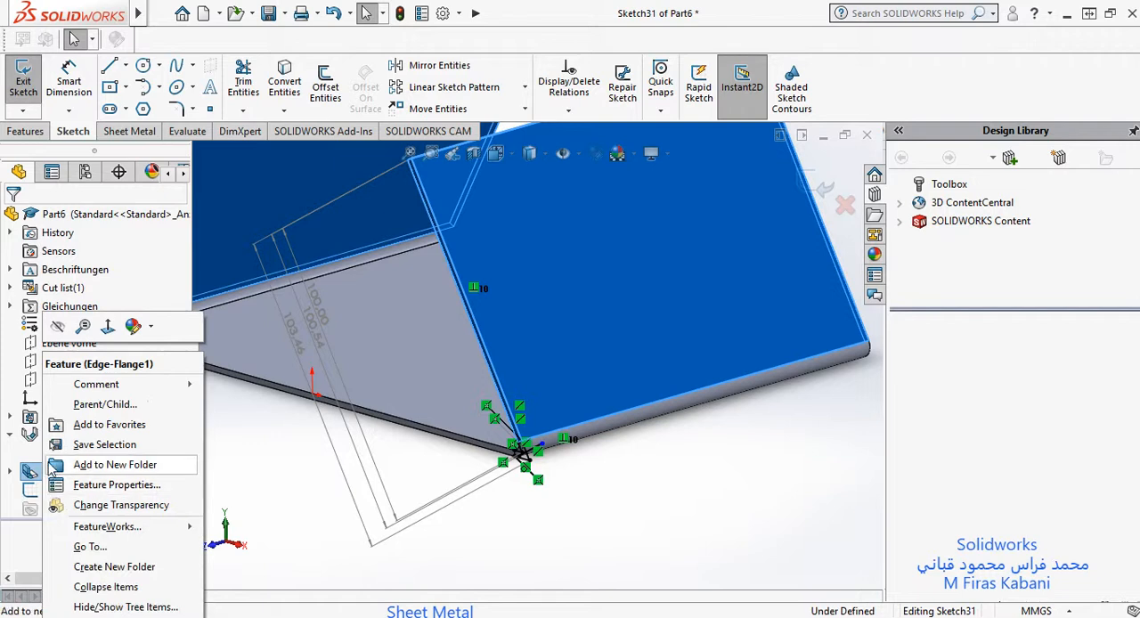
{"action": "left_click", "coordinate": [3, 450]}
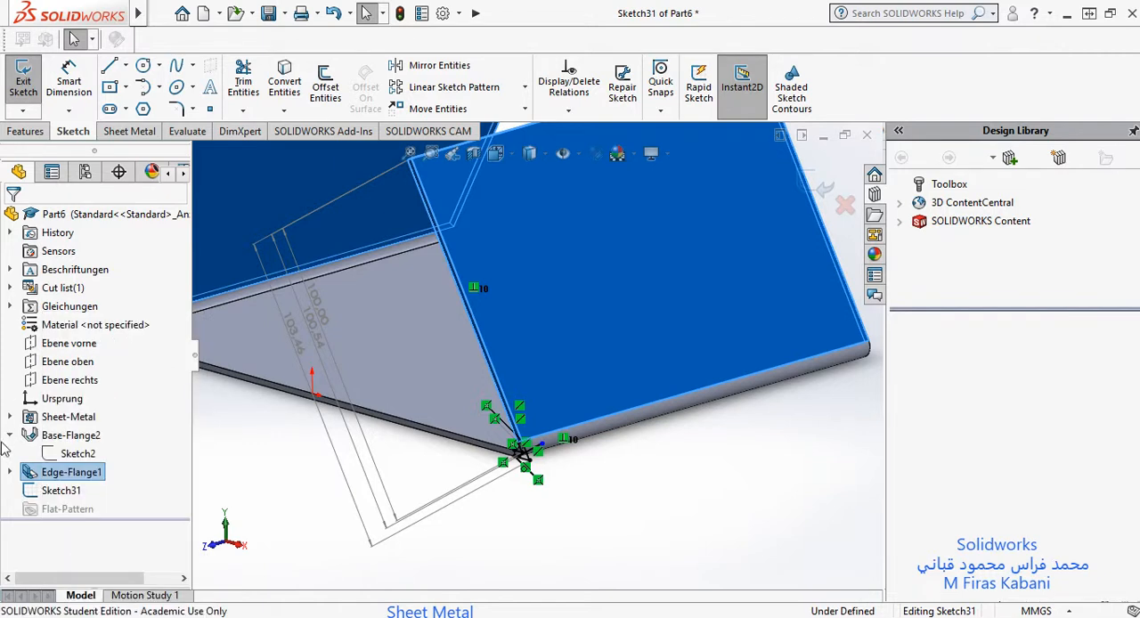
{"action": "right_click", "coordinate": [44, 478]}
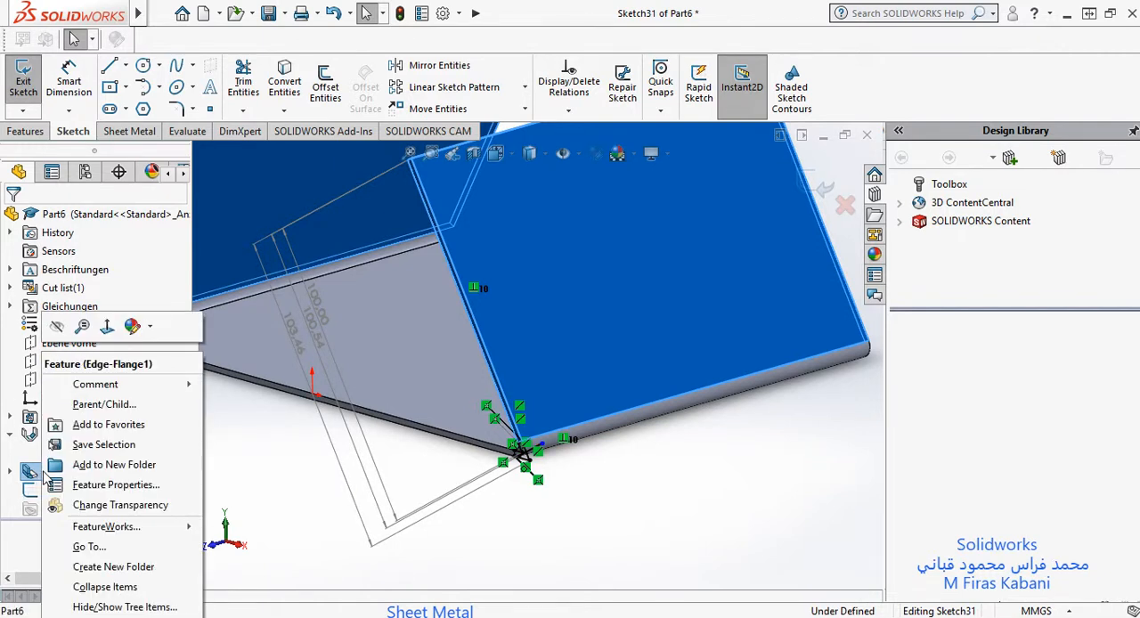
{"action": "key", "text": "Escape"}
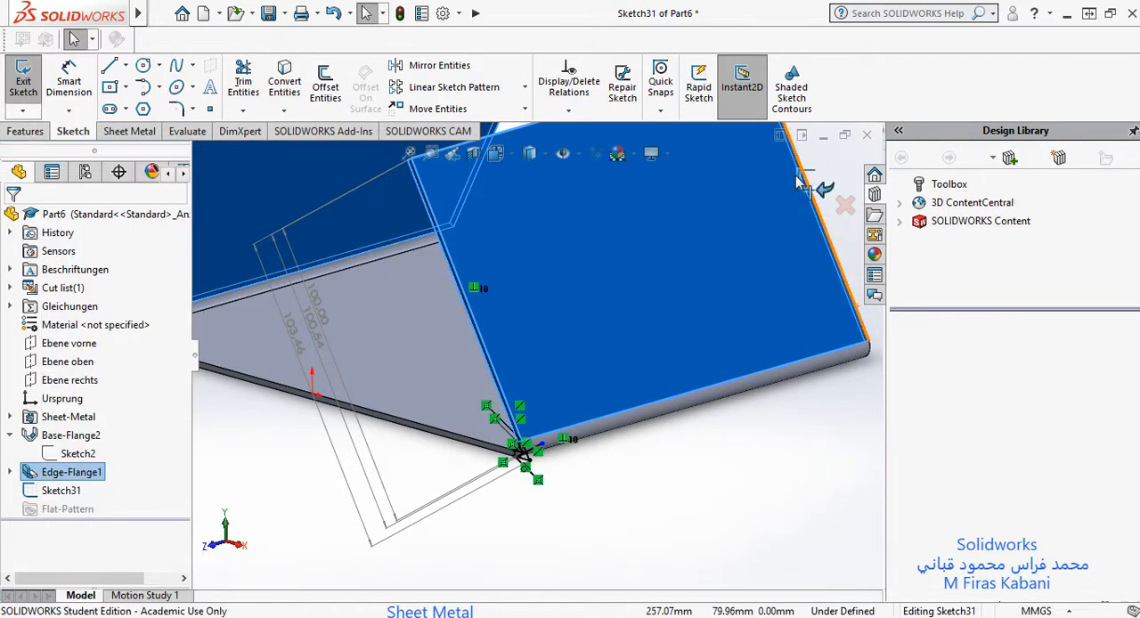
Step: Exit the sketch holding the flange length dimensions, hide it, and select it to display its dimensions
{"action": "left_click", "coordinate": [812, 182]}
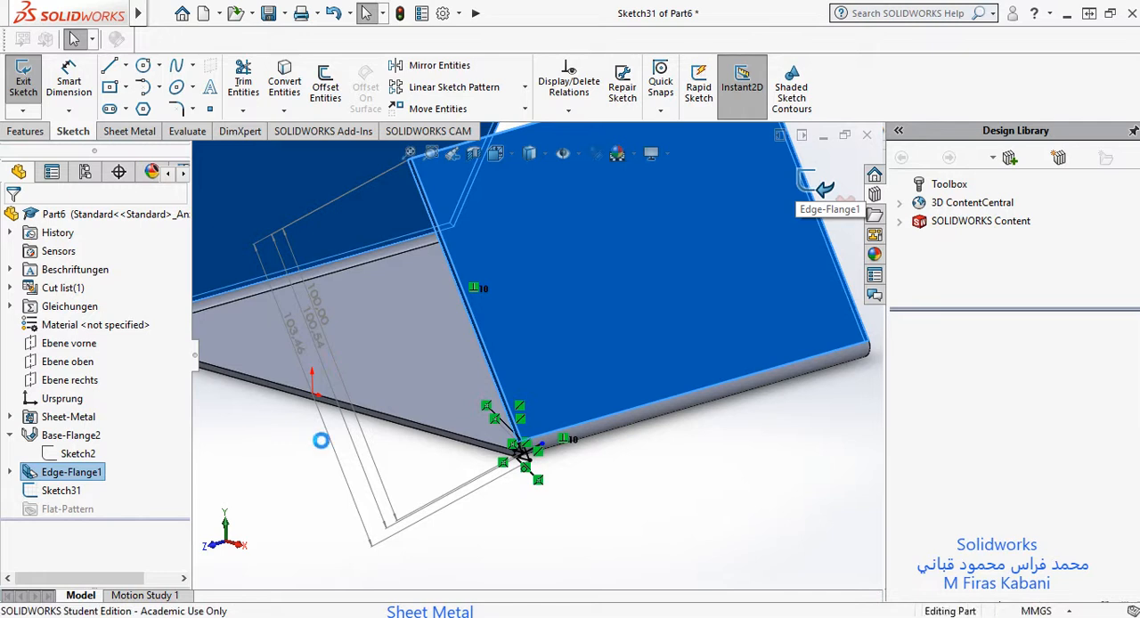
{"action": "left_click", "coordinate": [59, 491]}
{"action": "right_click", "coordinate": [58, 491]}
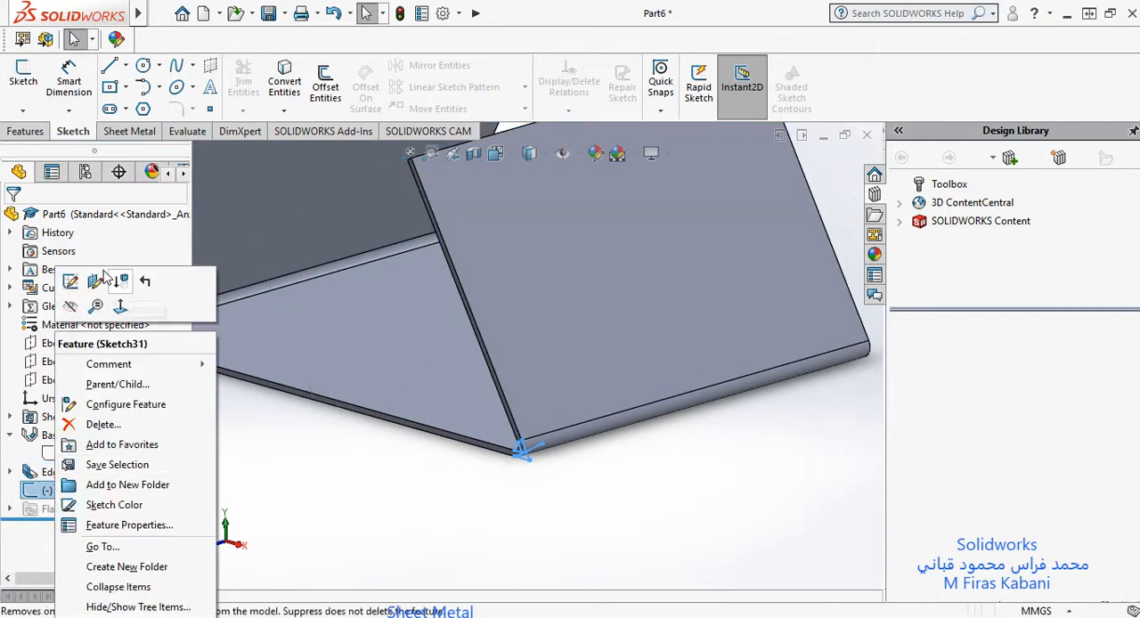
{"action": "left_click", "coordinate": [70, 307]}
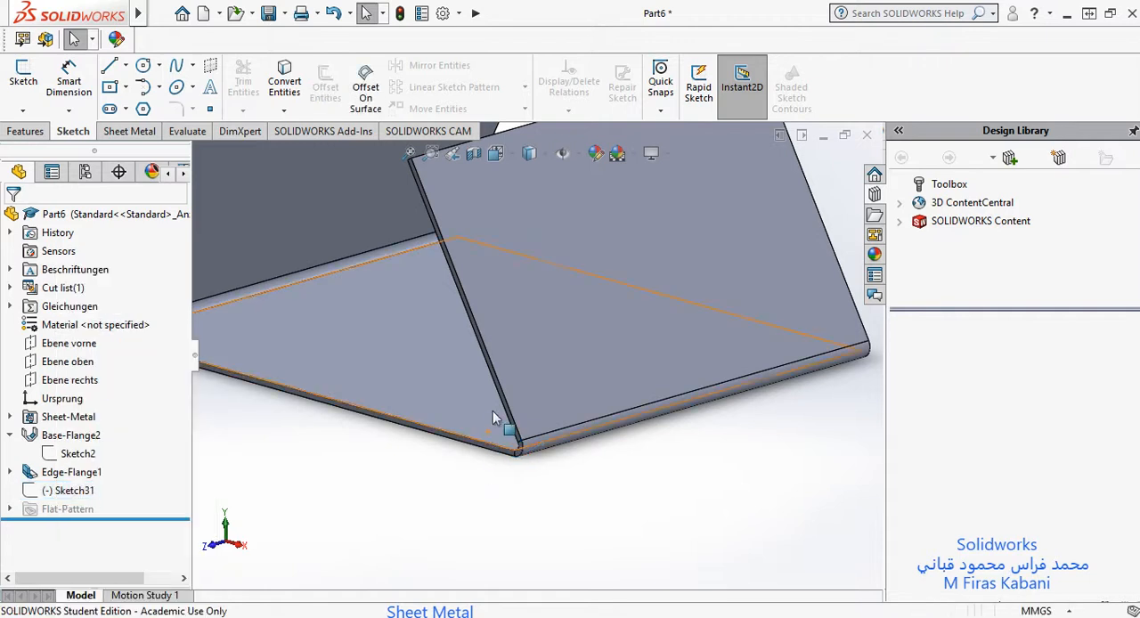
{"action": "left_click", "coordinate": [70, 490]}
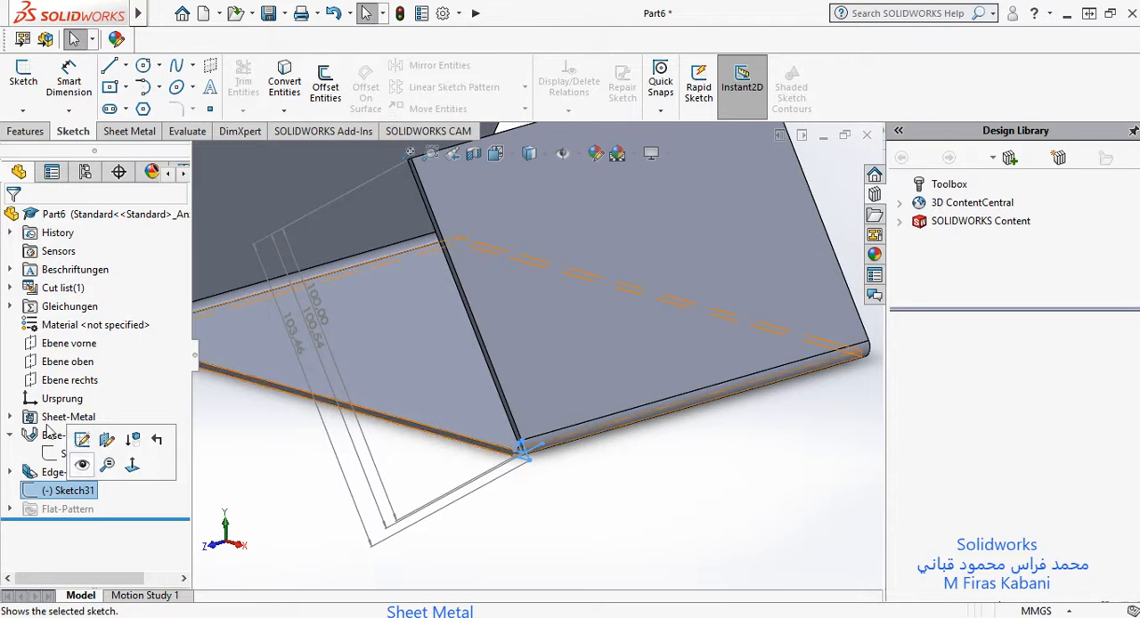
Step: Set the edge flange's length to 70 mm and display the hidden sketch's dimensions for comparison
{"action": "left_click", "coordinate": [56, 474]}
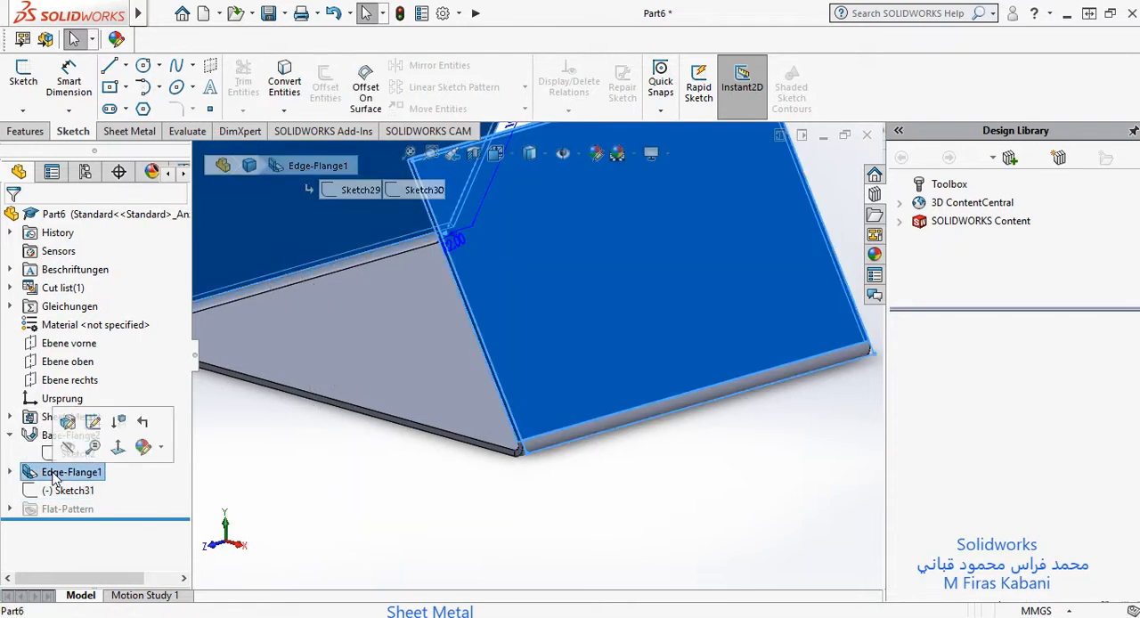
{"action": "left_click", "coordinate": [66, 418]}
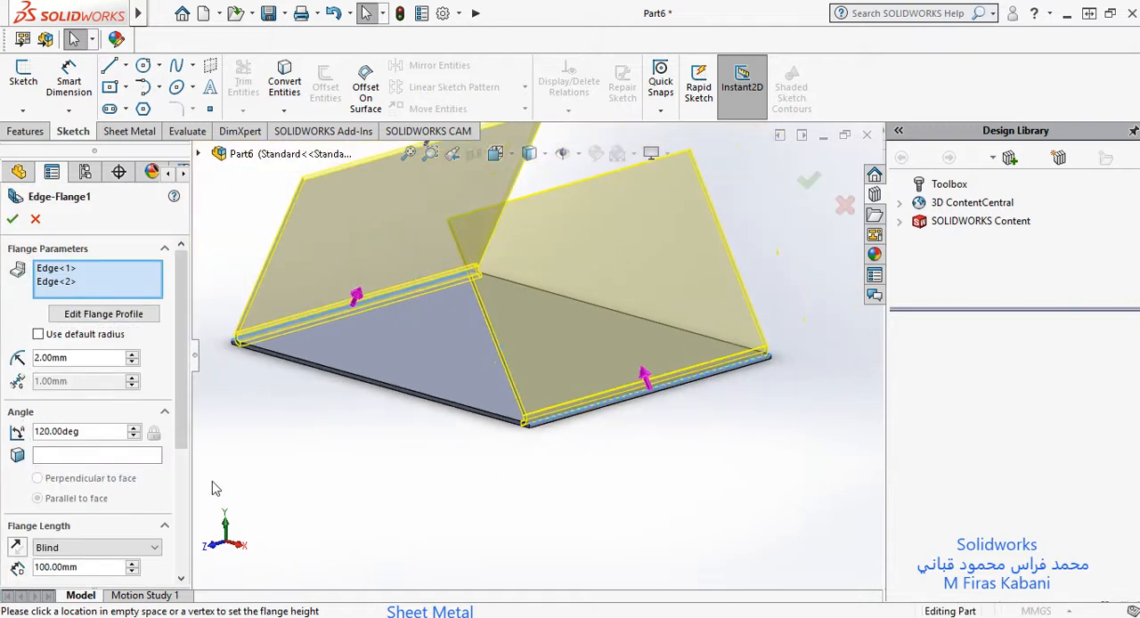
{"action": "scroll", "coordinate": [488, 392], "scroll_direction": "down", "scroll_amount": 5}
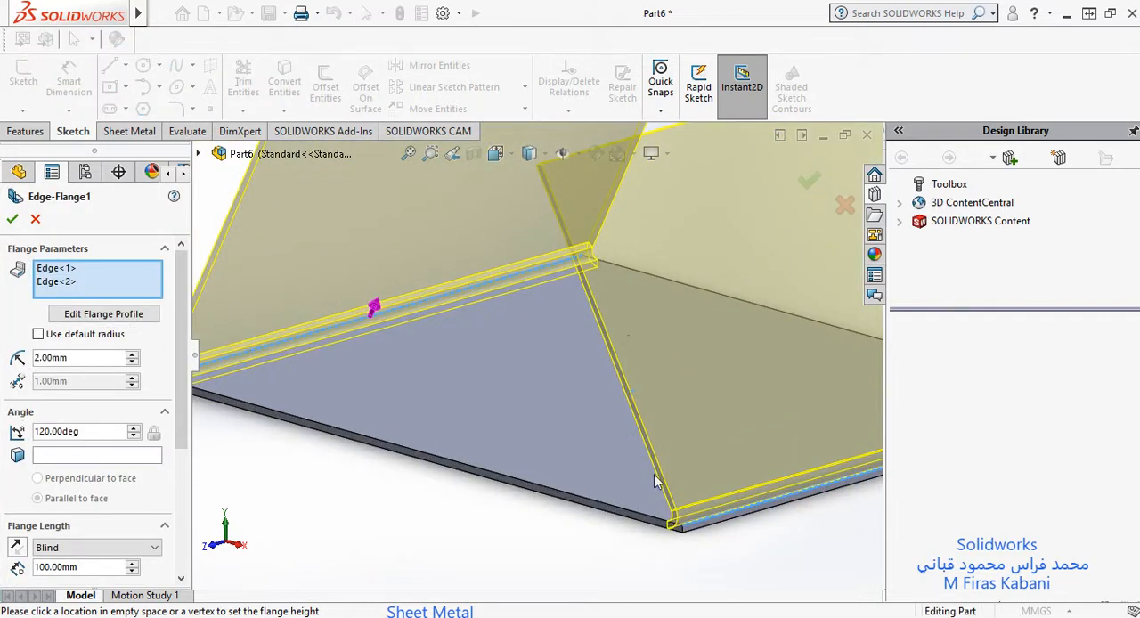
{"action": "scroll", "coordinate": [80, 498], "scroll_direction": "down", "scroll_amount": 1}
{"action": "scroll", "coordinate": [67, 479], "scroll_direction": "down", "scroll_amount": 3}
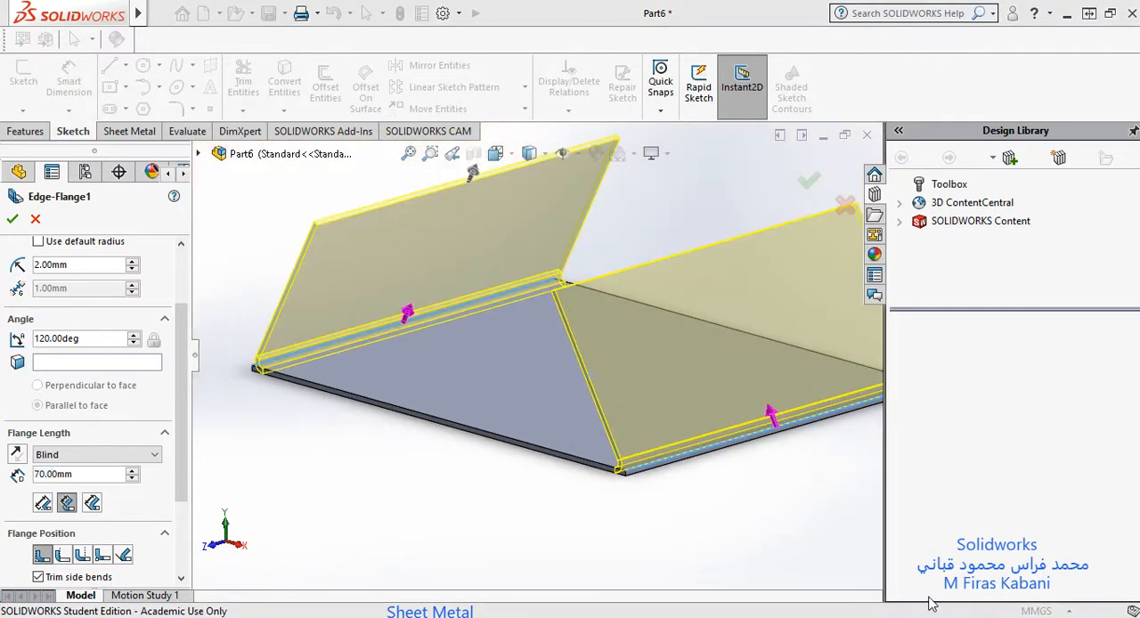
{"action": "left_click", "coordinate": [12, 219]}
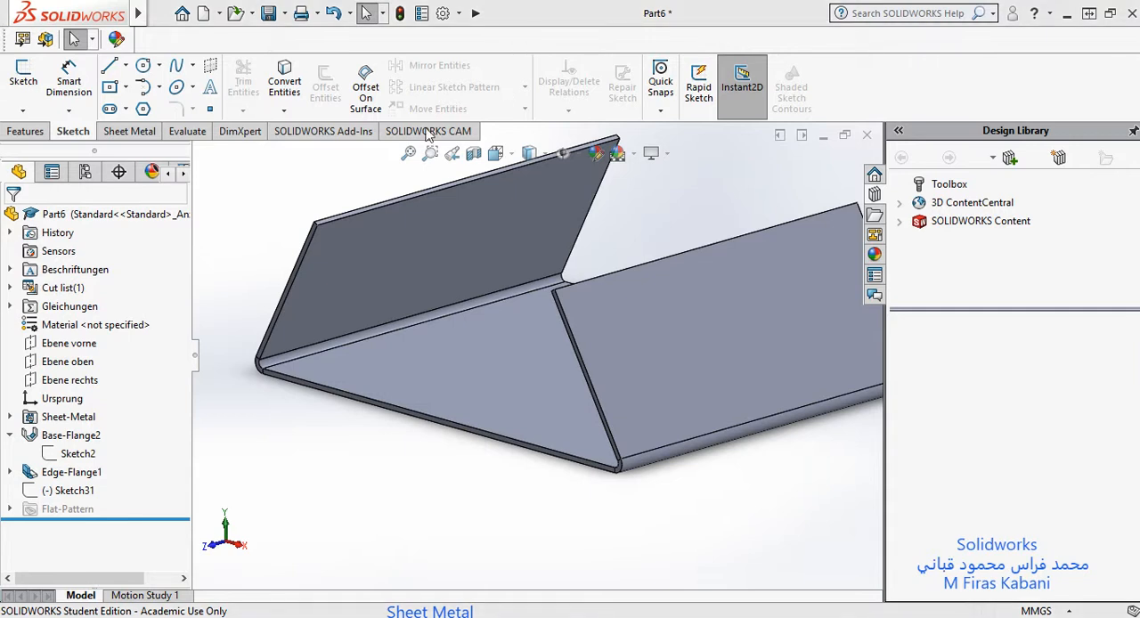
{"action": "left_click", "coordinate": [66, 491]}
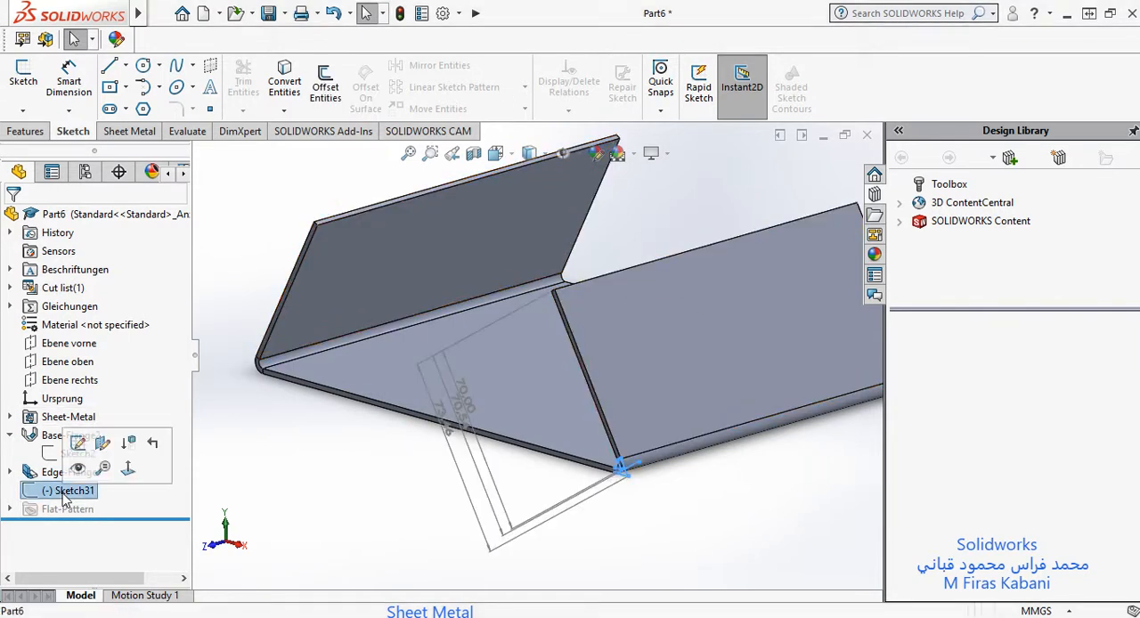
{"action": "left_click", "coordinate": [128, 467]}
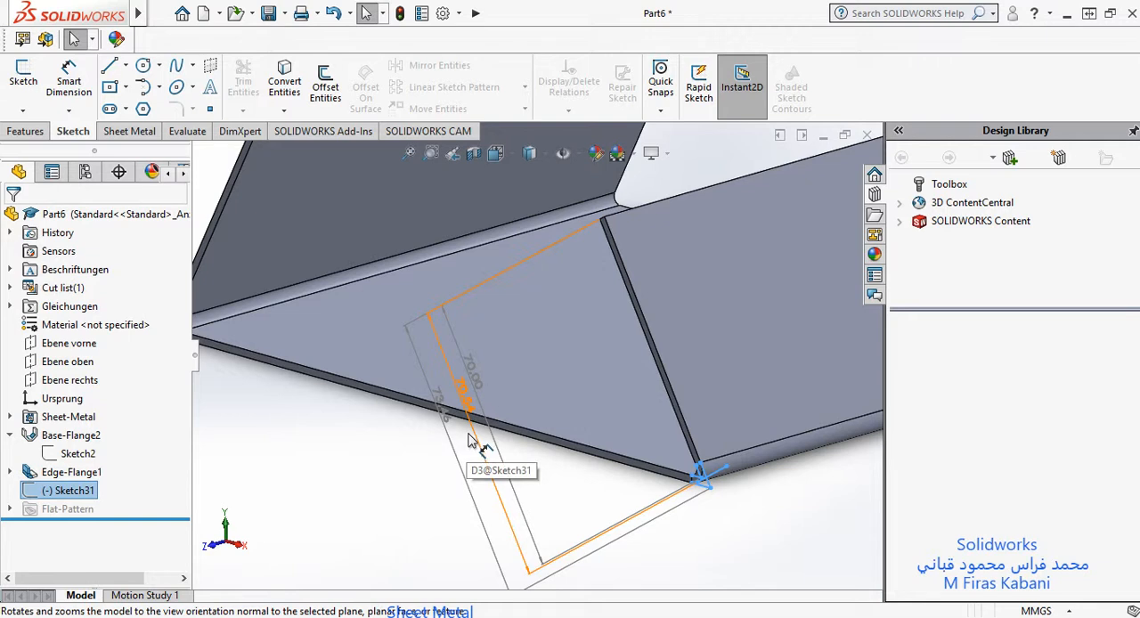
Step: Edit the edge flange feature and set its flange length to 100 mm
{"action": "left_click", "coordinate": [65, 474]}
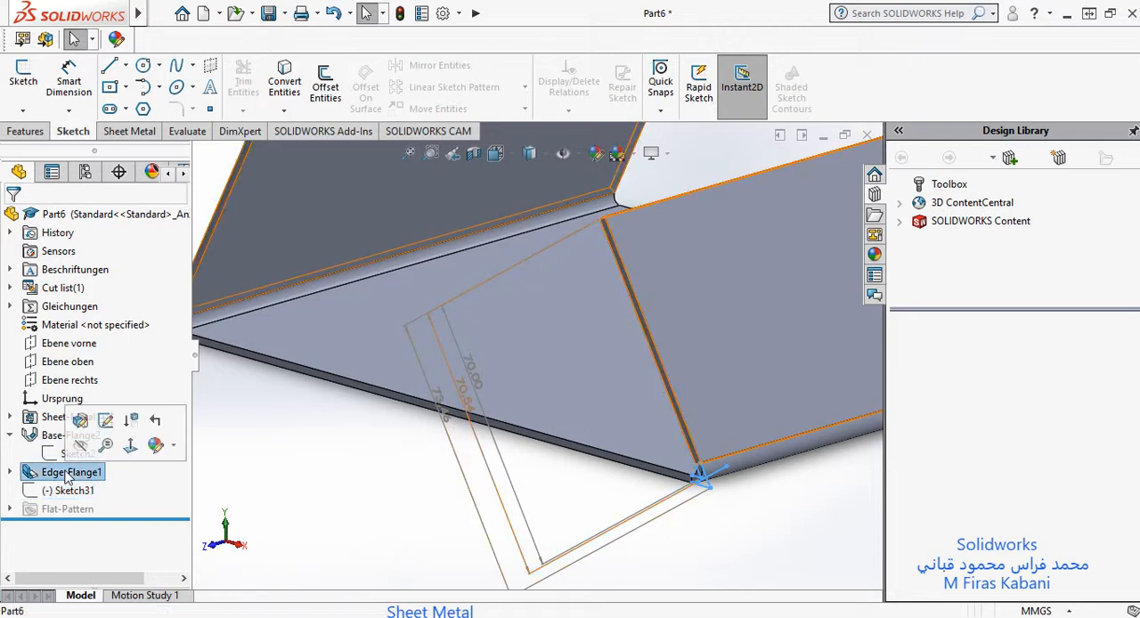
{"action": "left_click", "coordinate": [81, 421]}
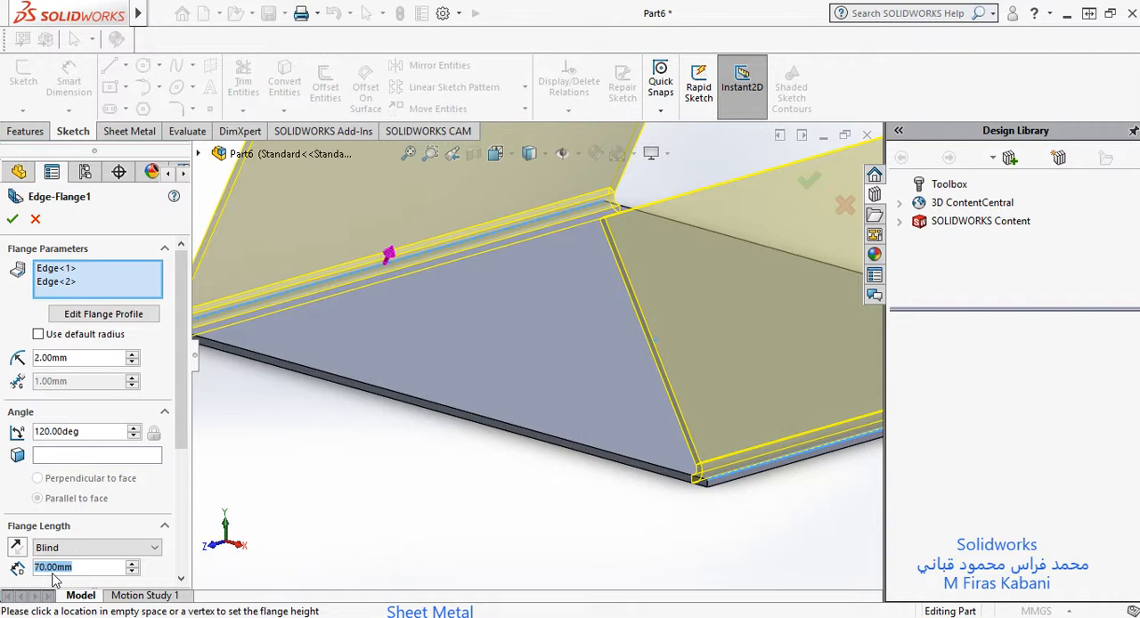
{"action": "type", "text": "100"}
{"action": "key", "text": "Return"}
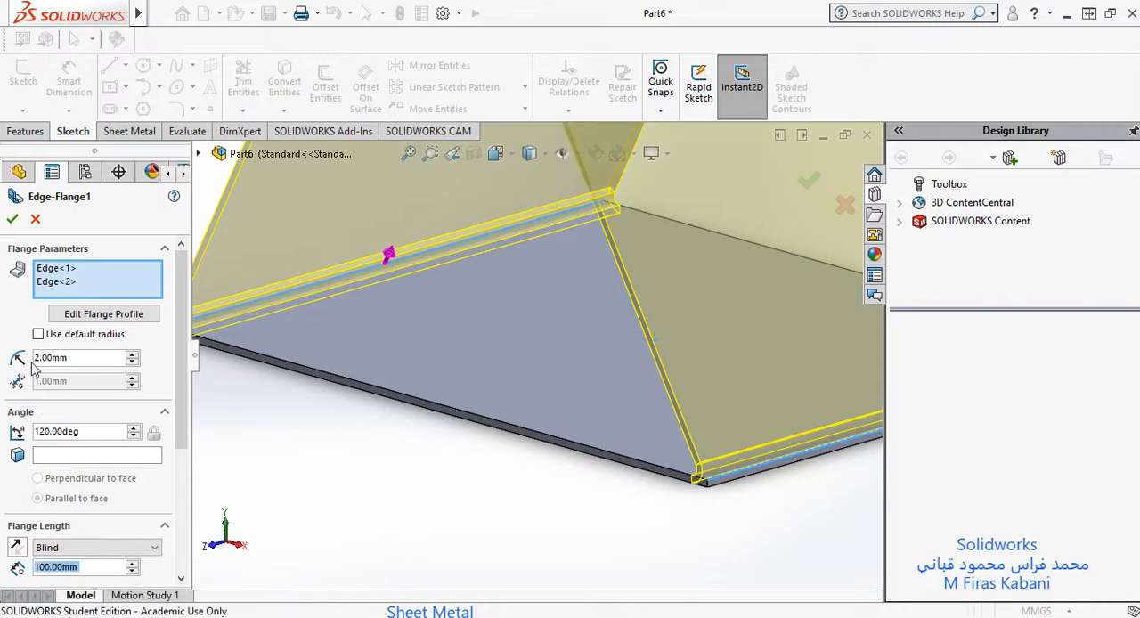
{"action": "left_click", "coordinate": [12, 221]}
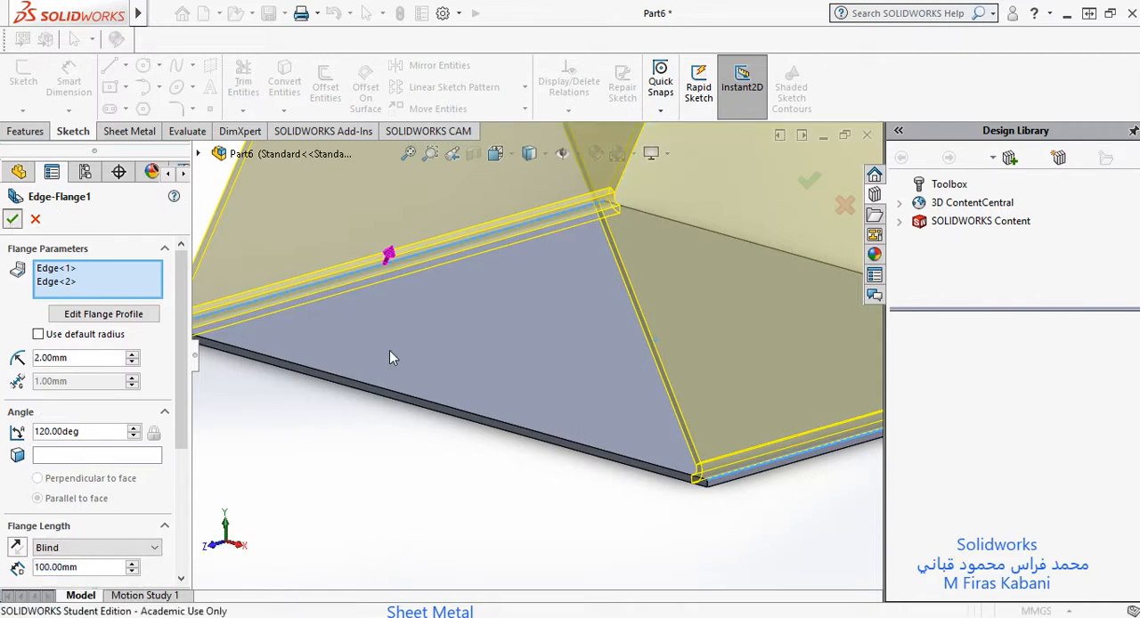
Step: Accept the edge flange edit and select Sketch31 to examine its flange length dimensions from the bend to the free end
{"action": "scroll", "coordinate": [475, 308], "scroll_direction": "up", "scroll_amount": 6}
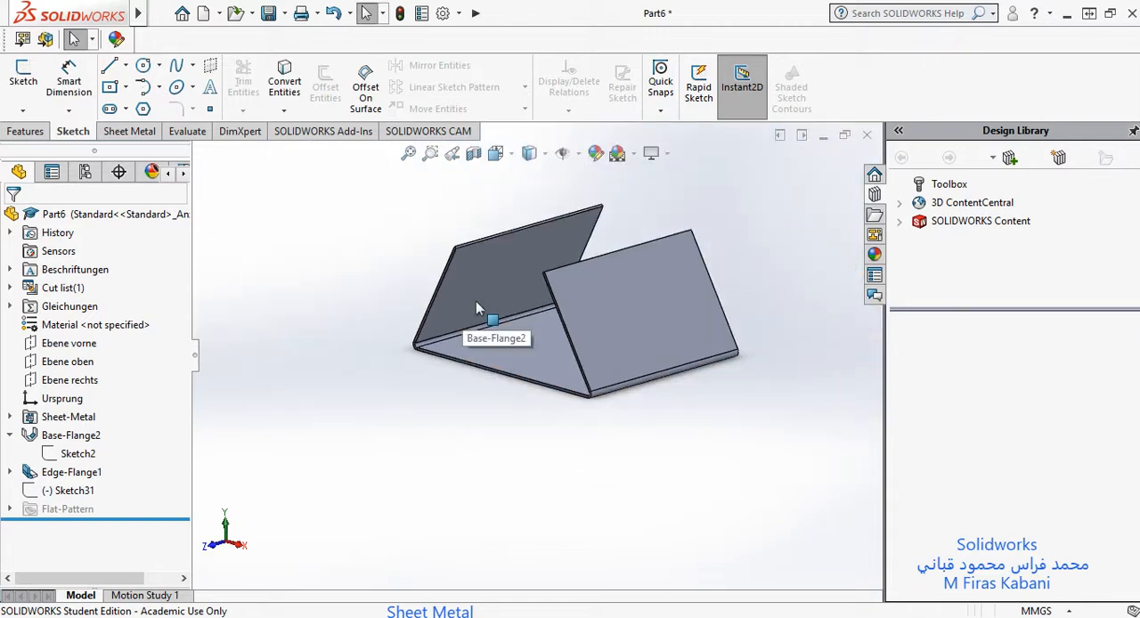
{"action": "scroll", "coordinate": [475, 306], "scroll_direction": "down", "scroll_amount": 3}
{"action": "left_click", "coordinate": [80, 491]}
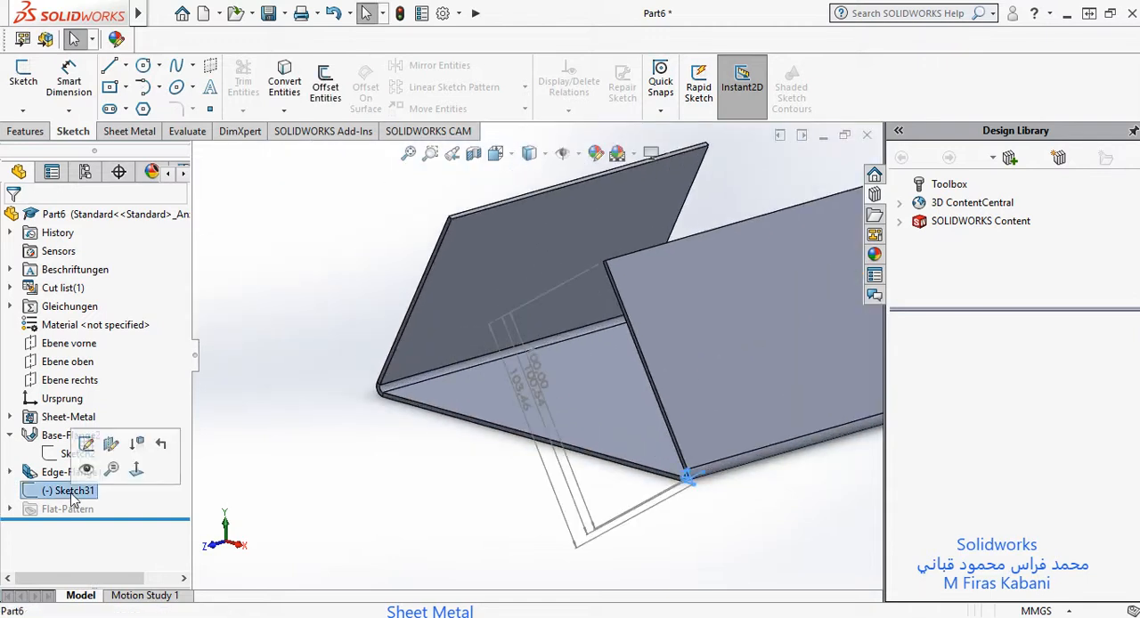
{"action": "scroll", "coordinate": [553, 338], "scroll_direction": "down", "scroll_amount": 3}
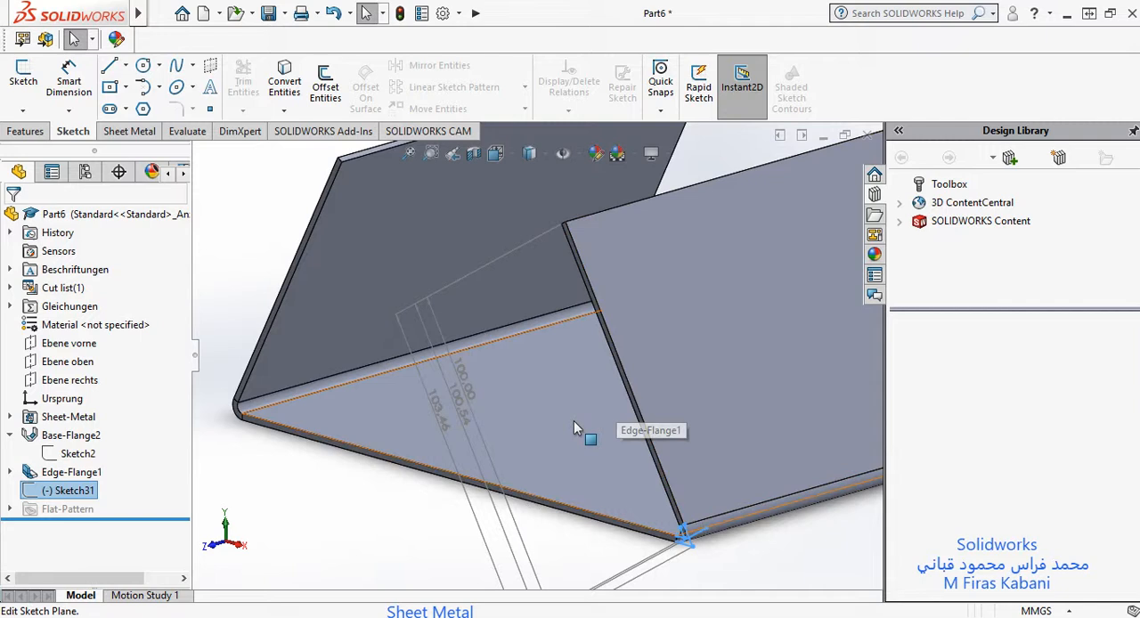
{"action": "scroll", "coordinate": [573, 421], "scroll_direction": "up", "scroll_amount": 3}
{"action": "scroll", "coordinate": [579, 480], "scroll_direction": "down", "scroll_amount": 3}
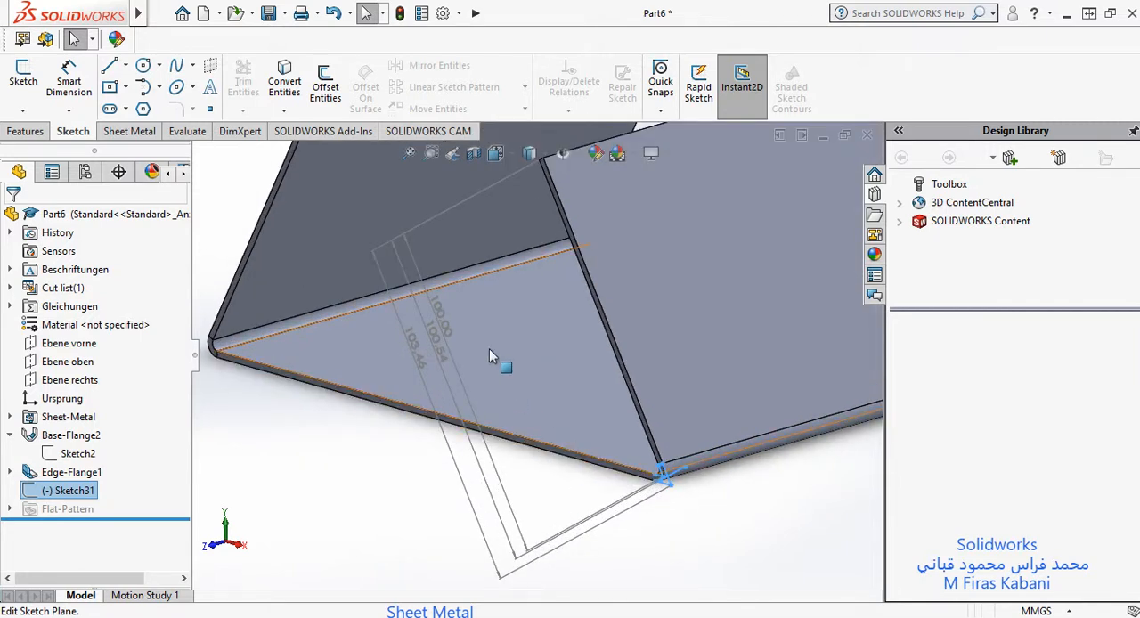
{"action": "scroll", "coordinate": [561, 450], "scroll_direction": "down", "scroll_amount": 2}
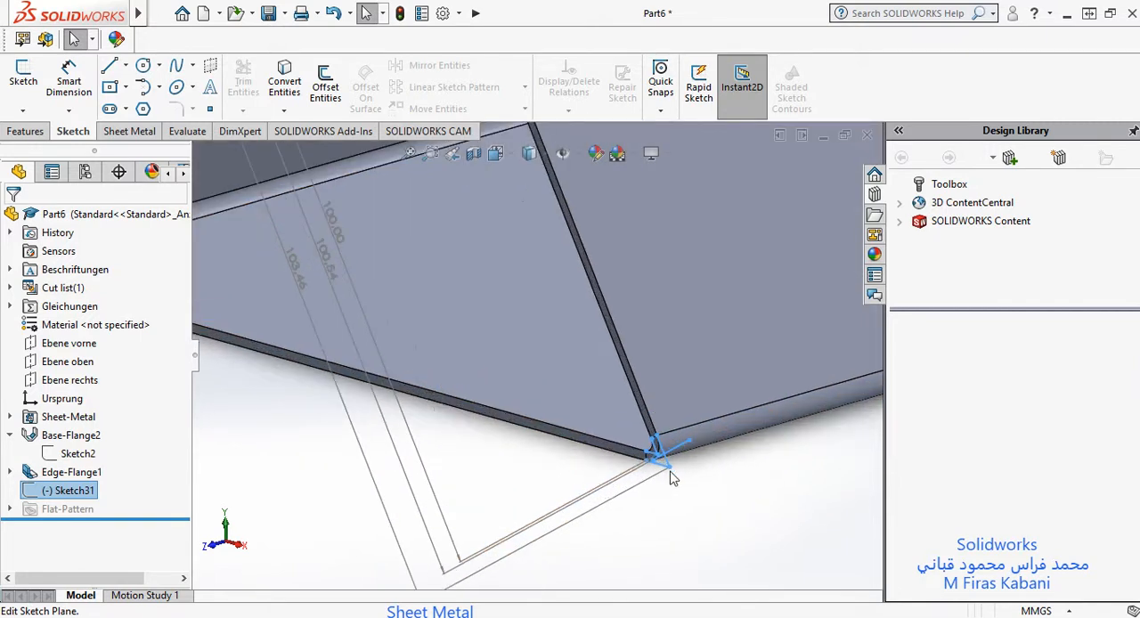
{"action": "scroll", "coordinate": [570, 419], "scroll_direction": "up", "scroll_amount": 3}
{"action": "scroll", "coordinate": [536, 409], "scroll_direction": "down", "scroll_amount": 1}
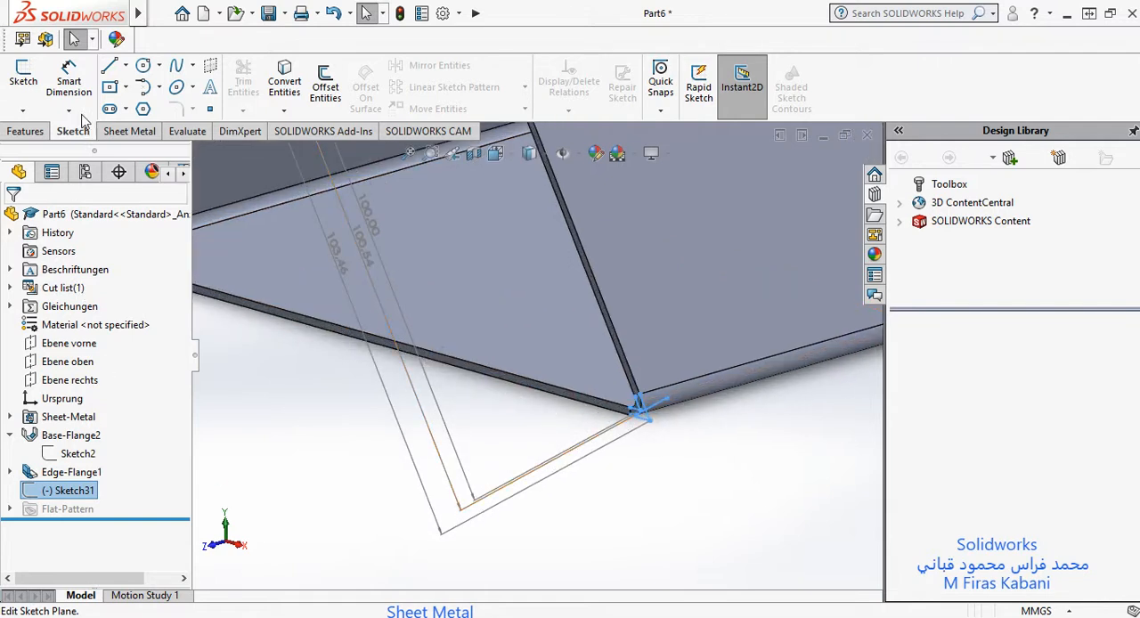
Step: Open Sketch31 for editing and examine the virtual sharp and tangent construction lines at the bend corner
{"action": "right_click", "coordinate": [54, 497]}
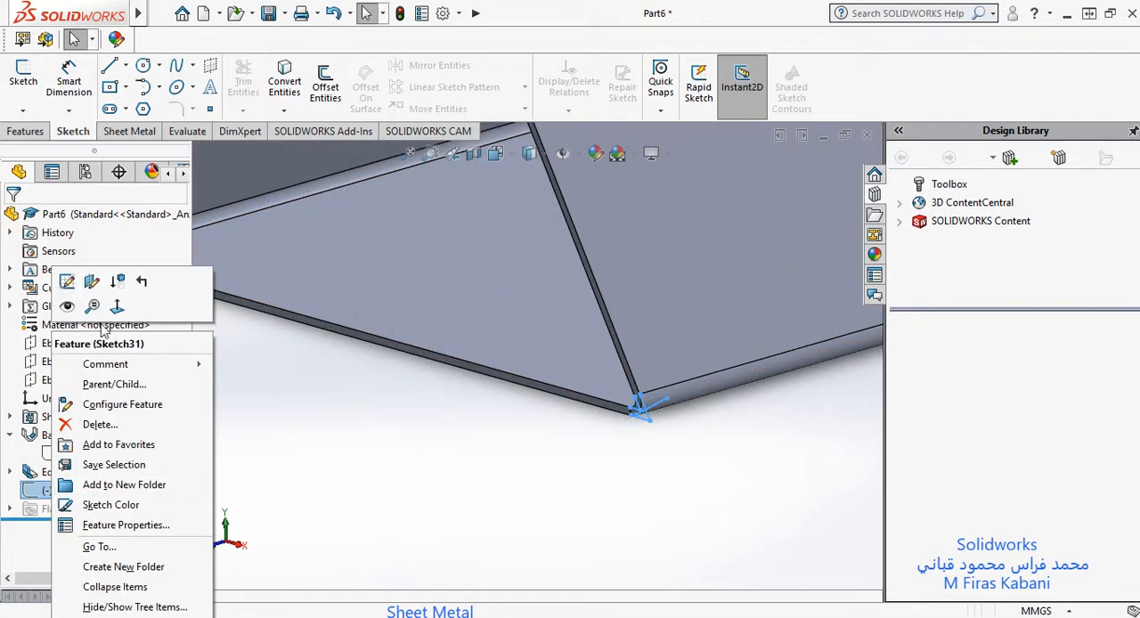
{"action": "left_click", "coordinate": [89, 281]}
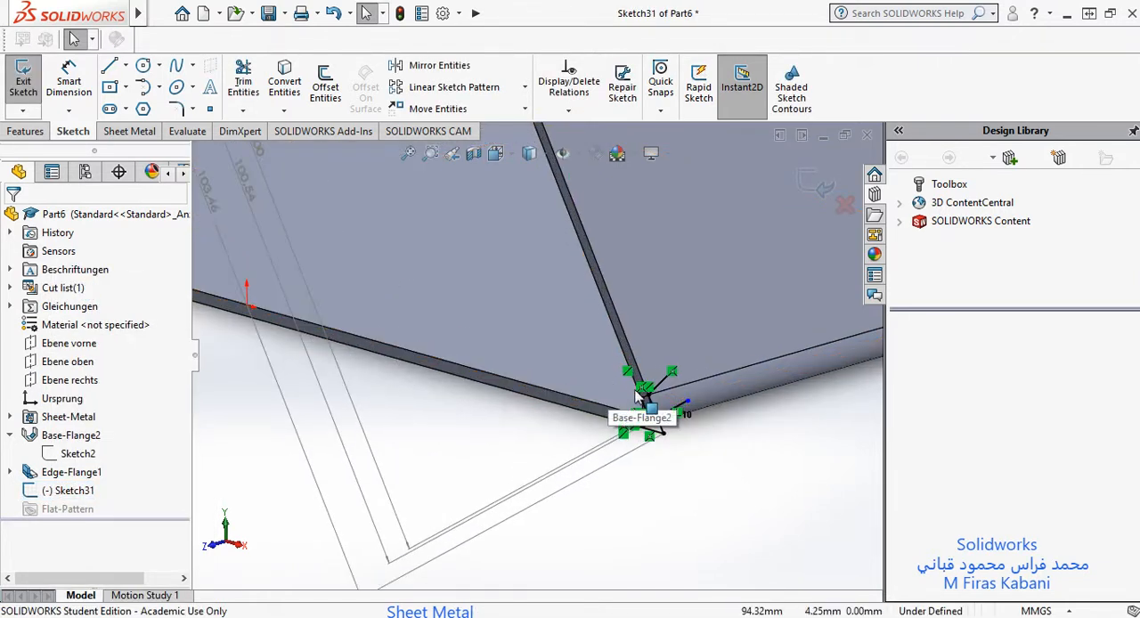
{"action": "scroll", "coordinate": [643, 427], "scroll_direction": "up", "scroll_amount": 3}
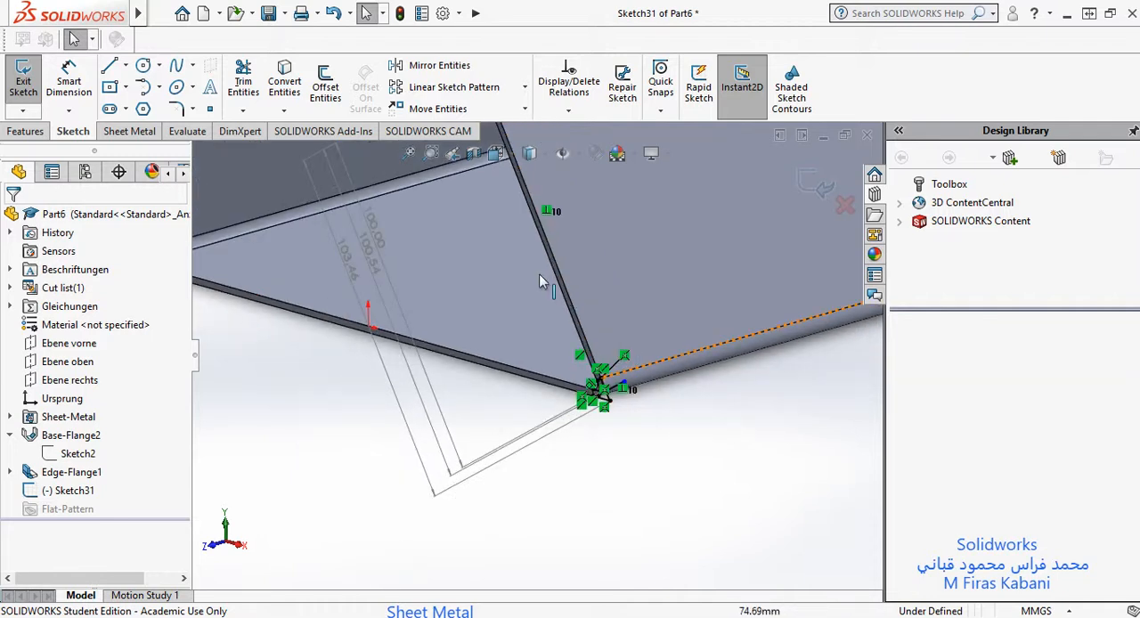
{"action": "scroll", "coordinate": [539, 274], "scroll_direction": "up", "scroll_amount": 3}
{"action": "scroll", "coordinate": [539, 273], "scroll_direction": "down", "scroll_amount": 2}
{"action": "scroll", "coordinate": [567, 423], "scroll_direction": "down", "scroll_amount": 2}
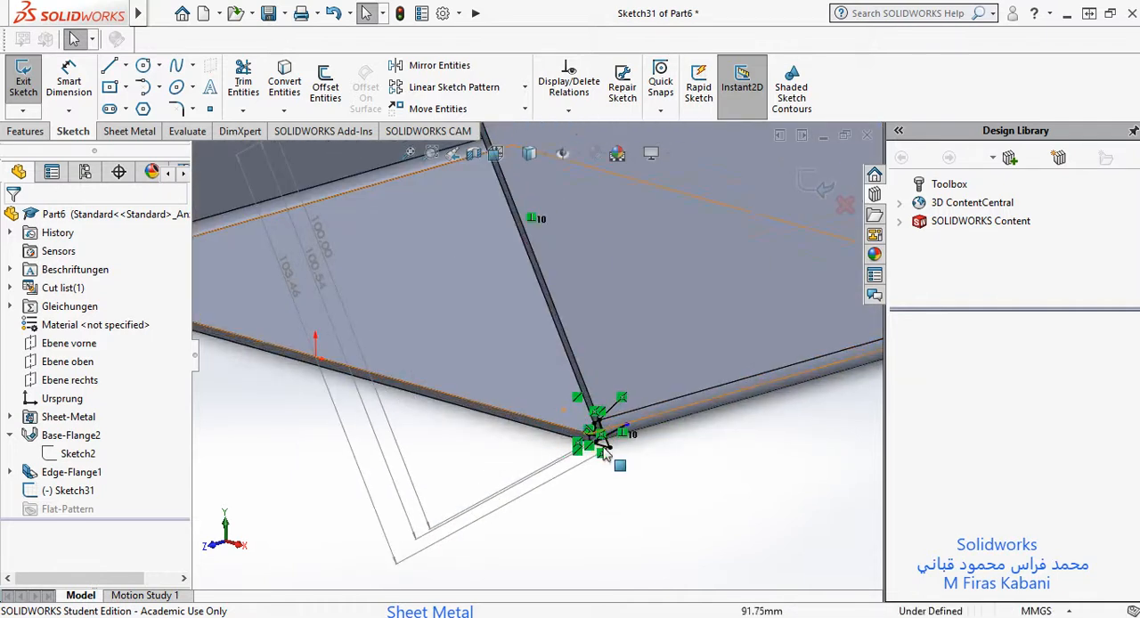
{"action": "scroll", "coordinate": [556, 422], "scroll_direction": "down", "scroll_amount": 3}
{"action": "scroll", "coordinate": [570, 424], "scroll_direction": "down", "scroll_amount": 2}
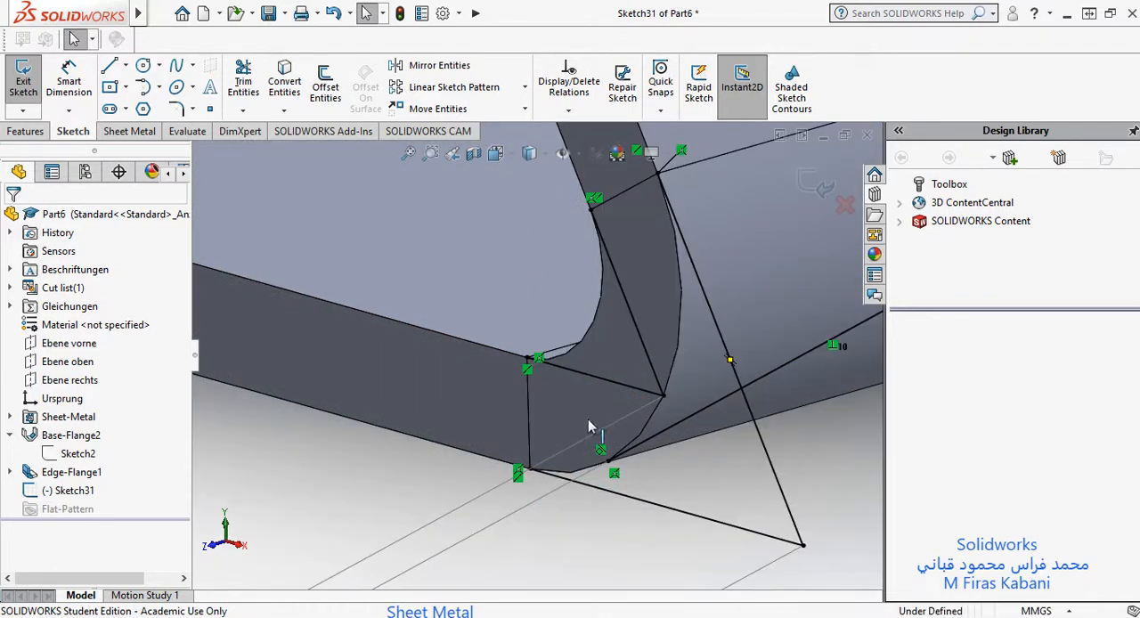
{"action": "scroll", "coordinate": [662, 380], "scroll_direction": "up", "scroll_amount": 2}
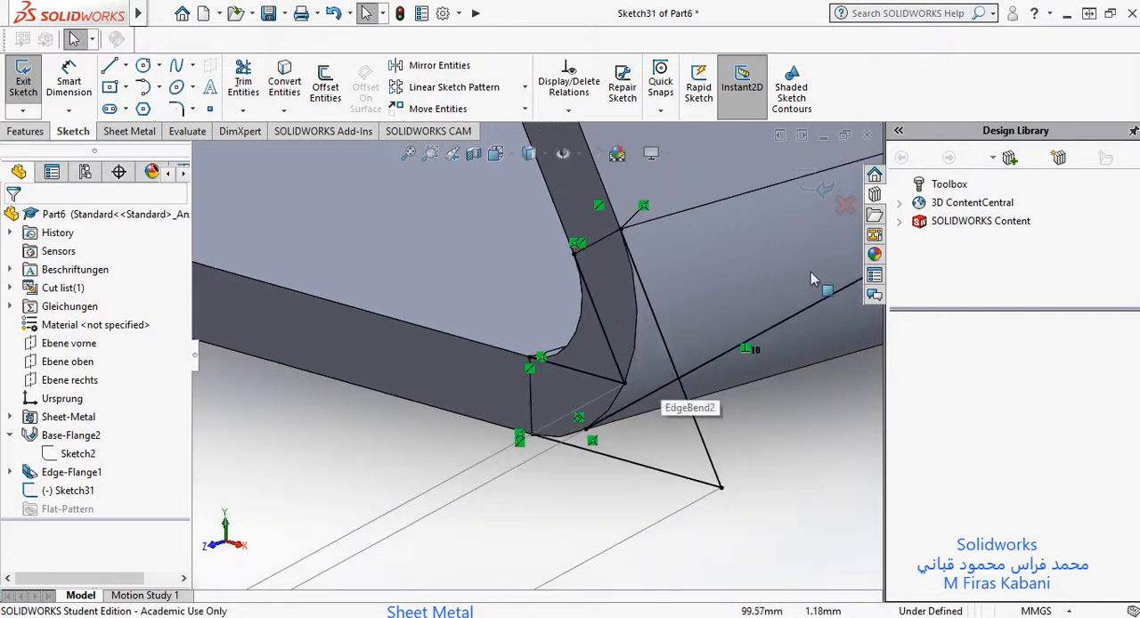
Step: Switch to the Photos image of the edge flange settings, enlarge its flange length options, and minimise the viewer
{"action": "left_click_drag", "start_coordinate": [0, 72], "coordinate": [503, 0]}
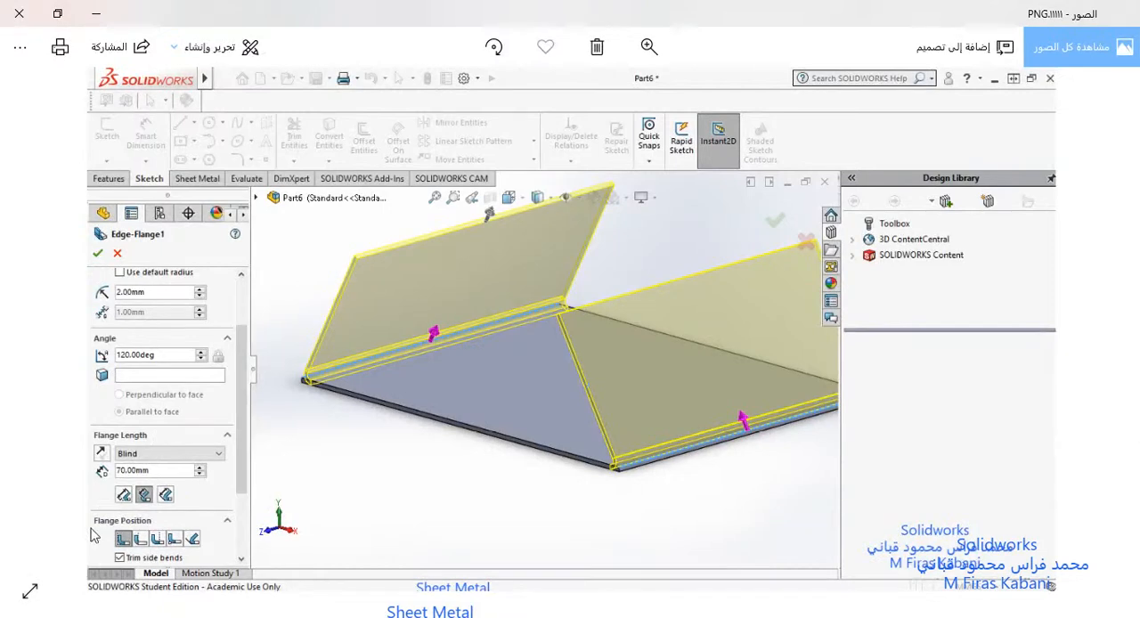
{"action": "scroll", "coordinate": [115, 517], "scroll_direction": "up", "scroll_amount": 1, "text": "ctrl"}
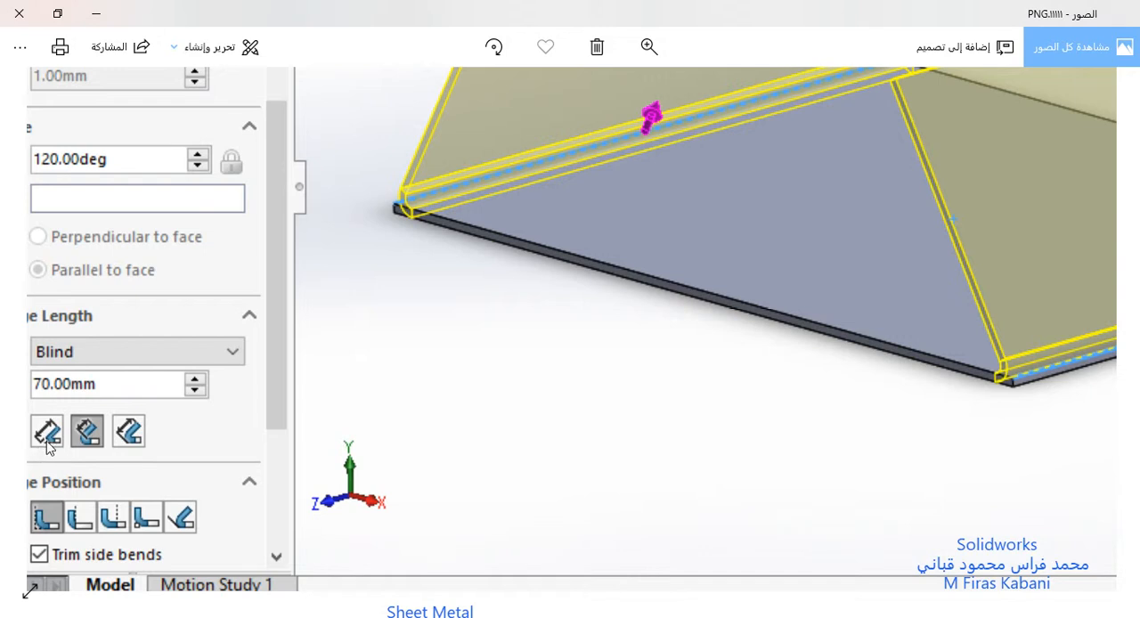
{"action": "left_click", "coordinate": [96, 12]}
Step: Examine the dimension running from the bend's outer virtual sharp to the flange's free end
{"action": "scroll", "coordinate": [674, 412], "scroll_direction": "up", "scroll_amount": 10}
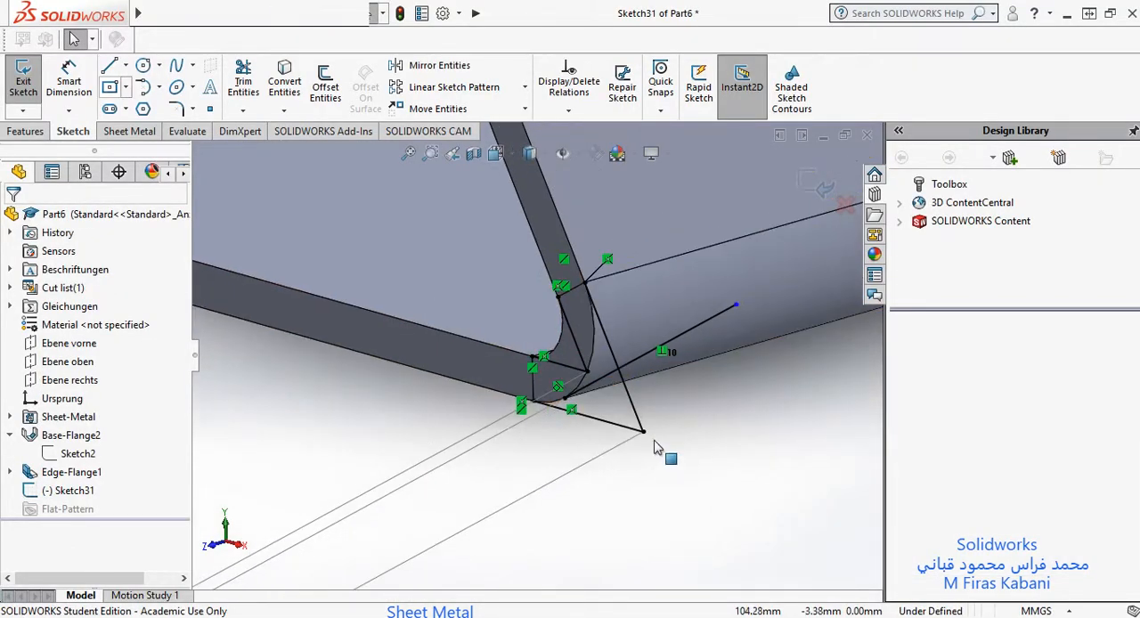
{"action": "scroll", "coordinate": [399, 475], "scroll_direction": "up", "scroll_amount": 1}
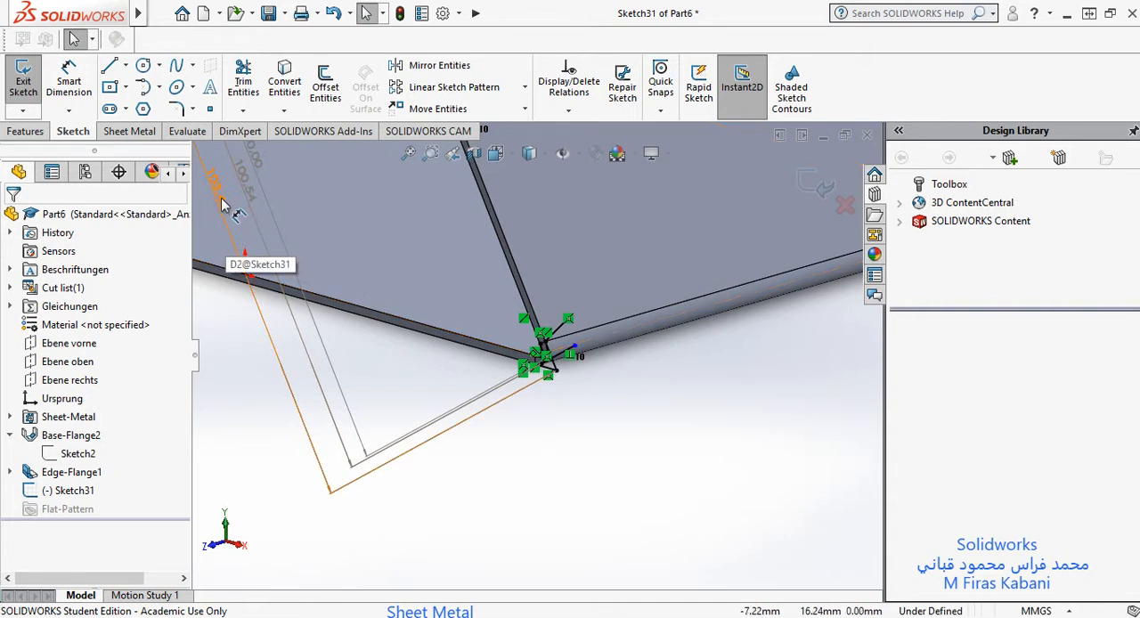
{"action": "scroll", "coordinate": [547, 372], "scroll_direction": "up", "scroll_amount": 1}
{"action": "scroll", "coordinate": [546, 372], "scroll_direction": "down", "scroll_amount": 1}
{"action": "scroll", "coordinate": [545, 372], "scroll_direction": "up", "scroll_amount": 1}
{"action": "scroll", "coordinate": [540, 373], "scroll_direction": "down", "scroll_amount": 6}
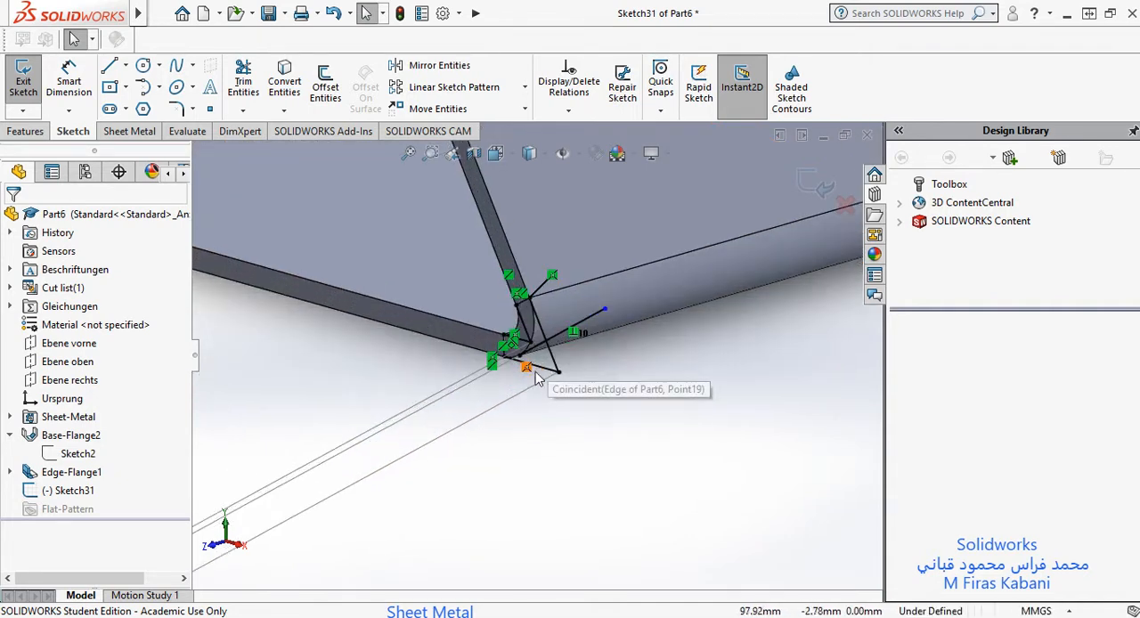
{"action": "scroll", "coordinate": [526, 335], "scroll_direction": "down", "scroll_amount": 2}
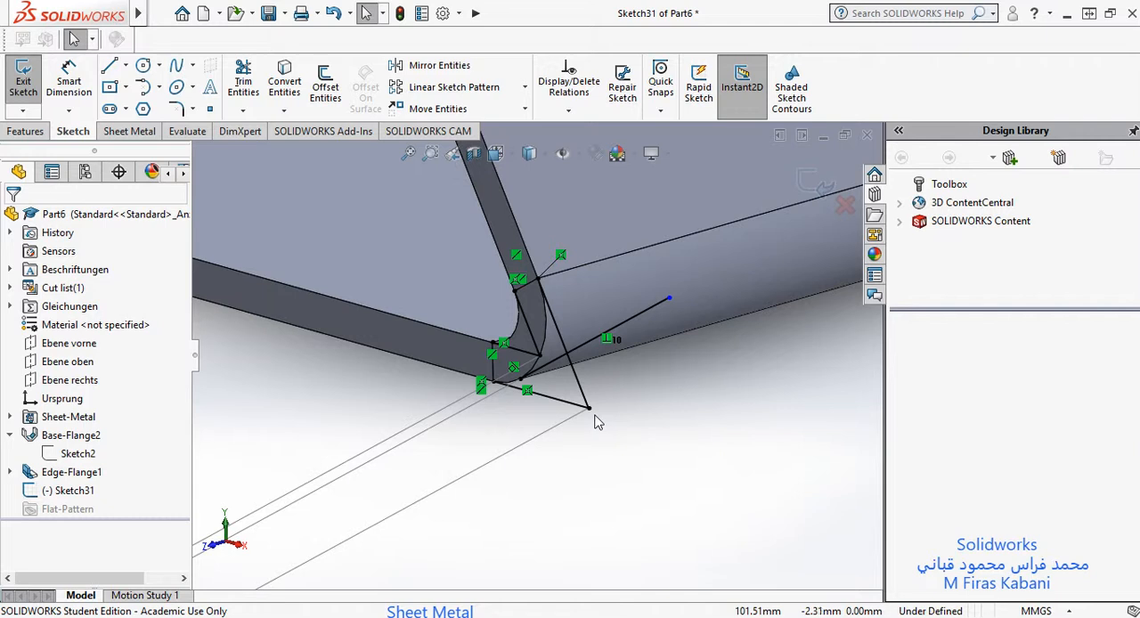
{"action": "scroll", "coordinate": [600, 422], "scroll_direction": "up", "scroll_amount": 12}
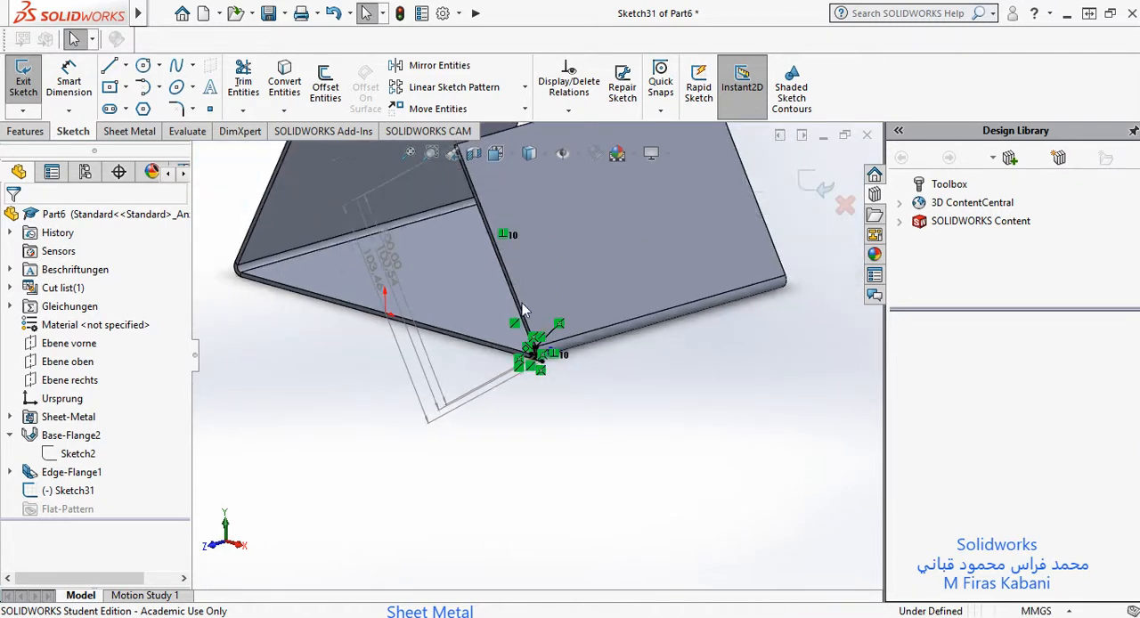
{"action": "scroll", "coordinate": [524, 310], "scroll_direction": "up", "scroll_amount": 3}
{"action": "scroll", "coordinate": [503, 281], "scroll_direction": "down", "scroll_amount": 8}
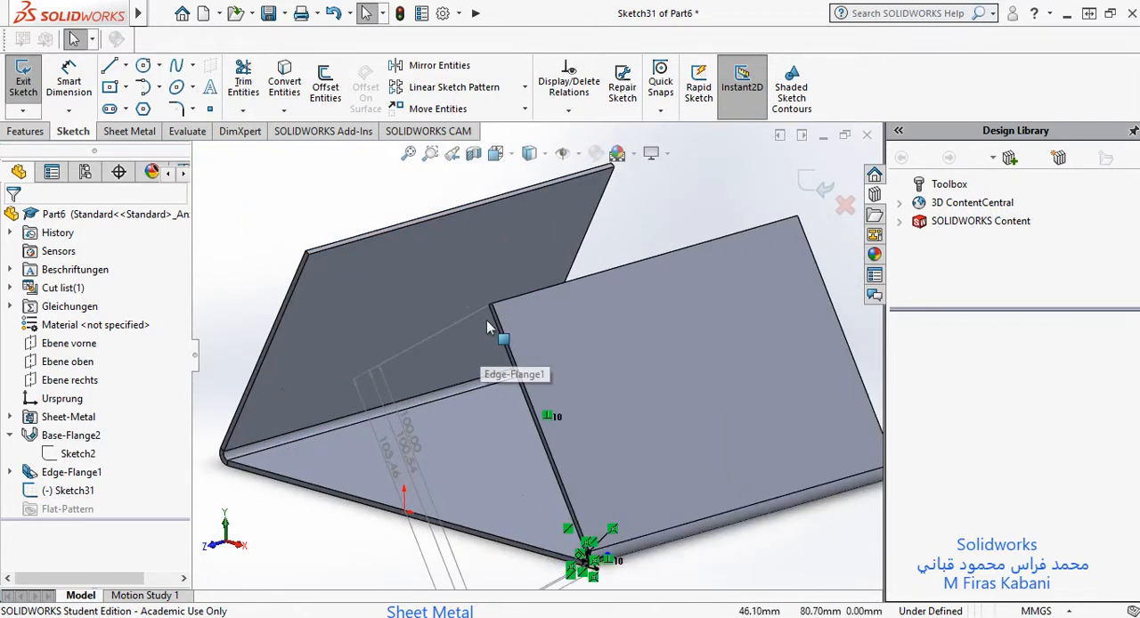
{"action": "scroll", "coordinate": [490, 321], "scroll_direction": "down", "scroll_amount": 2}
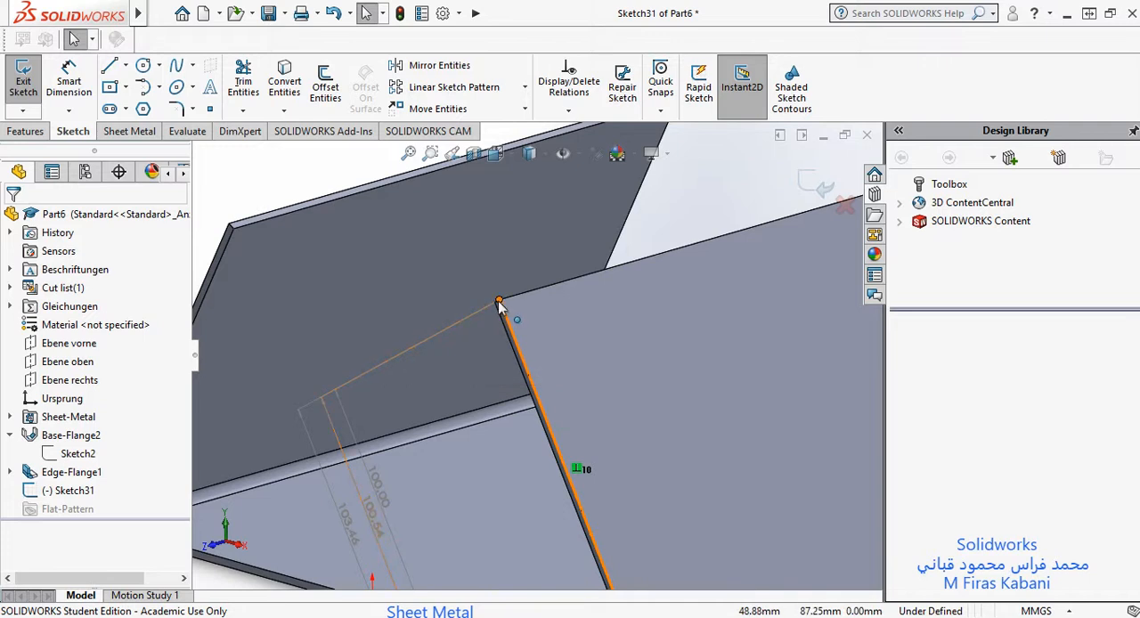
{"action": "scroll", "coordinate": [503, 356], "scroll_direction": "up", "scroll_amount": 5}
{"action": "scroll", "coordinate": [472, 538], "scroll_direction": "down", "scroll_amount": 1}
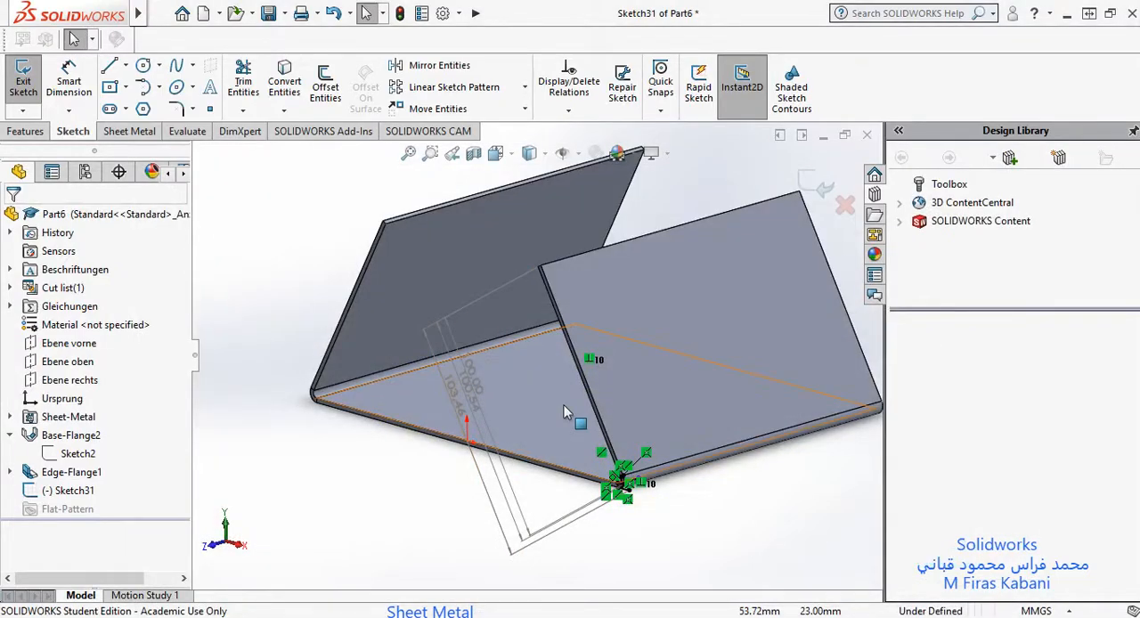
Step: Examine the inner virtual sharp at the bend and trace its dimension to the flange's free end
{"action": "scroll", "coordinate": [579, 401], "scroll_direction": "down", "scroll_amount": 3}
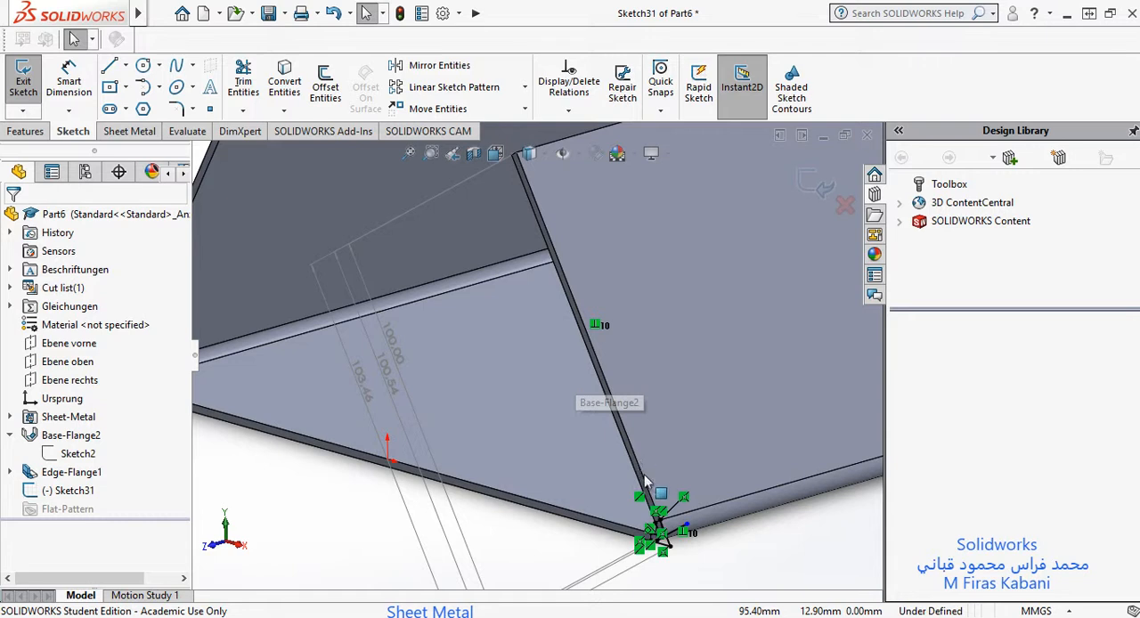
{"action": "scroll", "coordinate": [634, 474], "scroll_direction": "down", "scroll_amount": 2}
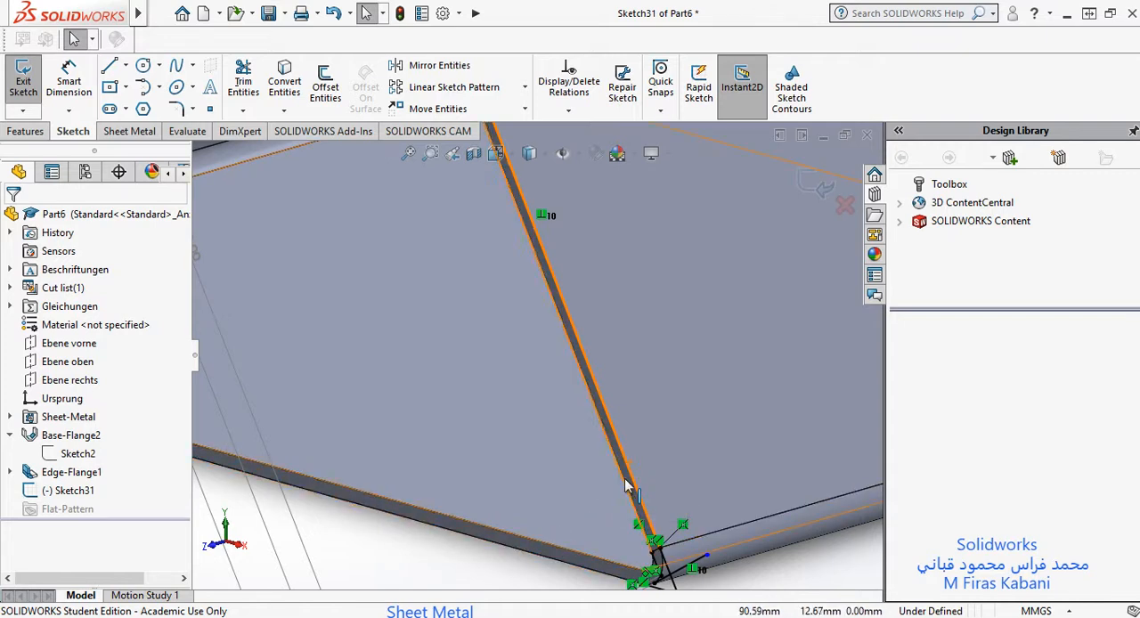
{"action": "scroll", "coordinate": [626, 488], "scroll_direction": "up", "scroll_amount": 5}
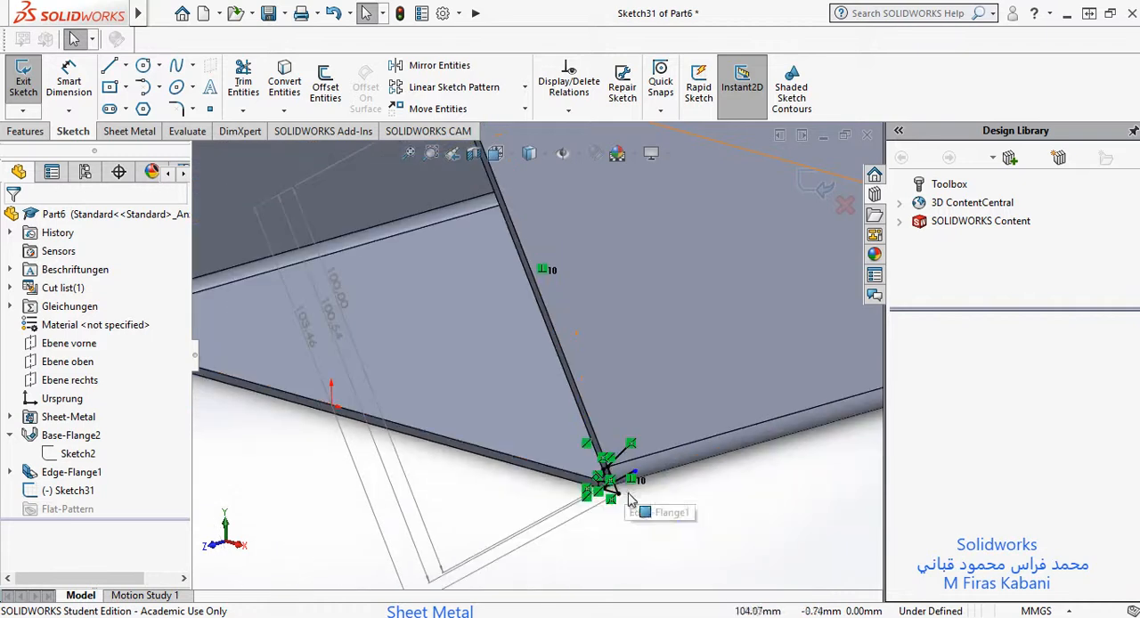
{"action": "scroll", "coordinate": [540, 363], "scroll_direction": "down", "scroll_amount": 2}
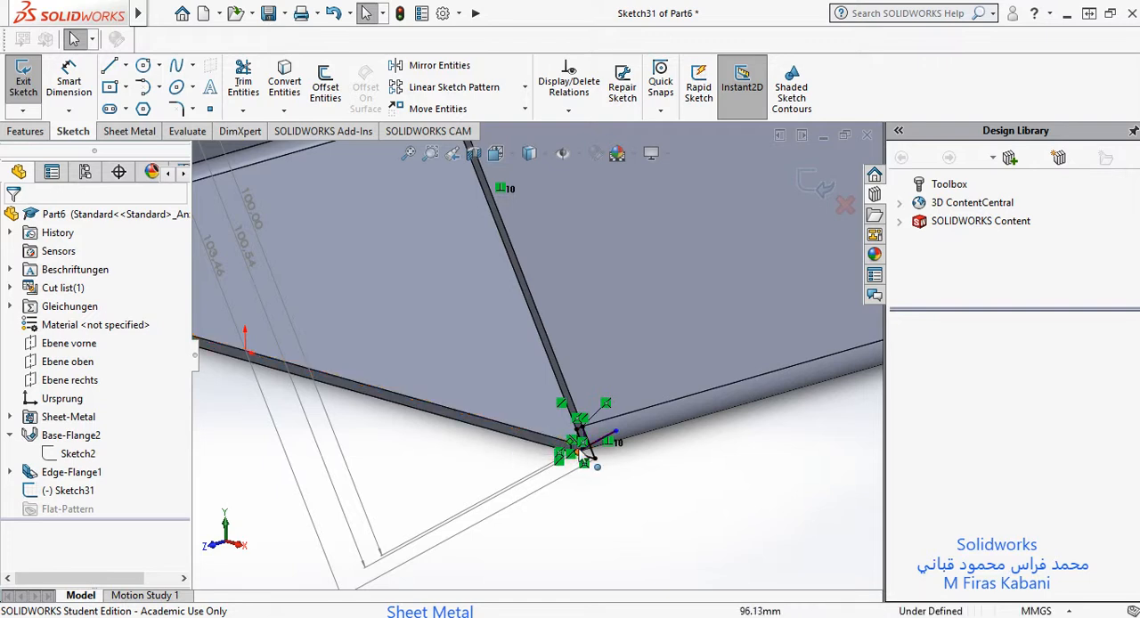
{"action": "scroll", "coordinate": [561, 436], "scroll_direction": "down", "scroll_amount": 3}
{"action": "scroll", "coordinate": [549, 411], "scroll_direction": "down", "scroll_amount": 4}
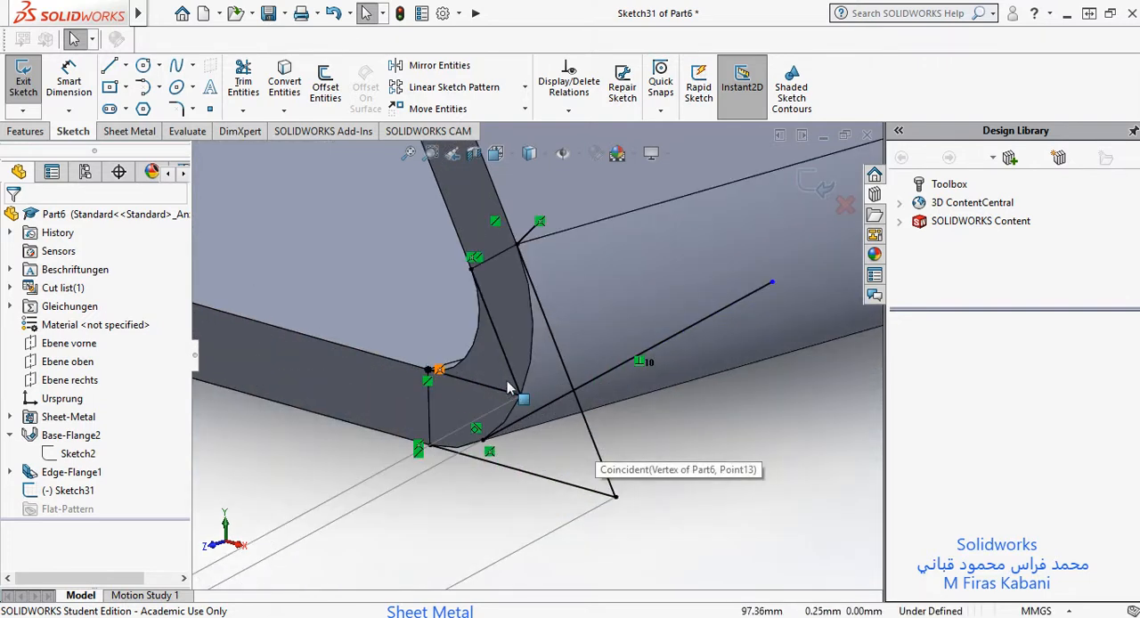
{"action": "scroll", "coordinate": [558, 409], "scroll_direction": "down", "scroll_amount": 4}
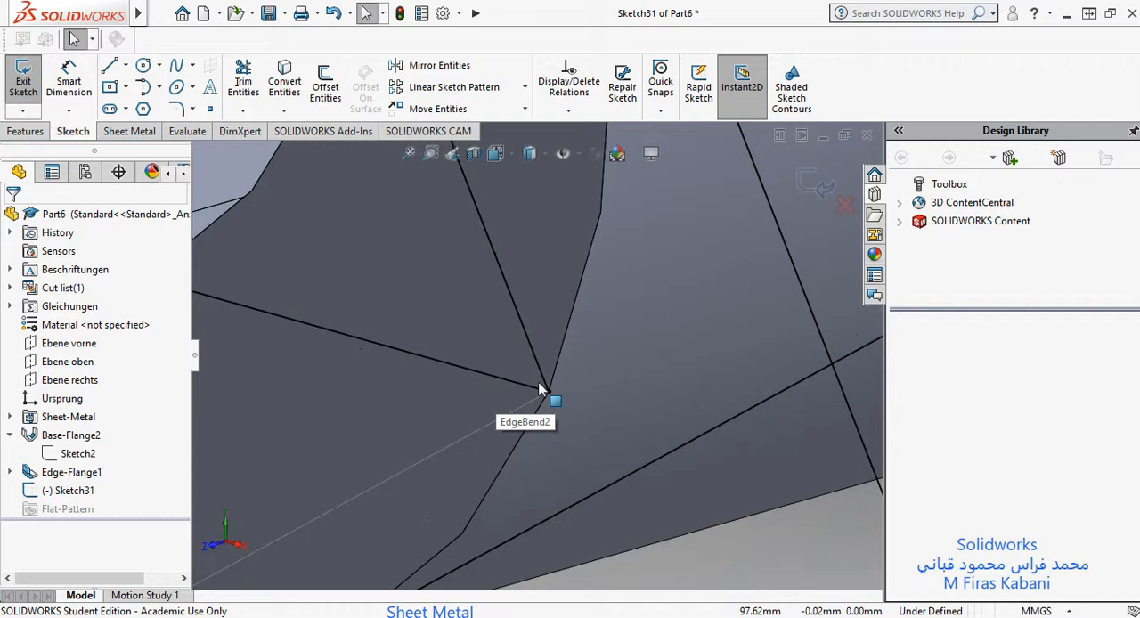
{"action": "scroll", "coordinate": [543, 374], "scroll_direction": "up", "scroll_amount": 8}
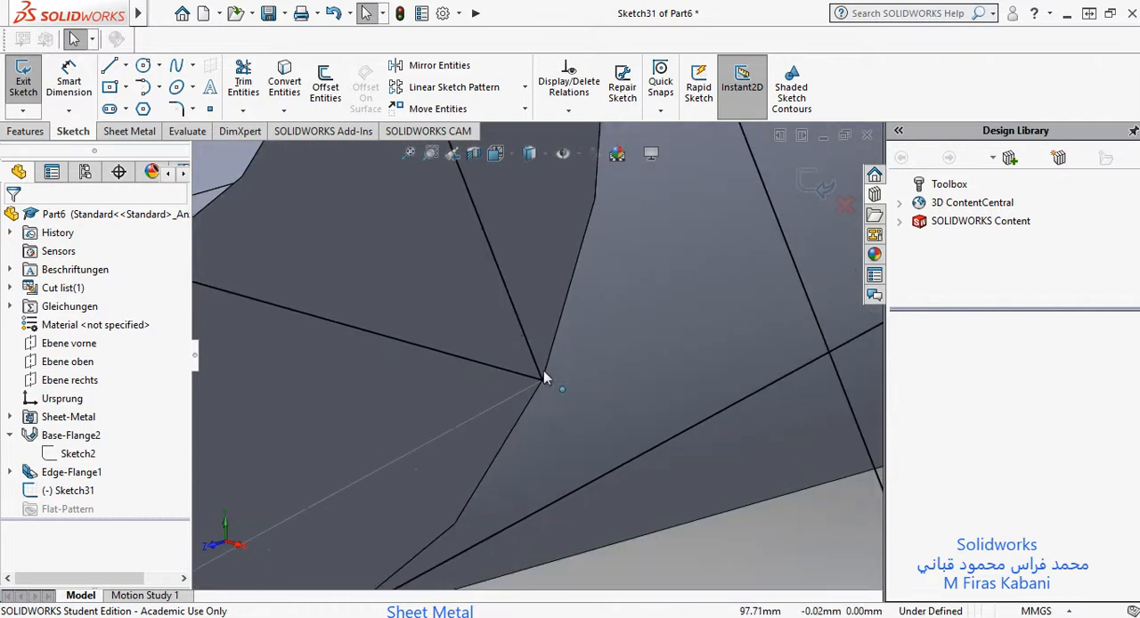
{"action": "scroll", "coordinate": [519, 339], "scroll_direction": "up", "scroll_amount": 6}
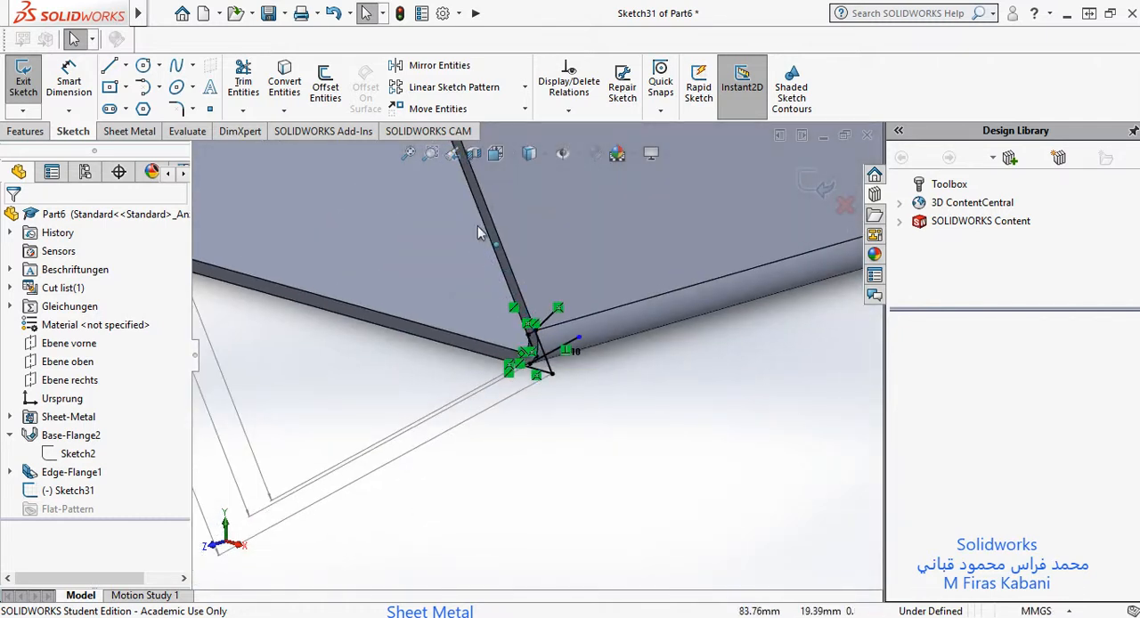
{"action": "scroll", "coordinate": [530, 296], "scroll_direction": "down", "scroll_amount": 5}
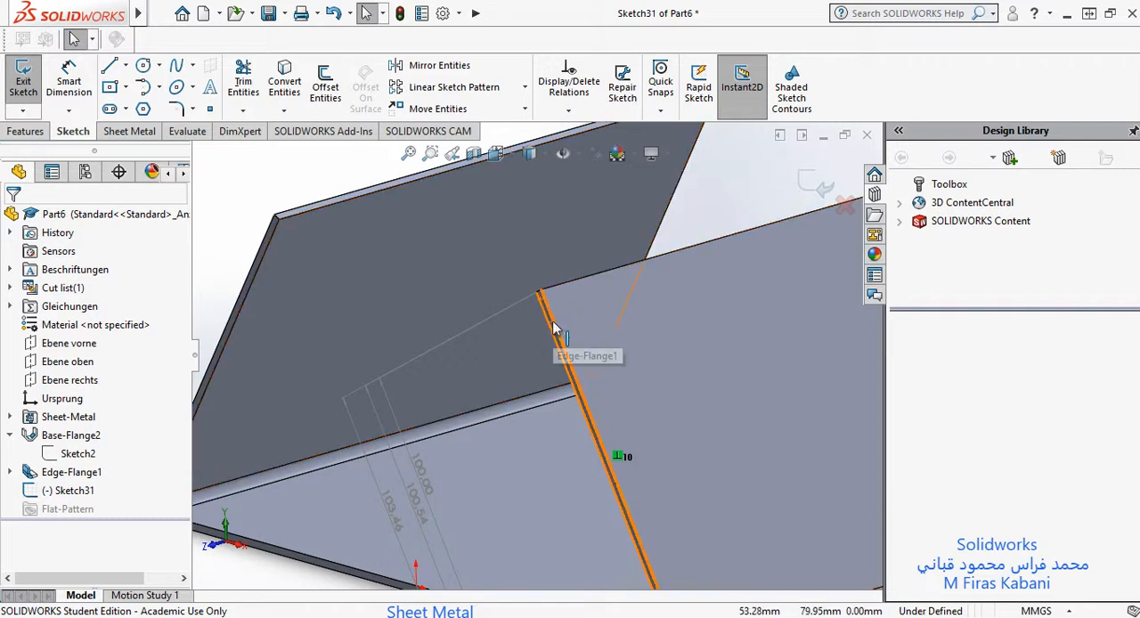
{"action": "scroll", "coordinate": [579, 427], "scroll_direction": "up", "scroll_amount": 4}
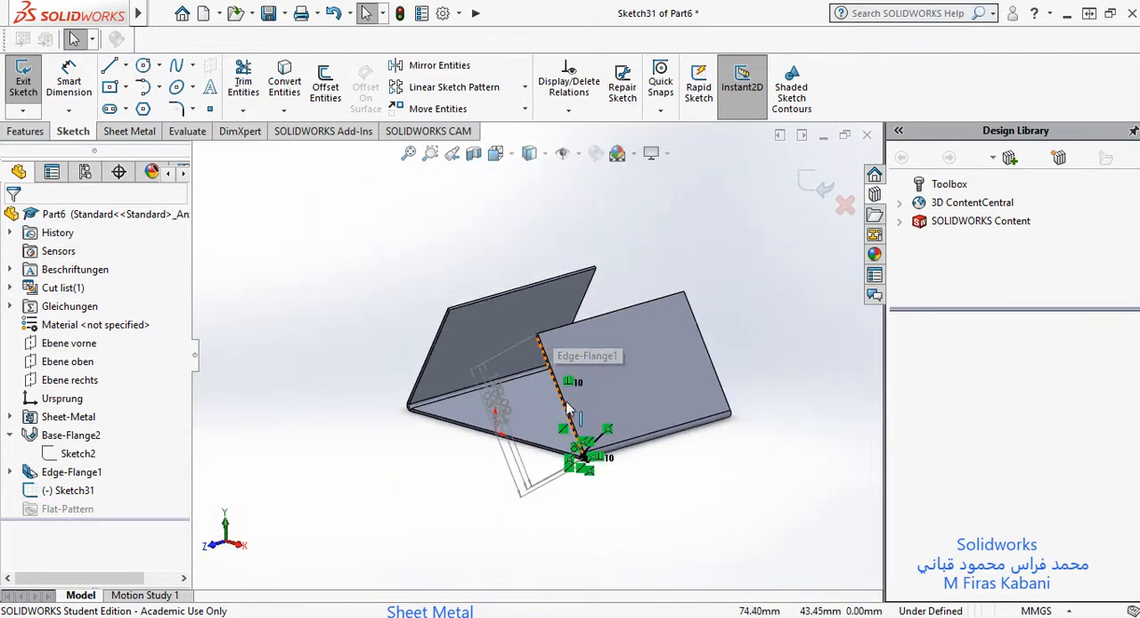
{"action": "scroll", "coordinate": [550, 437], "scroll_direction": "down", "scroll_amount": 3}
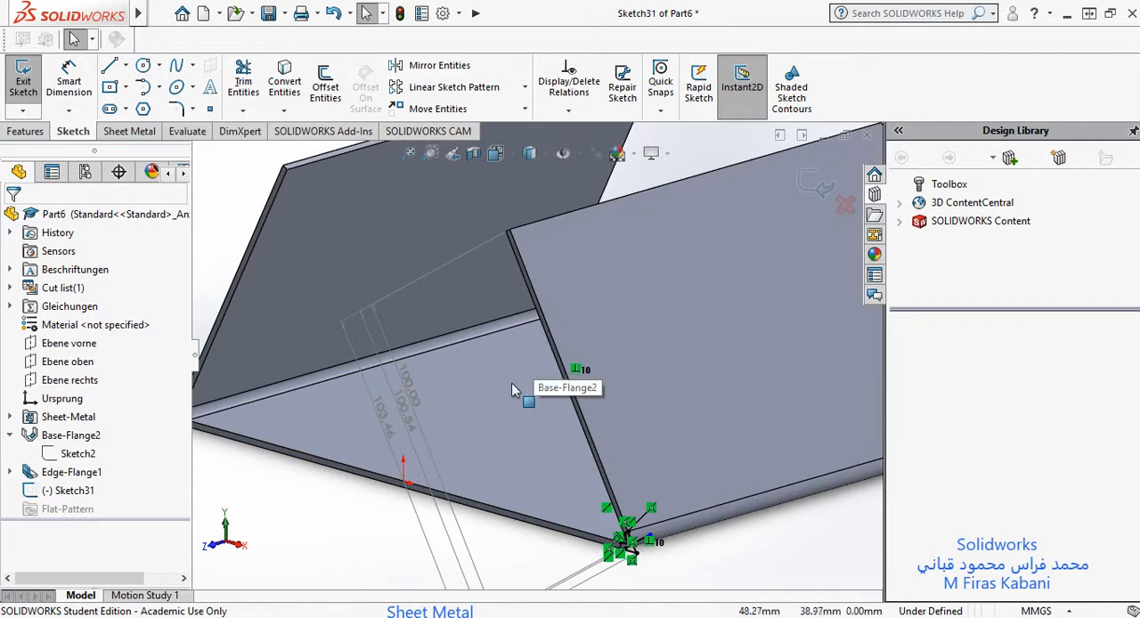
{"action": "scroll", "coordinate": [534, 445], "scroll_direction": "up", "scroll_amount": 3}
{"action": "scroll", "coordinate": [546, 477], "scroll_direction": "down", "scroll_amount": 2}
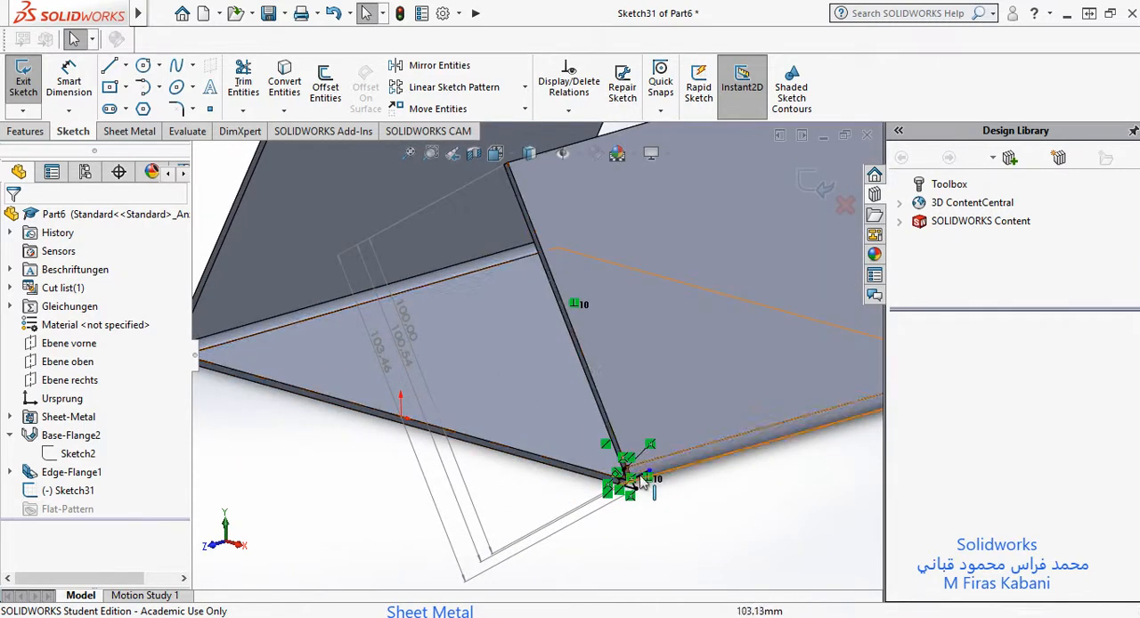
Step: Examine the tangent line's contact point on the bend's outer arc and compare its length dimension with the virtual sharp dimensions
{"action": "scroll", "coordinate": [609, 436], "scroll_direction": "down", "scroll_amount": 1}
{"action": "scroll", "coordinate": [609, 436], "scroll_direction": "down", "scroll_amount": 3}
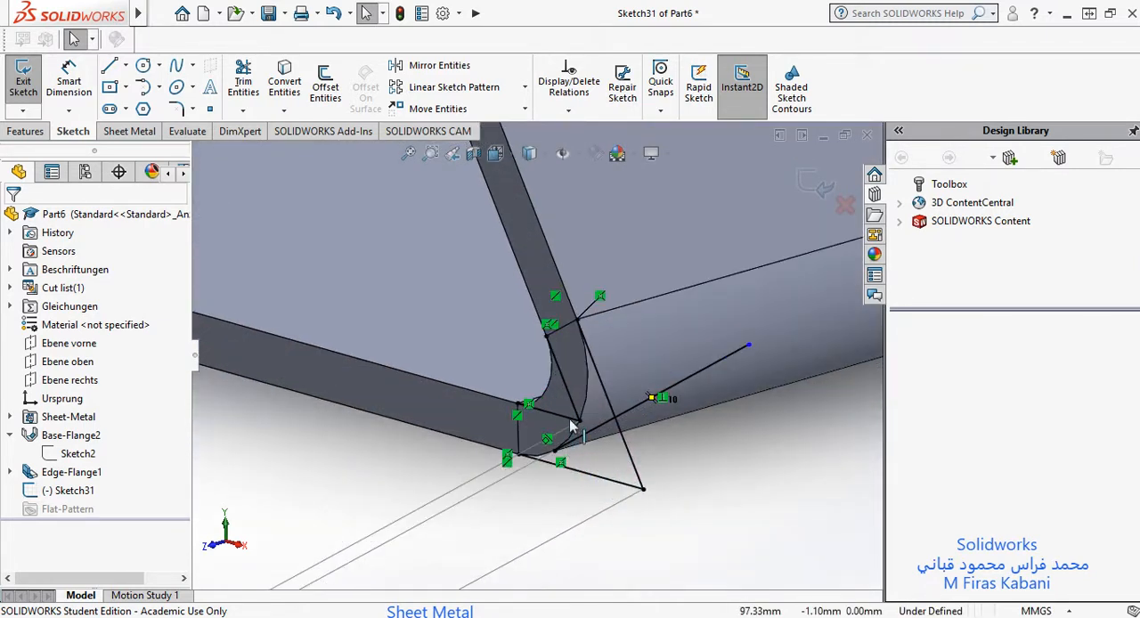
{"action": "scroll", "coordinate": [579, 419], "scroll_direction": "down", "scroll_amount": 1}
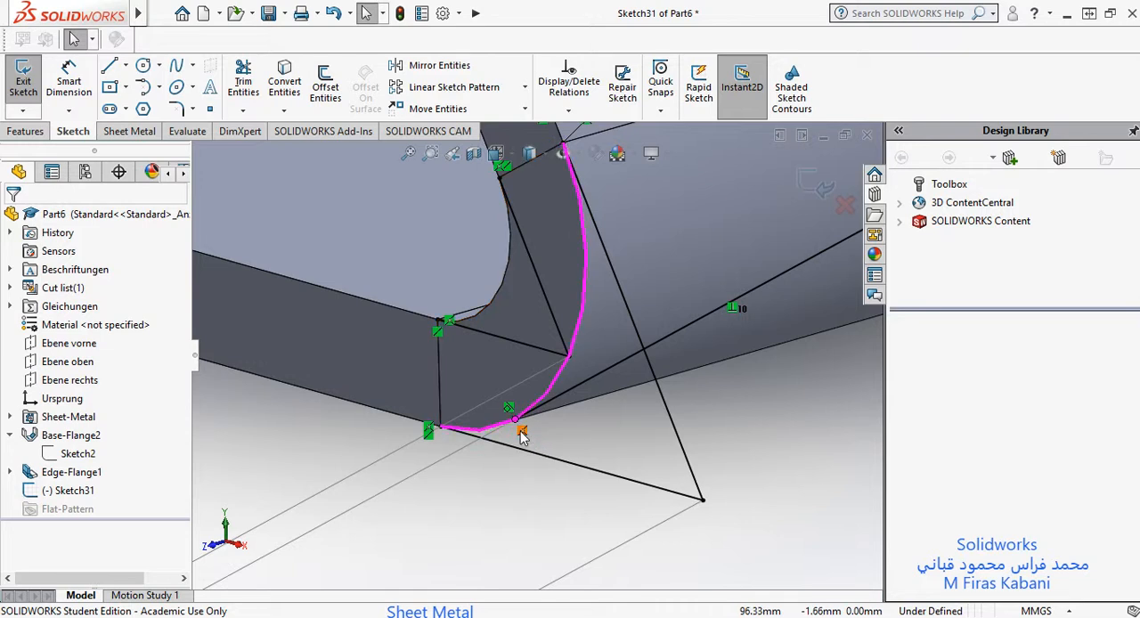
{"action": "scroll", "coordinate": [704, 323], "scroll_direction": "up", "scroll_amount": 5}
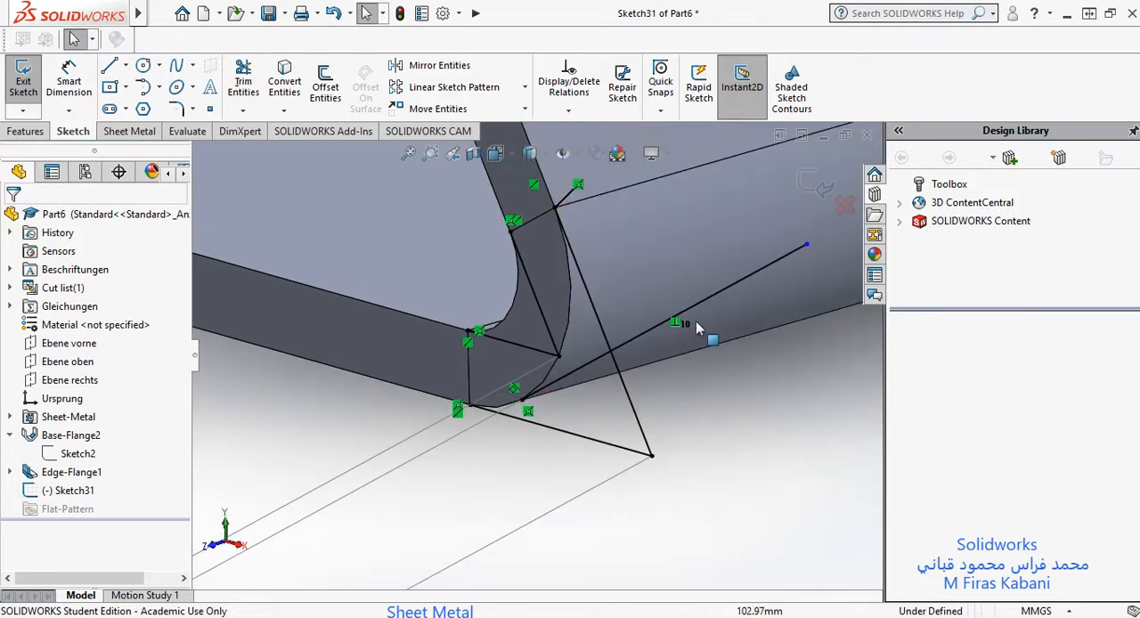
{"action": "scroll", "coordinate": [624, 330], "scroll_direction": "up", "scroll_amount": 3}
{"action": "scroll", "coordinate": [468, 361], "scroll_direction": "up", "scroll_amount": 2}
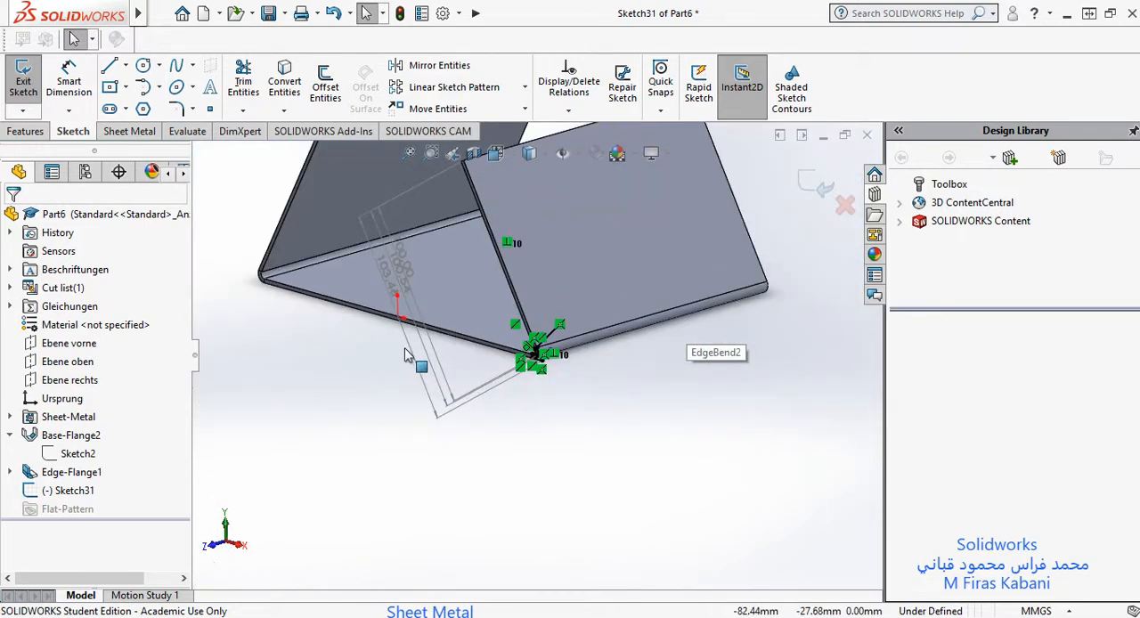
{"action": "scroll", "coordinate": [432, 305], "scroll_direction": "up", "scroll_amount": 2}
{"action": "scroll", "coordinate": [432, 305], "scroll_direction": "down", "scroll_amount": 2}
{"action": "scroll", "coordinate": [511, 336], "scroll_direction": "down", "scroll_amount": 3}
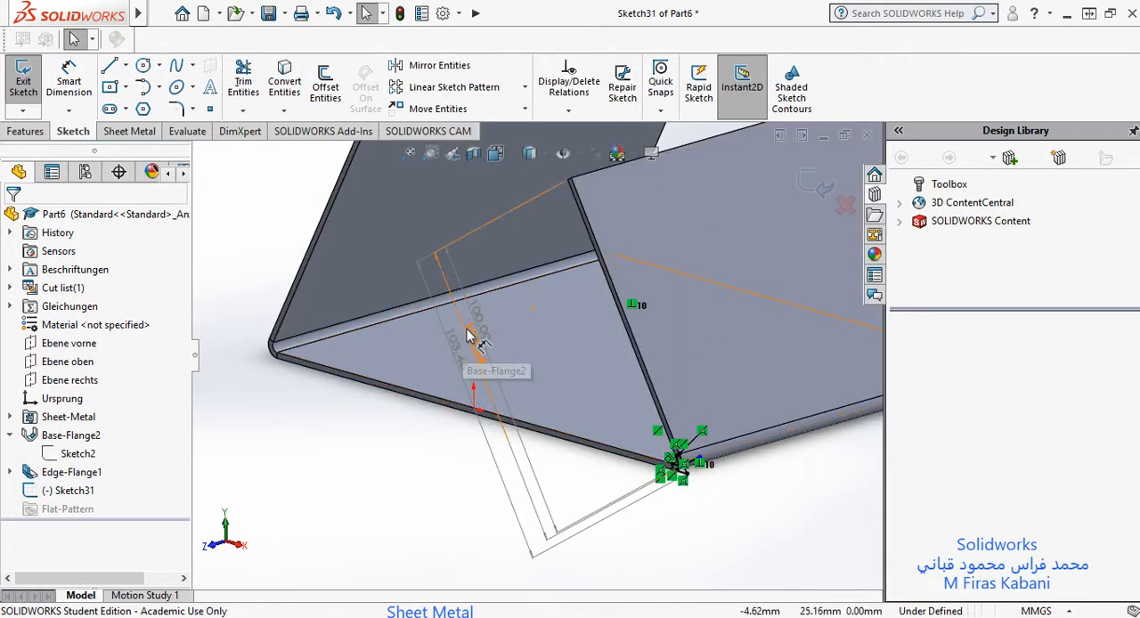
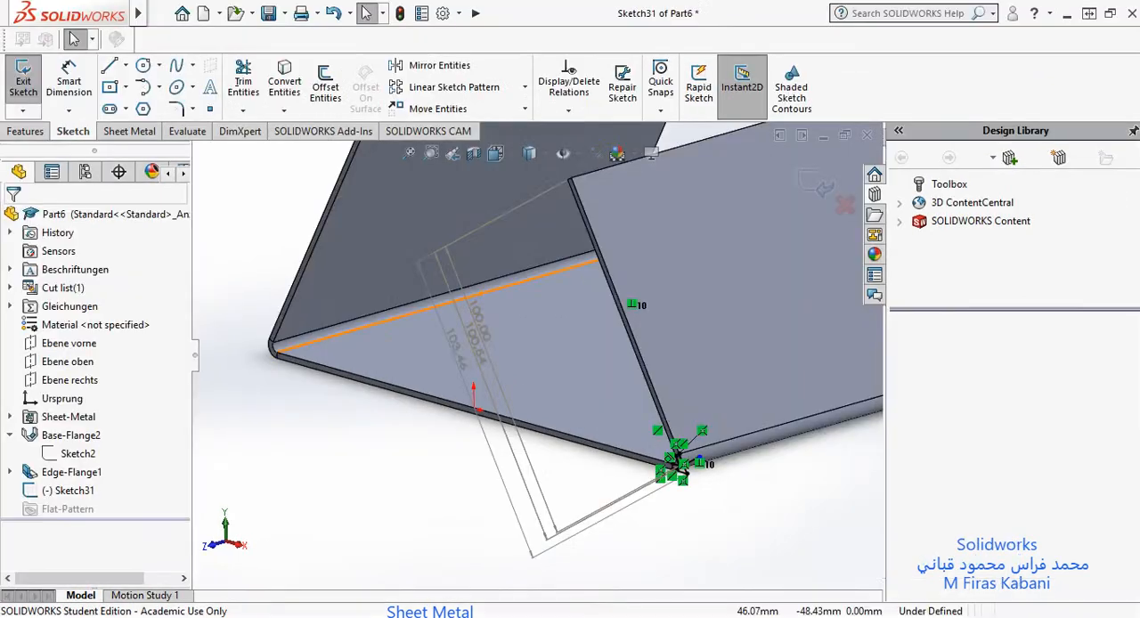
Step: Compare the three flange length dimensions running from the bend corner to the flange's free end
{"action": "scroll", "coordinate": [584, 311], "scroll_direction": "up", "scroll_amount": 3}
{"action": "scroll", "coordinate": [584, 311], "scroll_direction": "down", "scroll_amount": 3}
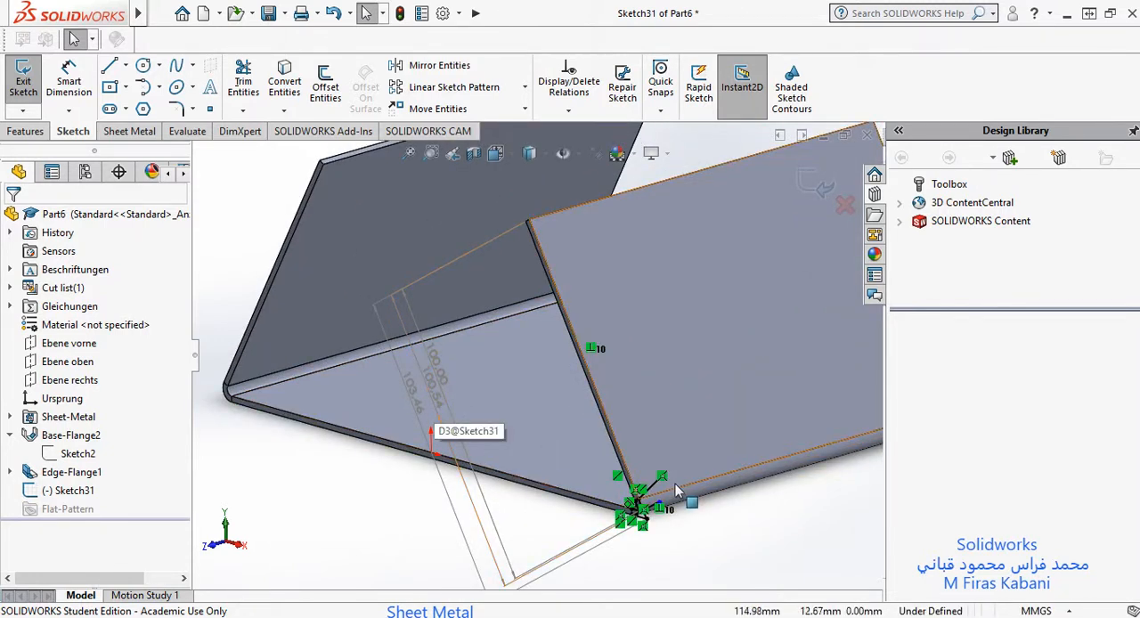
{"action": "scroll", "coordinate": [578, 547], "scroll_direction": "down", "scroll_amount": 5}
{"action": "scroll", "coordinate": [440, 478], "scroll_direction": "up", "scroll_amount": 4}
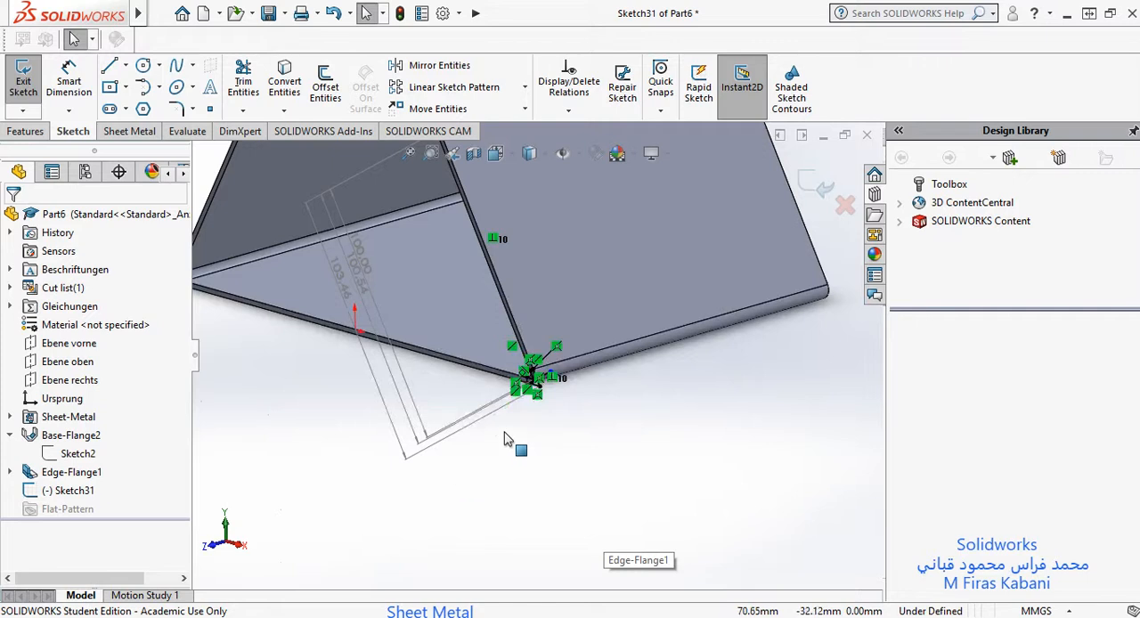
{"action": "scroll", "coordinate": [505, 420], "scroll_direction": "down", "scroll_amount": 1}
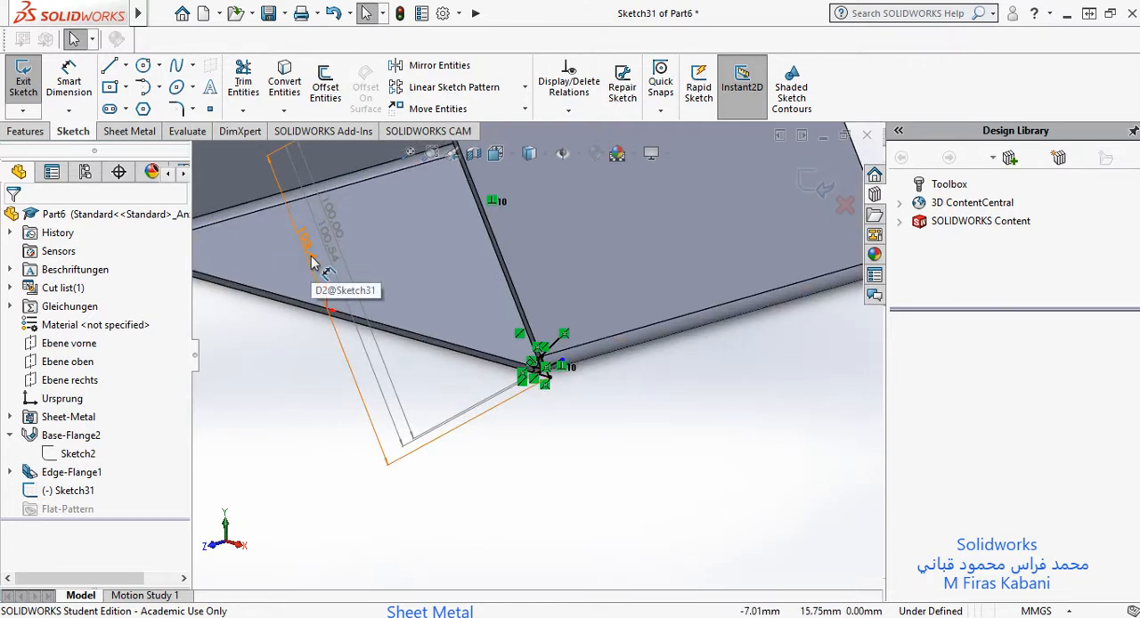
{"action": "scroll", "coordinate": [316, 267], "scroll_direction": "up", "scroll_amount": 5}
{"action": "scroll", "coordinate": [427, 206], "scroll_direction": "down", "scroll_amount": 3}
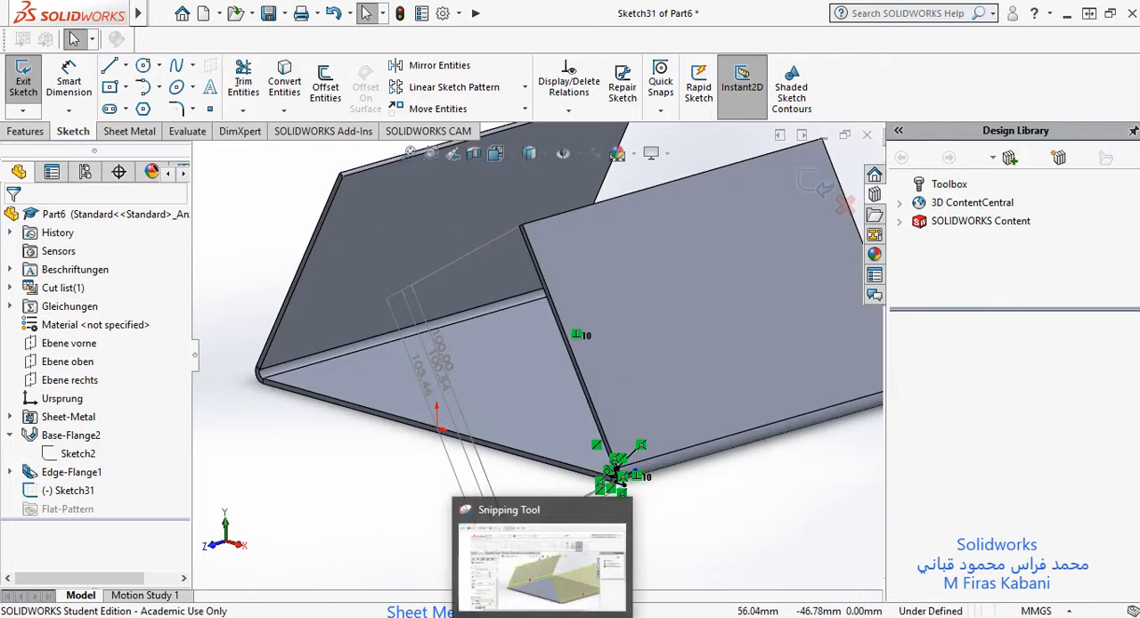
Step: Switch to the Snipping Tool capture of the edge flange settings, review its flange length options, and minimise it
{"action": "left_click", "coordinate": [527, 570]}
{"action": "scroll", "coordinate": [609, 346], "scroll_direction": "down", "scroll_amount": 3}
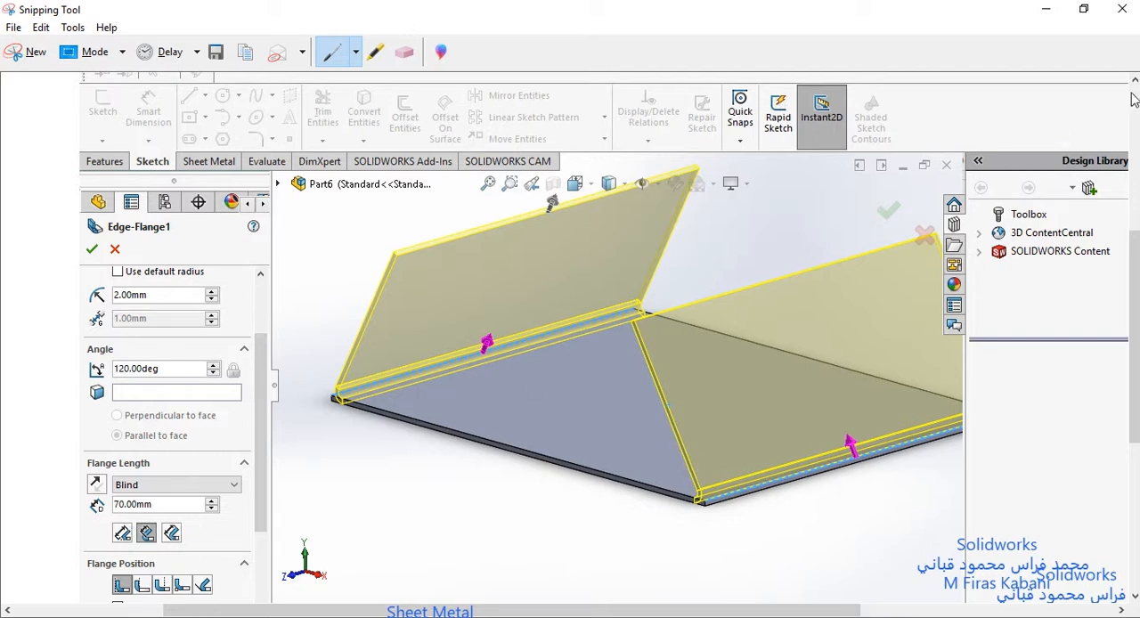
{"action": "left_click", "coordinate": [1036, 11]}
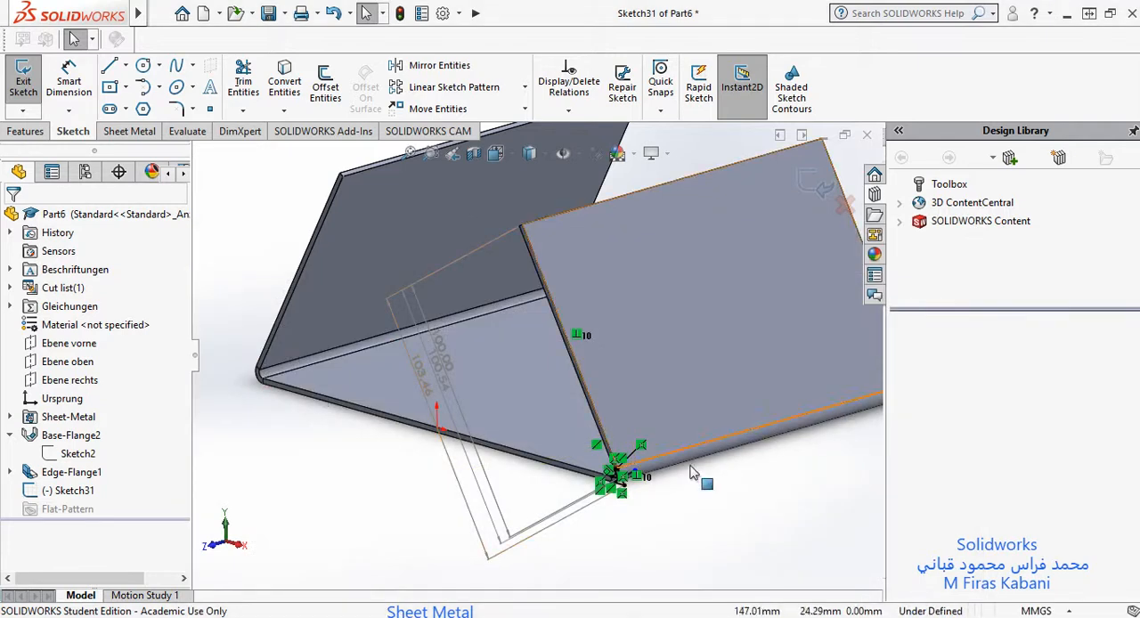
Step: Examine the inner and outer virtual sharps and the tangent line at the bend corner, relating them to their length dimensions
{"action": "scroll", "coordinate": [628, 486], "scroll_direction": "down", "scroll_amount": 3}
{"action": "scroll", "coordinate": [591, 490], "scroll_direction": "down", "scroll_amount": 3}
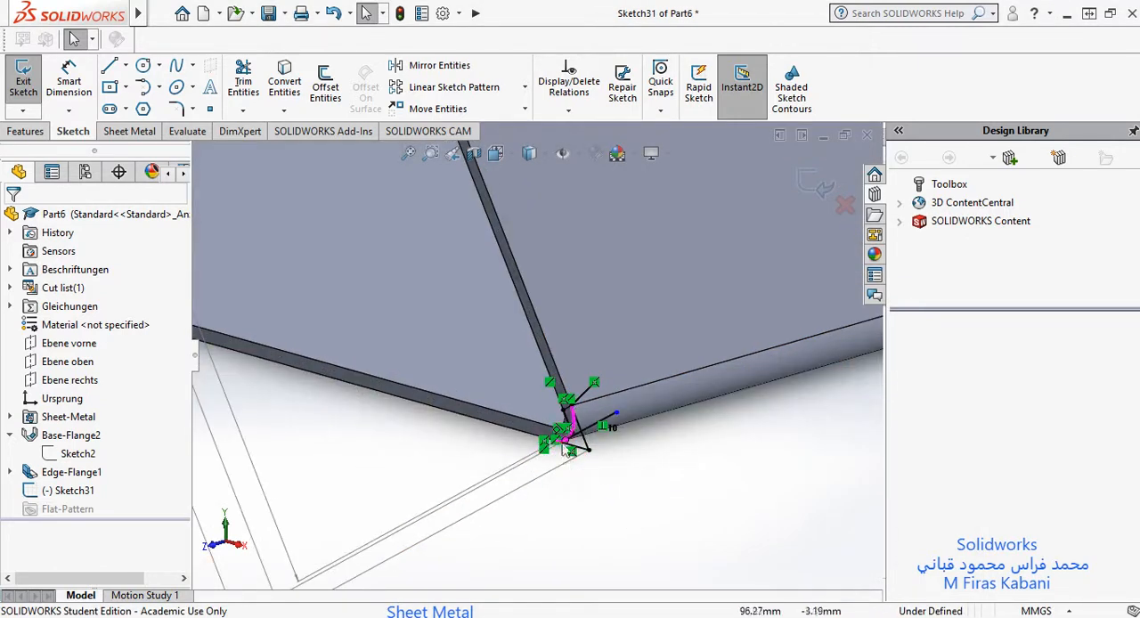
{"action": "scroll", "coordinate": [569, 431], "scroll_direction": "down", "scroll_amount": 5}
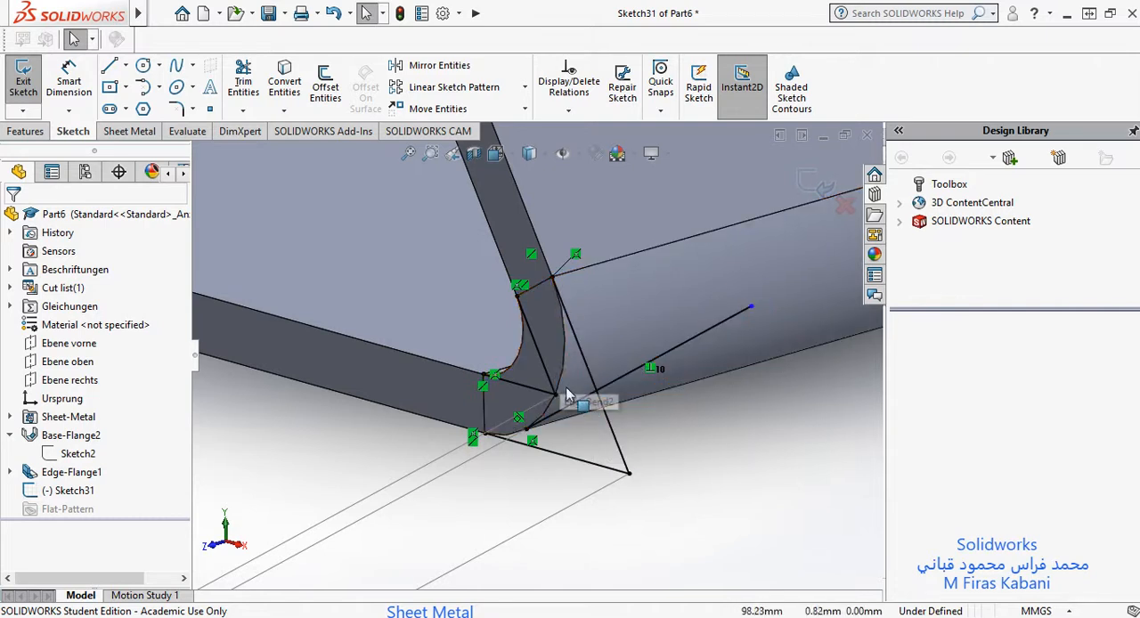
{"action": "scroll", "coordinate": [563, 378], "scroll_direction": "up", "scroll_amount": 5}
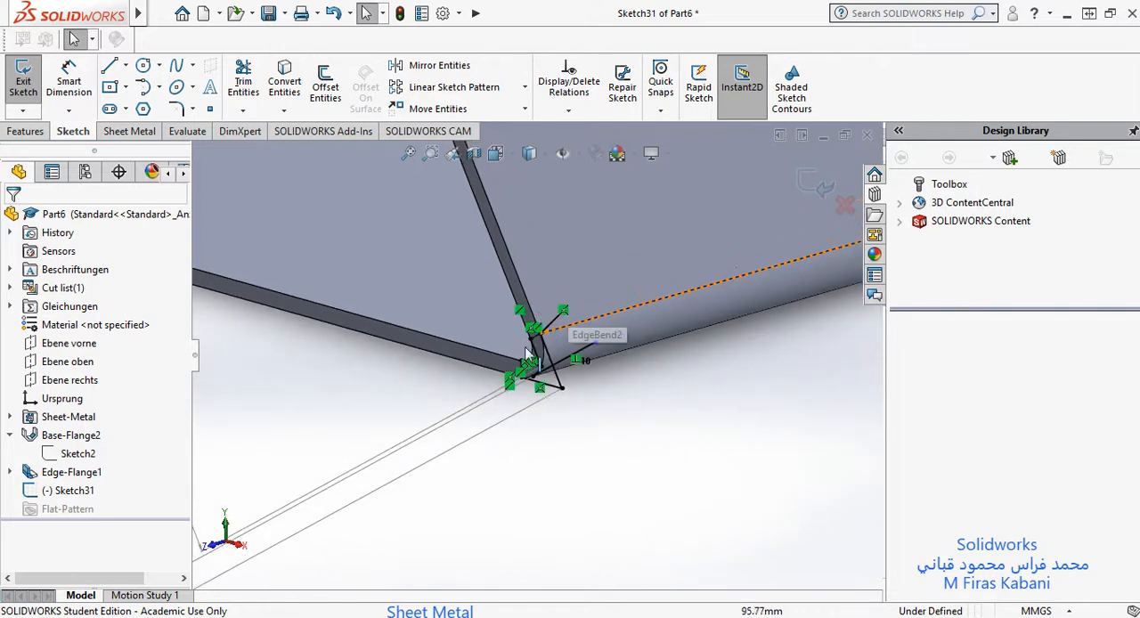
{"action": "scroll", "coordinate": [507, 312], "scroll_direction": "up", "scroll_amount": 3}
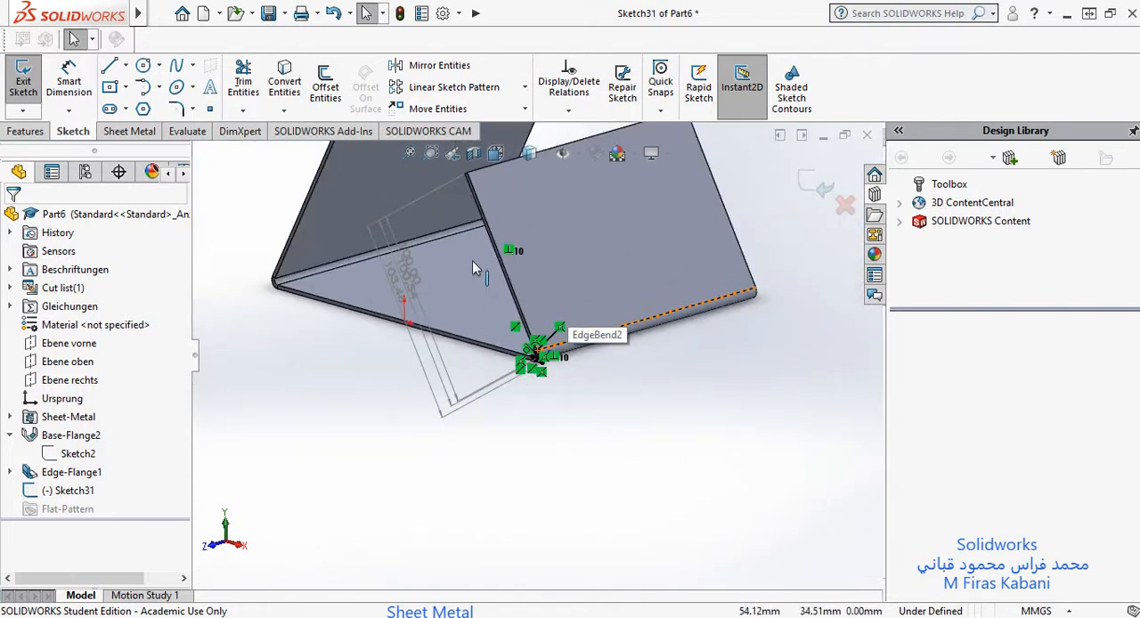
Step: Spread the three flange length dimensions apart so their values and extension lines are clearly separated
{"action": "left_click", "coordinate": [428, 276]}
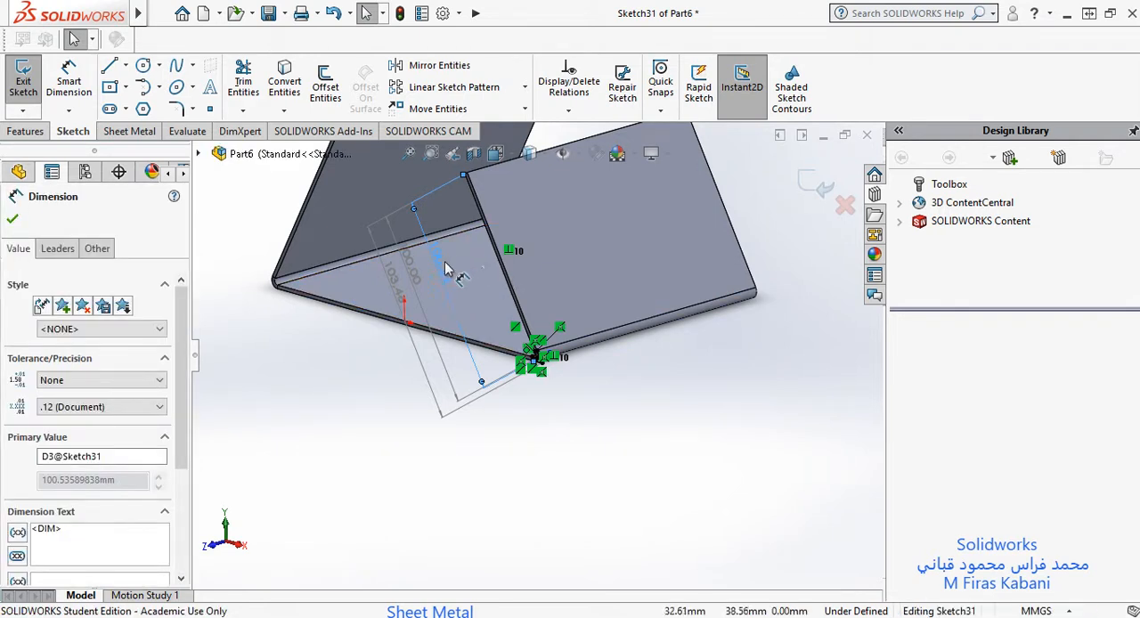
{"action": "scroll", "coordinate": [450, 275], "scroll_direction": "up", "scroll_amount": 2}
{"action": "scroll", "coordinate": [461, 307], "scroll_direction": "down", "scroll_amount": 3}
{"action": "scroll", "coordinate": [499, 365], "scroll_direction": "down", "scroll_amount": 3}
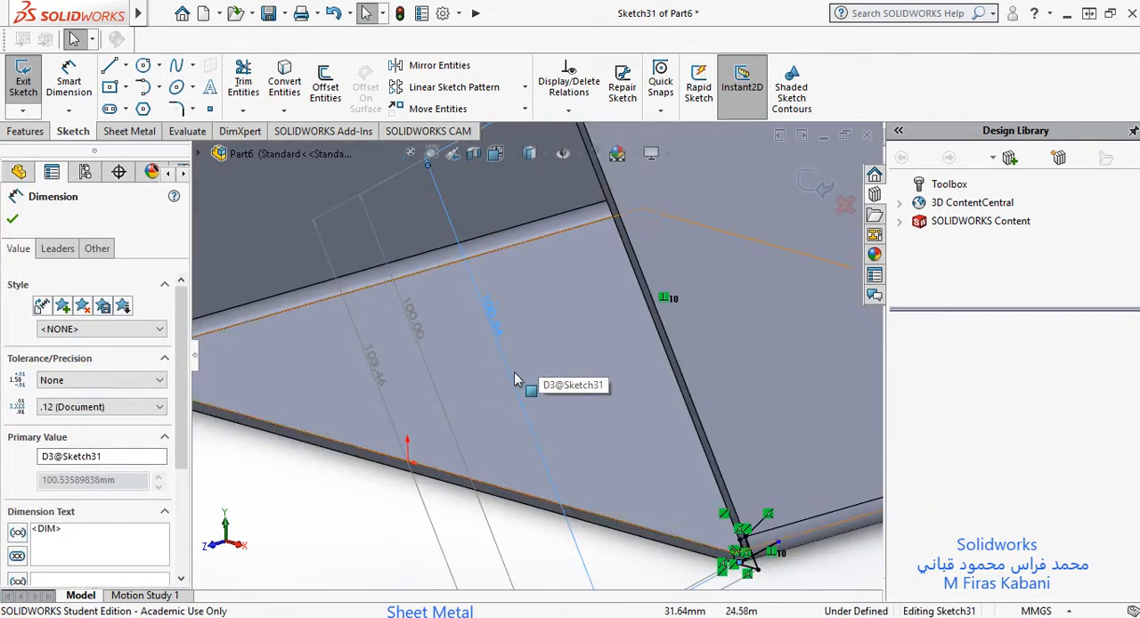
{"action": "scroll", "coordinate": [526, 396], "scroll_direction": "up", "scroll_amount": 3}
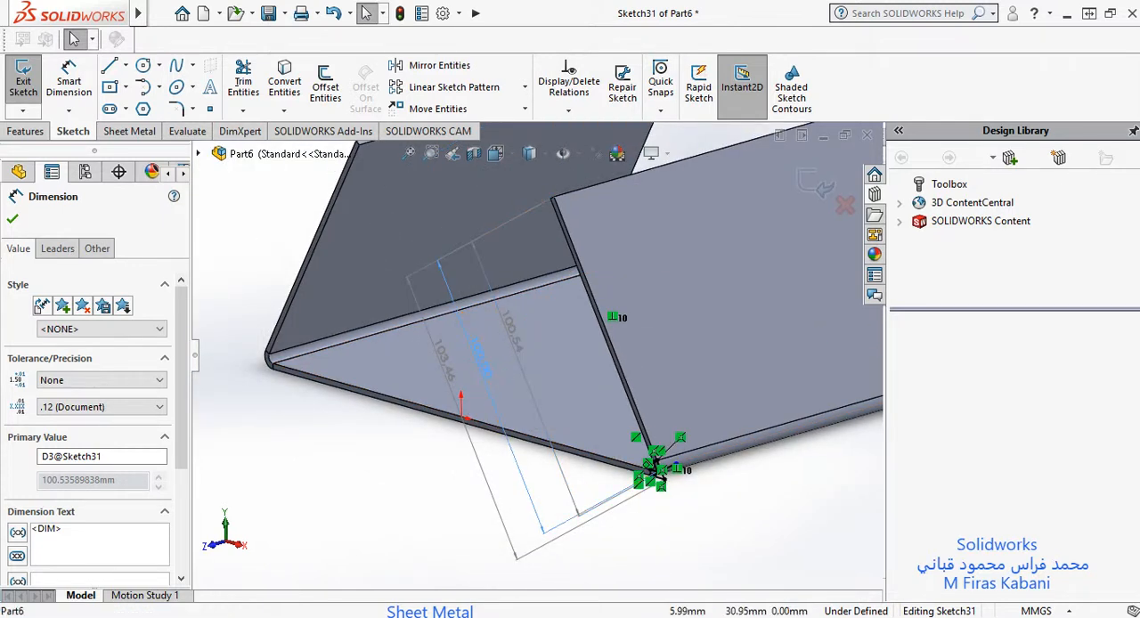
{"action": "left_click", "coordinate": [446, 361]}
{"action": "left_click_drag", "start_coordinate": [448, 362], "coordinate": [458, 381]}
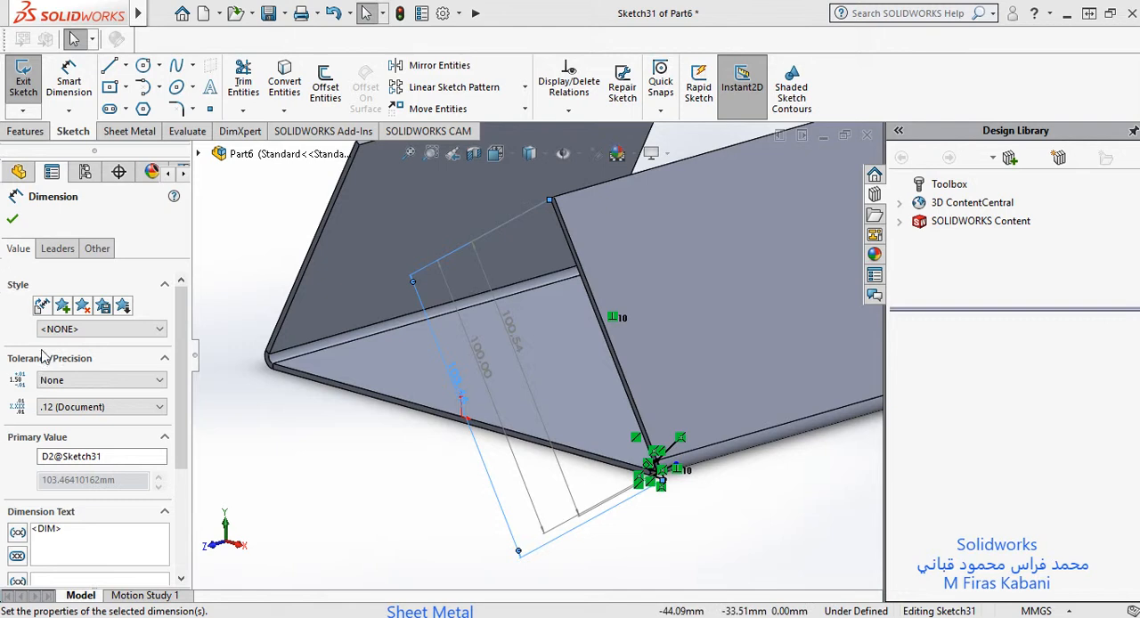
{"action": "left_click", "coordinate": [12, 219]}
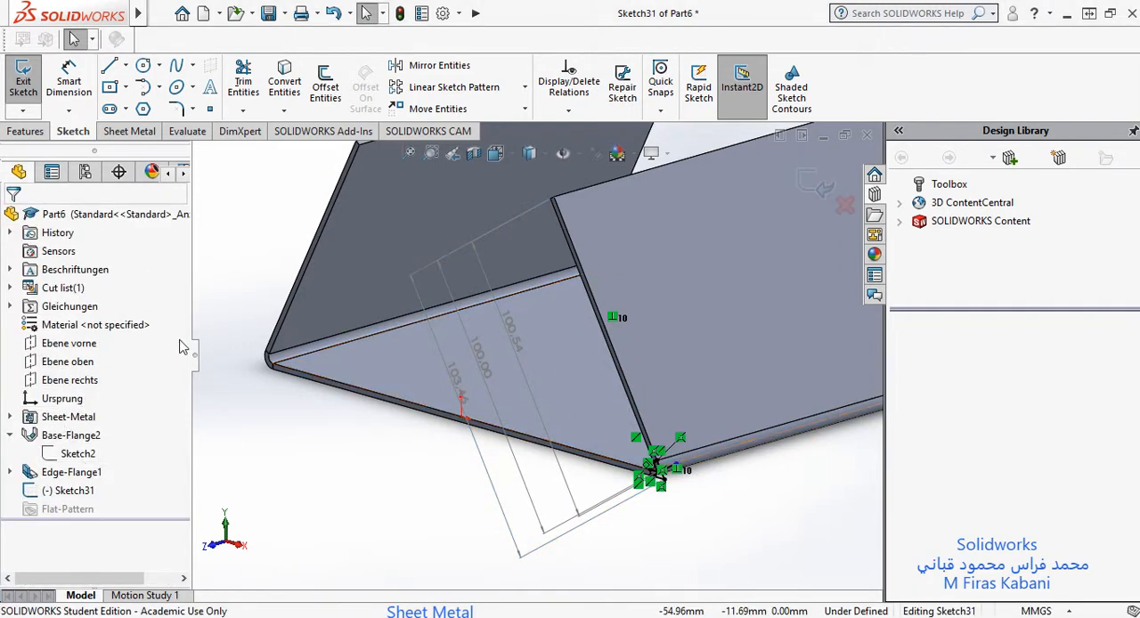
{"action": "left_click", "coordinate": [60, 478]}
{"action": "right_click", "coordinate": [62, 475]}
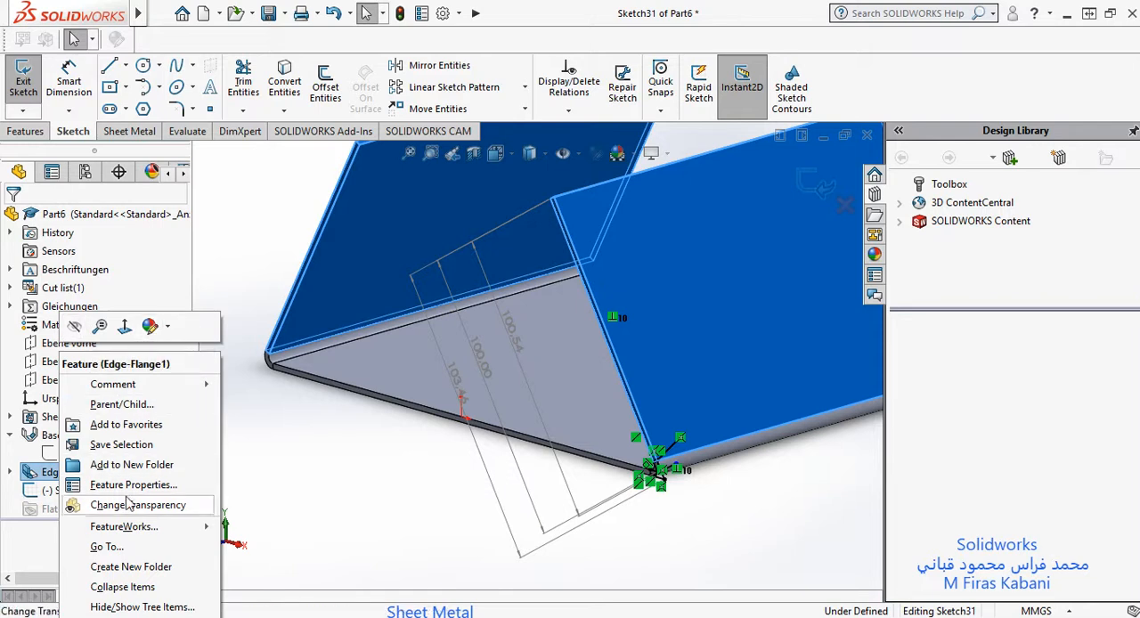
{"action": "left_click", "coordinate": [816, 195]}
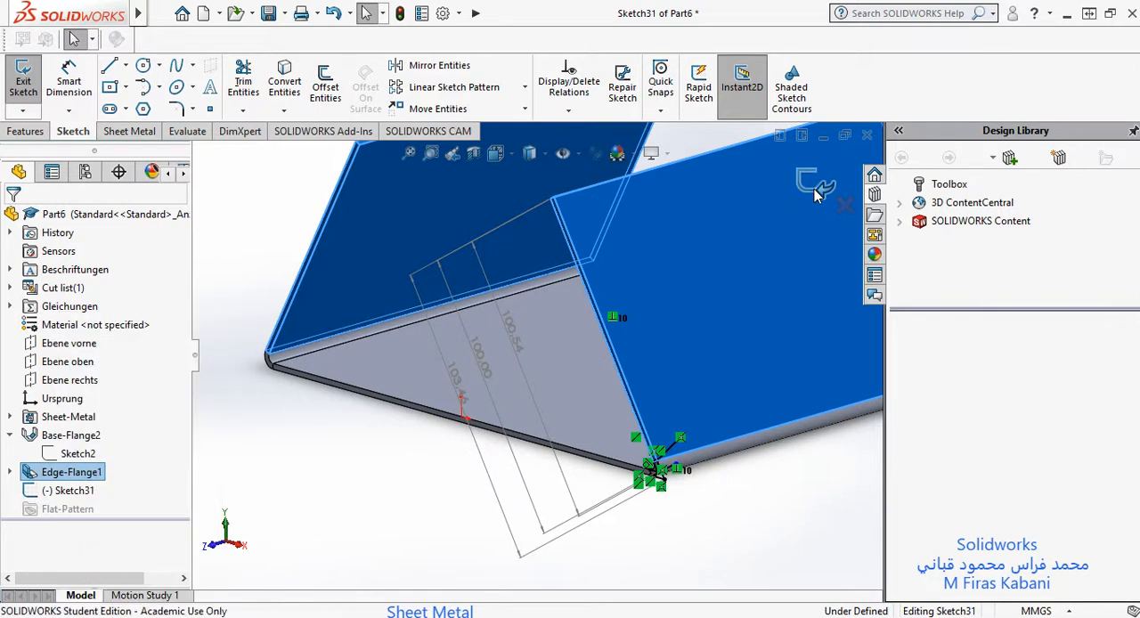
Step: Exit Sketch31 and open the Edge-Flange1 feature for editing
{"action": "left_click", "coordinate": [814, 189]}
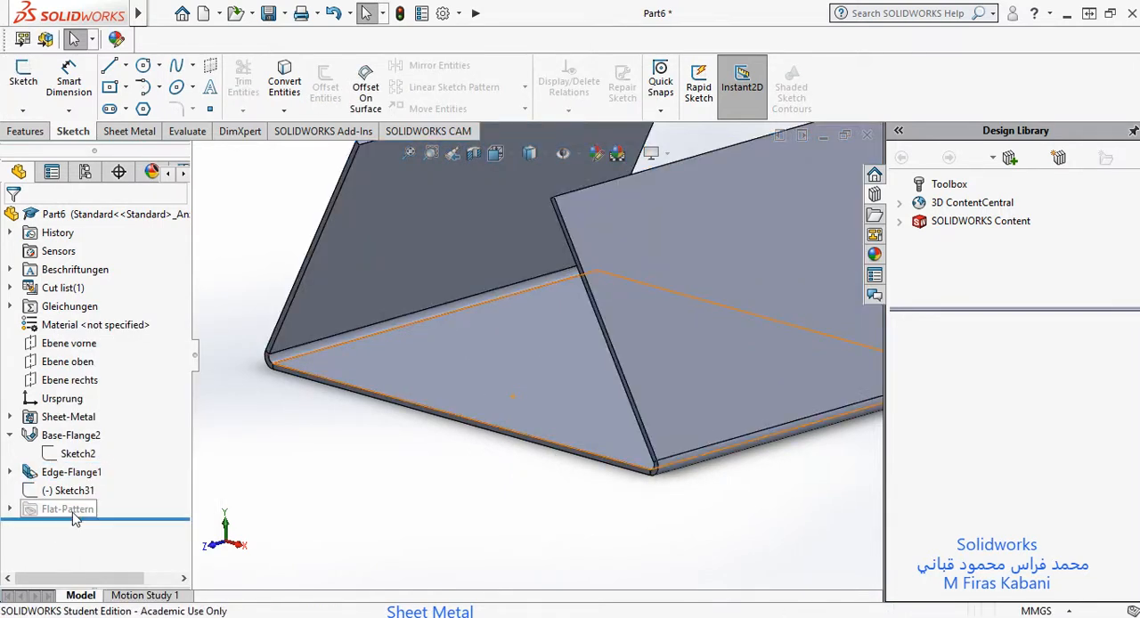
{"action": "left_click", "coordinate": [75, 473]}
{"action": "right_click", "coordinate": [77, 482]}
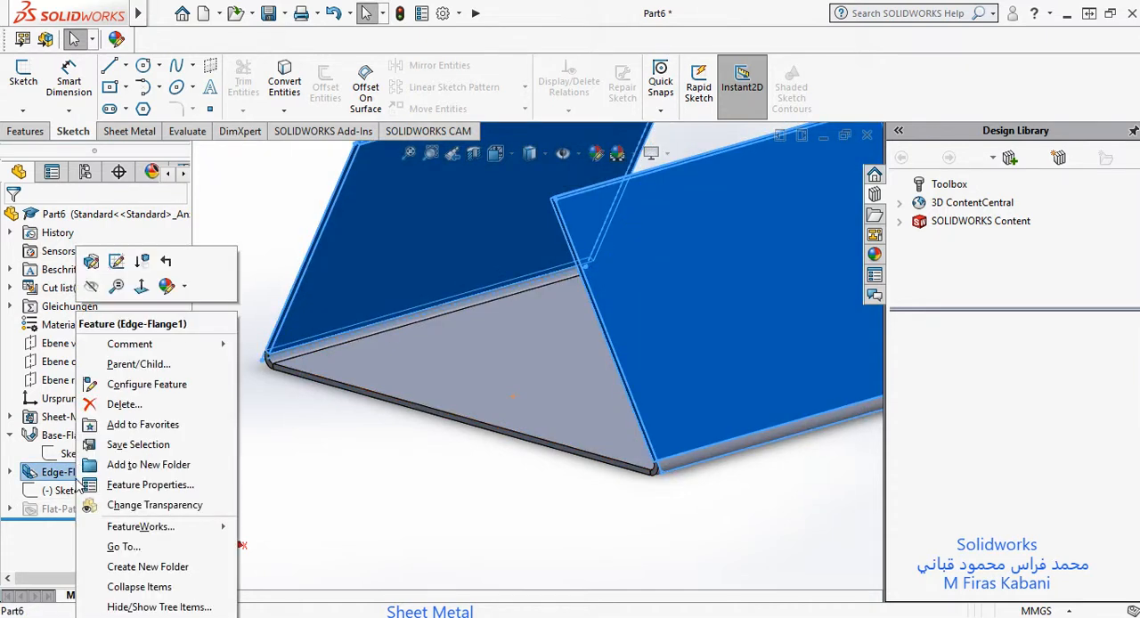
{"action": "left_click", "coordinate": [109, 268]}
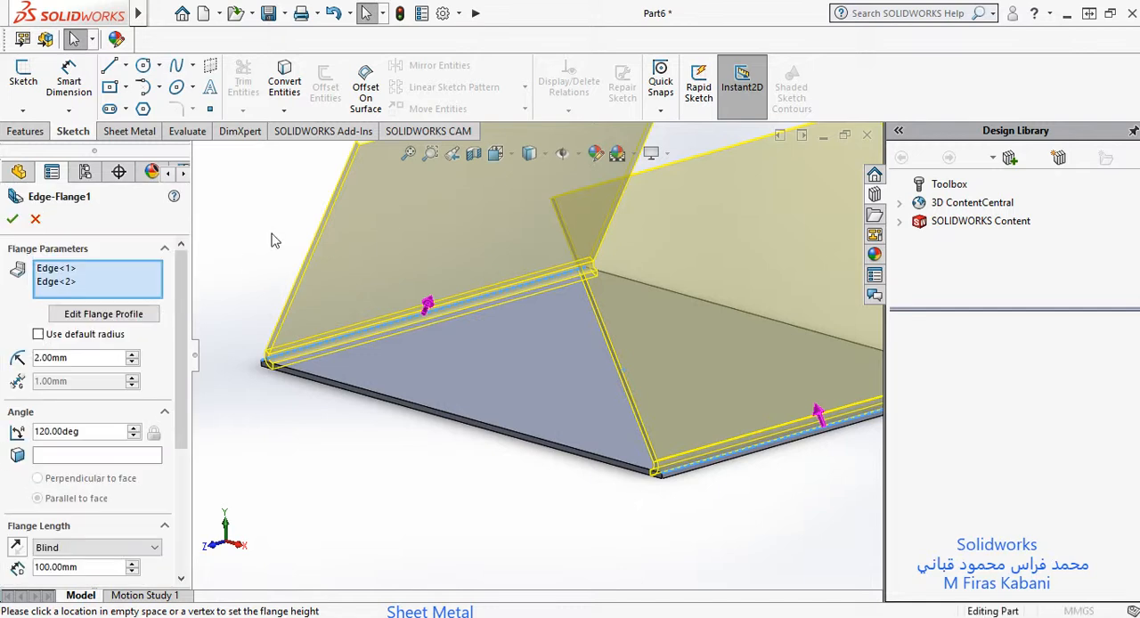
Step: Select the Material Inside flange position and examine how the flange sits relative to the base plate's edge
{"action": "left_click_drag", "start_coordinate": [181, 414], "coordinate": [164, 544]}
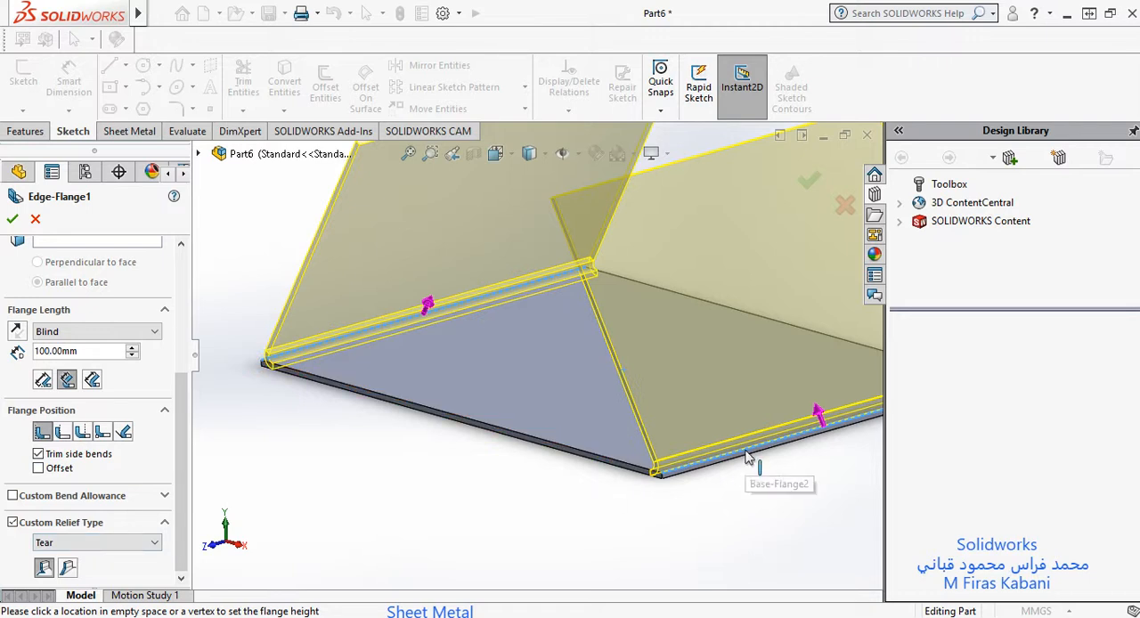
{"action": "scroll", "coordinate": [762, 478], "scroll_direction": "down", "scroll_amount": 3}
{"action": "scroll", "coordinate": [565, 468], "scroll_direction": "down", "scroll_amount": 2}
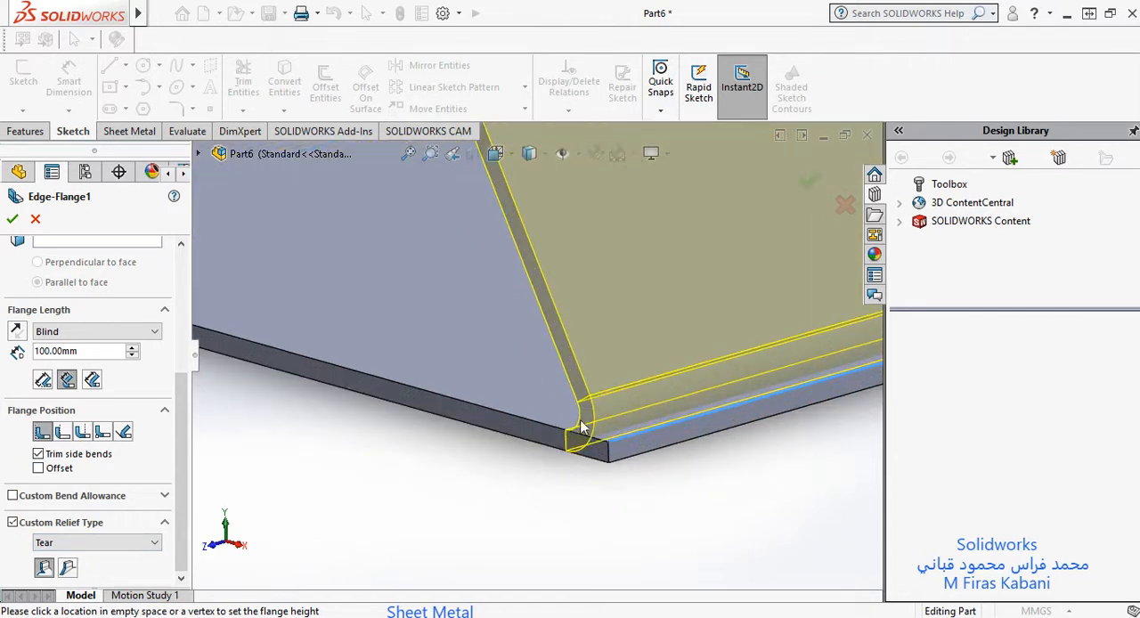
{"action": "scroll", "coordinate": [583, 427], "scroll_direction": "down", "scroll_amount": 1}
{"action": "scroll", "coordinate": [629, 358], "scroll_direction": "down", "scroll_amount": 1}
{"action": "scroll", "coordinate": [550, 544], "scroll_direction": "down", "scroll_amount": 1}
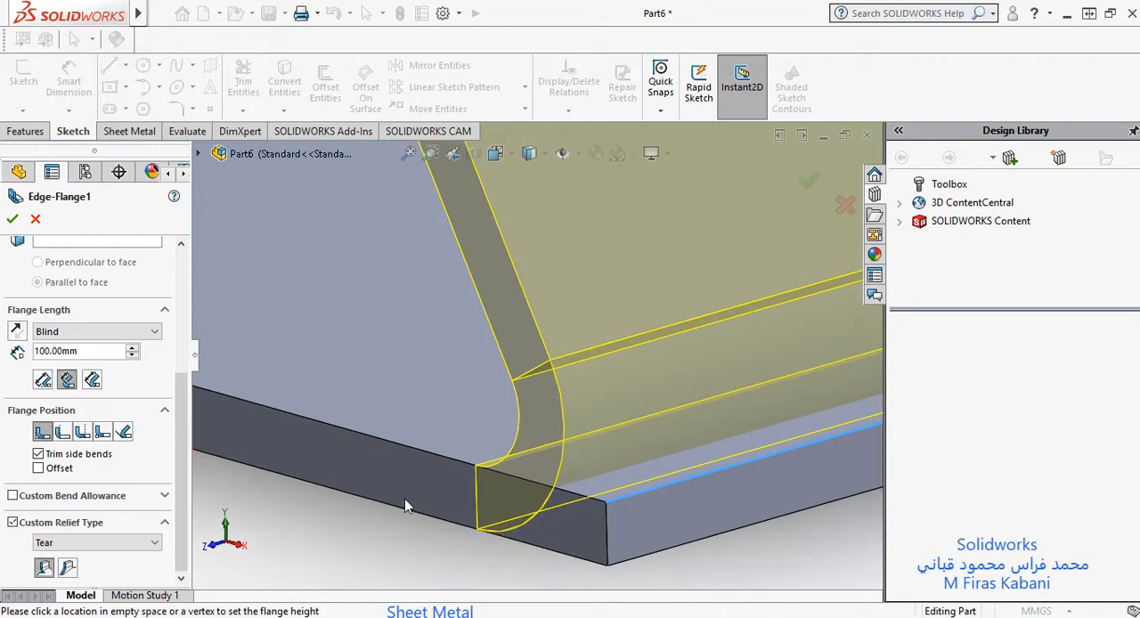
{"action": "left_click", "coordinate": [44, 435]}
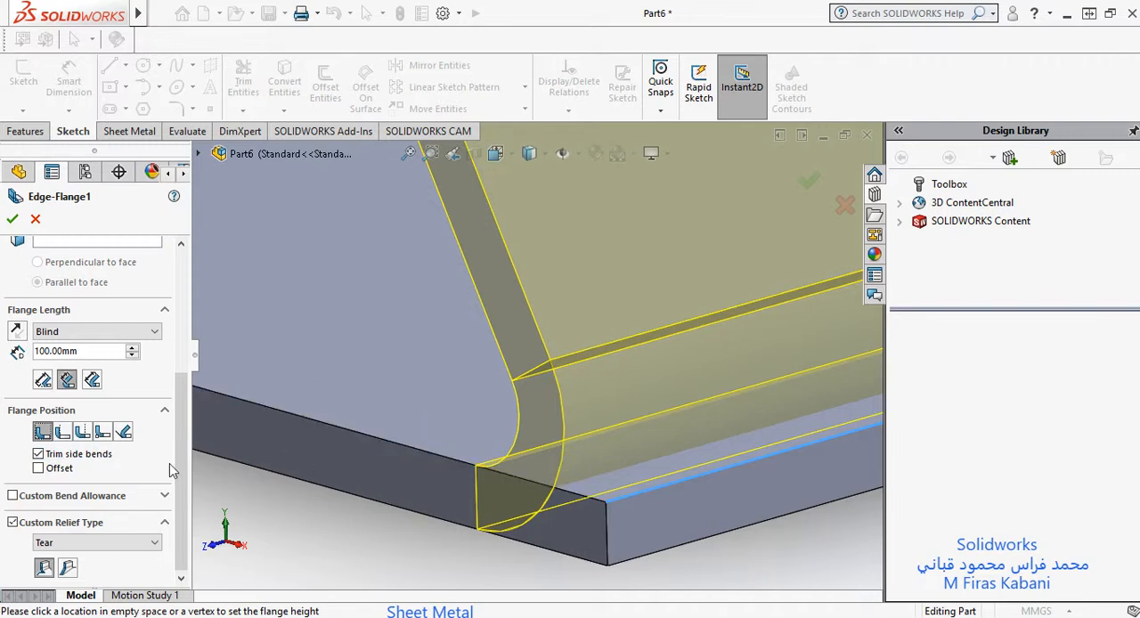
Step: Set the flange position to Material Outside and inspect the preview at the base plate's corner
{"action": "left_click", "coordinate": [68, 439]}
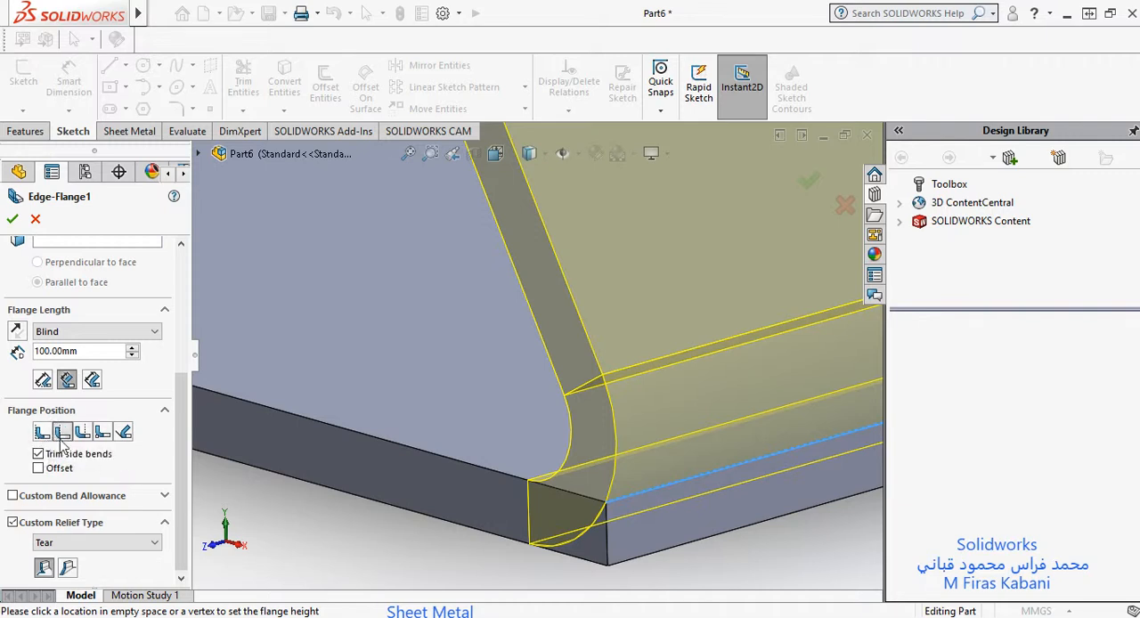
{"action": "scroll", "coordinate": [639, 438], "scroll_direction": "down", "scroll_amount": 10}
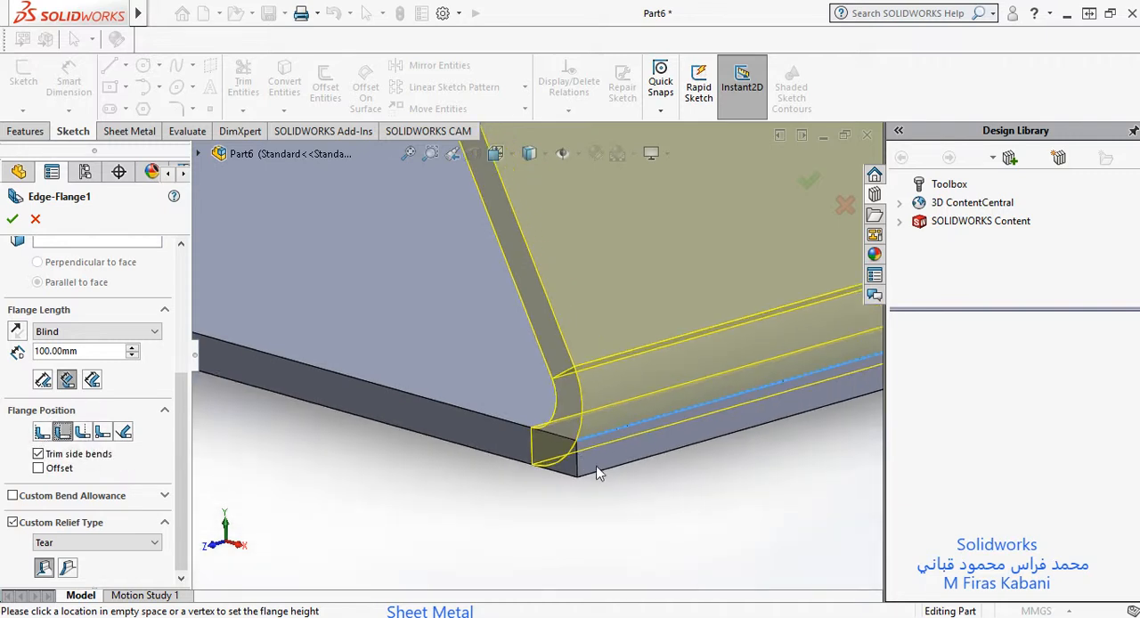
{"action": "scroll", "coordinate": [576, 265], "scroll_direction": "down", "scroll_amount": 3}
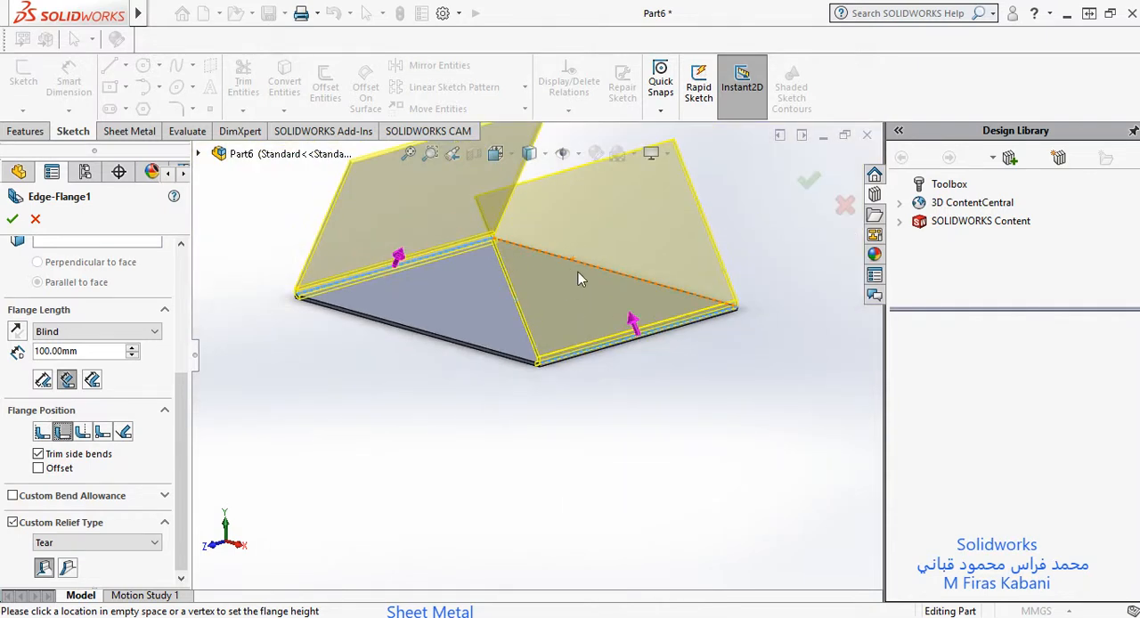
{"action": "scroll", "coordinate": [548, 314], "scroll_direction": "up", "scroll_amount": 5}
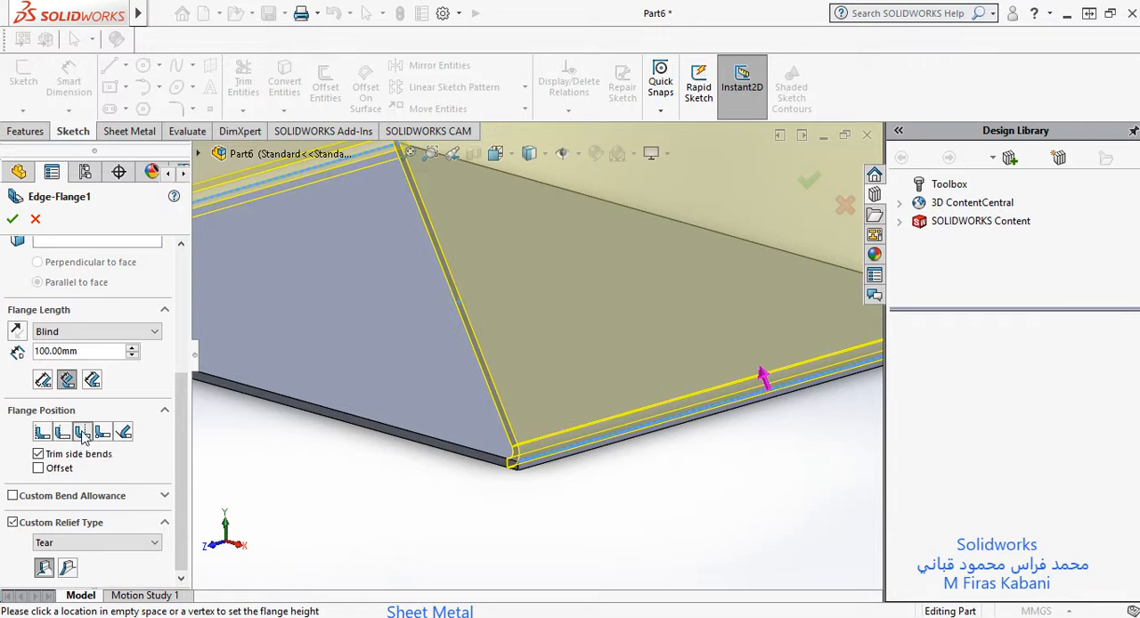
Step: Set the flange position to Bend Outside and inspect where the bend starts at the base plate's edge
{"action": "left_click", "coordinate": [82, 433]}
{"action": "scroll", "coordinate": [545, 456], "scroll_direction": "down", "scroll_amount": 5}
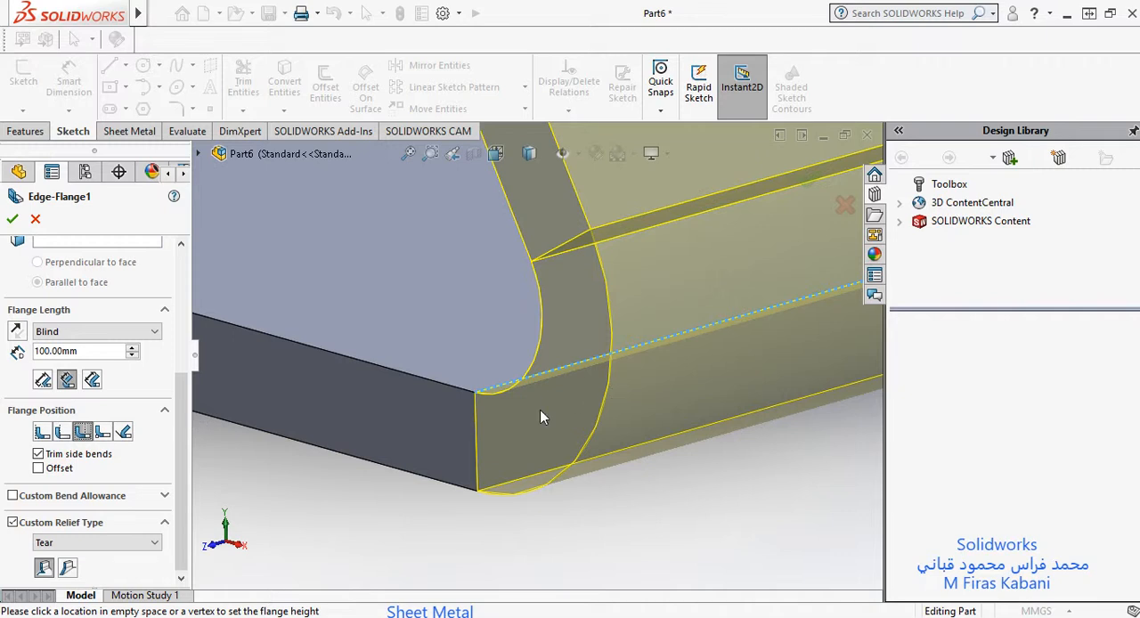
{"action": "scroll", "coordinate": [508, 418], "scroll_direction": "up", "scroll_amount": 2}
{"action": "scroll", "coordinate": [507, 418], "scroll_direction": "down", "scroll_amount": 3}
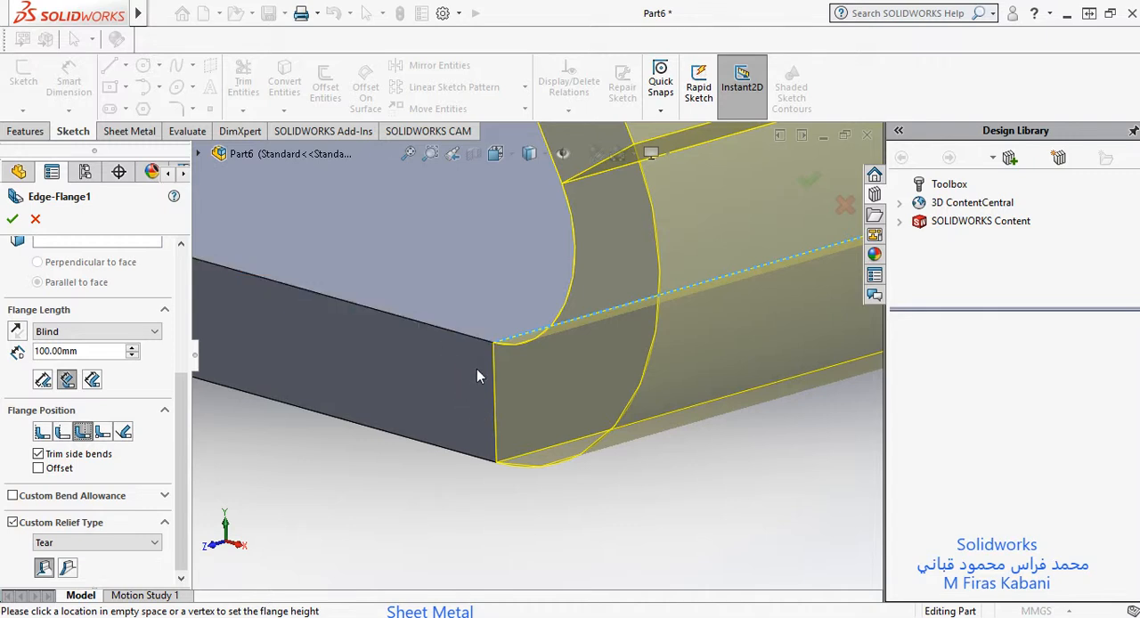
{"action": "scroll", "coordinate": [434, 396], "scroll_direction": "up", "scroll_amount": 4}
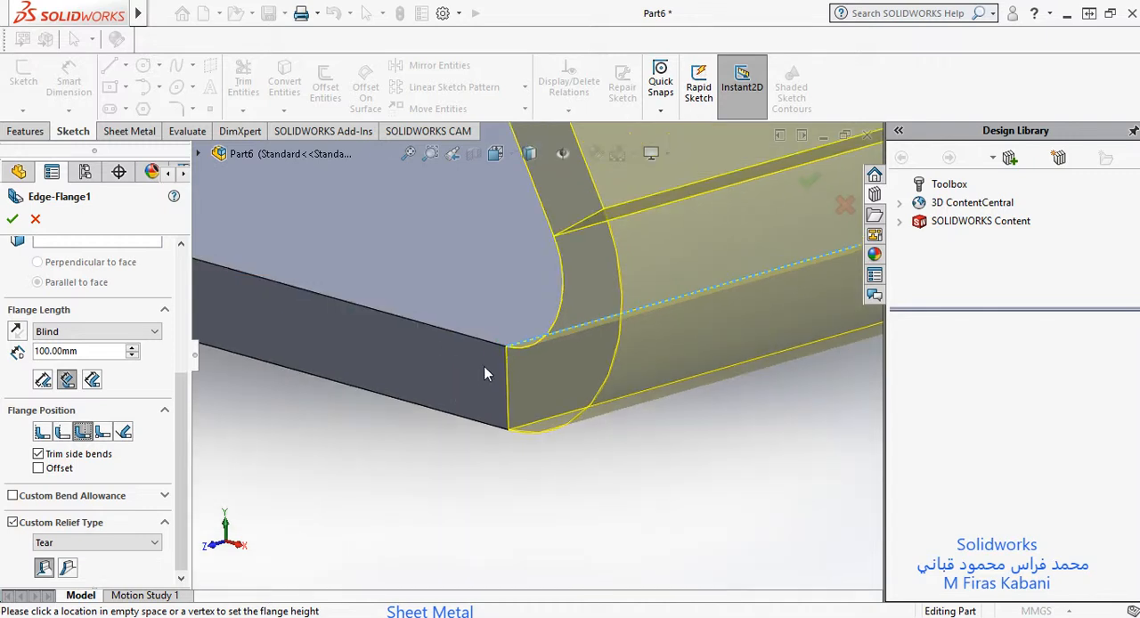
{"action": "scroll", "coordinate": [529, 371], "scroll_direction": "down", "scroll_amount": 3}
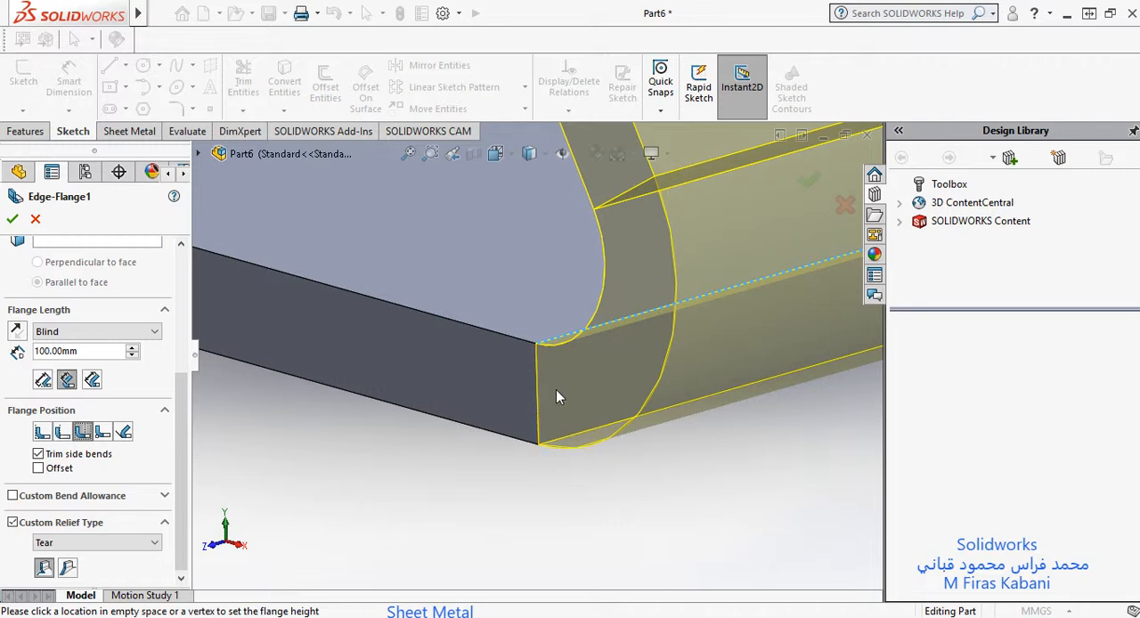
Step: Preview the Bend from Virtual Sharp flange position and return the flange to Material Inside
{"action": "left_click", "coordinate": [102, 432]}
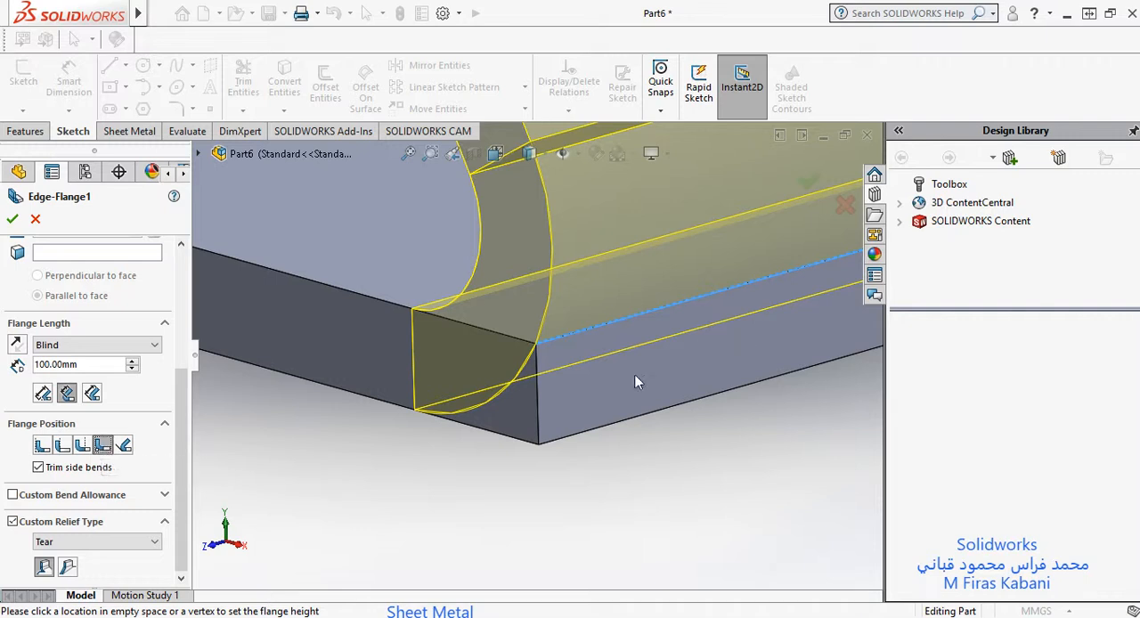
{"action": "left_click", "coordinate": [539, 423]}
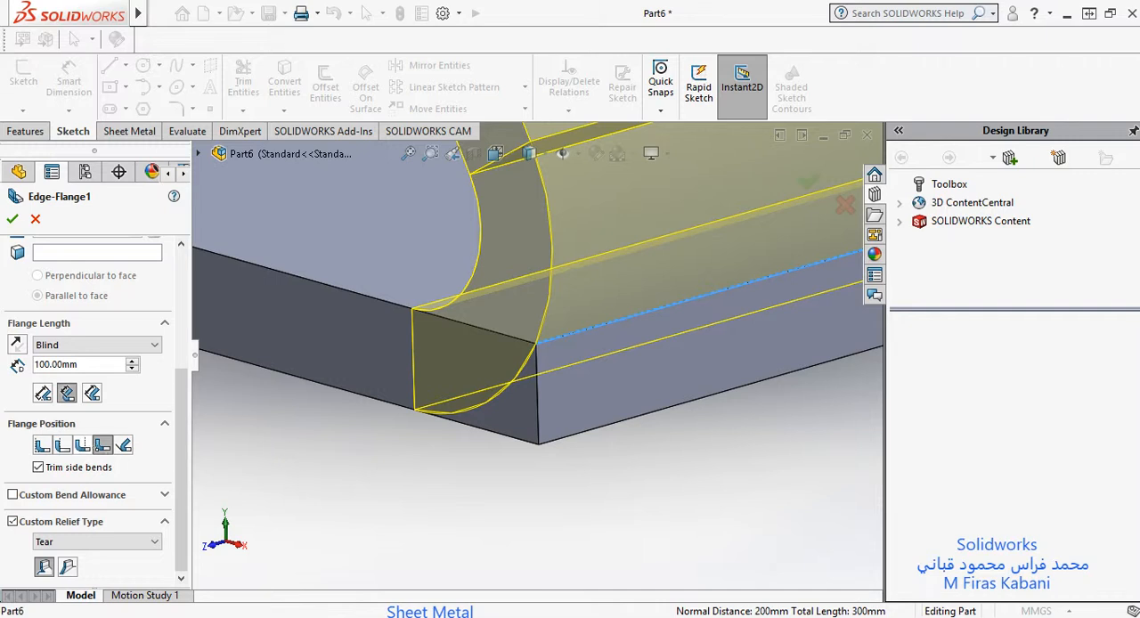
{"action": "left_click", "coordinate": [42, 445]}
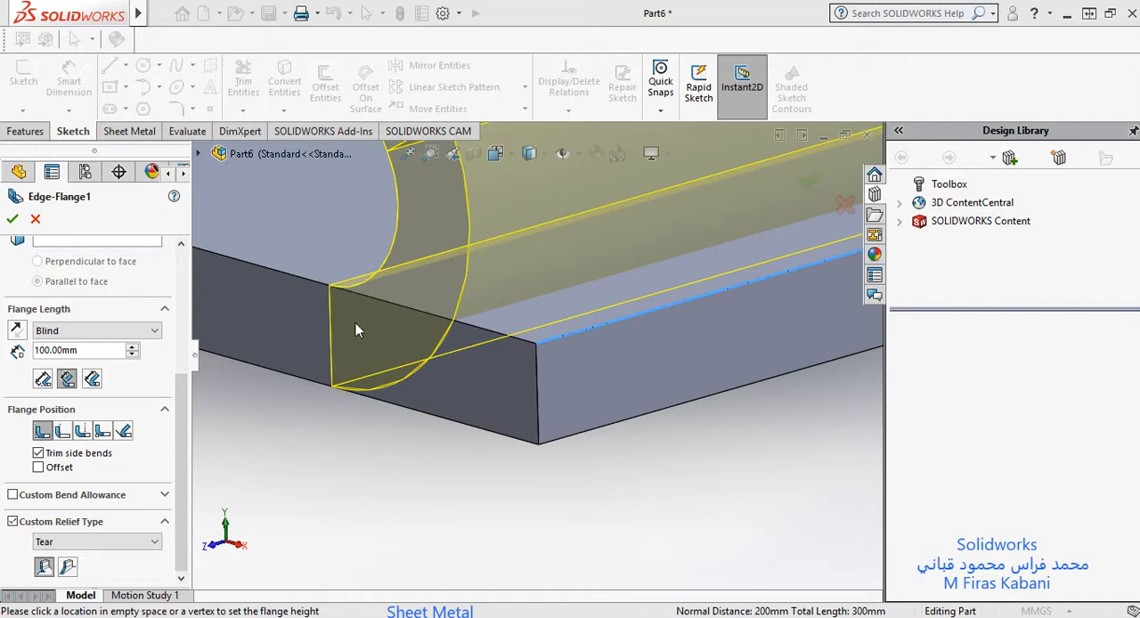
Step: Switch the flange position to Material Outside and inspect closely where the bend meets the base plate's corner
{"action": "left_click", "coordinate": [63, 434]}
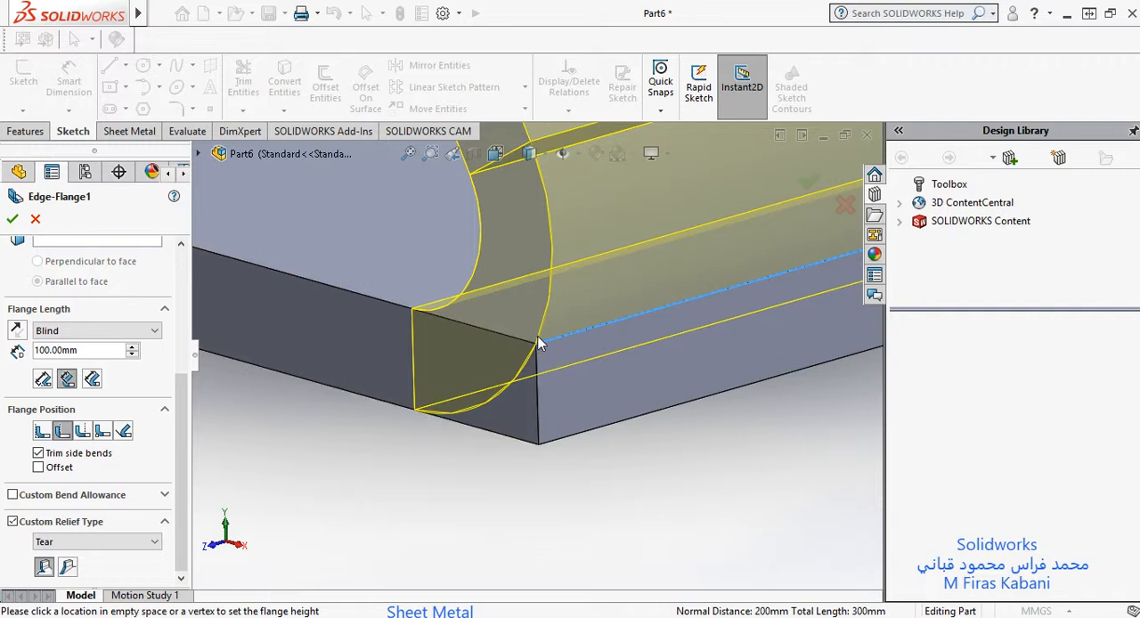
{"action": "scroll", "coordinate": [534, 353], "scroll_direction": "down", "scroll_amount": 5}
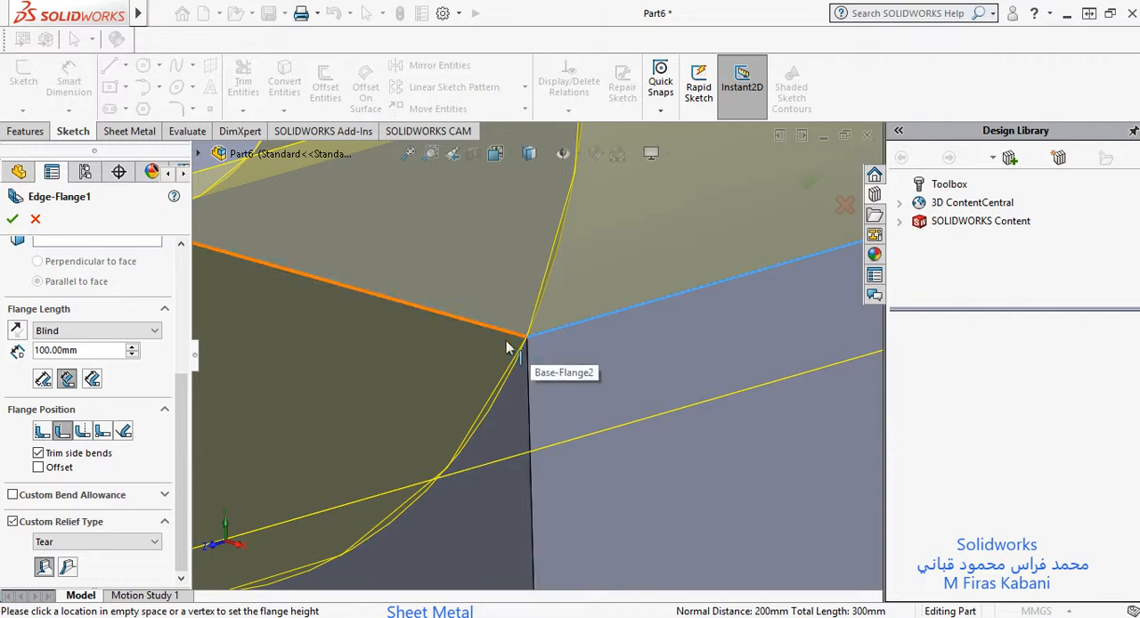
{"action": "scroll", "coordinate": [512, 345], "scroll_direction": "up", "scroll_amount": 3}
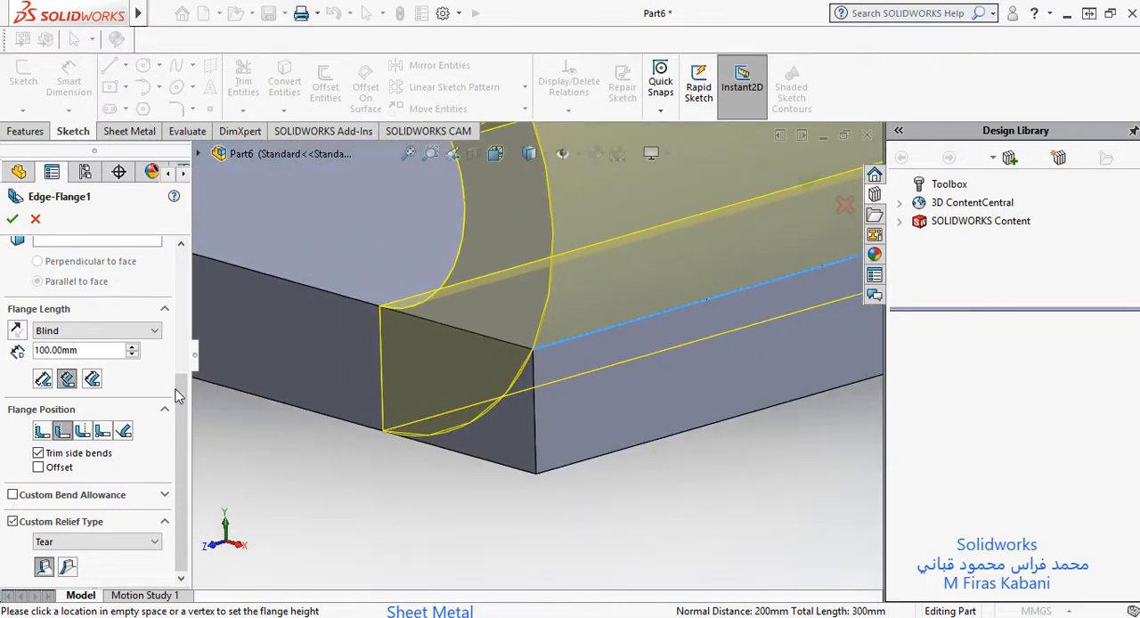
Step: Compare the Bend Outside, Bend from Virtual Sharp and Tangent to Bend flange positions in the preview at the base plate's corner
{"action": "left_click", "coordinate": [82, 431]}
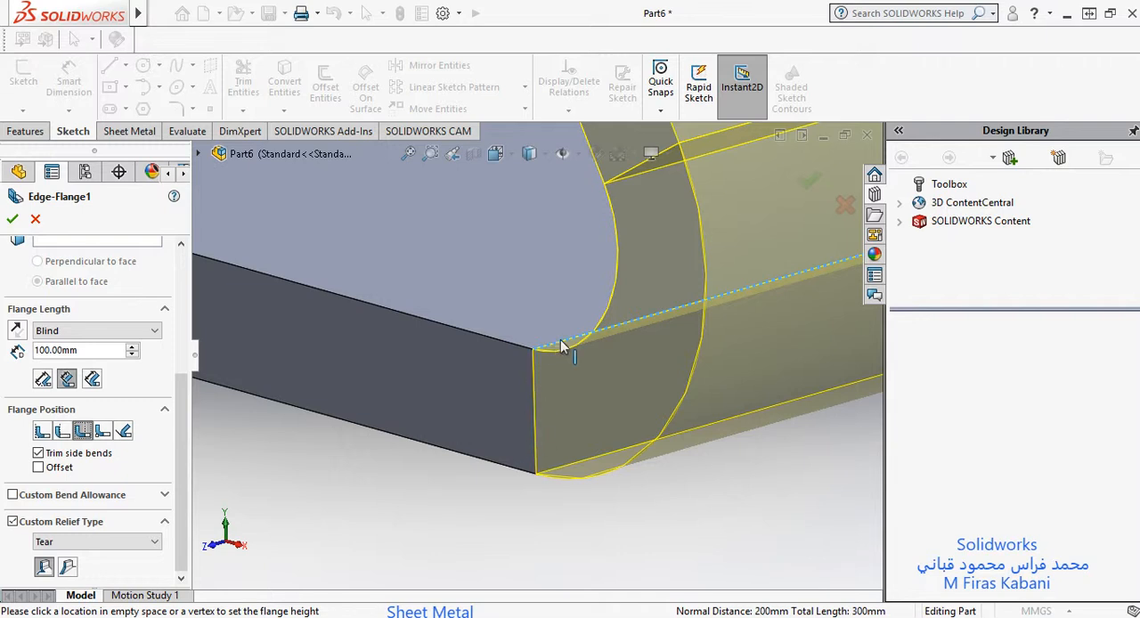
{"action": "left_click", "coordinate": [102, 432]}
{"action": "left_click", "coordinate": [124, 445]}
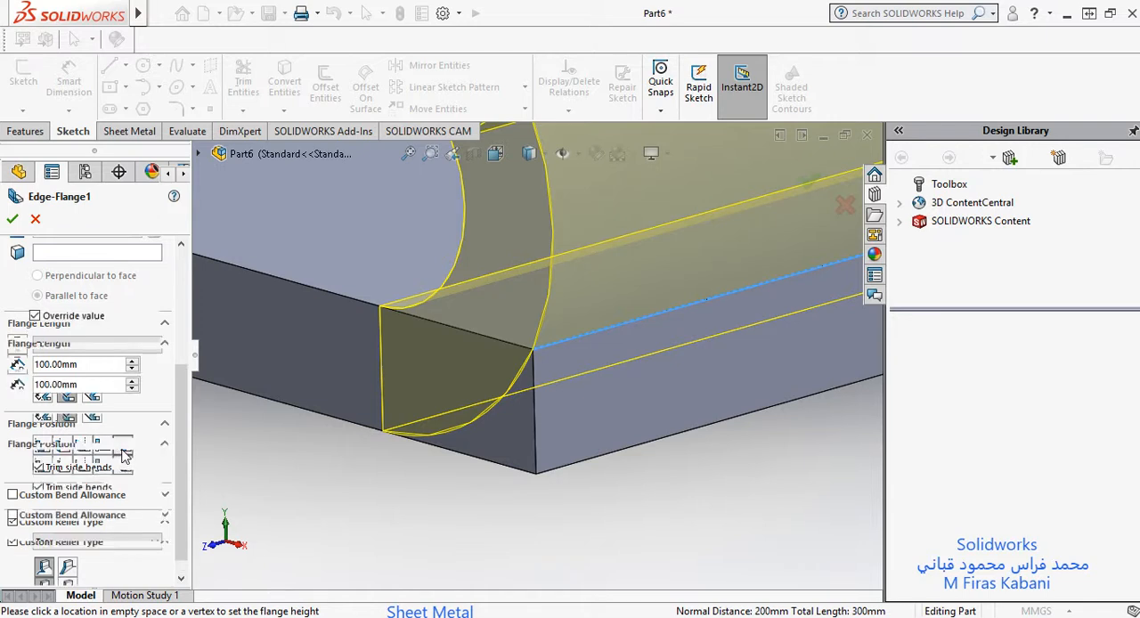
{"action": "left_click", "coordinate": [102, 446]}
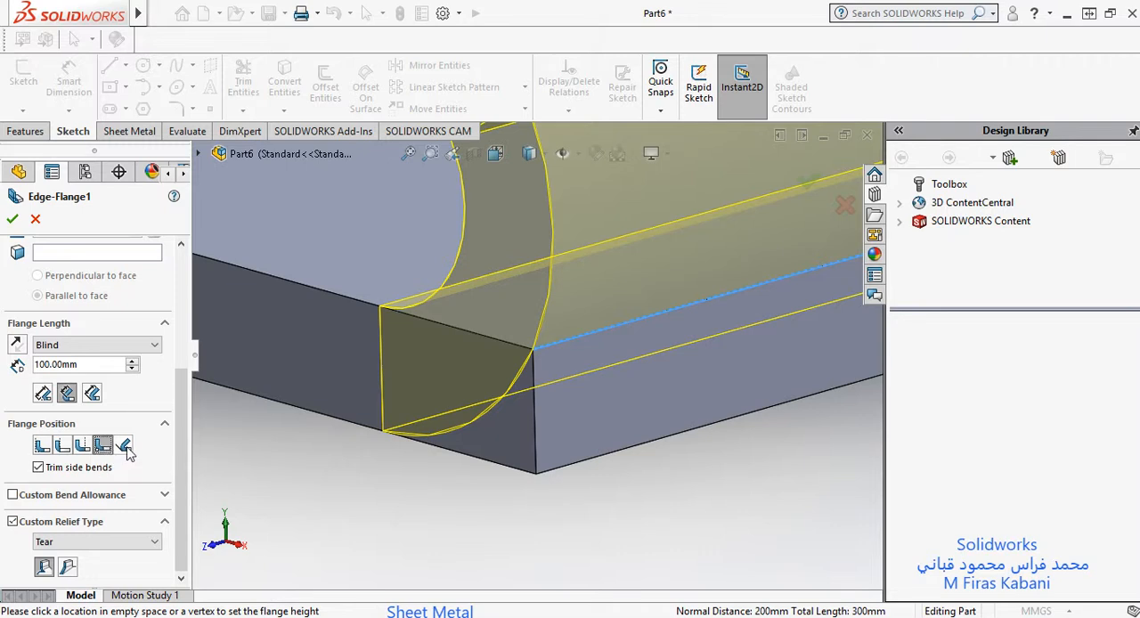
{"action": "left_click", "coordinate": [124, 448]}
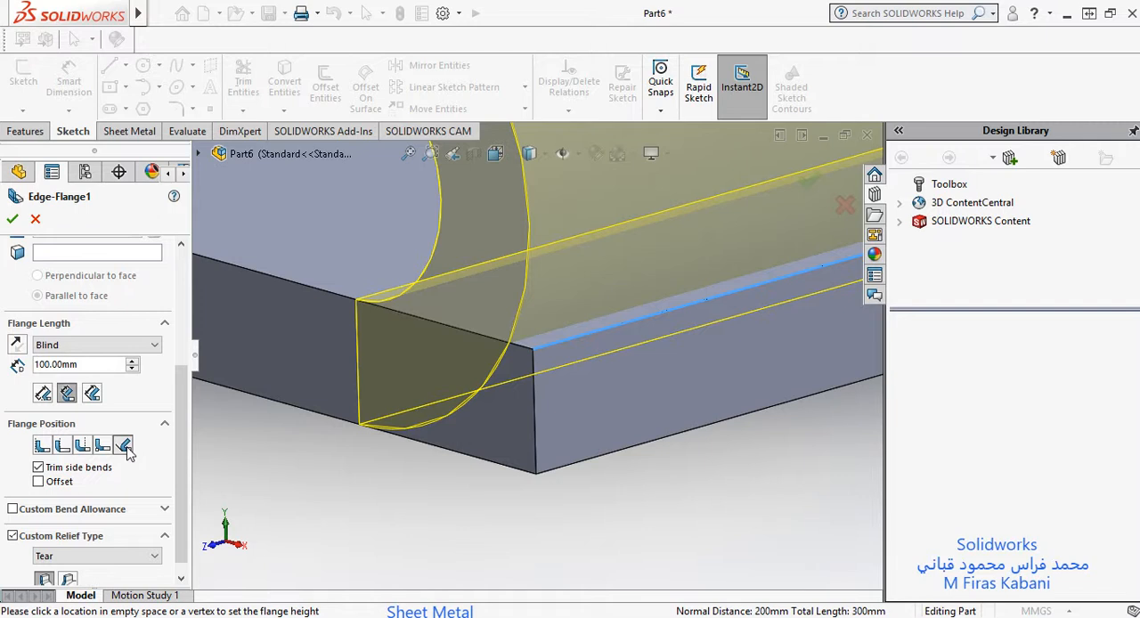
Step: Compare Material Outside with Bend Outside, set the flange position to Bend Outside and accept the edge flange
{"action": "left_click", "coordinate": [83, 447]}
{"action": "left_click", "coordinate": [61, 450]}
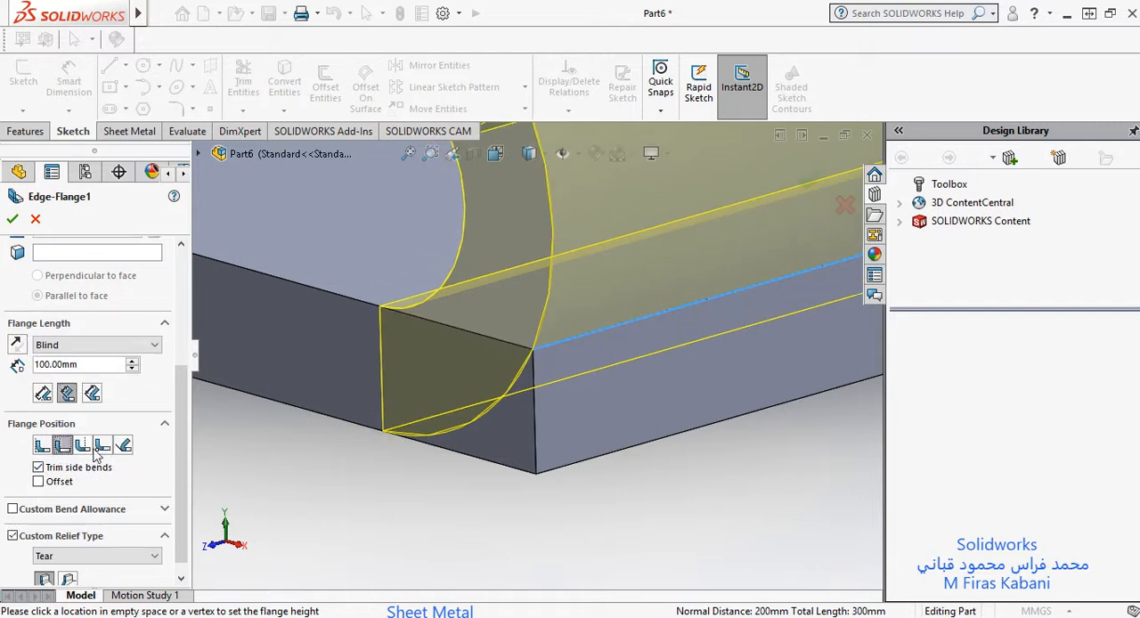
{"action": "left_click", "coordinate": [85, 445]}
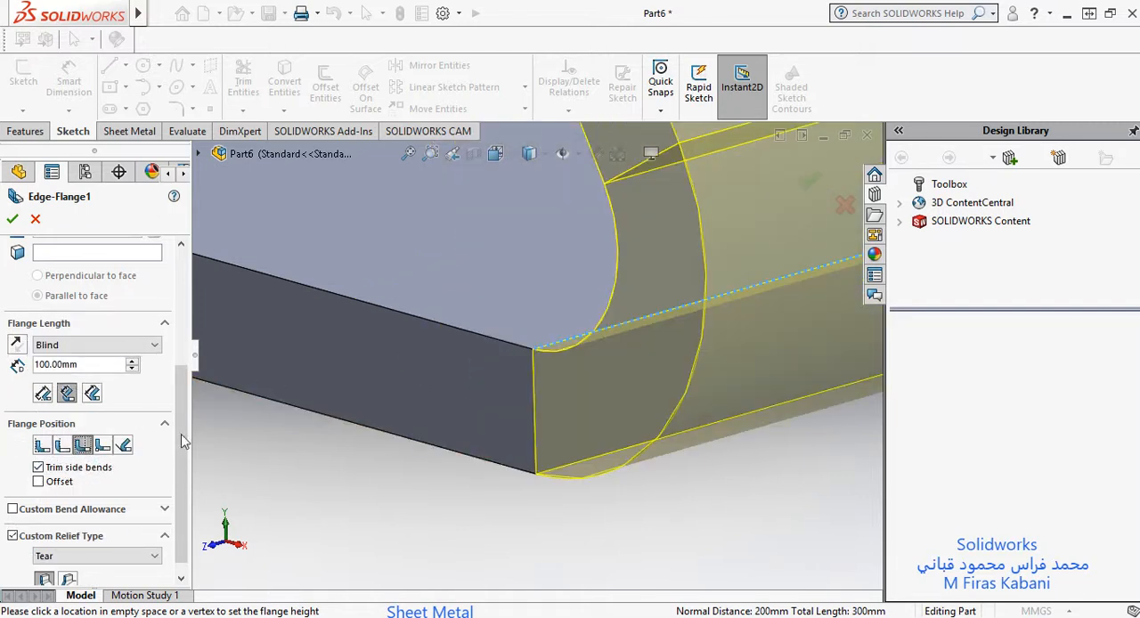
{"action": "left_click", "coordinate": [13, 218]}
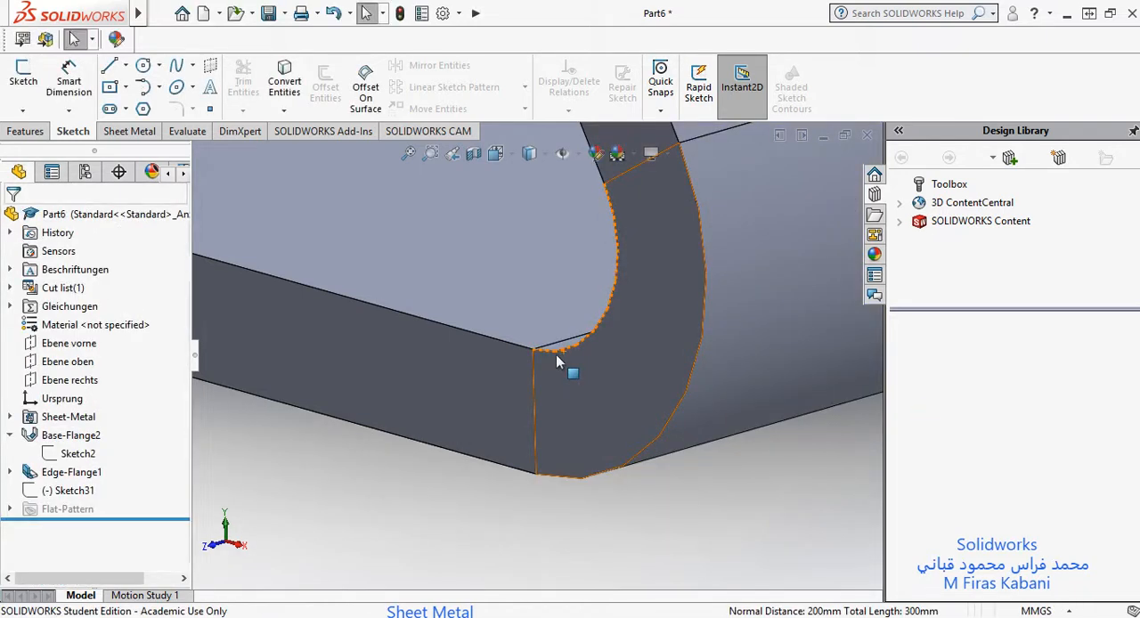
Step: Examine the finished sheet metal part from the bend at the base plate's corner out to both angled flanges
{"action": "scroll", "coordinate": [555, 354], "scroll_direction": "up", "scroll_amount": 12}
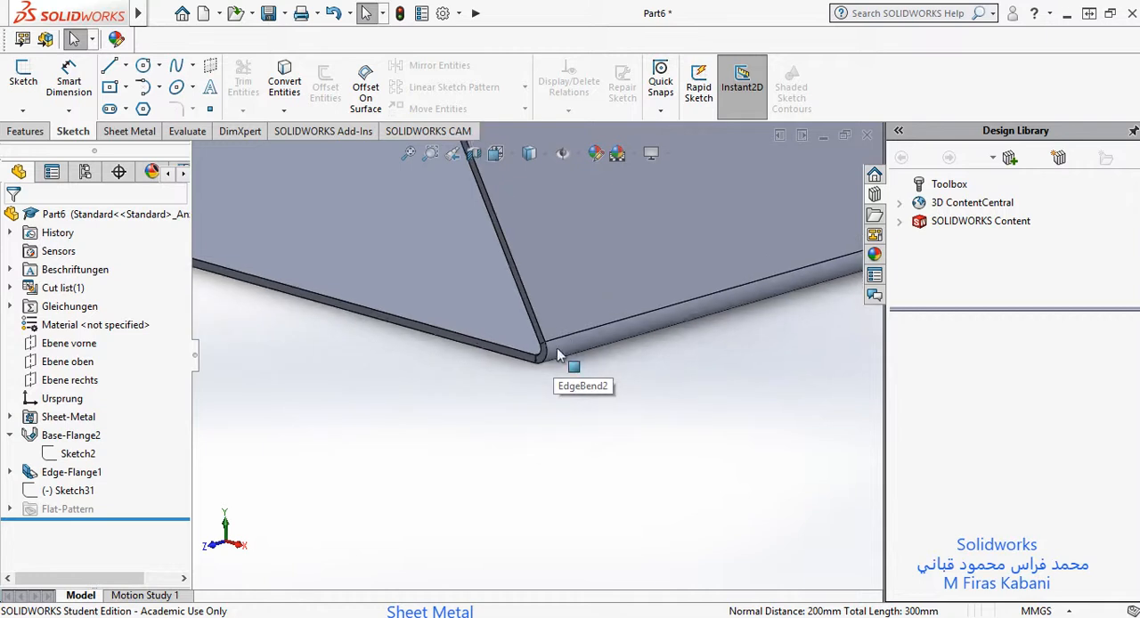
{"action": "scroll", "coordinate": [554, 329], "scroll_direction": "up", "scroll_amount": 5}
{"action": "scroll", "coordinate": [519, 285], "scroll_direction": "down", "scroll_amount": 3}
{"action": "scroll", "coordinate": [481, 283], "scroll_direction": "up", "scroll_amount": 3}
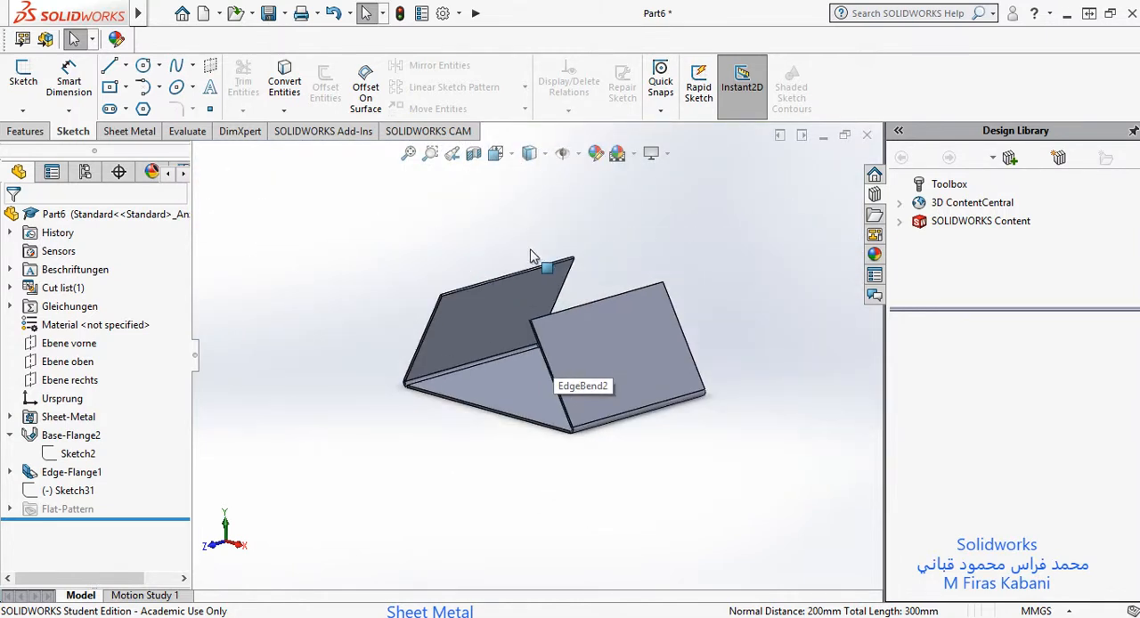
{"action": "scroll", "coordinate": [598, 341], "scroll_direction": "down", "scroll_amount": 6}
{"action": "scroll", "coordinate": [378, 365], "scroll_direction": "up", "scroll_amount": 7}
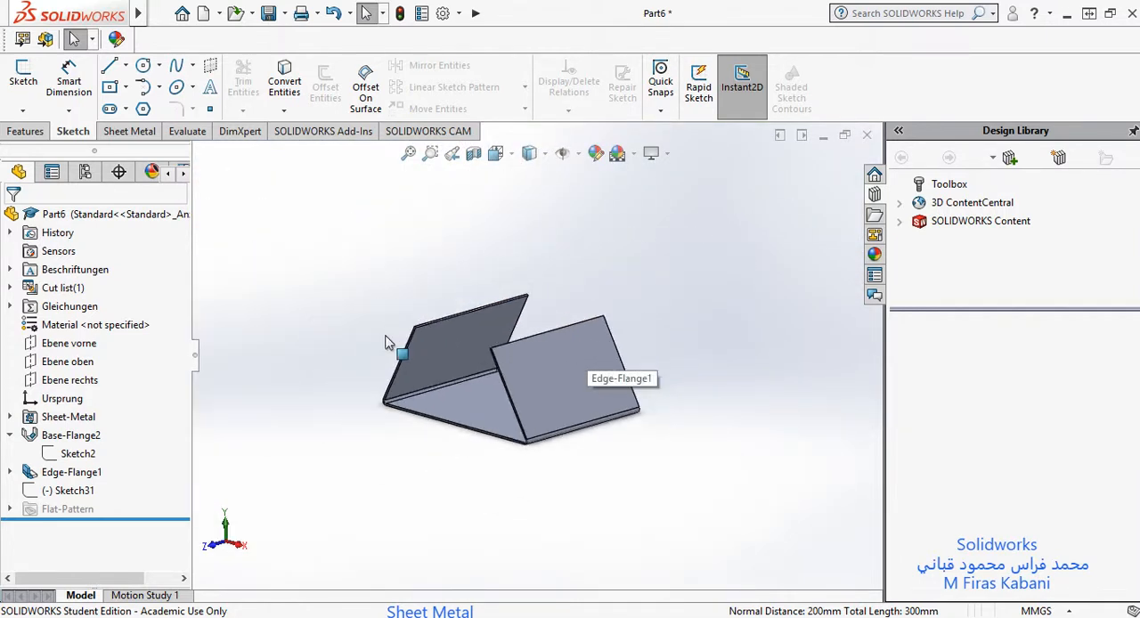
{"action": "scroll", "coordinate": [392, 348], "scroll_direction": "down", "scroll_amount": 5}
{"action": "scroll", "coordinate": [433, 468], "scroll_direction": "up", "scroll_amount": 4}
{"action": "scroll", "coordinate": [713, 265], "scroll_direction": "up", "scroll_amount": 2}
{"action": "scroll", "coordinate": [730, 259], "scroll_direction": "down", "scroll_amount": 2}
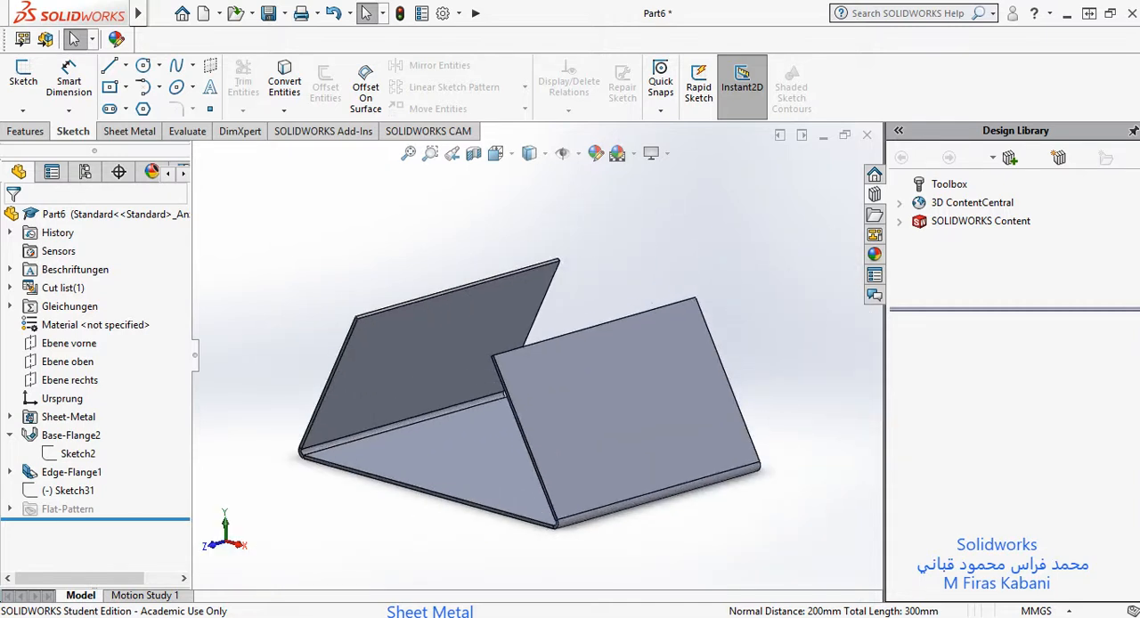